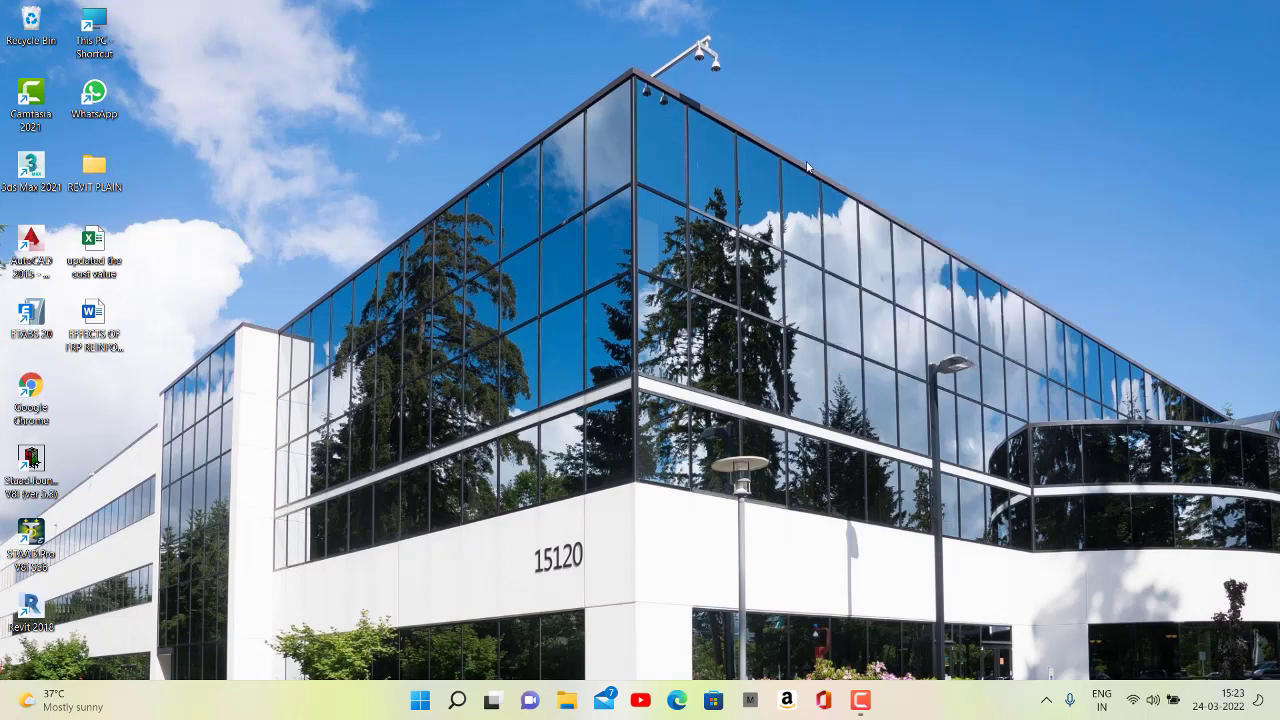
right_click(669, 212)
click(712, 282)
right_click(710, 229)
click(752, 290)
right_click(748, 173)
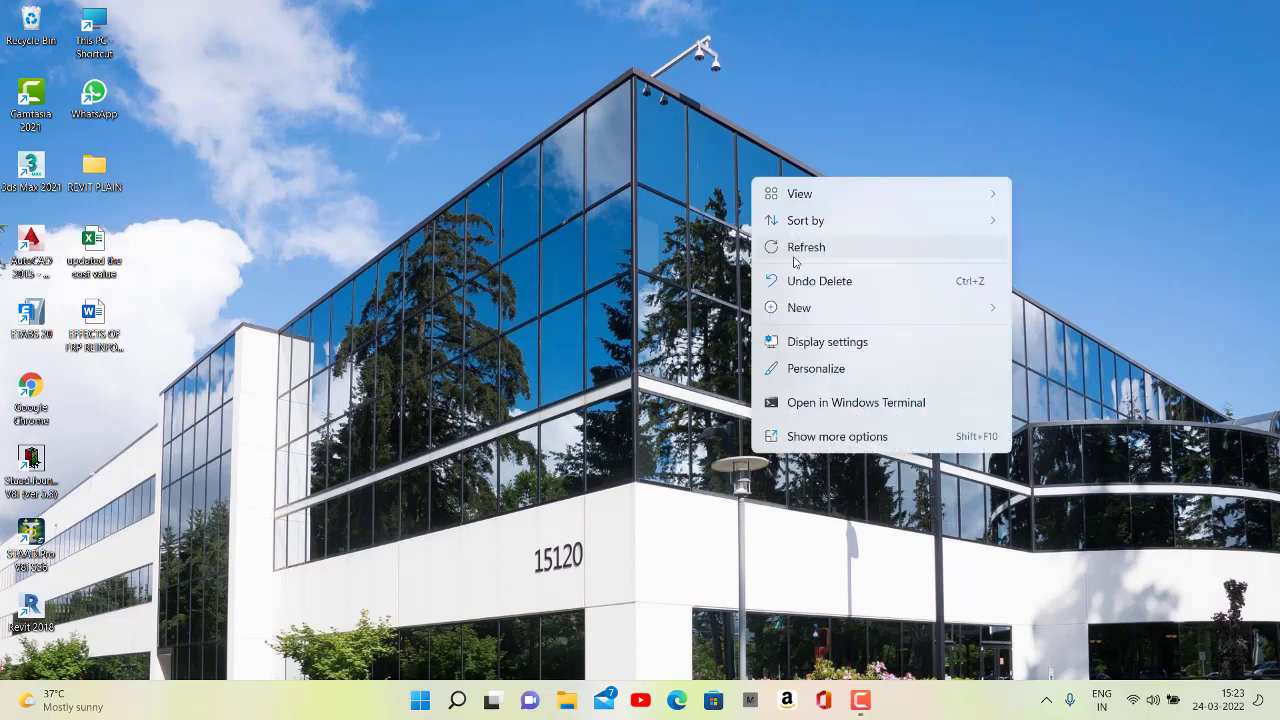
click(796, 249)
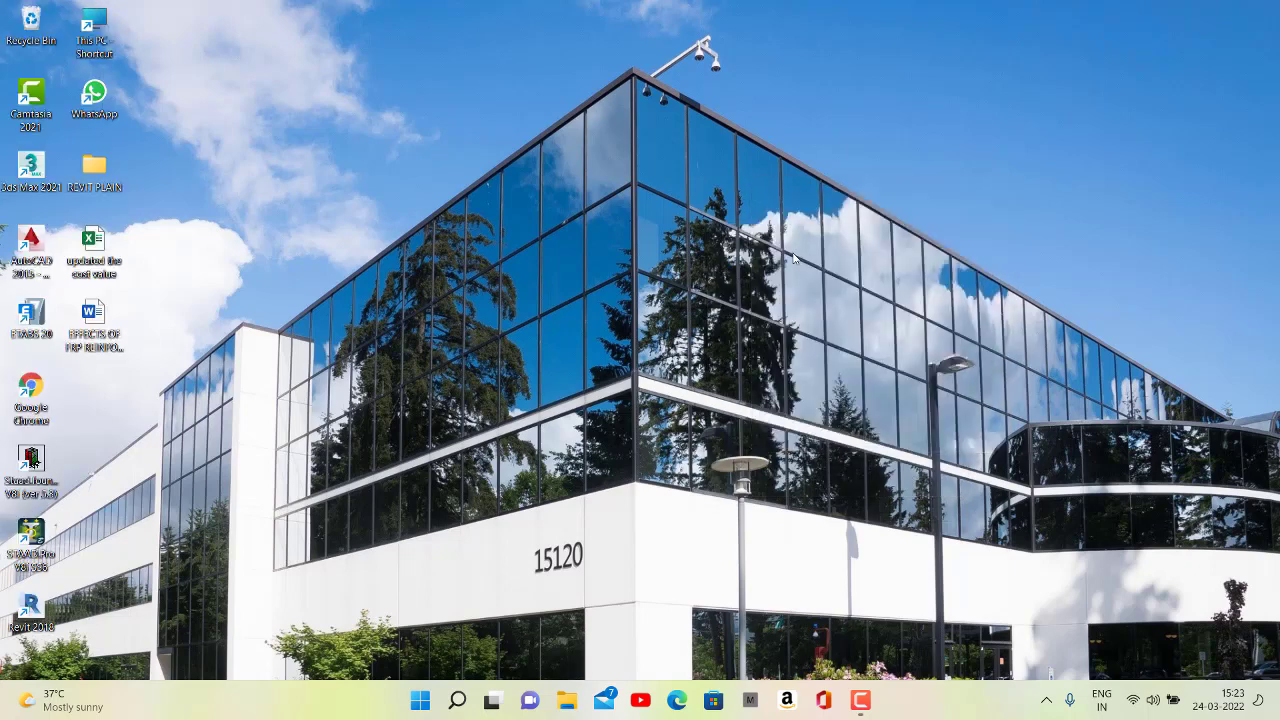
right_click(738, 202)
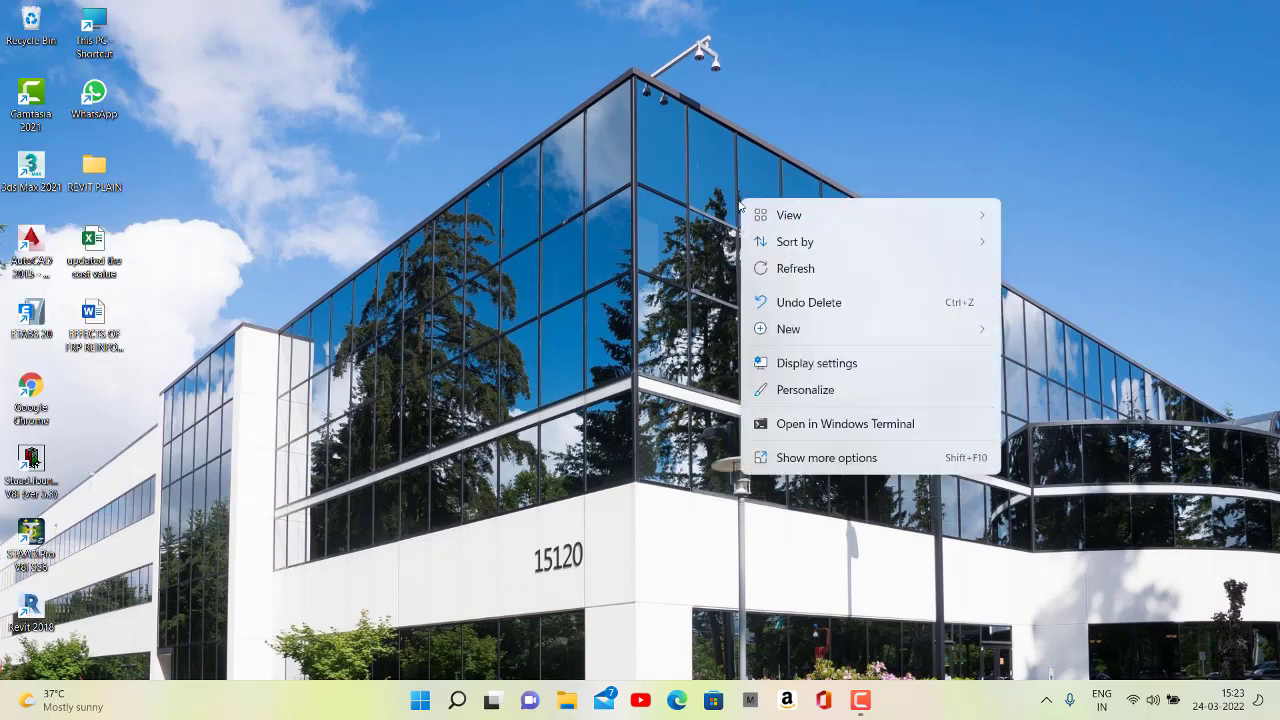
click(776, 267)
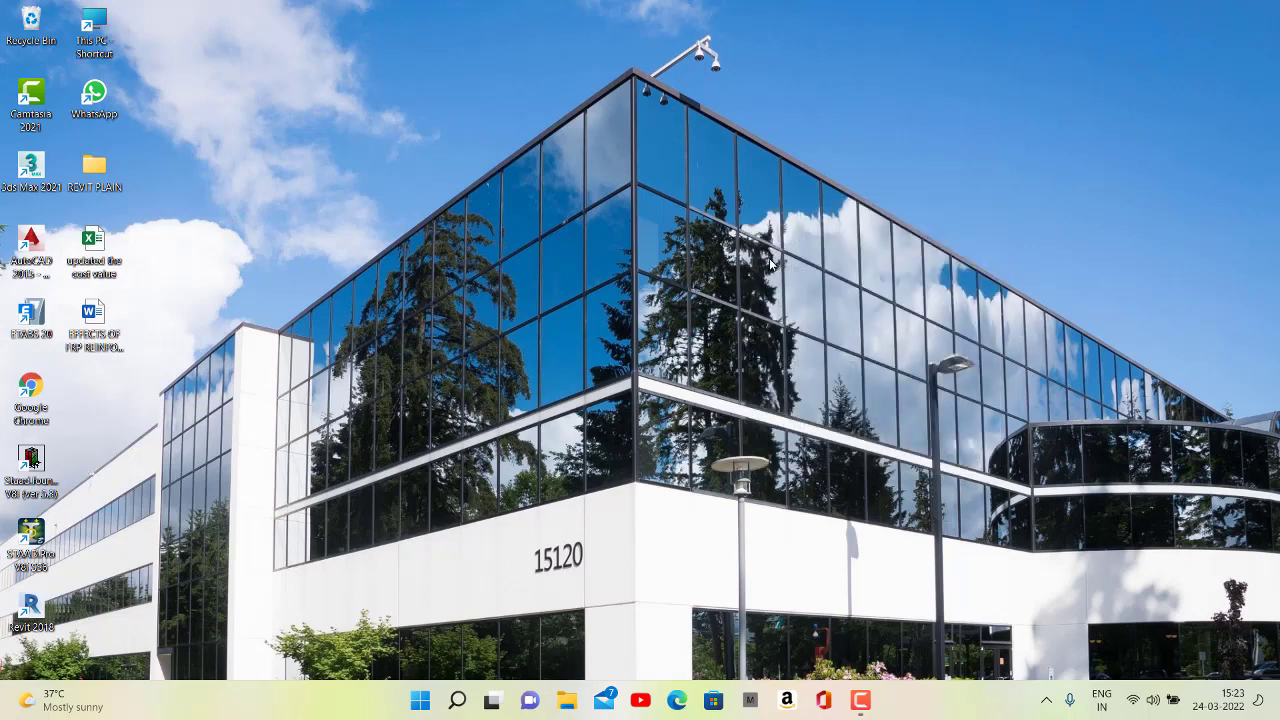
right_click(742, 137)
click(776, 203)
right_click(778, 190)
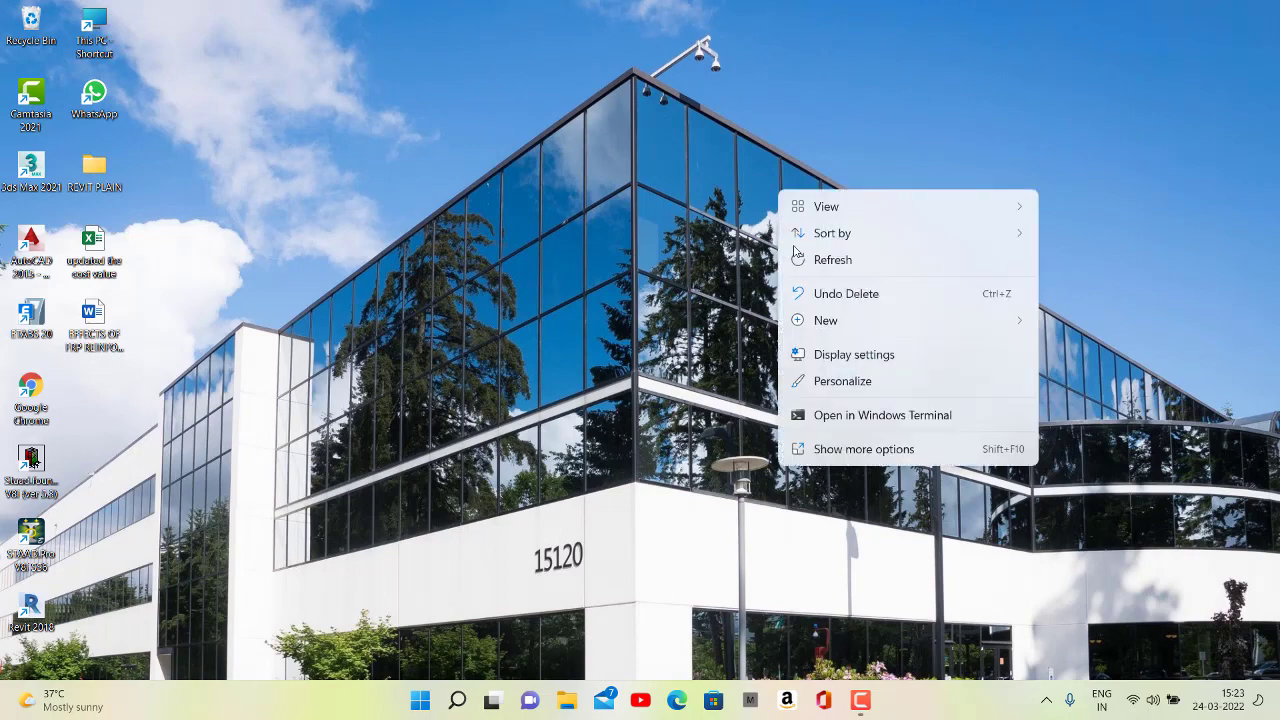
click(795, 257)
right_click(764, 190)
click(790, 258)
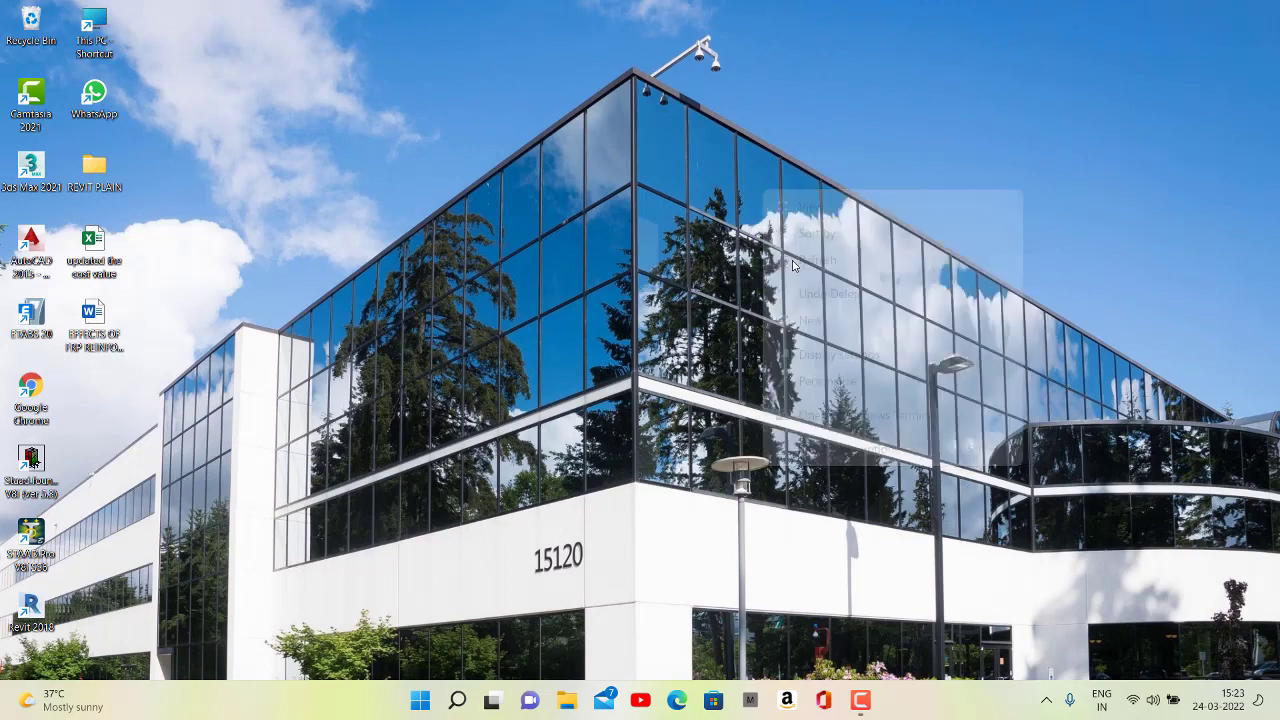
right_click(778, 155)
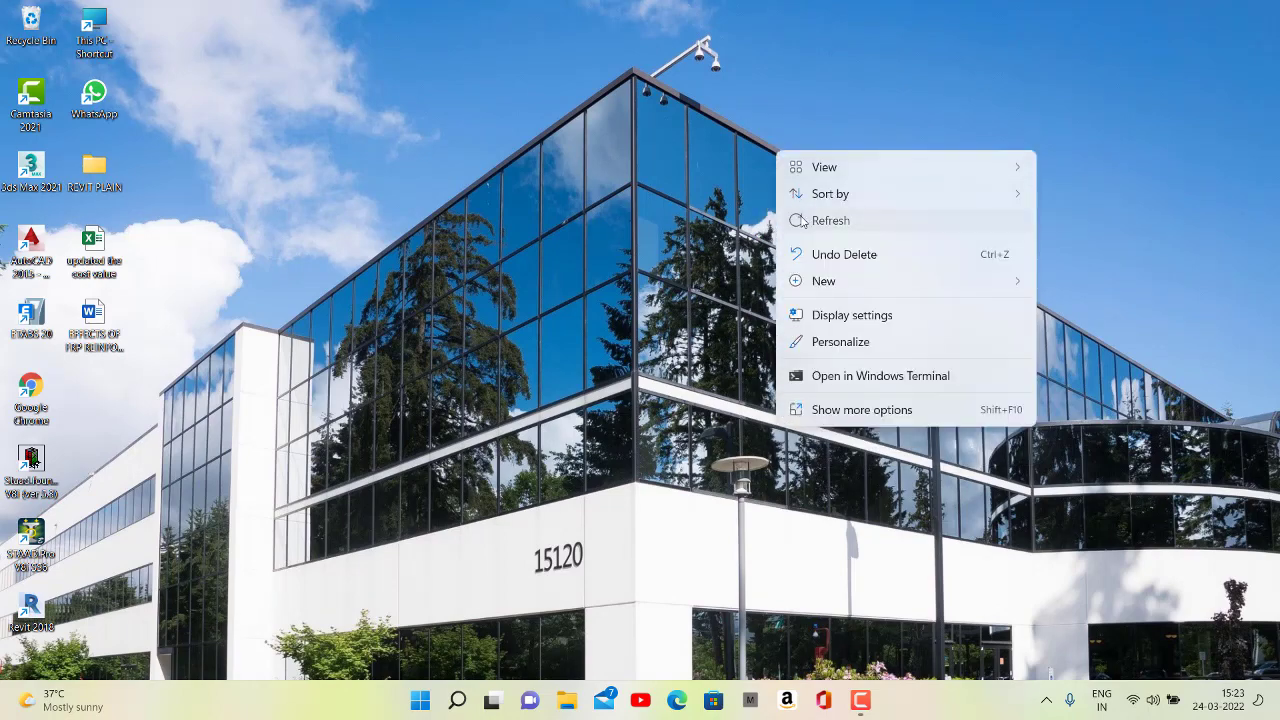
click(802, 220)
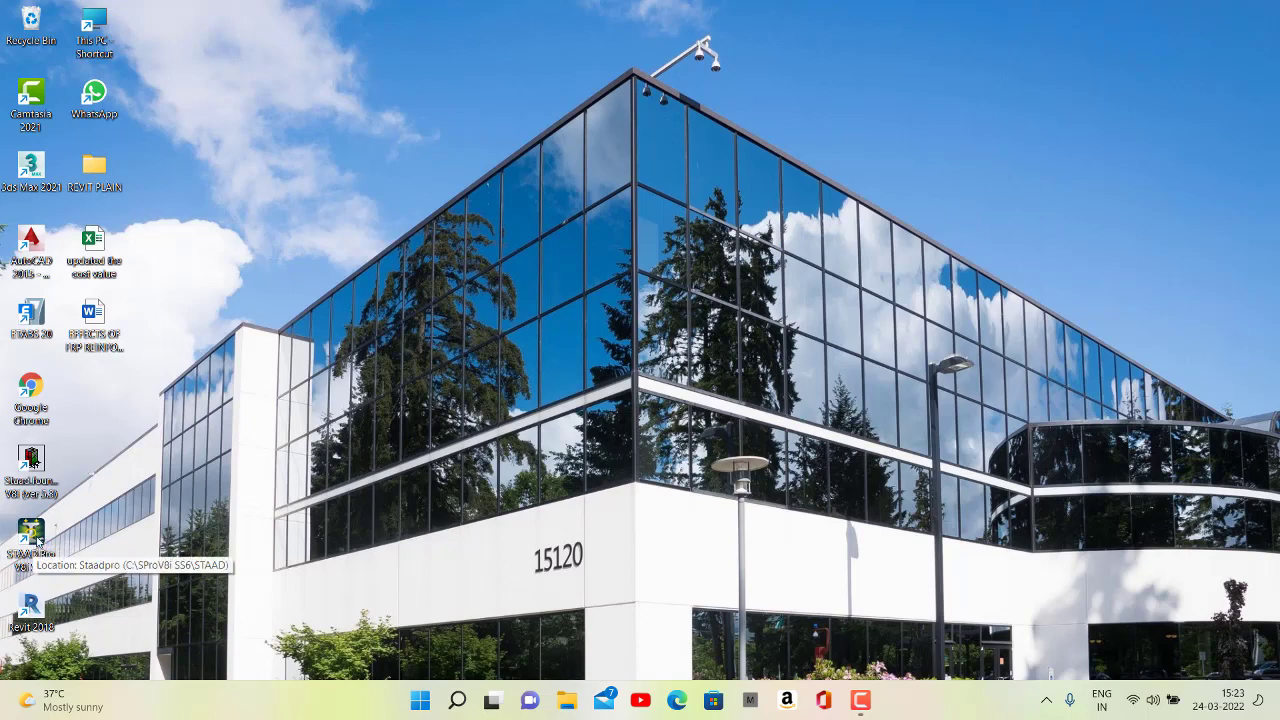
right_click(665, 151)
click(714, 224)
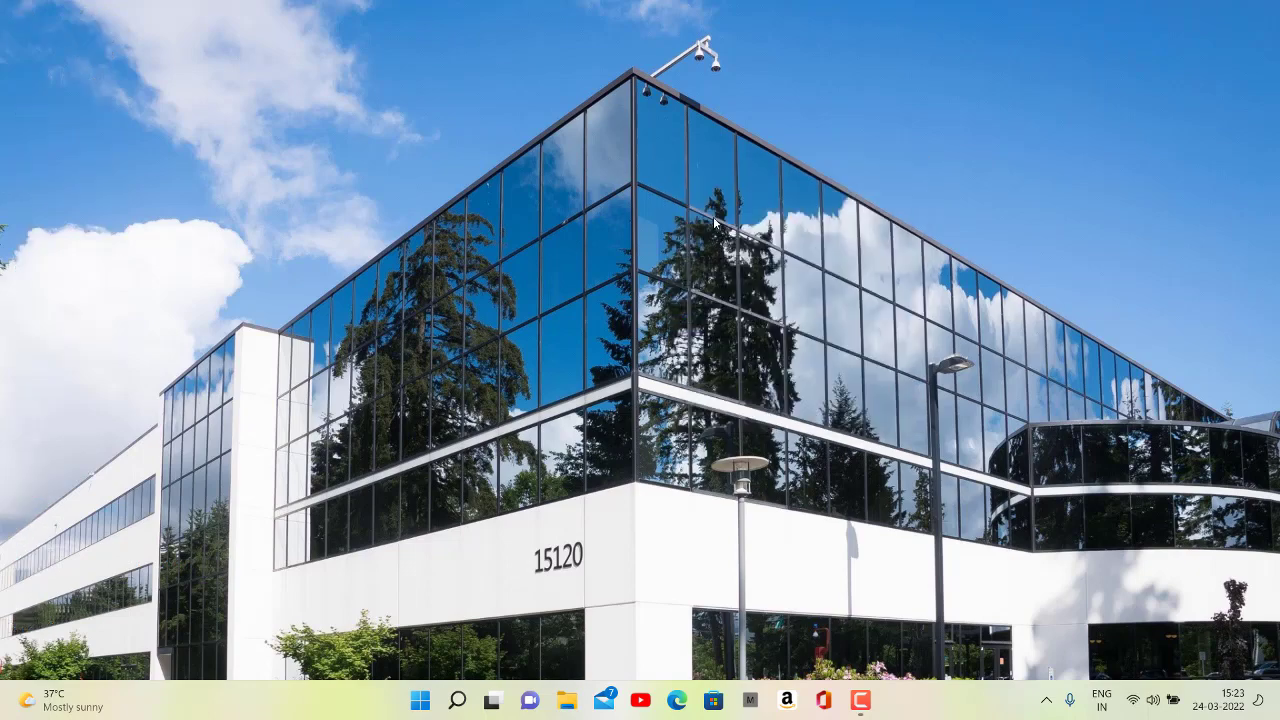
right_click(714, 224)
click(760, 270)
right_click(752, 234)
click(775, 264)
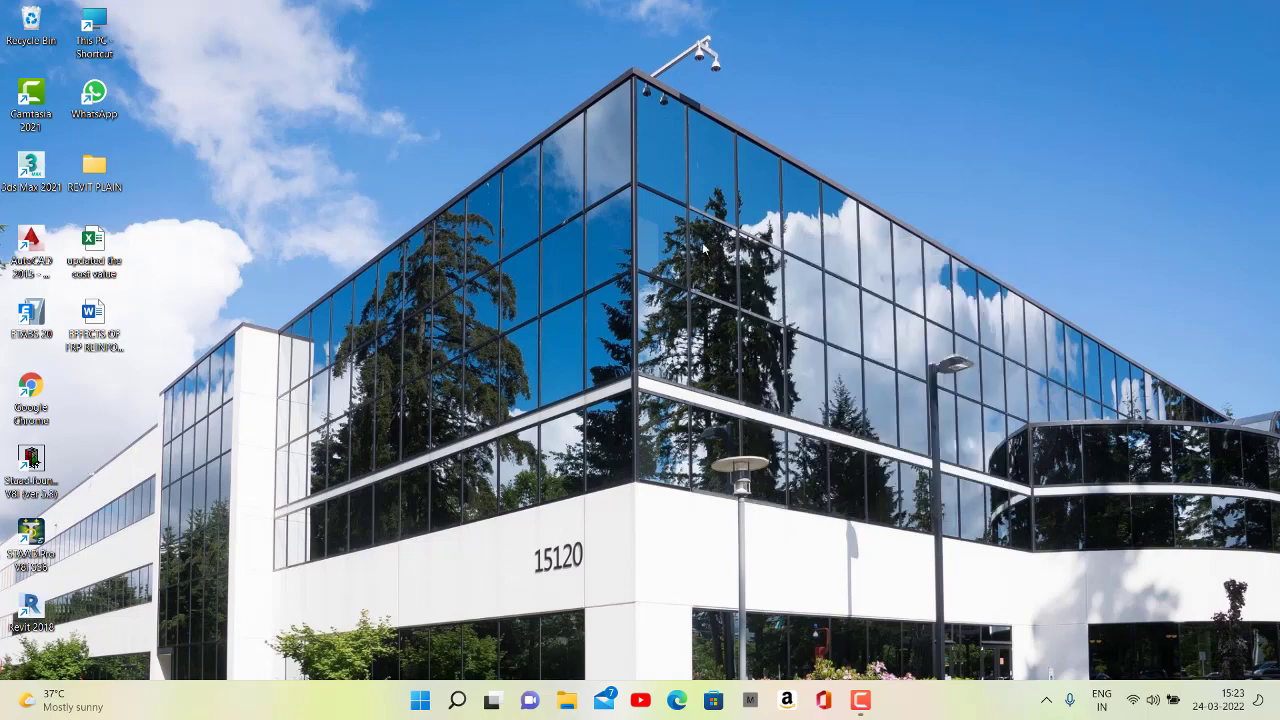
right_click(704, 247)
click(752, 312)
right_click(724, 242)
click(782, 311)
right_click(758, 280)
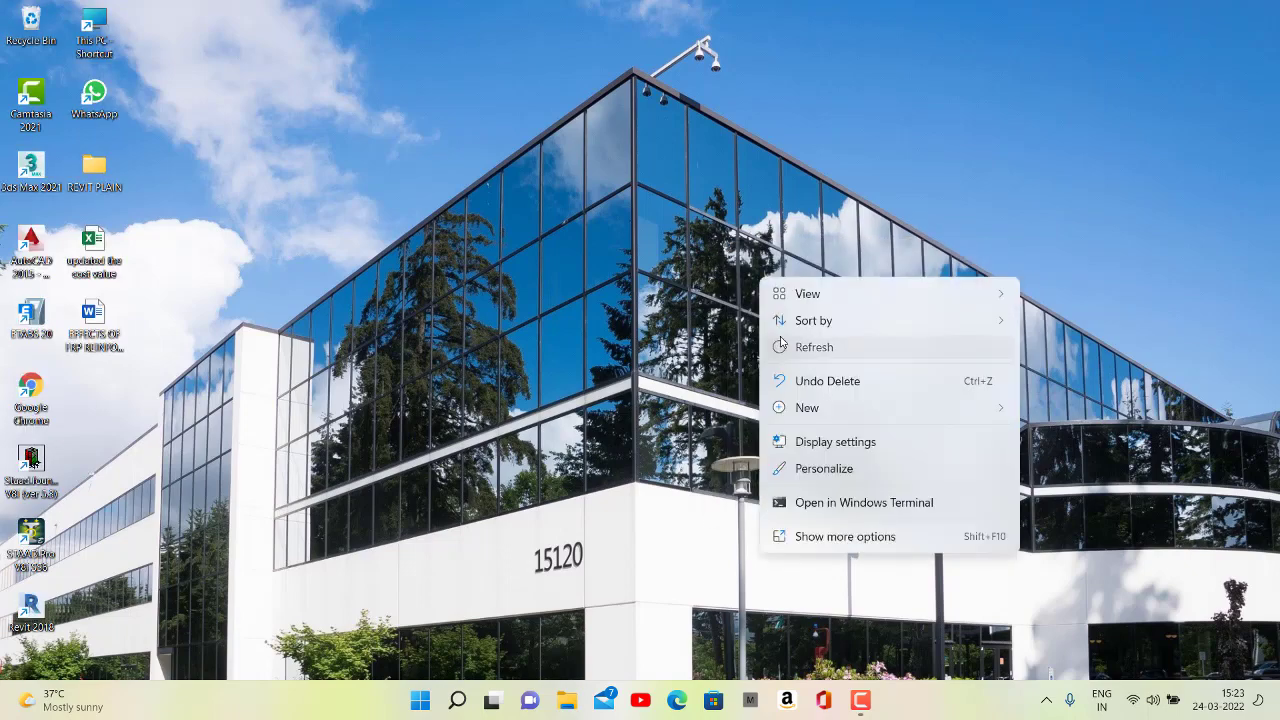
click(781, 344)
right_click(752, 266)
click(788, 340)
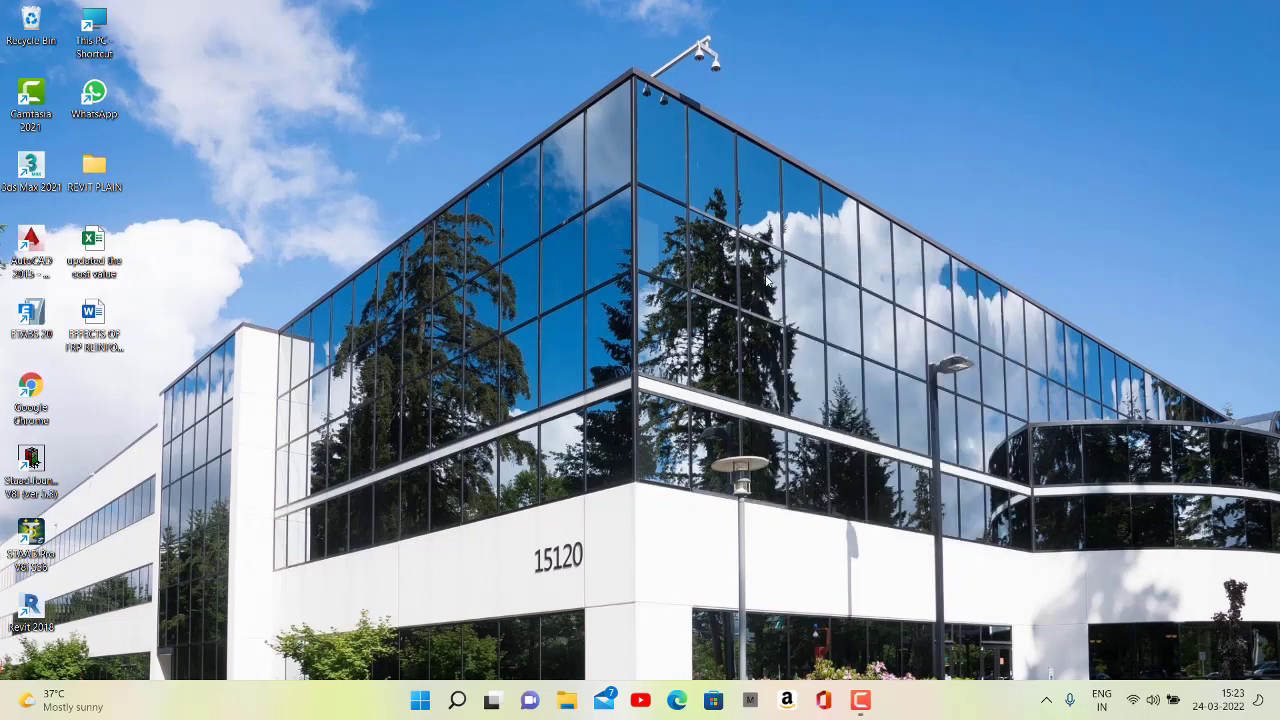
right_click(762, 296)
click(797, 365)
right_click(706, 302)
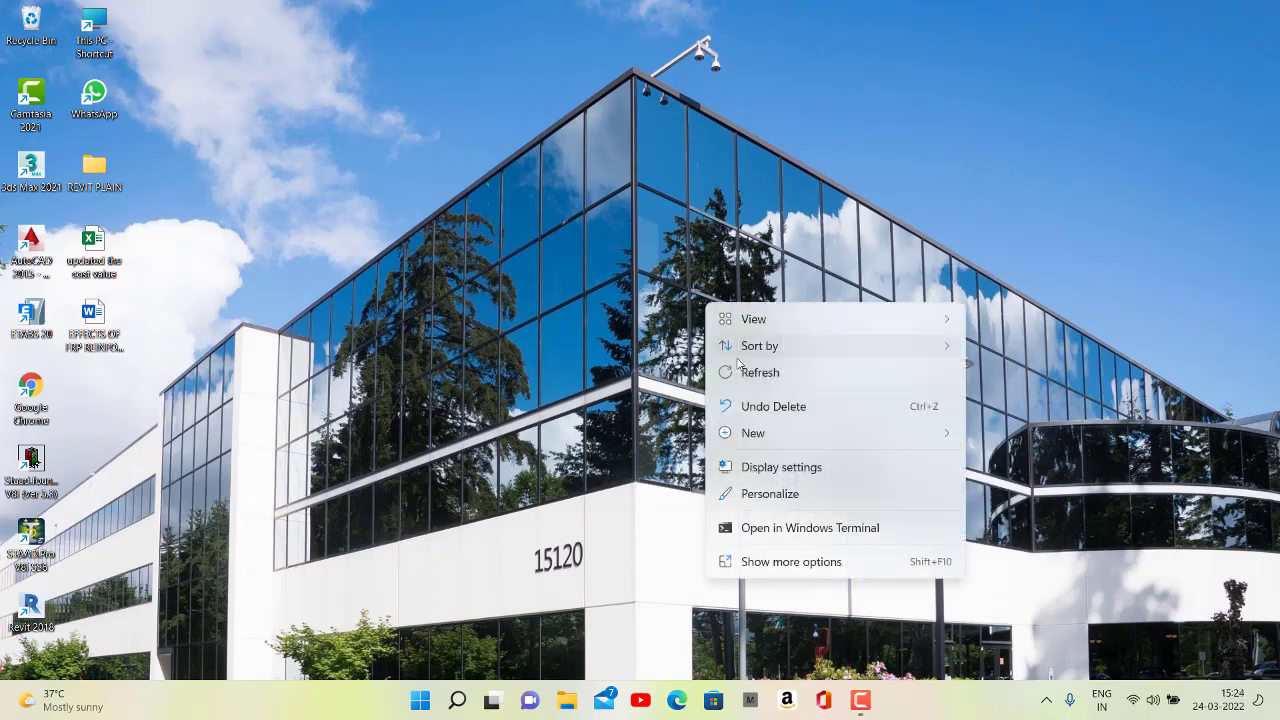
click(749, 373)
right_click(692, 258)
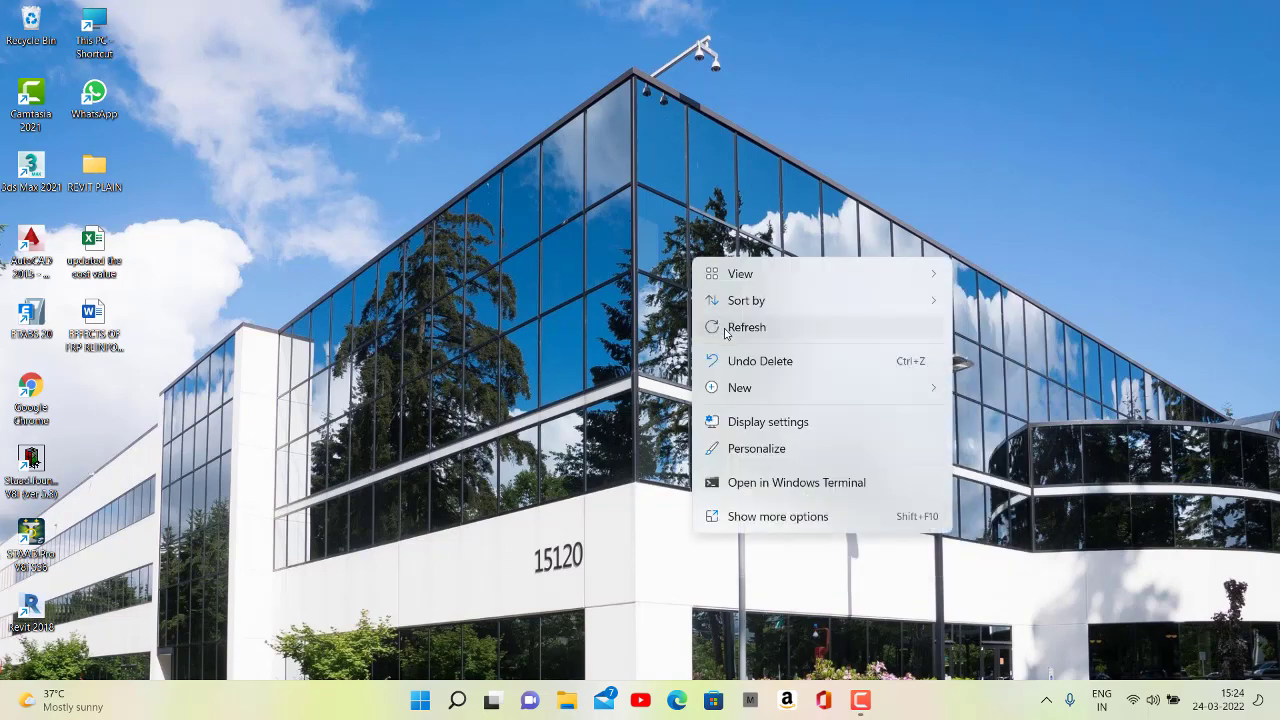
click(726, 332)
right_click(686, 274)
click(732, 345)
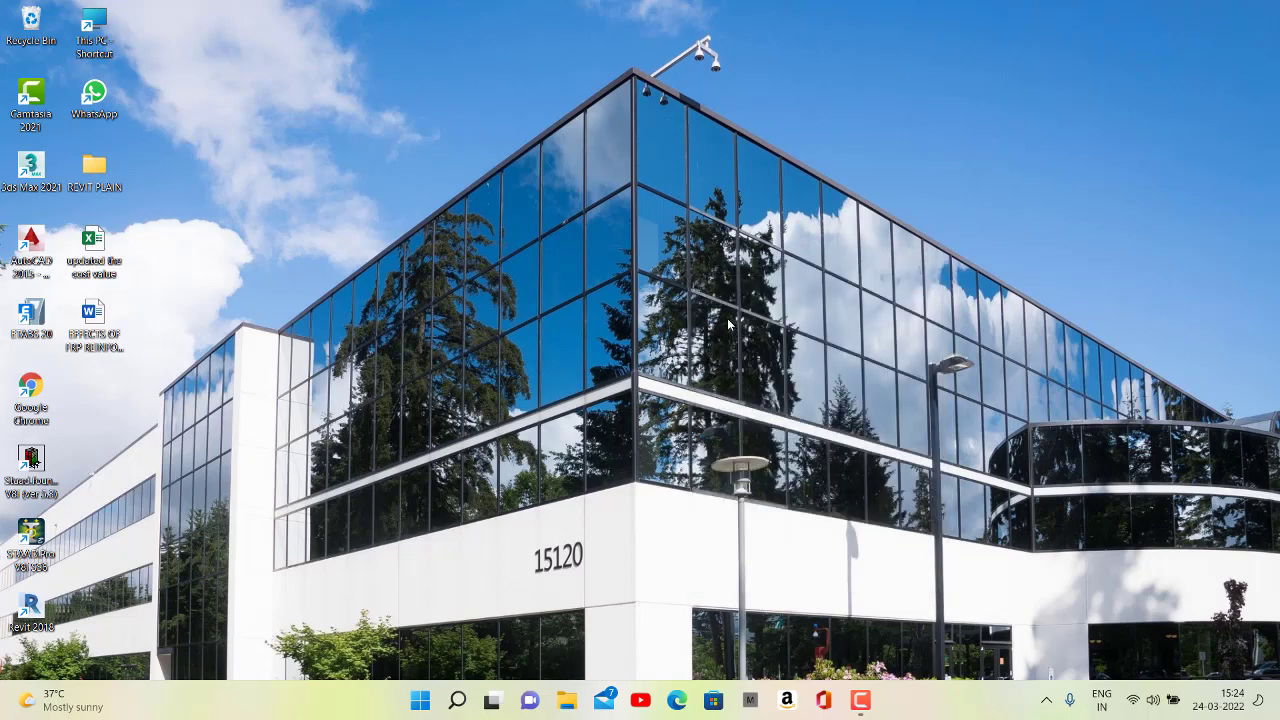
right_click(730, 323)
click(772, 392)
right_click(649, 170)
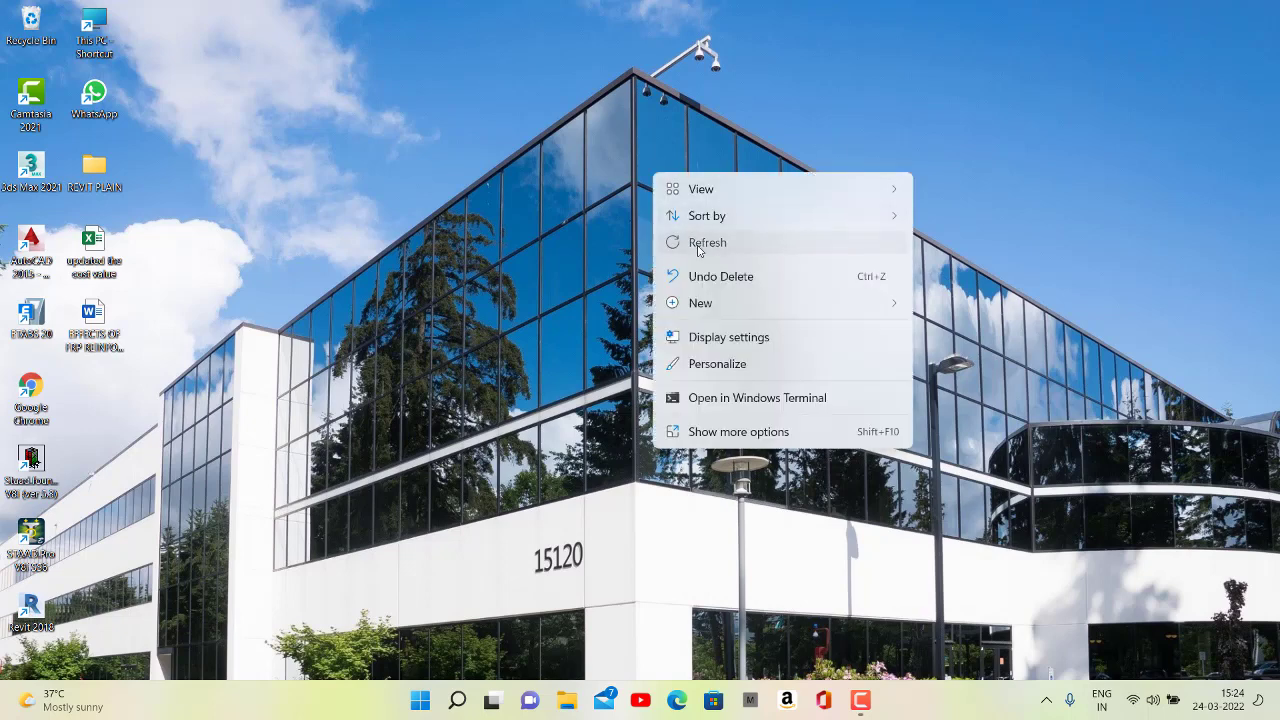
click(695, 243)
right_click(685, 194)
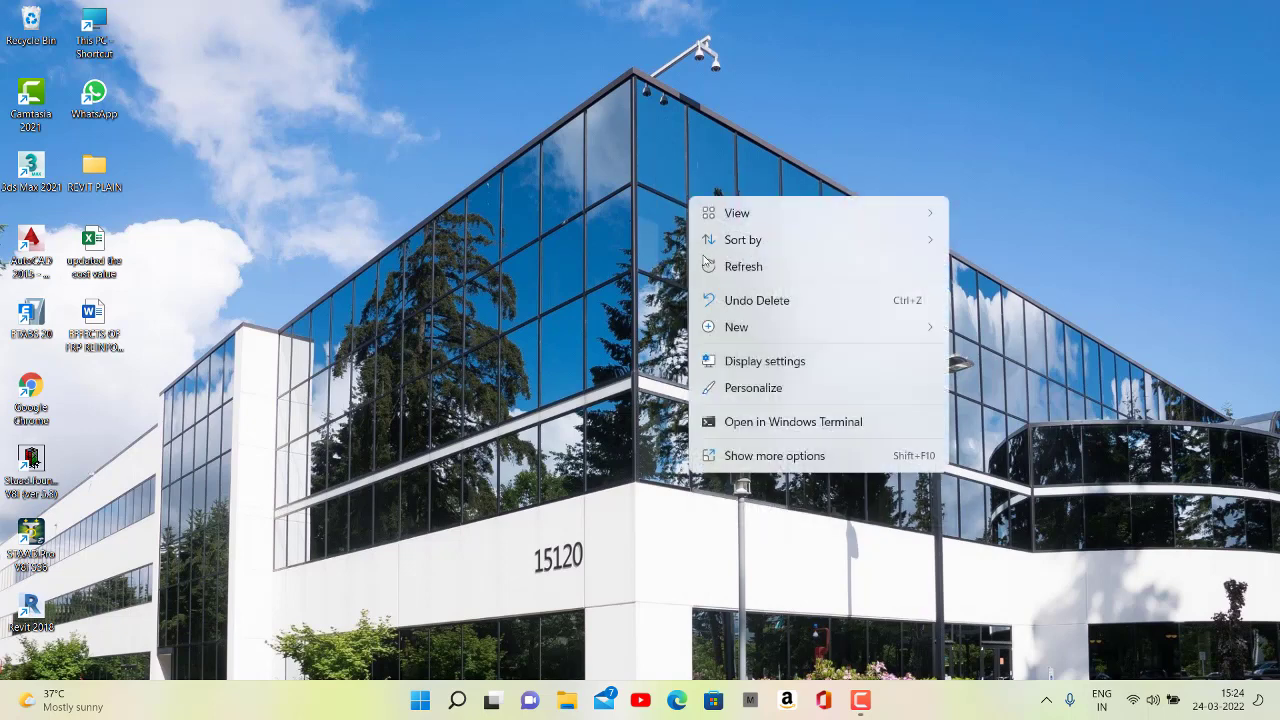
click(728, 266)
right_click(684, 227)
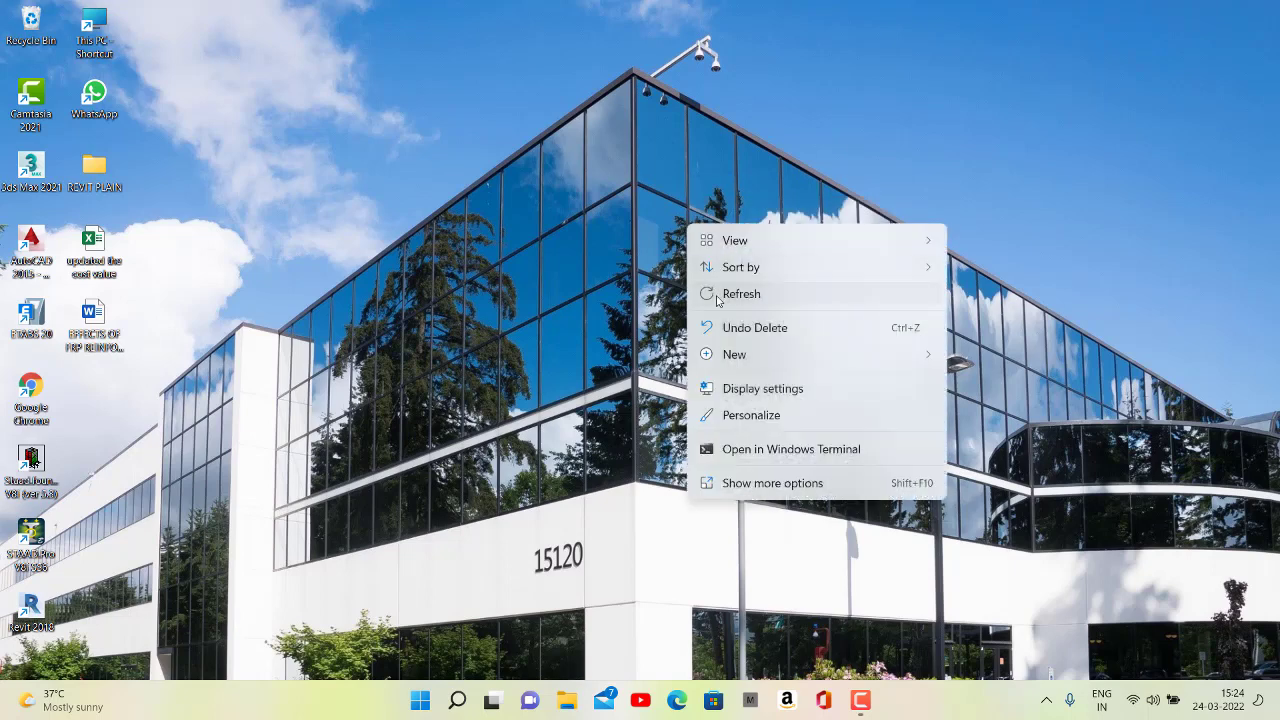
click(719, 297)
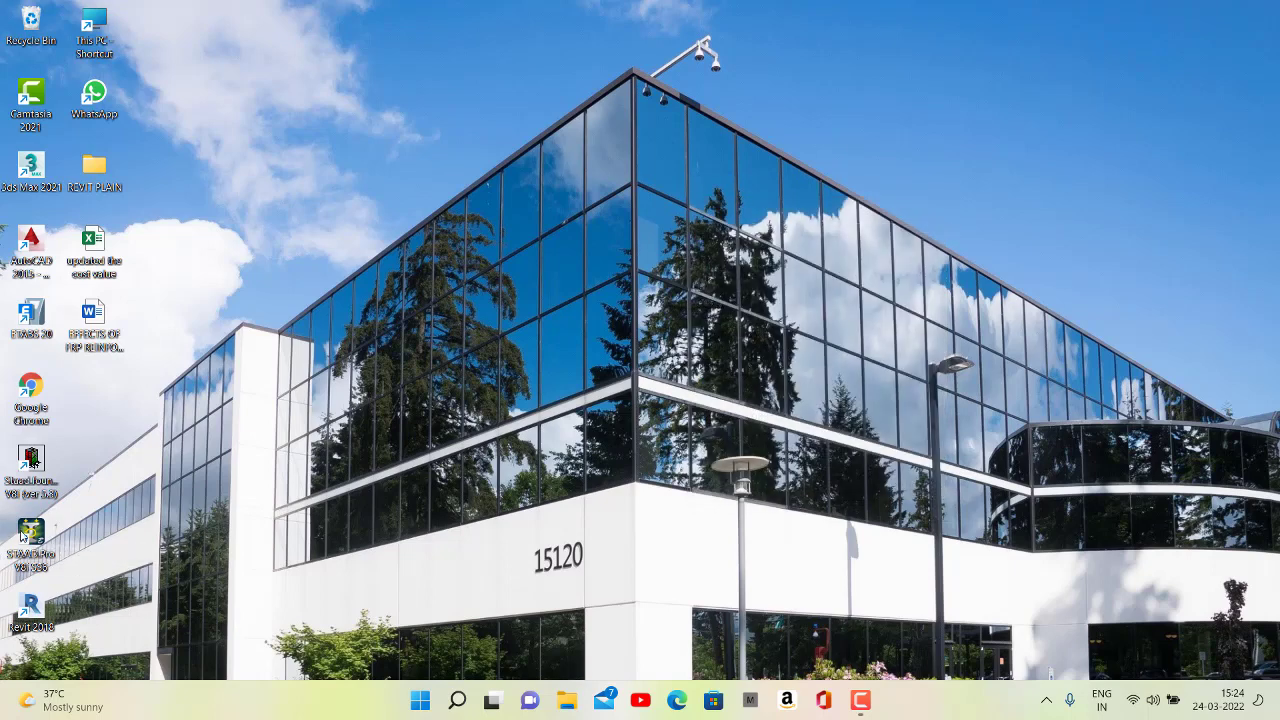
Launch STAAD.Pro V8i from the desktop and start a new project
right_click(26, 532)
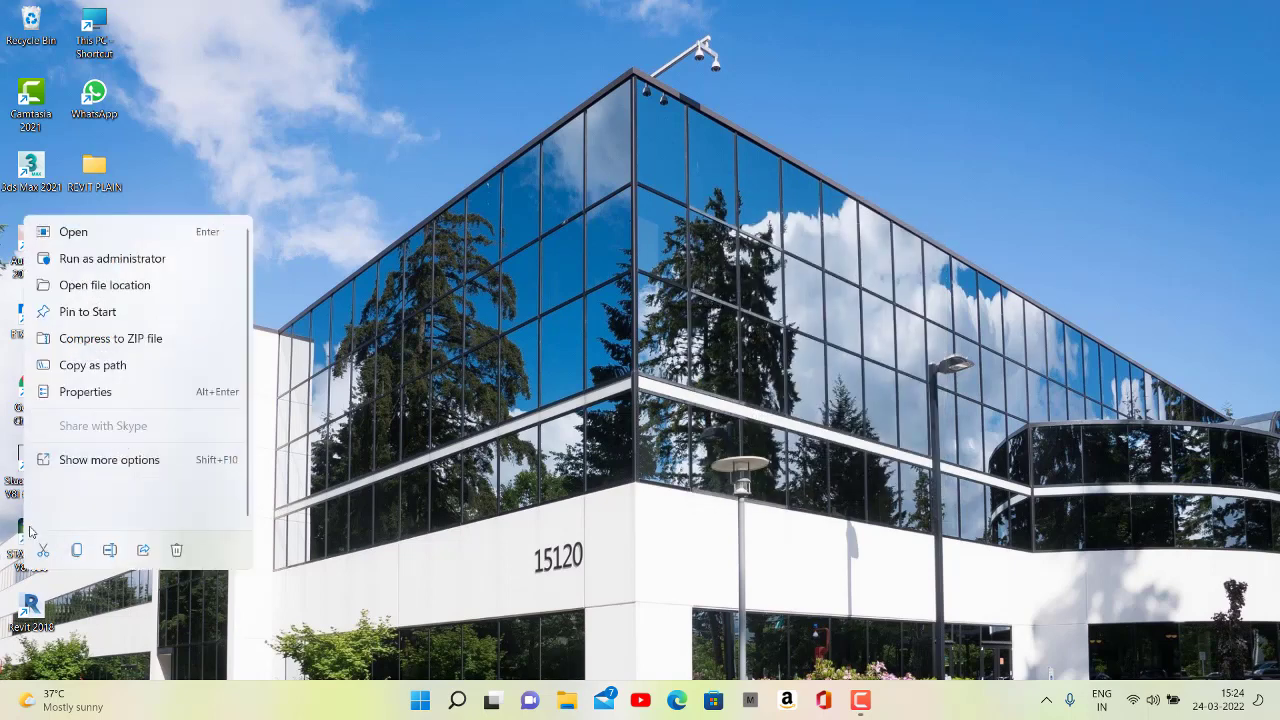
click(86, 234)
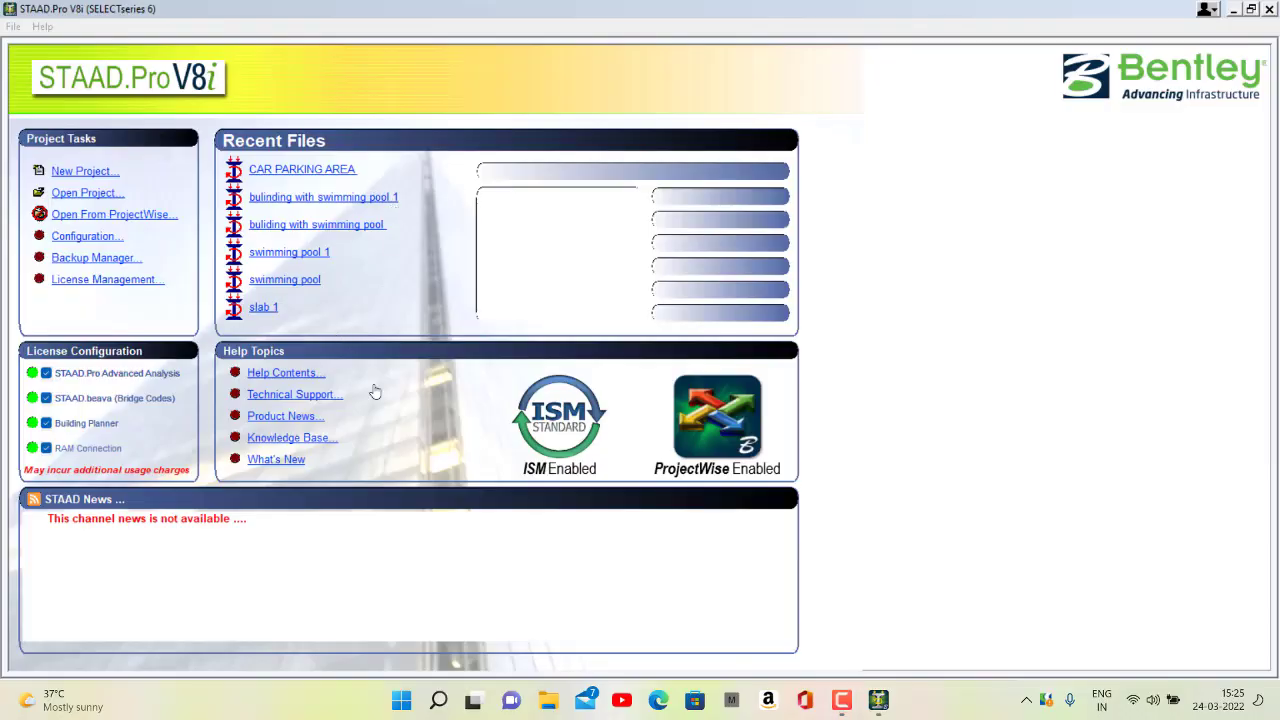
click(85, 171)
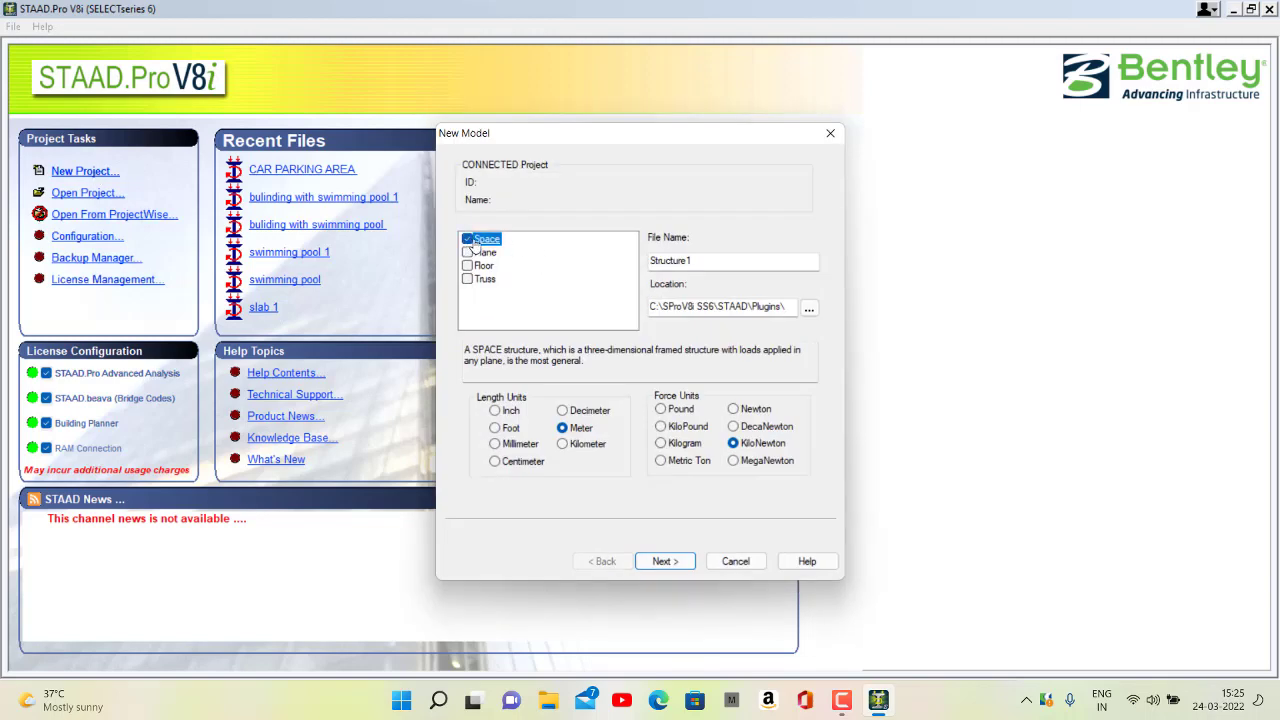
Name the new Space model CIRCULAR BULINDING and create it with Open Structure Wizard as the starting mode
double_click(716, 265)
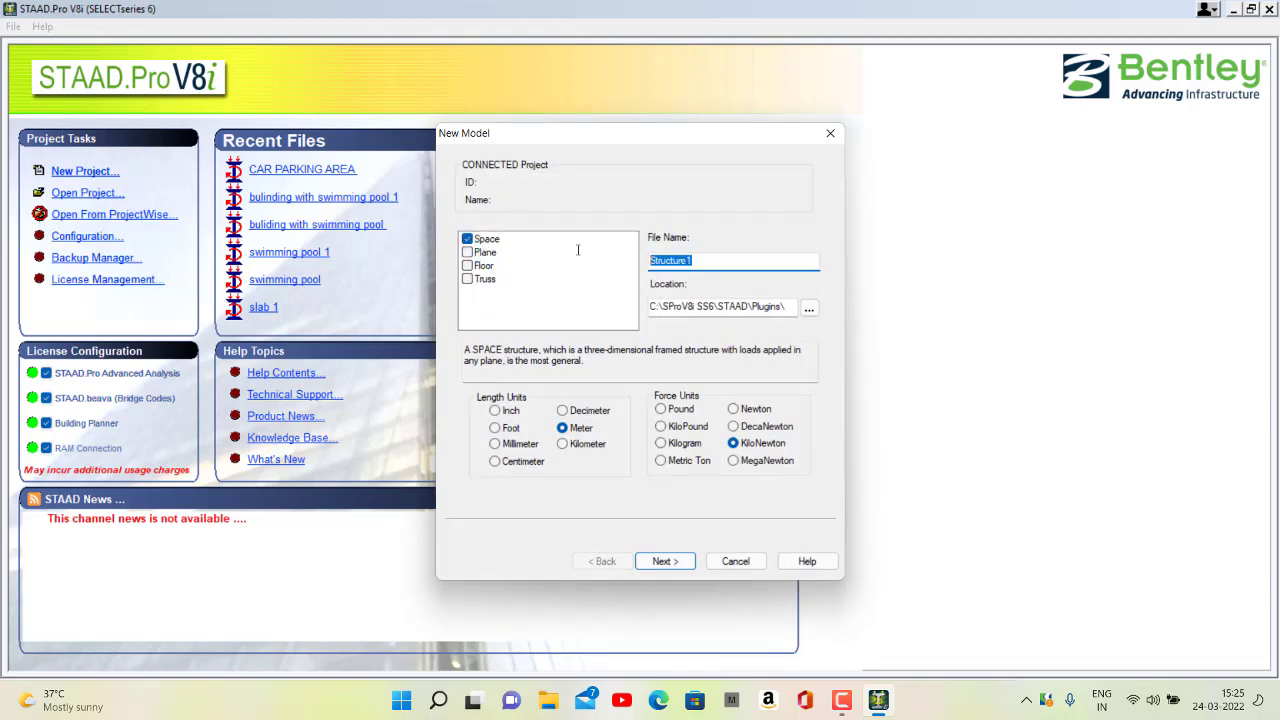
key(BackSpace)
text(CIRCULAR BULINDING)
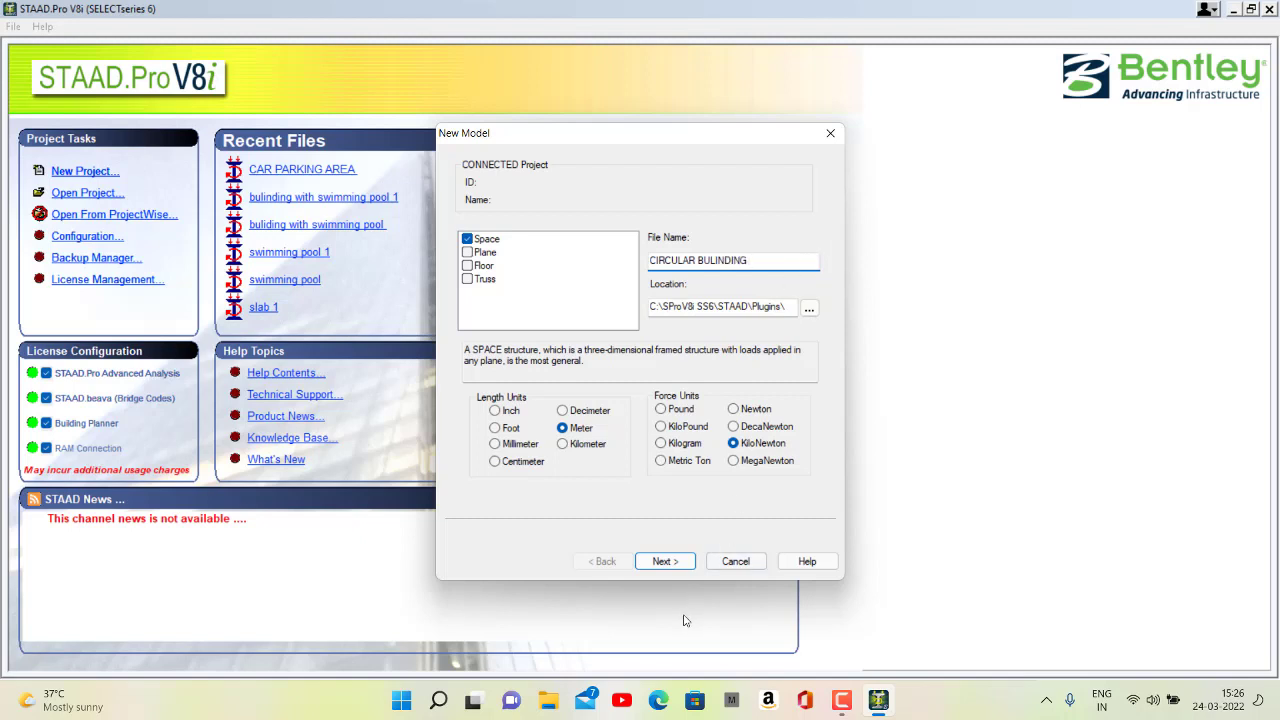
click(667, 564)
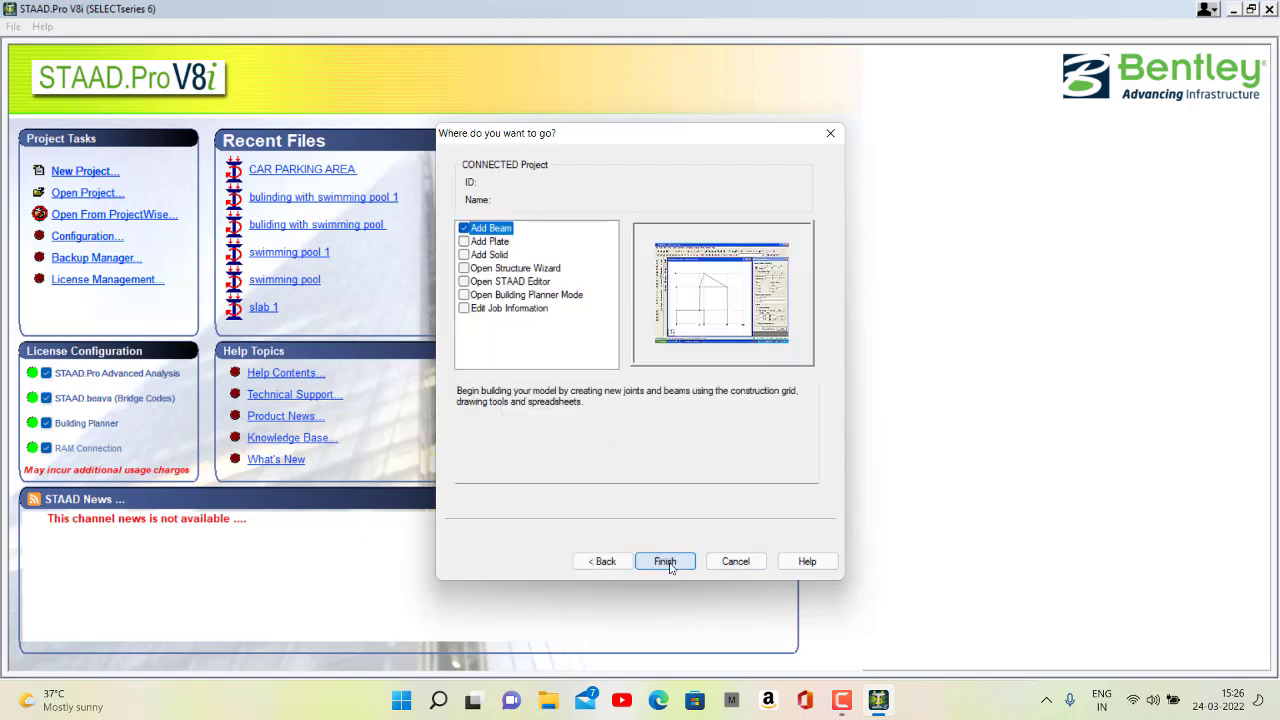
click(510, 270)
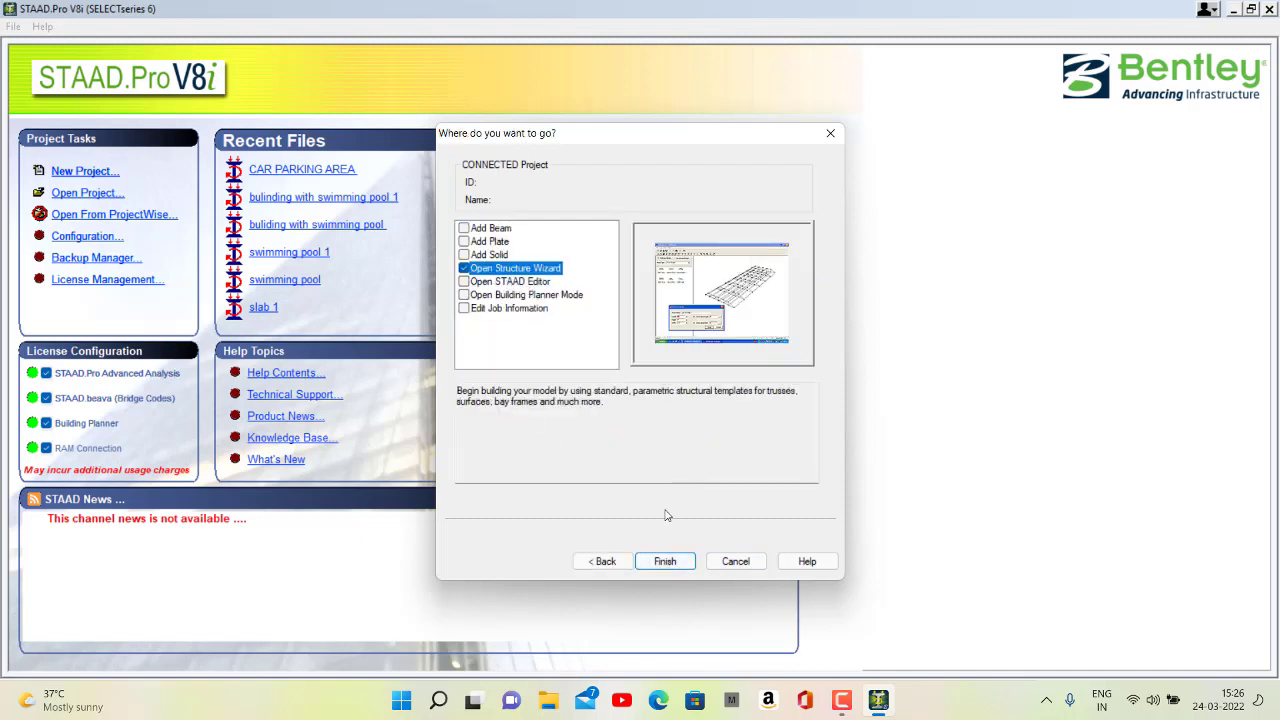
click(668, 568)
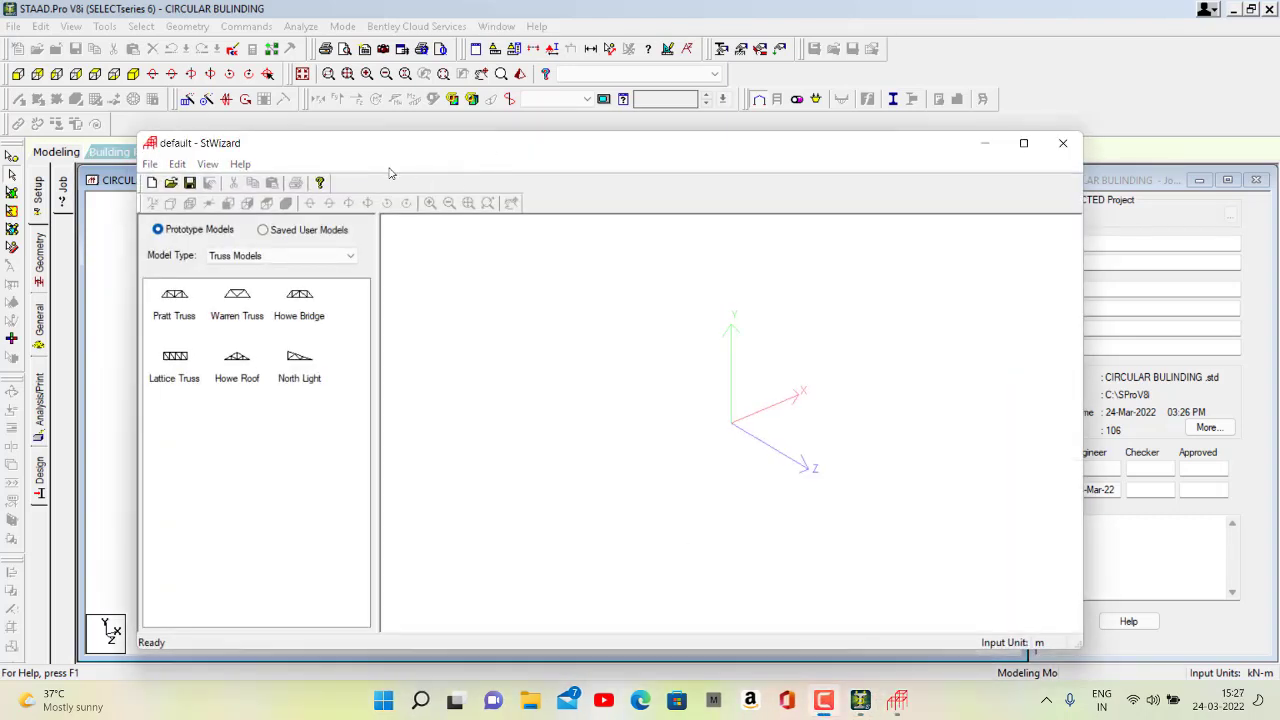
Generate a Circular Beam from the Frame Models with radius 5 m, angle 360 degrees and 18 bays along the periphery
click(322, 258)
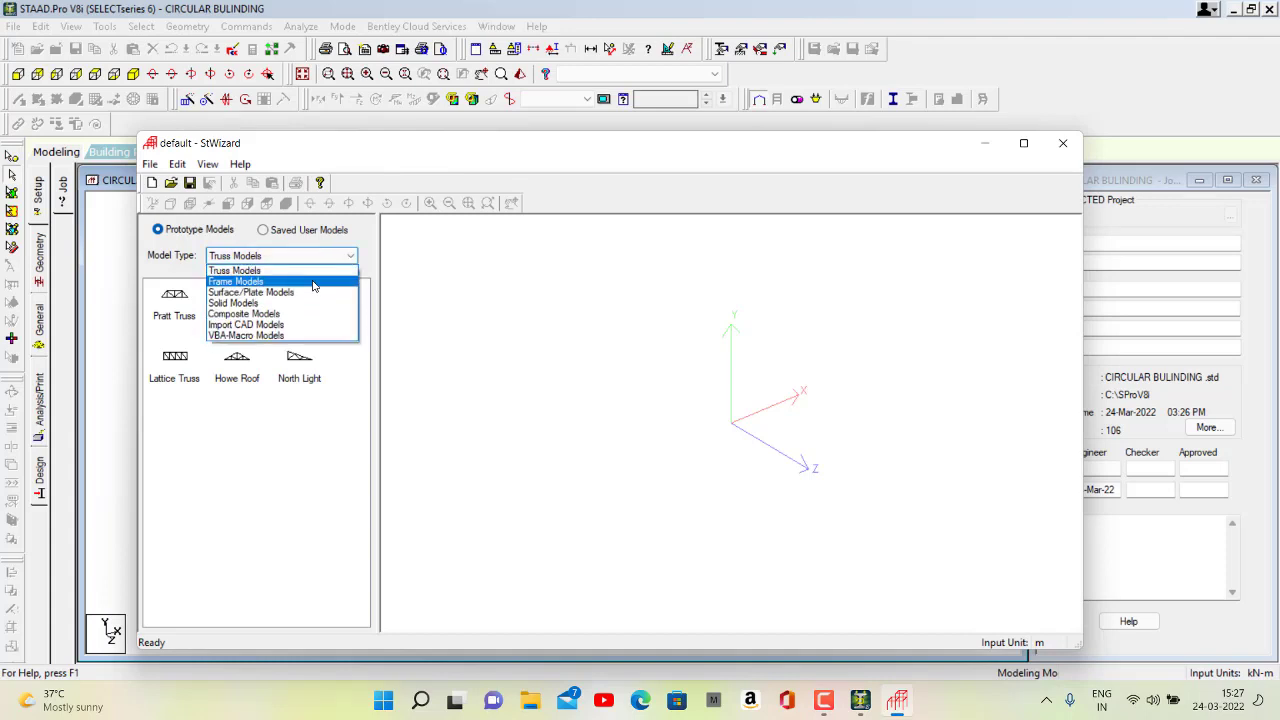
click(313, 284)
double_click(174, 425)
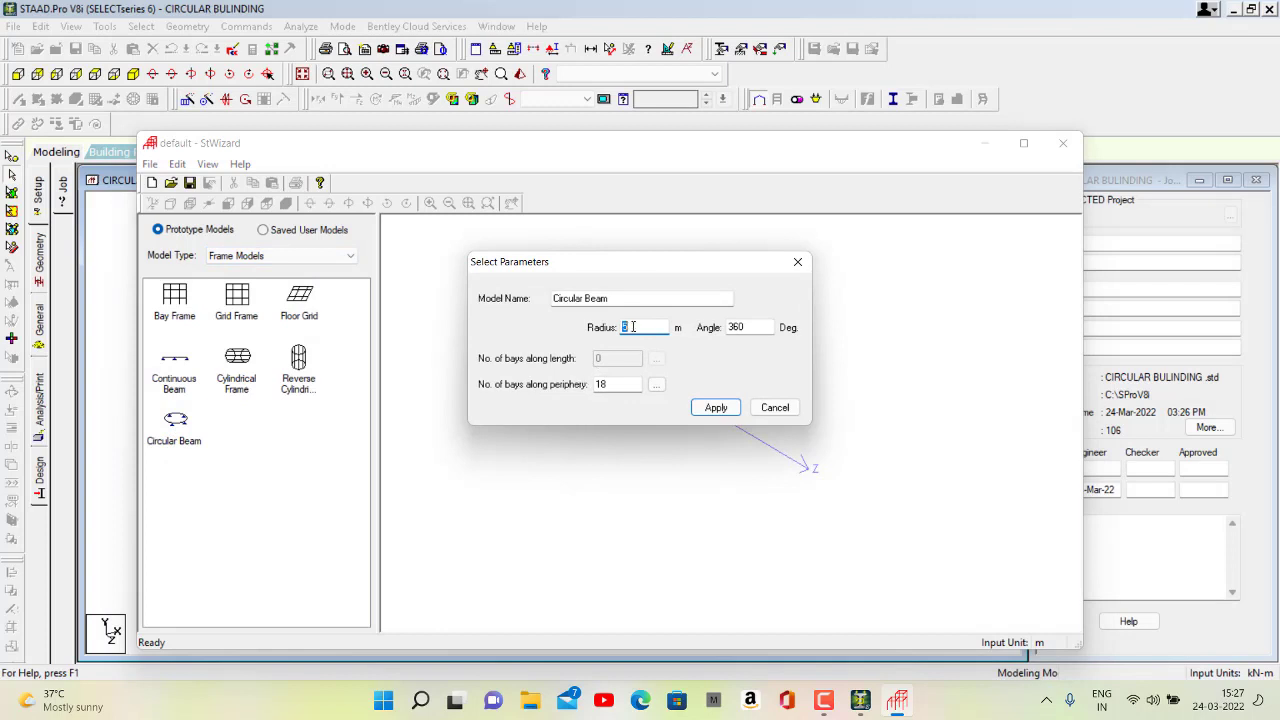
click(714, 408)
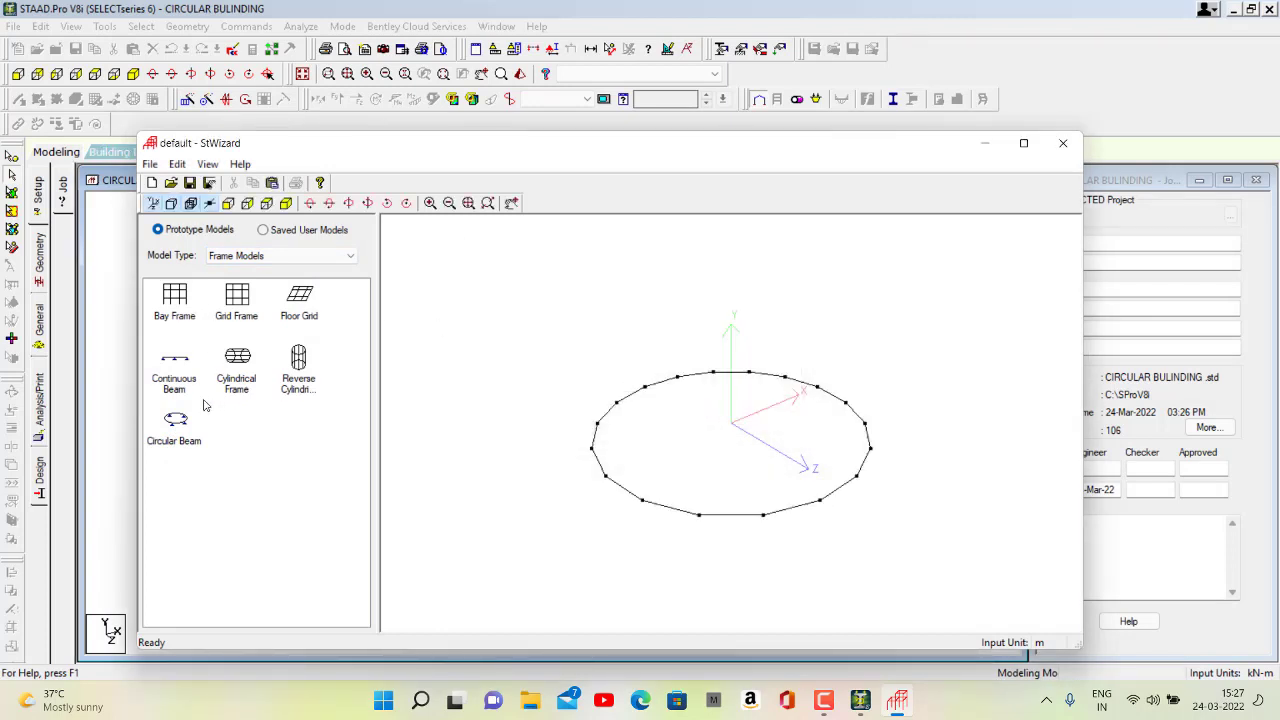
Set the circular beam's number of bays along the periphery to 20 and apply the parameters
double_click(702, 445)
drag(624, 386, 559, 389)
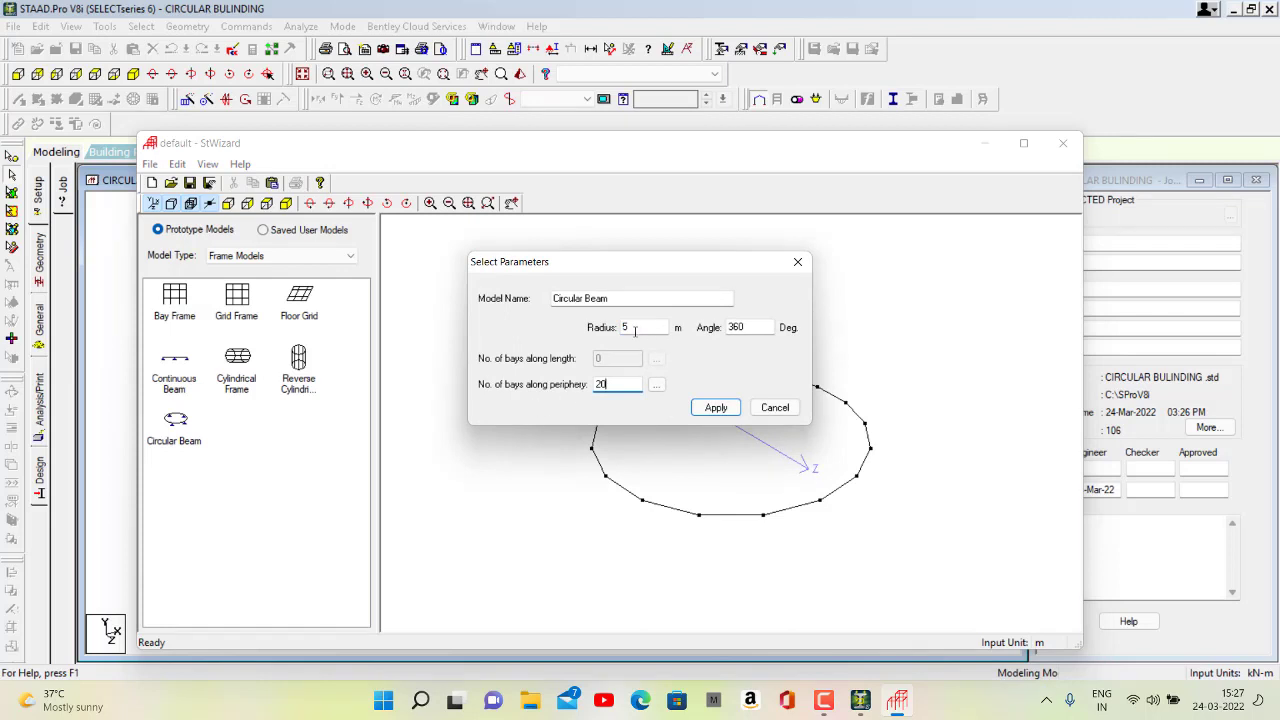
click(716, 409)
Close the Structure Wizard and merge the circular beam prototype into the STAAD.Pro model at X 0, Y 0, Z 0
click(1063, 143)
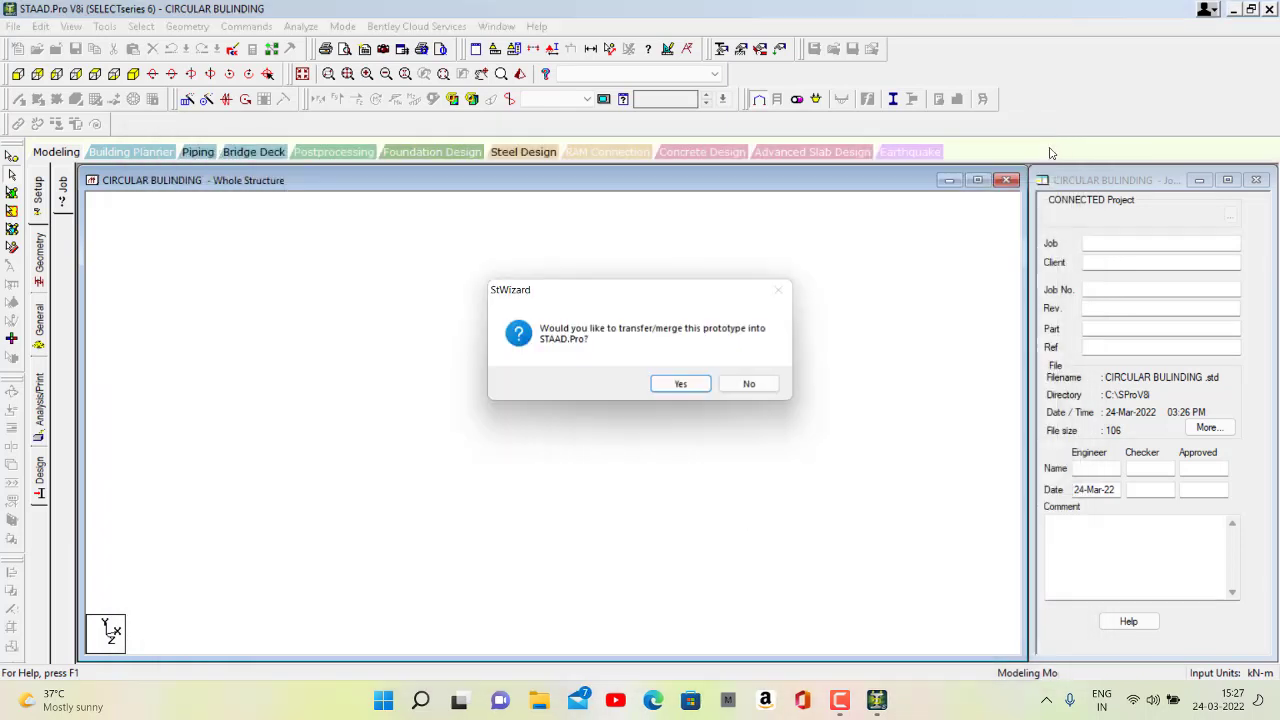
click(680, 385)
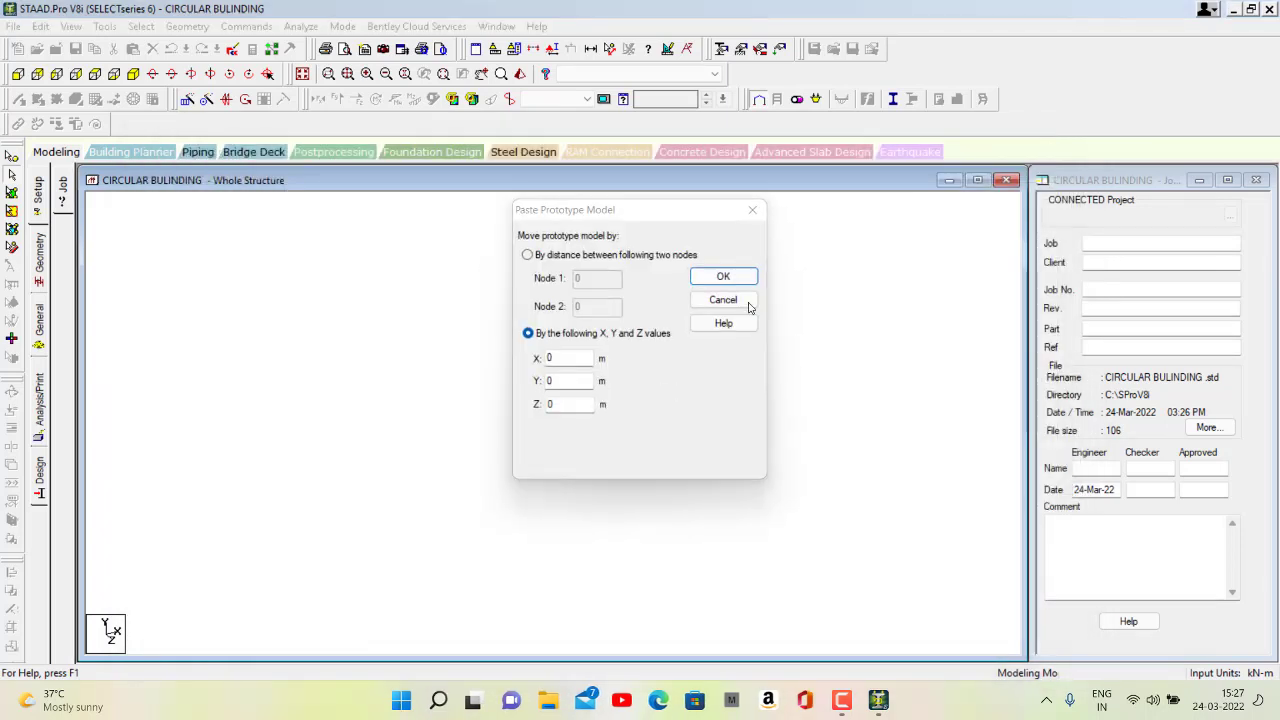
click(728, 275)
scroll(470, 333, down, 3)
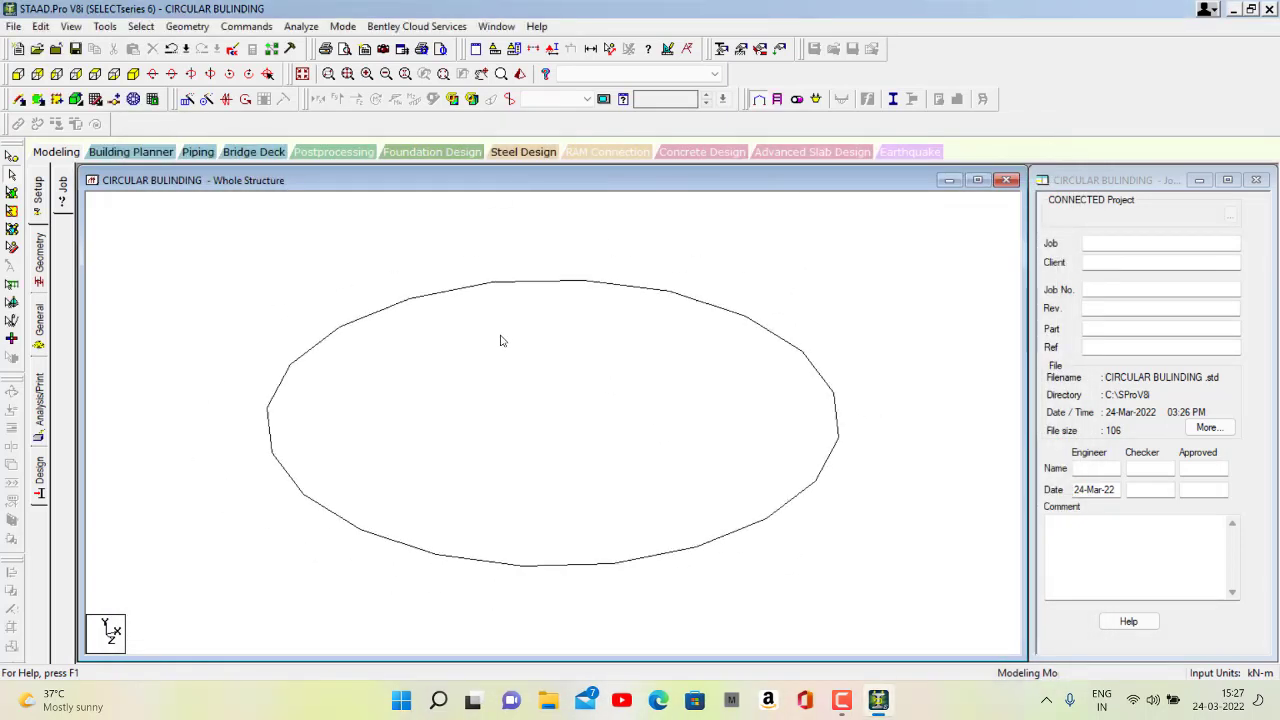
Generate a second Circular Beam from the Structure Wizard's Frame Models with radius 8 m, angle 360 degrees and 20 bays along the periphery
click(187, 26)
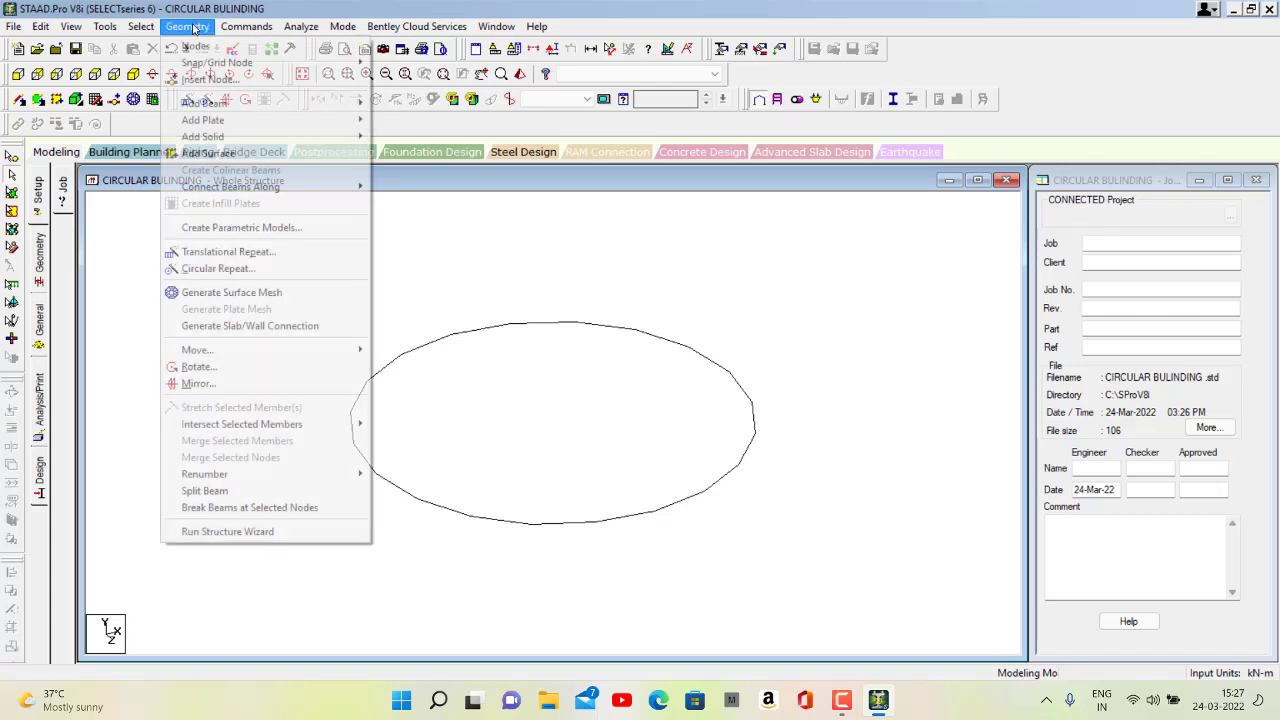
click(268, 535)
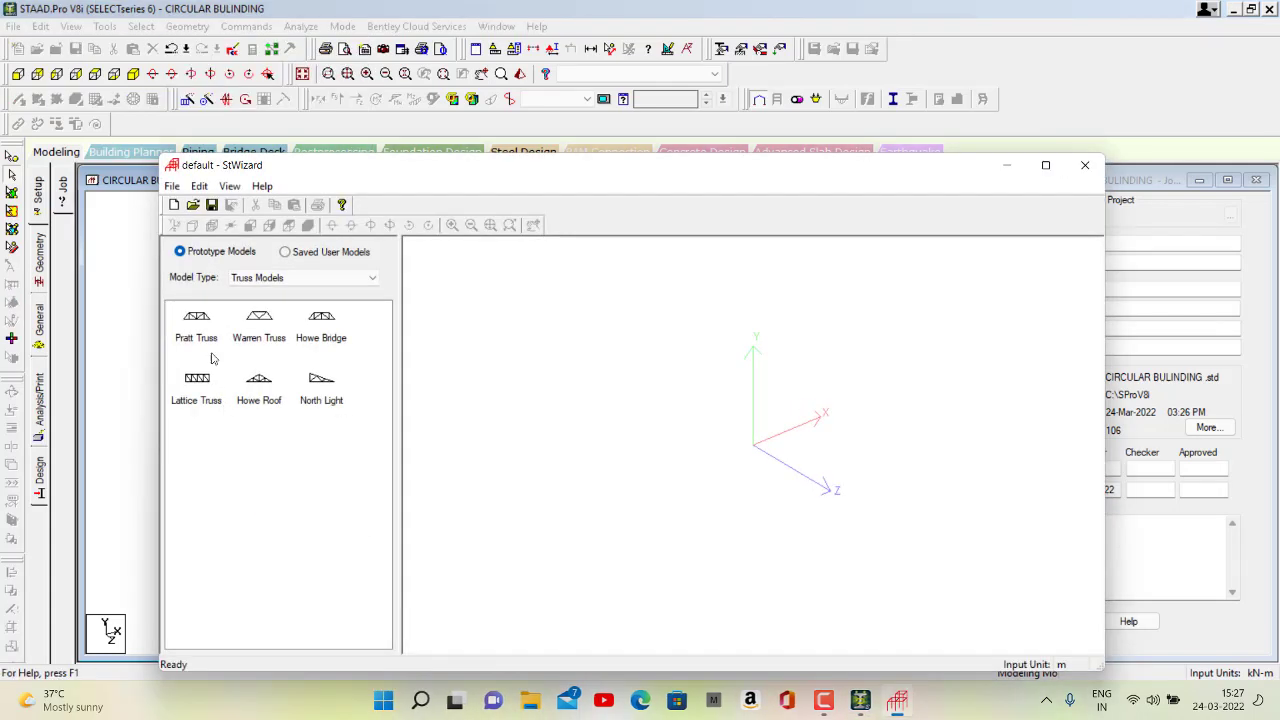
click(275, 279)
click(275, 304)
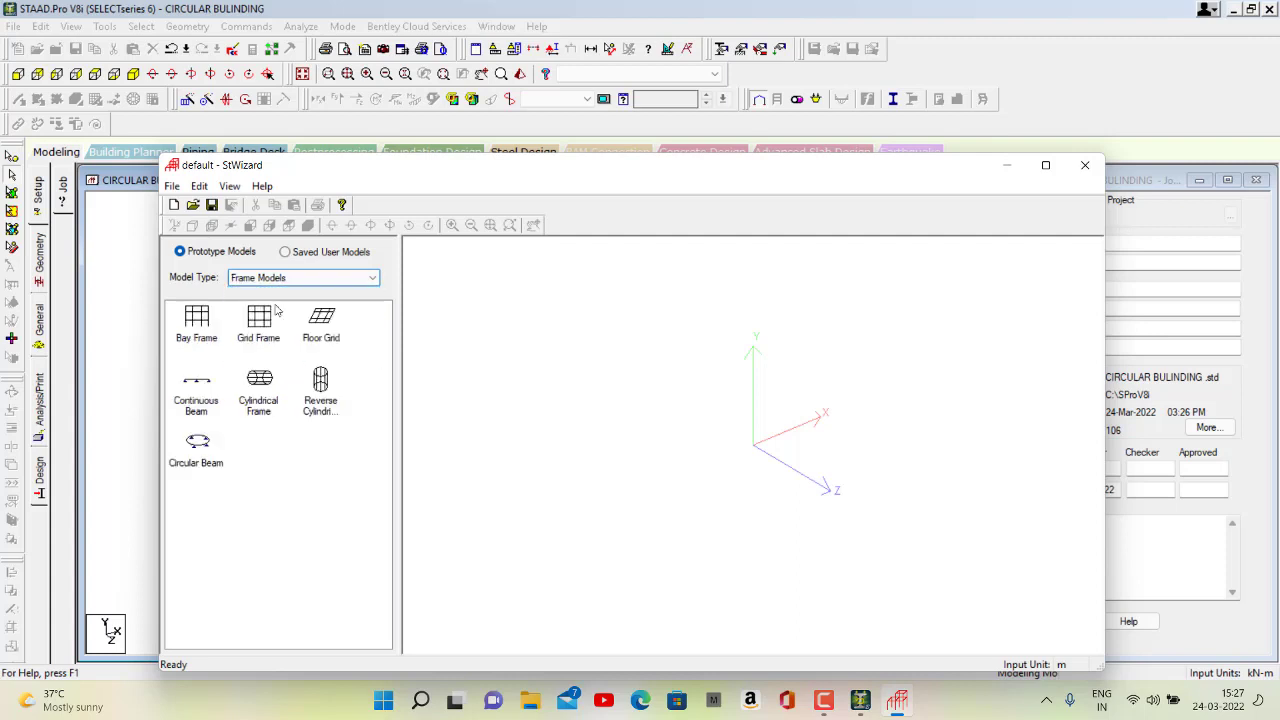
double_click(205, 462)
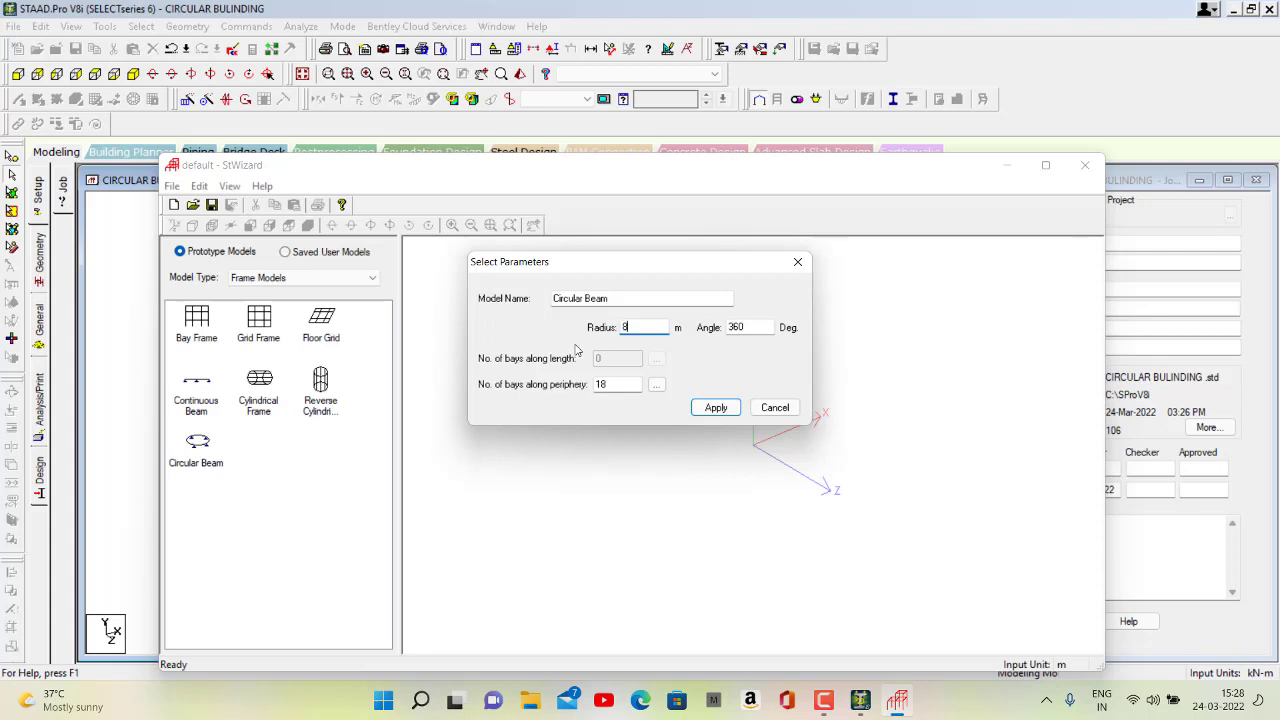
drag(615, 386, 515, 387)
click(710, 410)
click(716, 409)
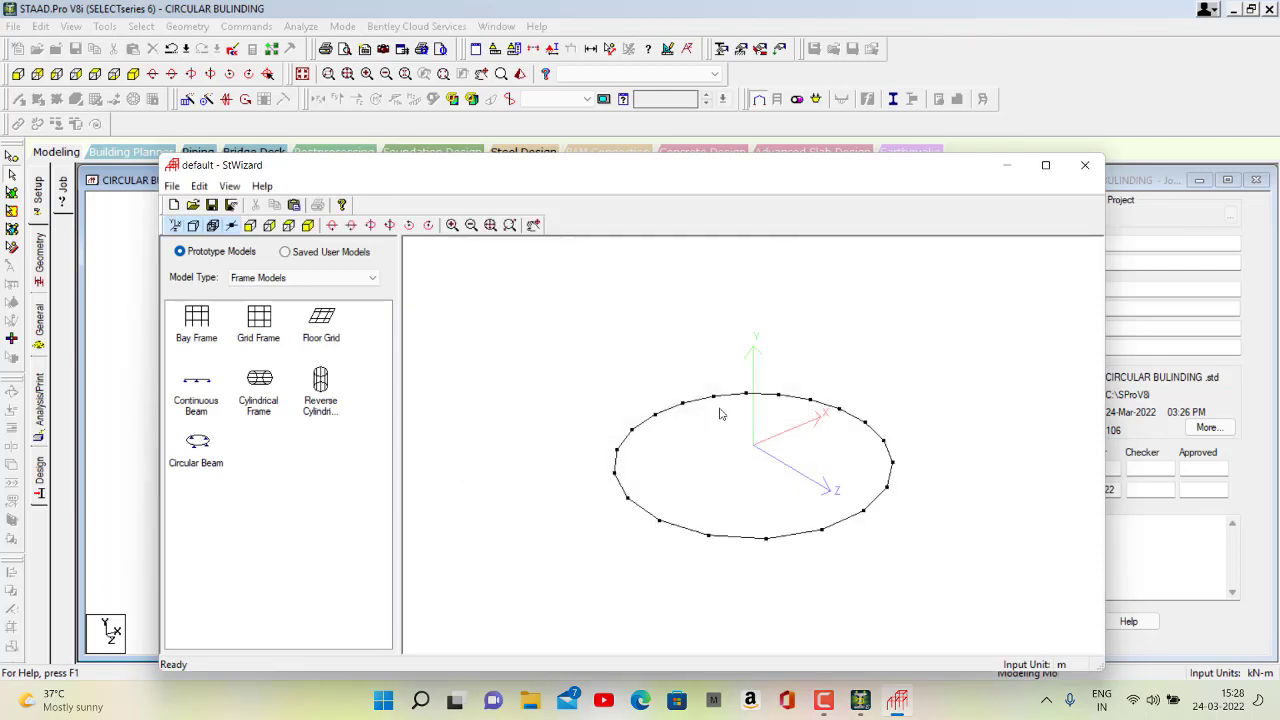
Close the Structure Wizard and merge the 8 m radius ring into the model concentric with the existing ring
click(1085, 166)
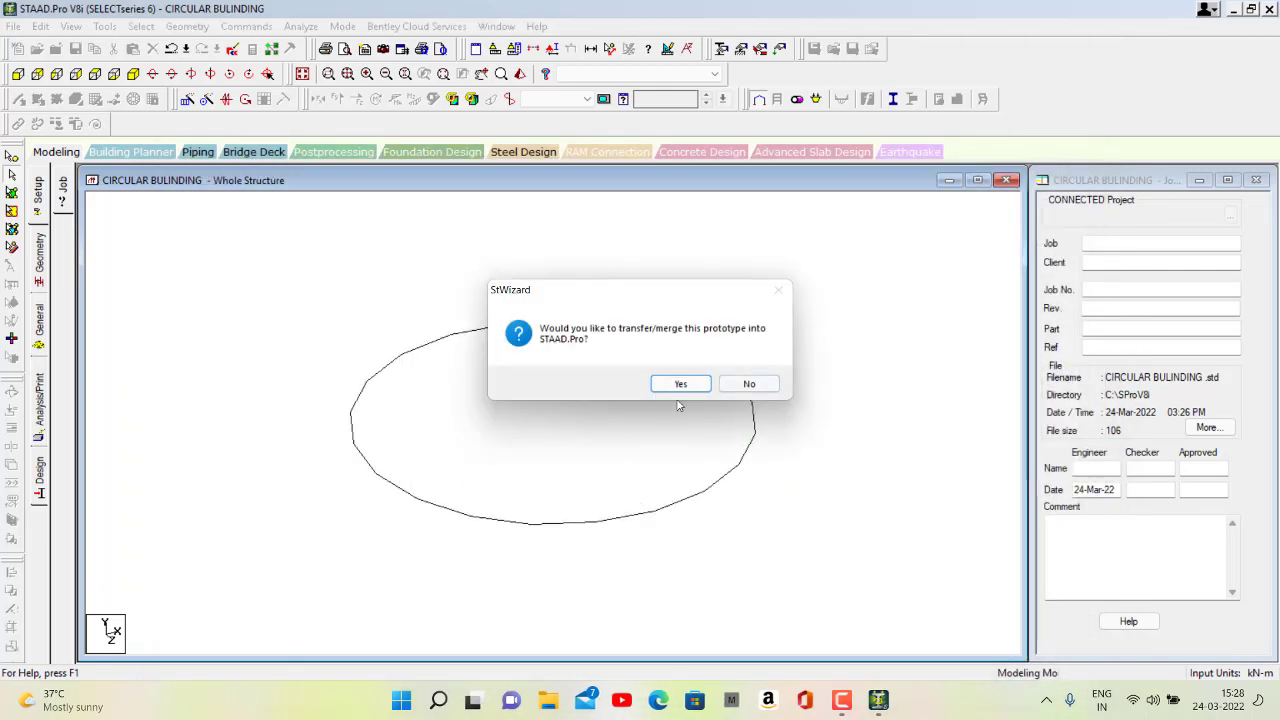
click(674, 380)
click(735, 277)
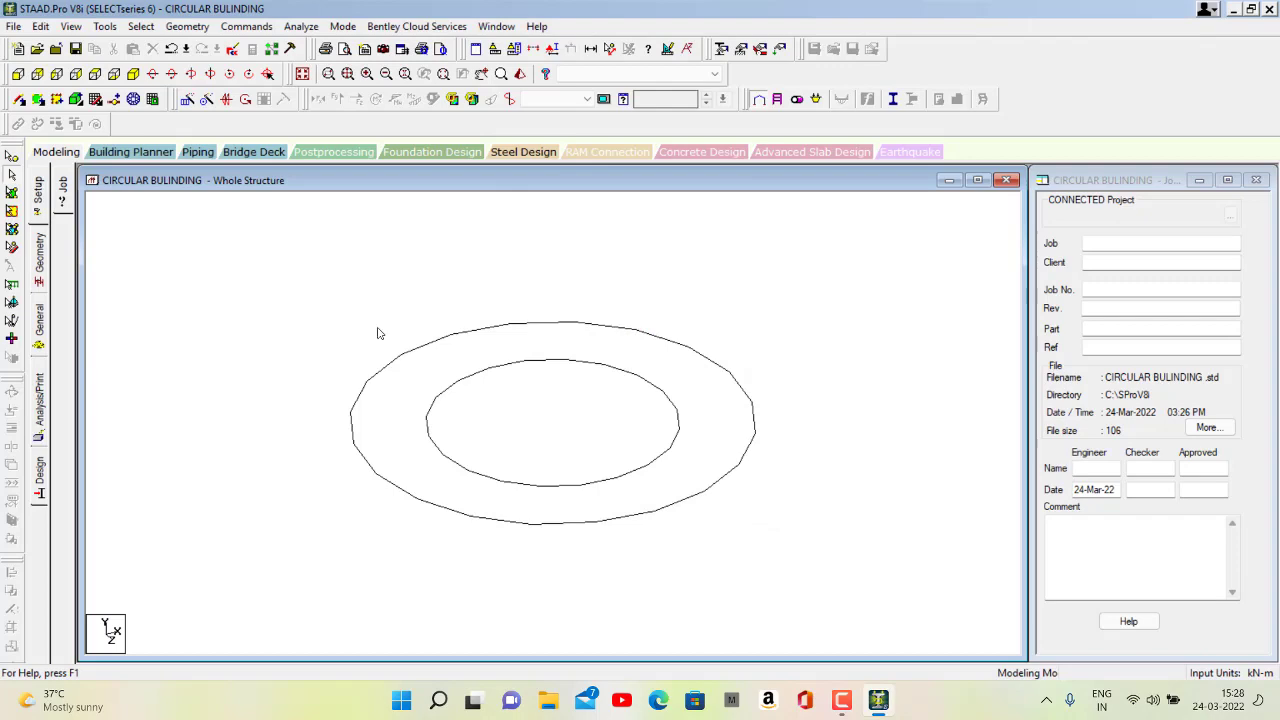
Generate a third Circular Beam from the Frame Models with radius 10 m, angle 360 degrees and 20 bays along the periphery
click(178, 27)
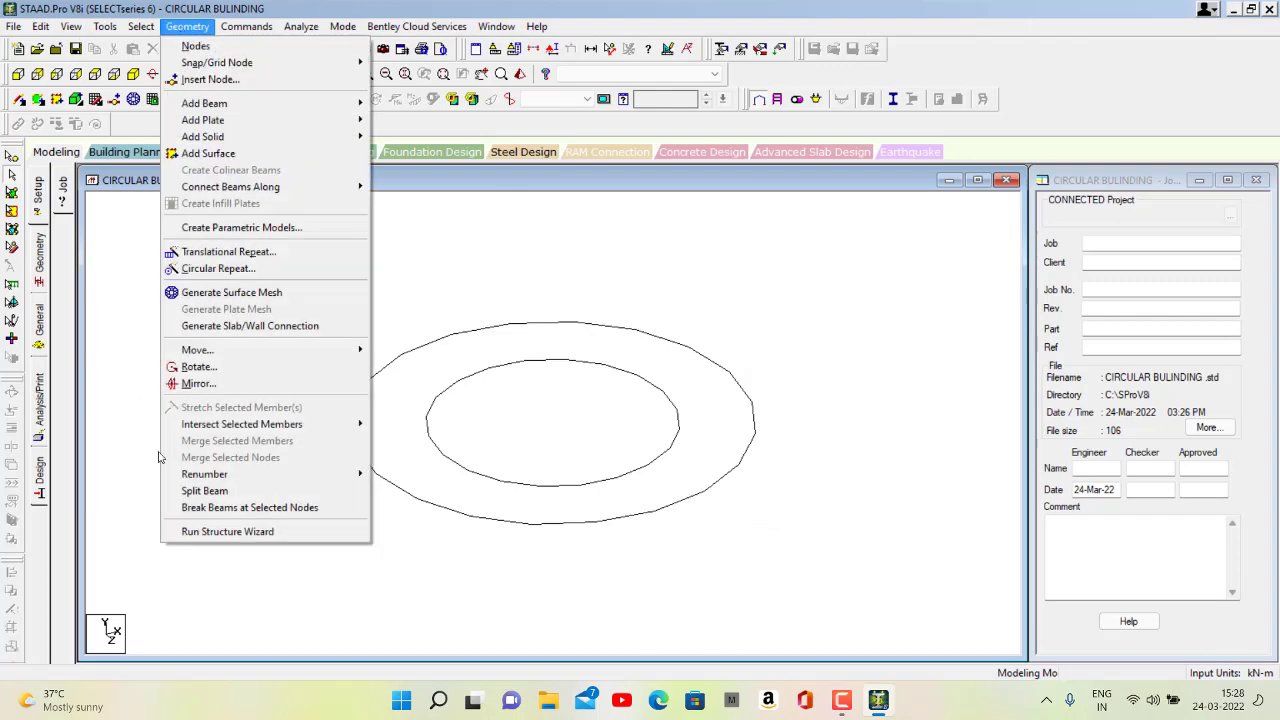
click(229, 531)
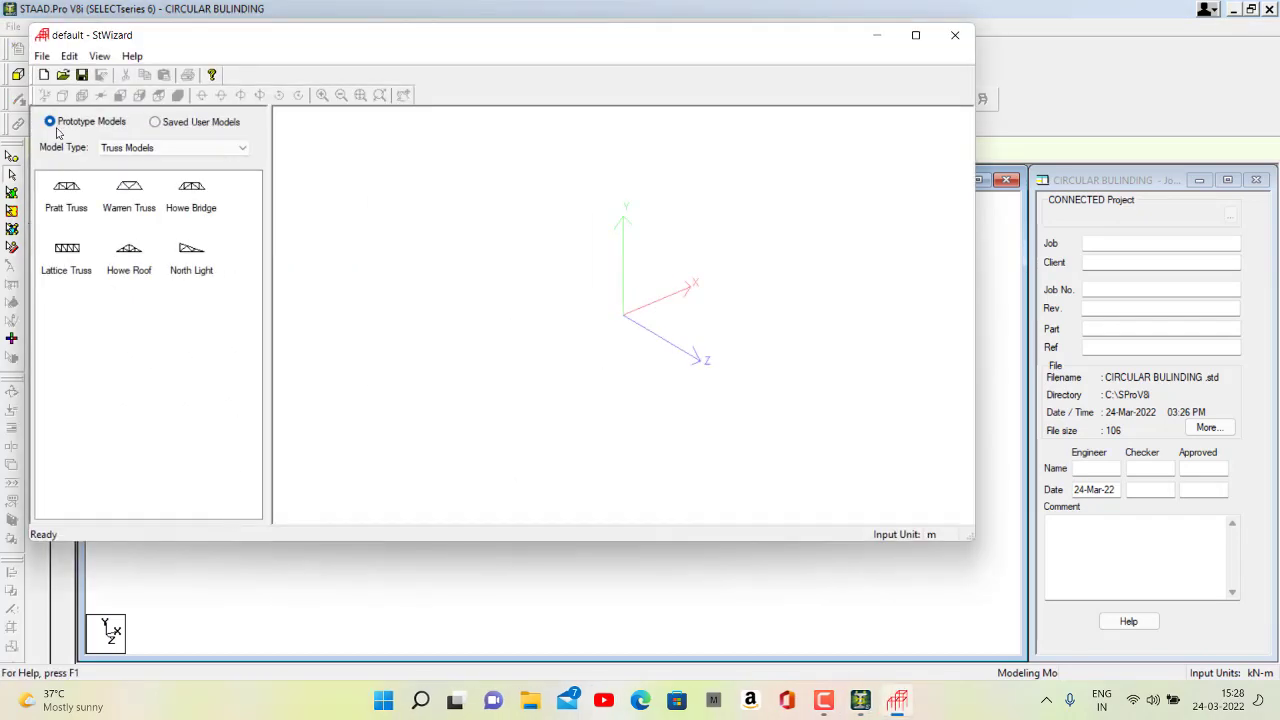
click(160, 148)
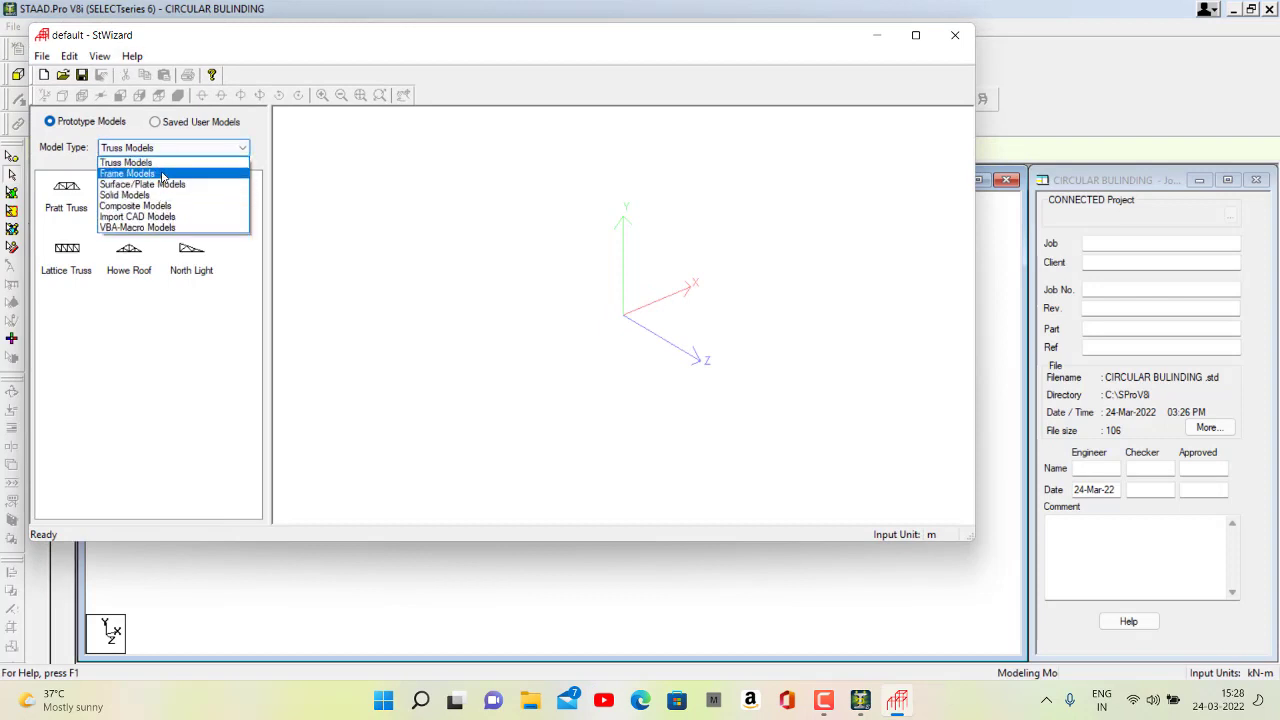
click(127, 173)
double_click(70, 318)
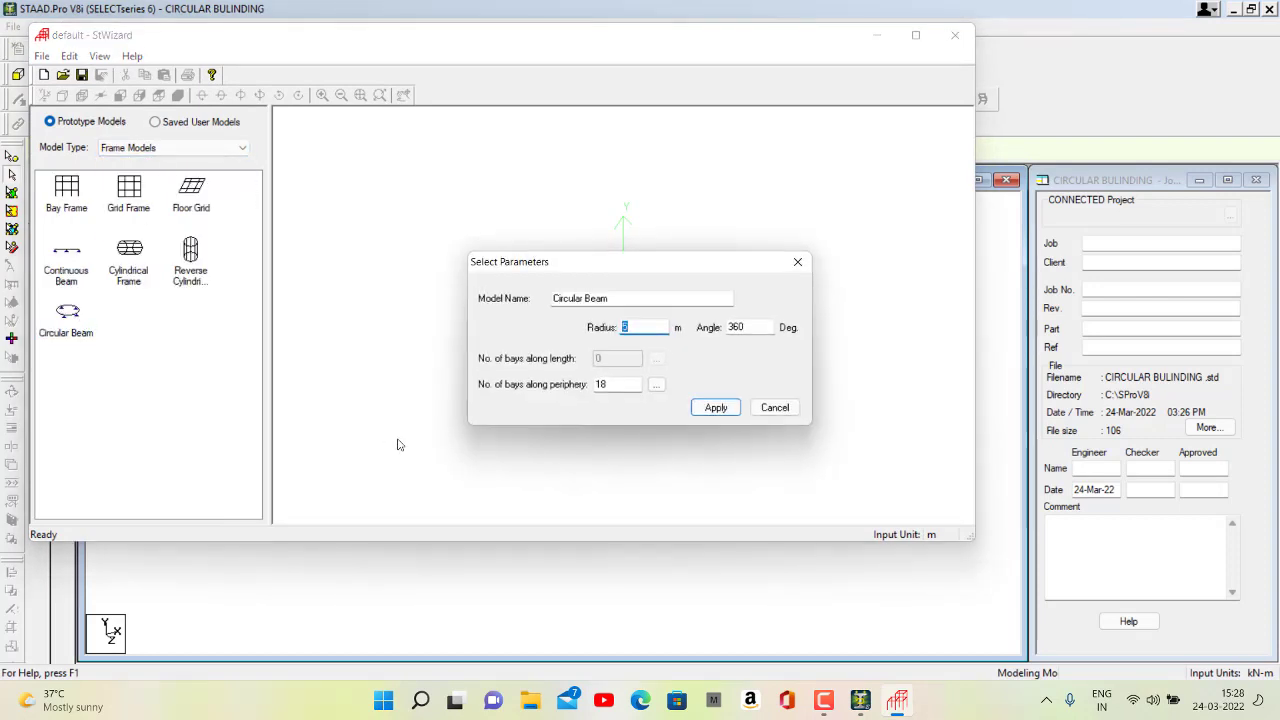
text(10)
drag(619, 385, 548, 383)
click(722, 409)
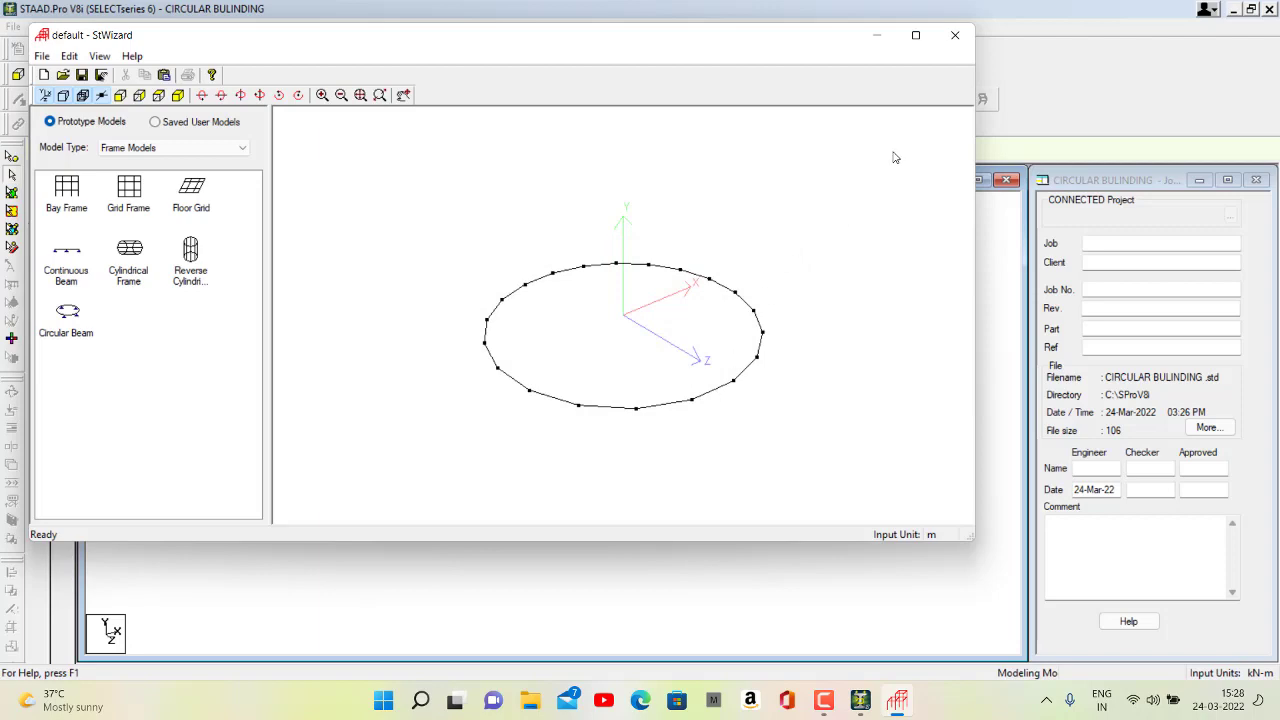
Close the Structure Wizard and merge the 10 m radius ring into the model at X 0, Y 0, Z 0
click(955, 35)
click(680, 384)
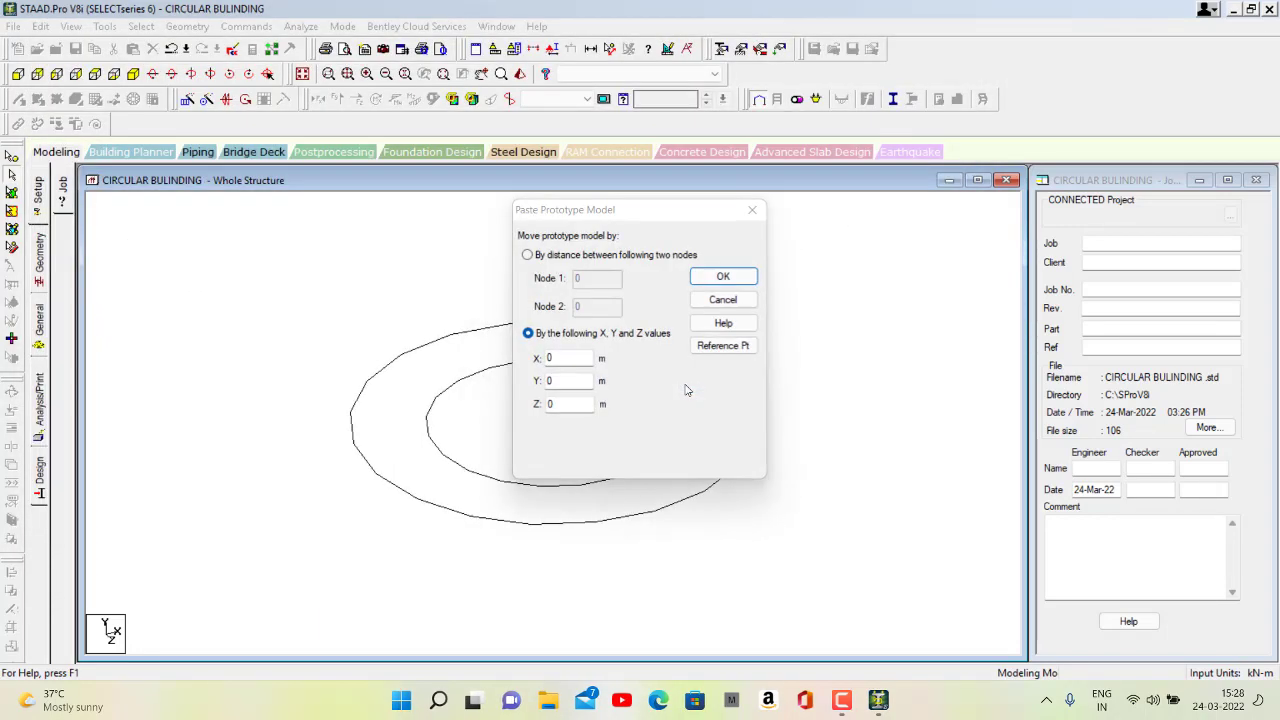
click(720, 285)
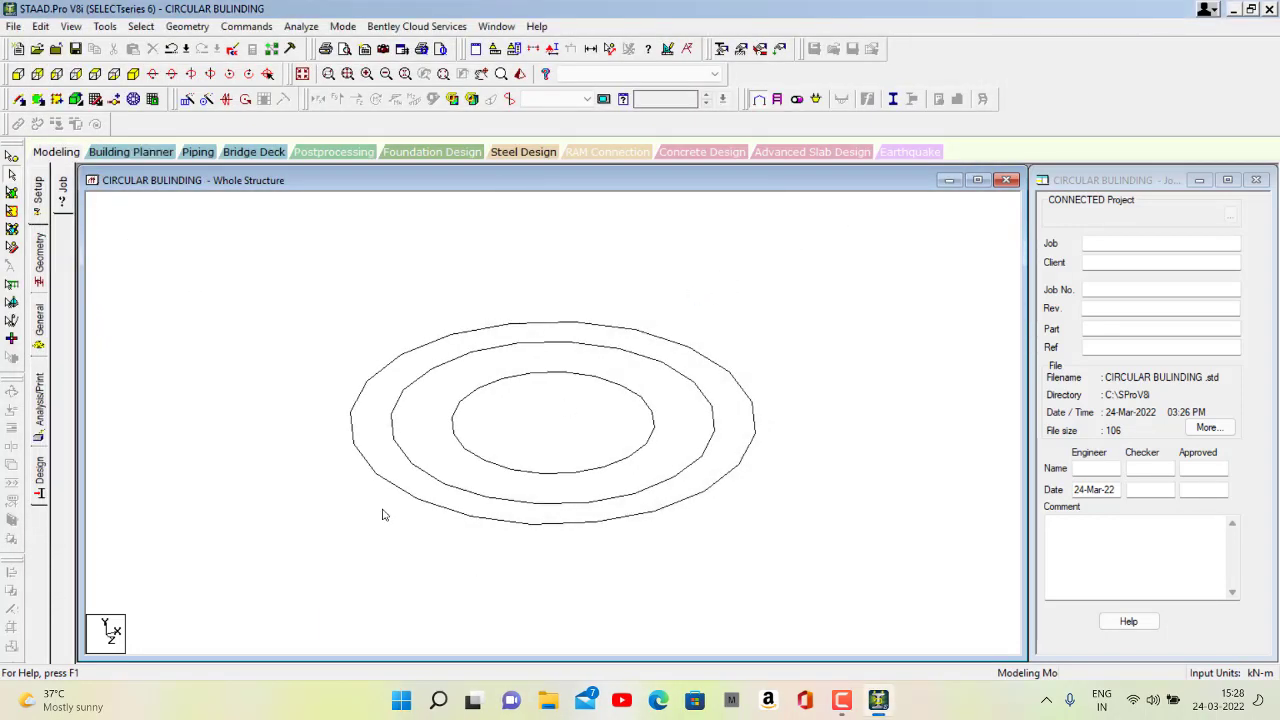
Add two radial beams joining the three rings, from outer node 49 to middle node 29 and from node 29 to inner node 9
click(38, 282)
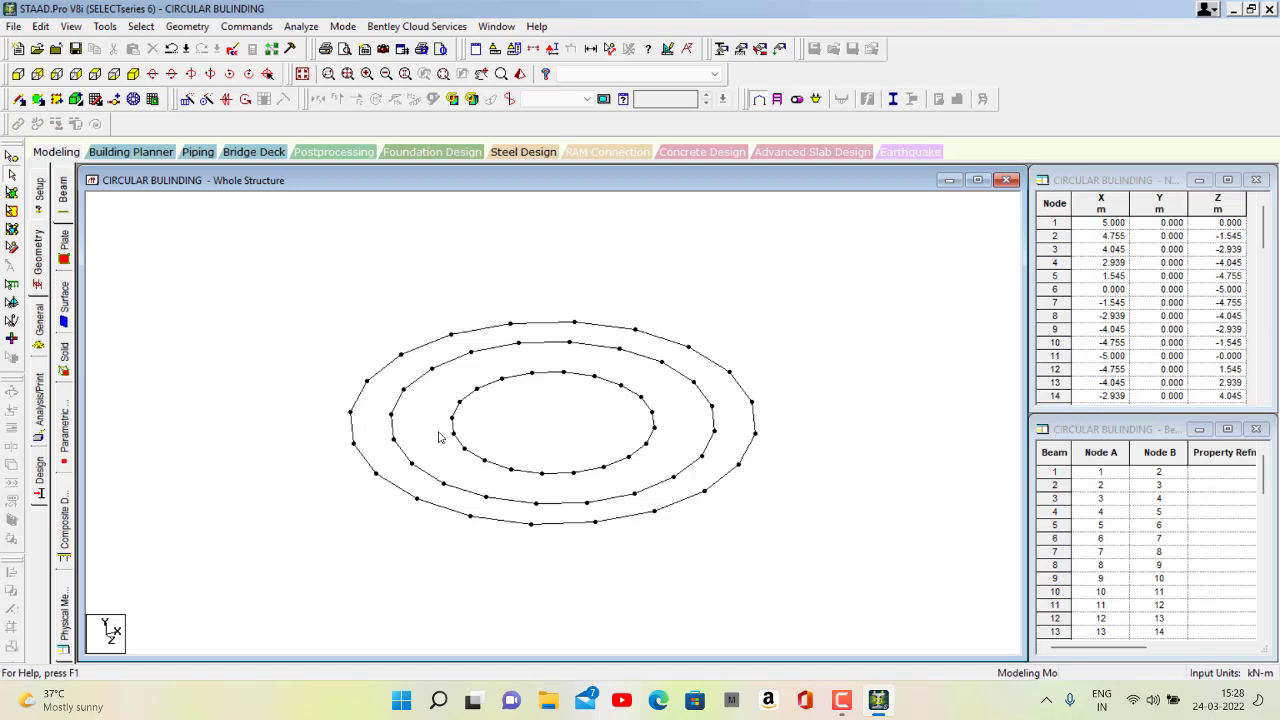
click(841, 700)
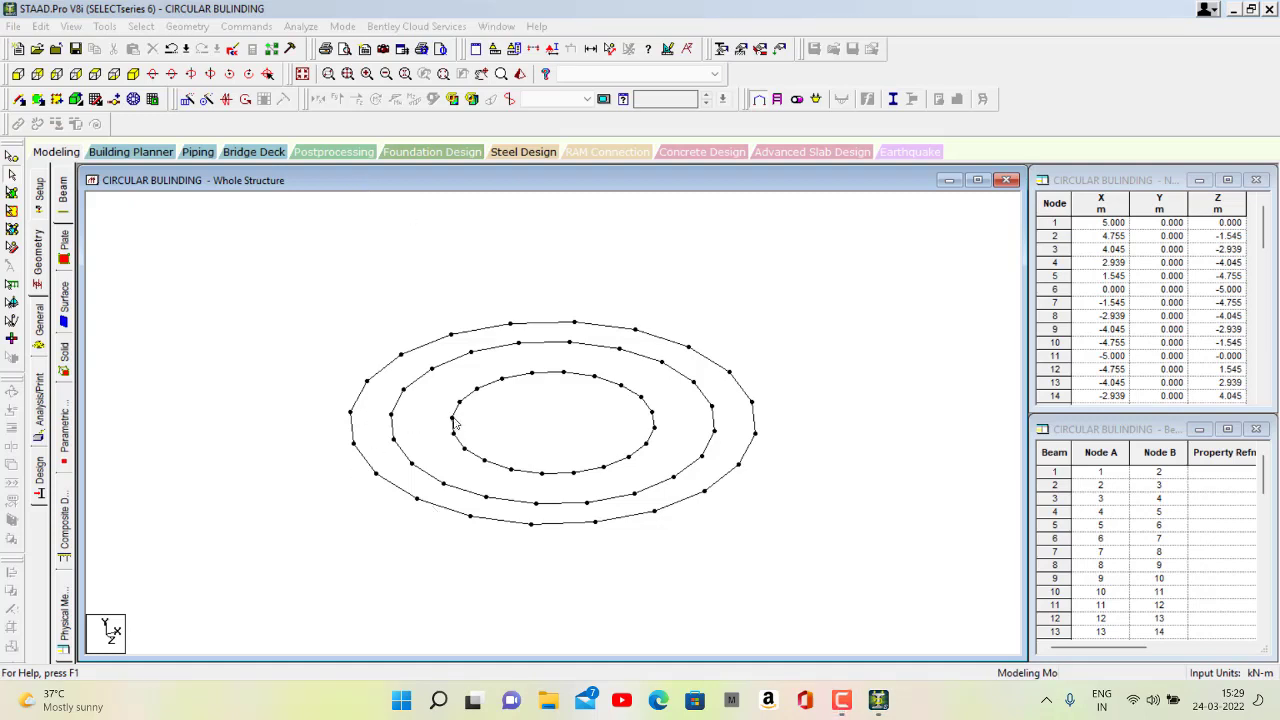
click(19, 100)
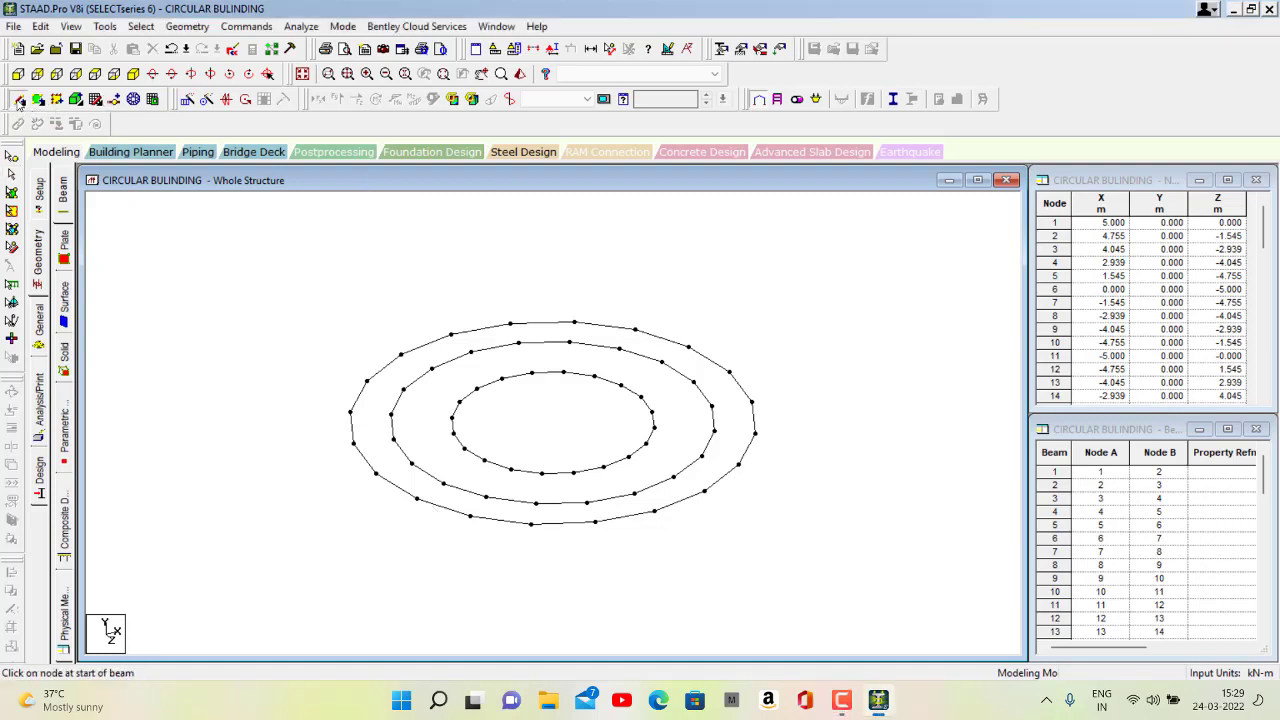
click(350, 414)
click(391, 415)
drag(455, 421, 391, 414)
key(Escape)
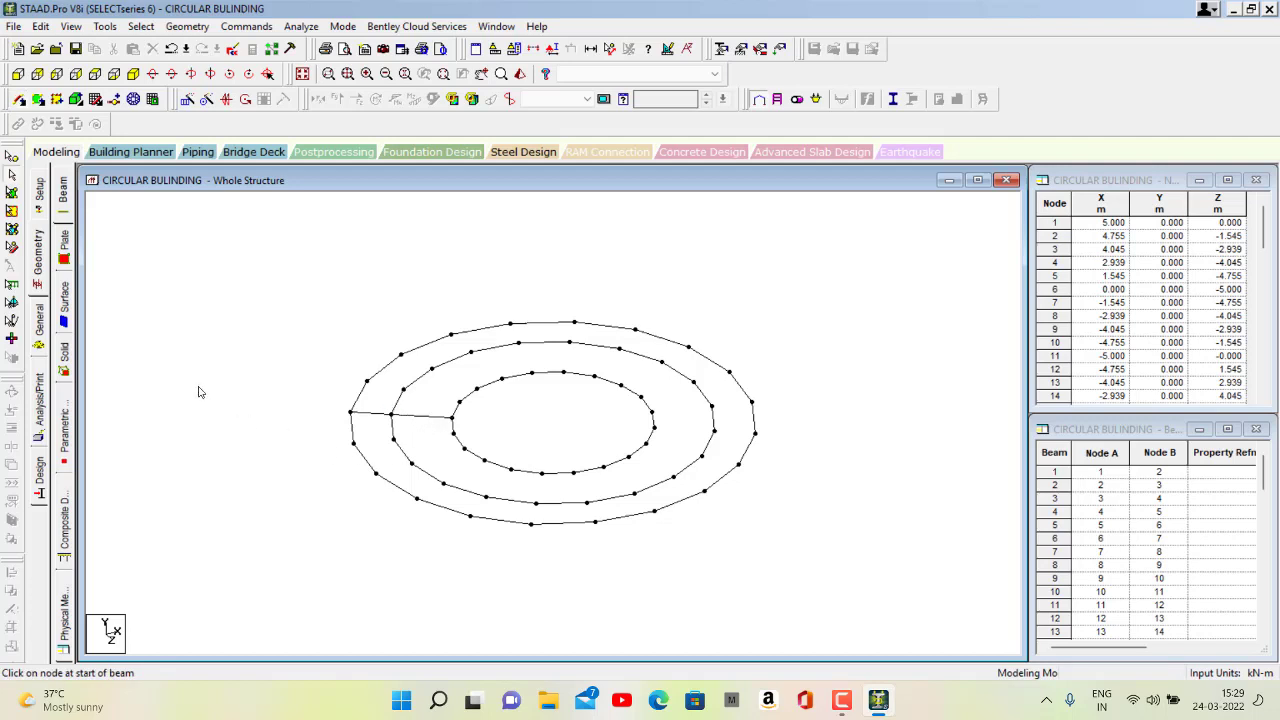
Circular Repeat the two radial beams about the Y axis through 360 degrees in 20 steps
click(373, 415)
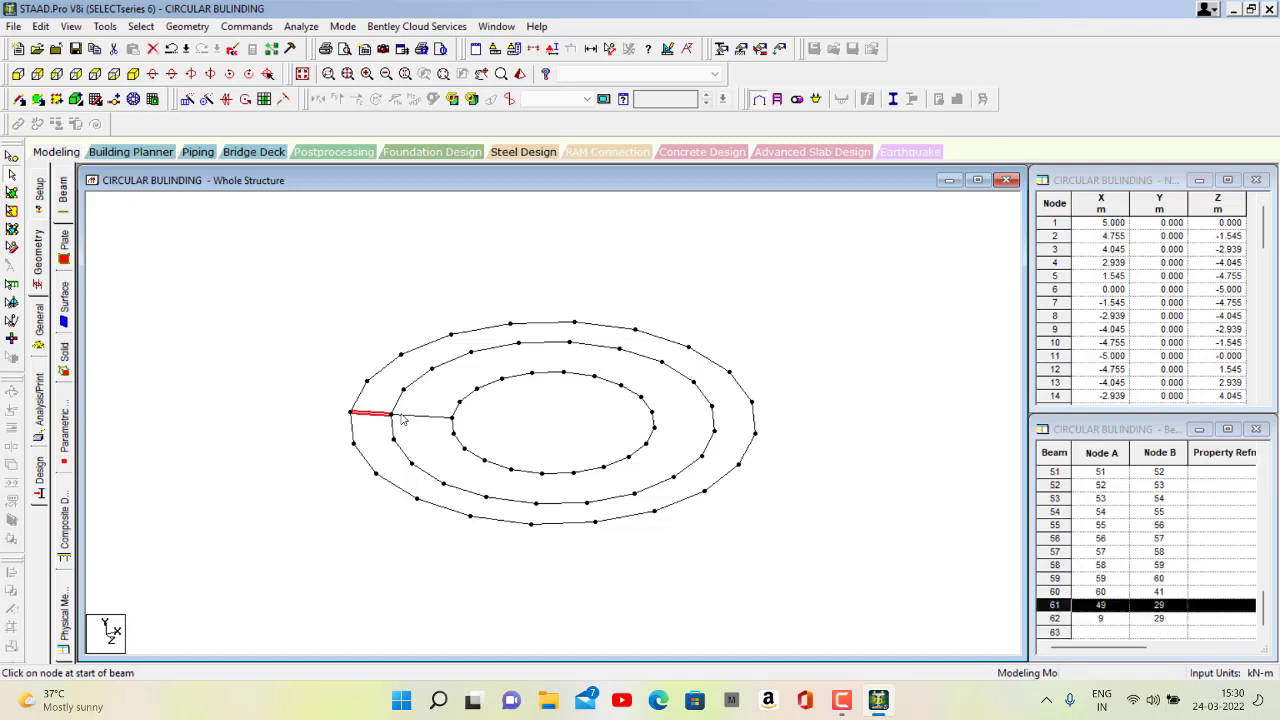
ctrl+click(409, 418)
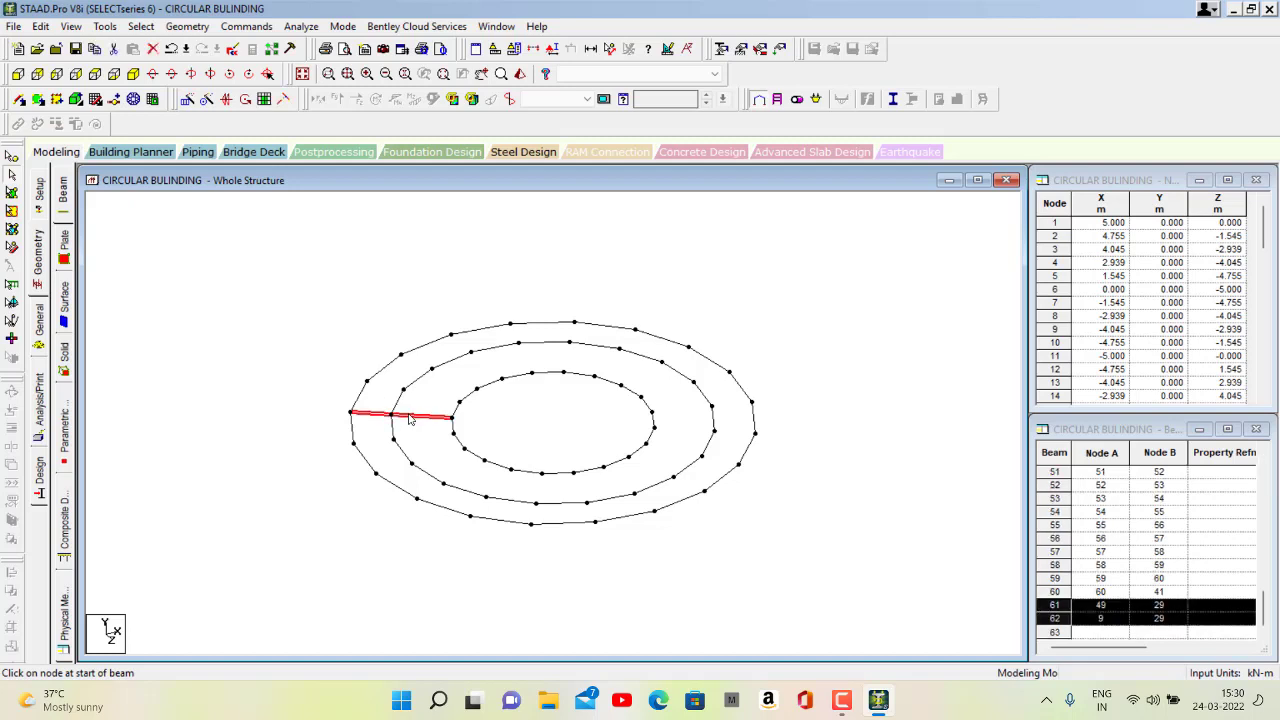
click(205, 101)
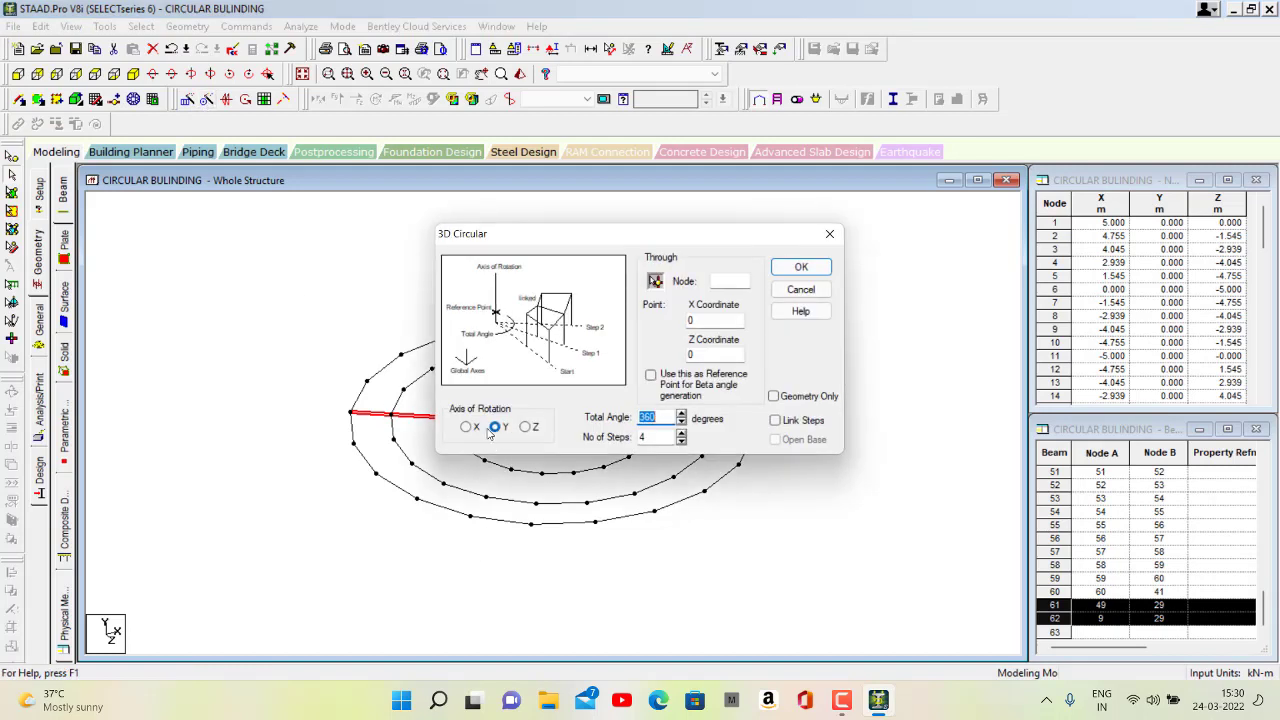
double_click(650, 436)
click(801, 266)
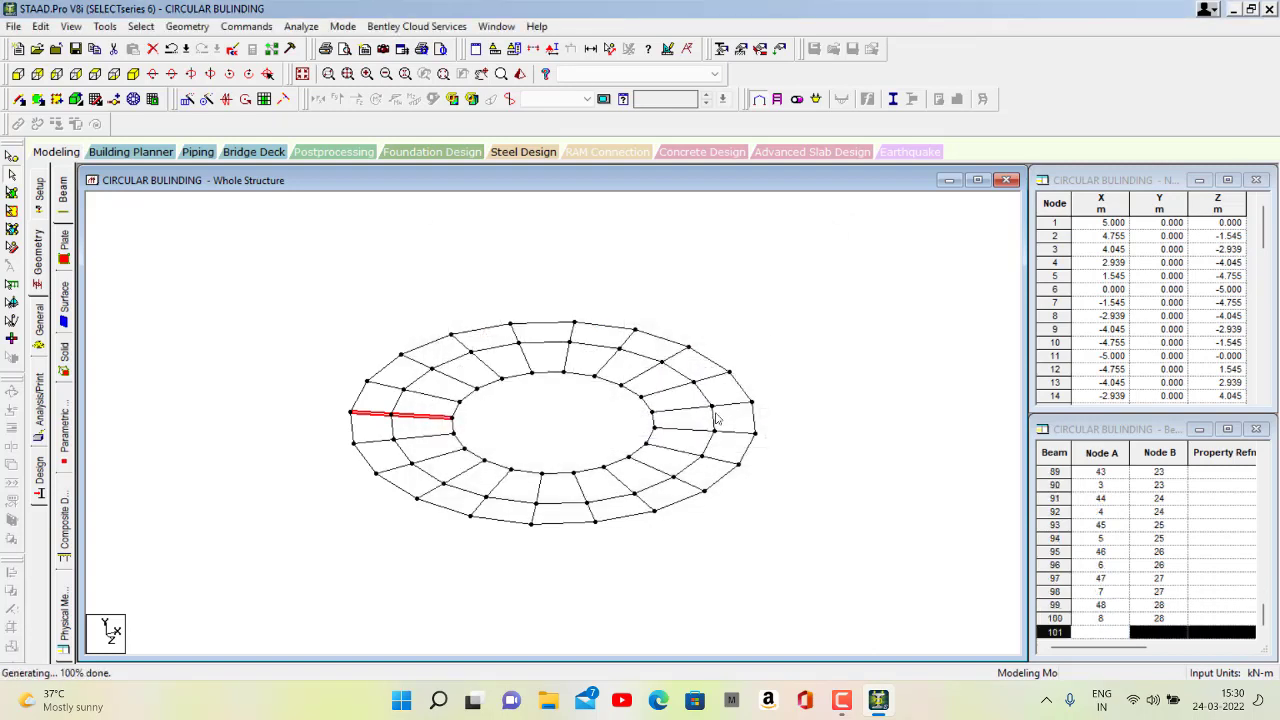
Translational Repeat the whole ring grid along global Y in 5 steps at 3 m spacing, with Link Steps enabled
click(516, 438)
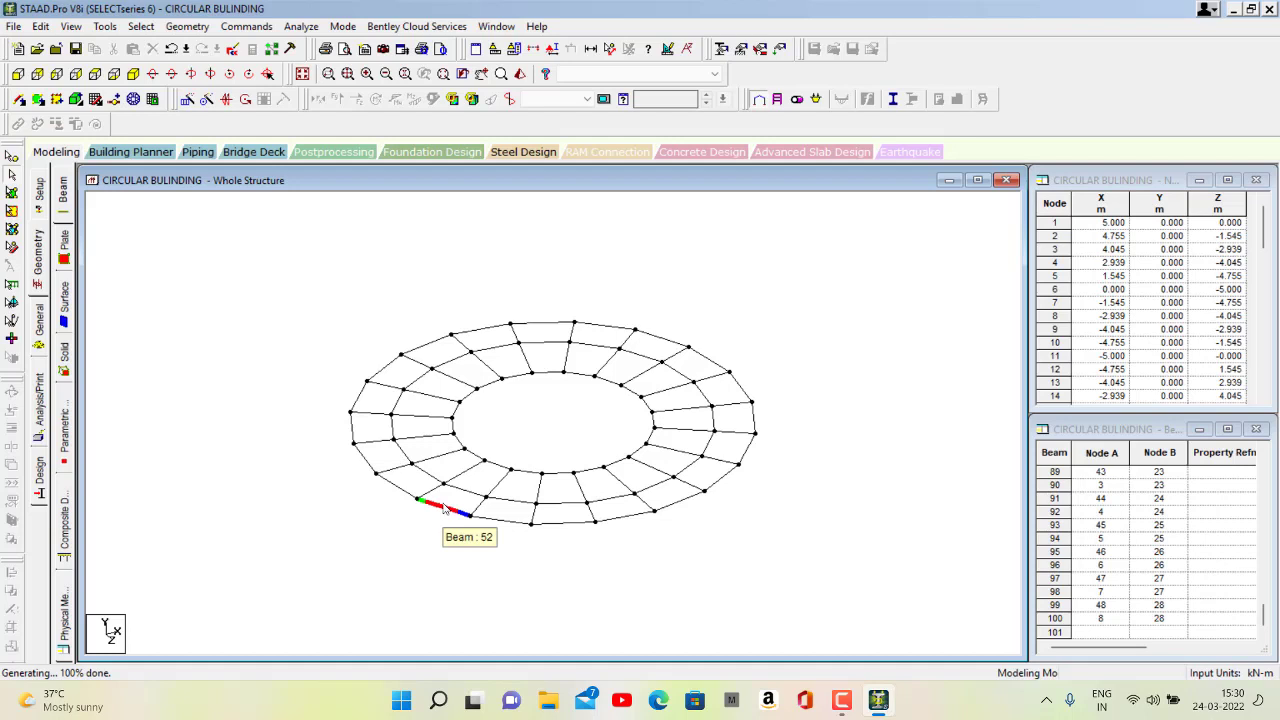
key(ctrl+a)
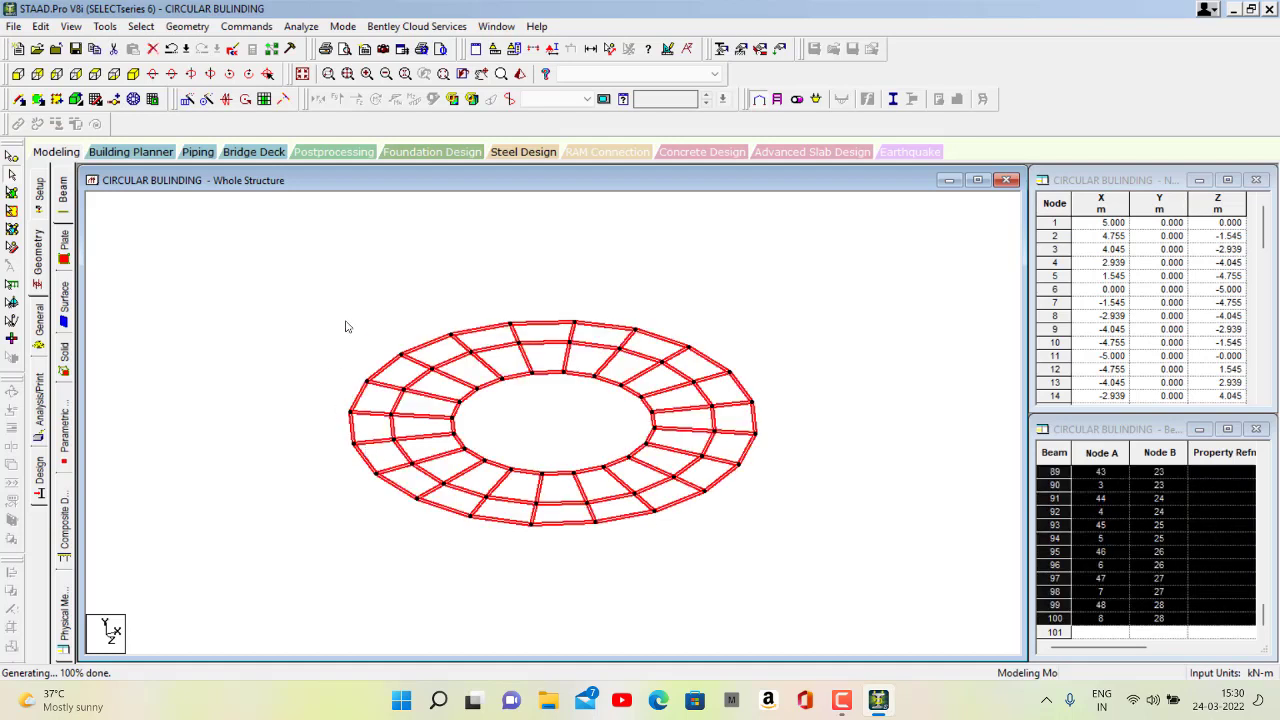
click(186, 99)
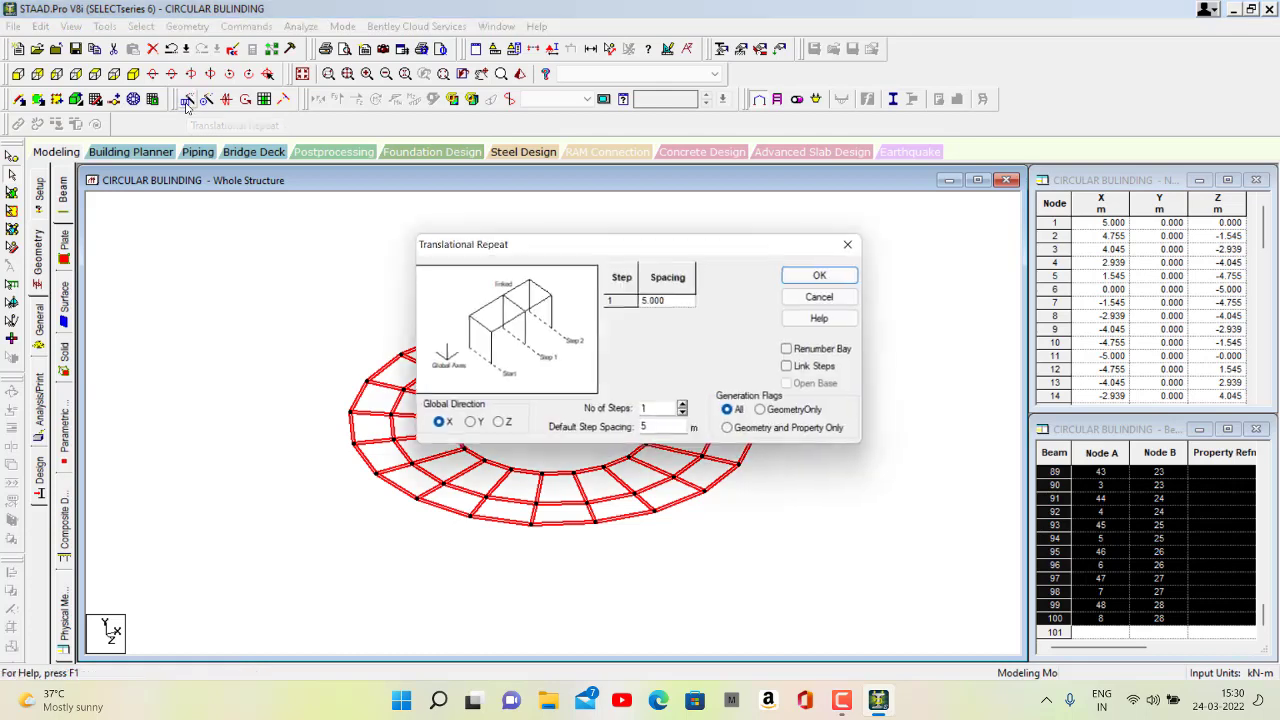
click(470, 424)
click(651, 411)
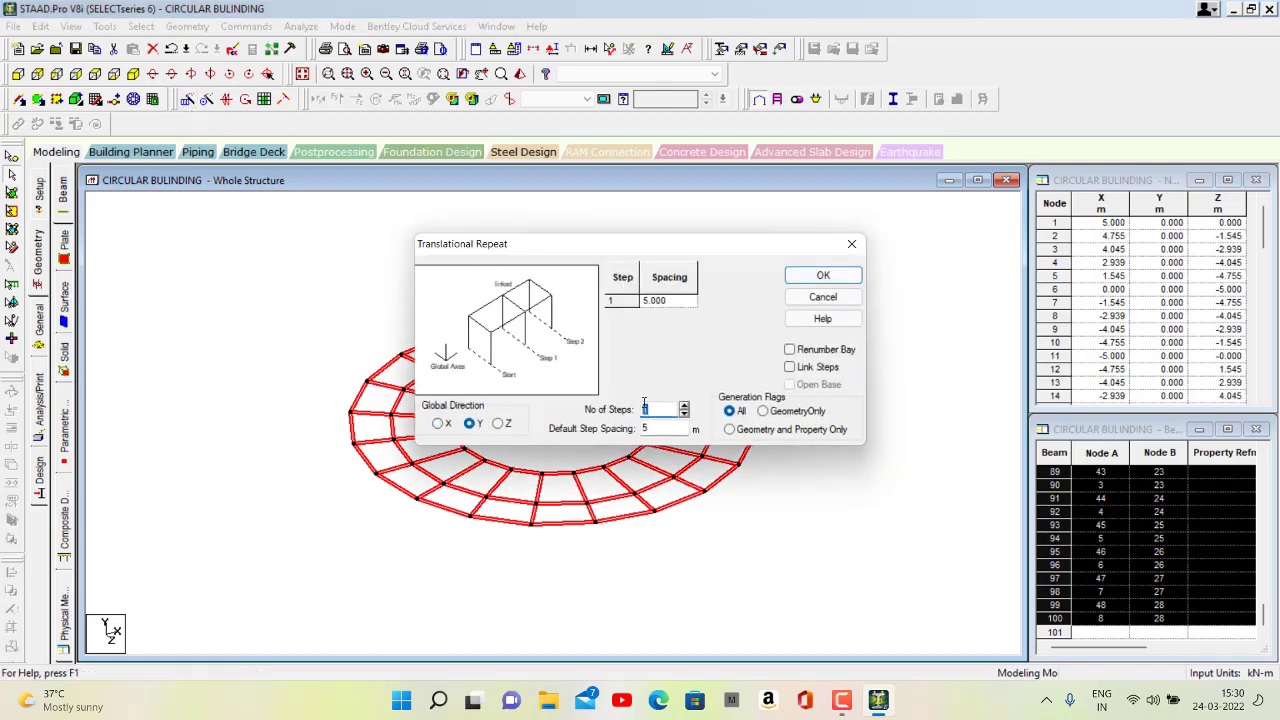
text(5)
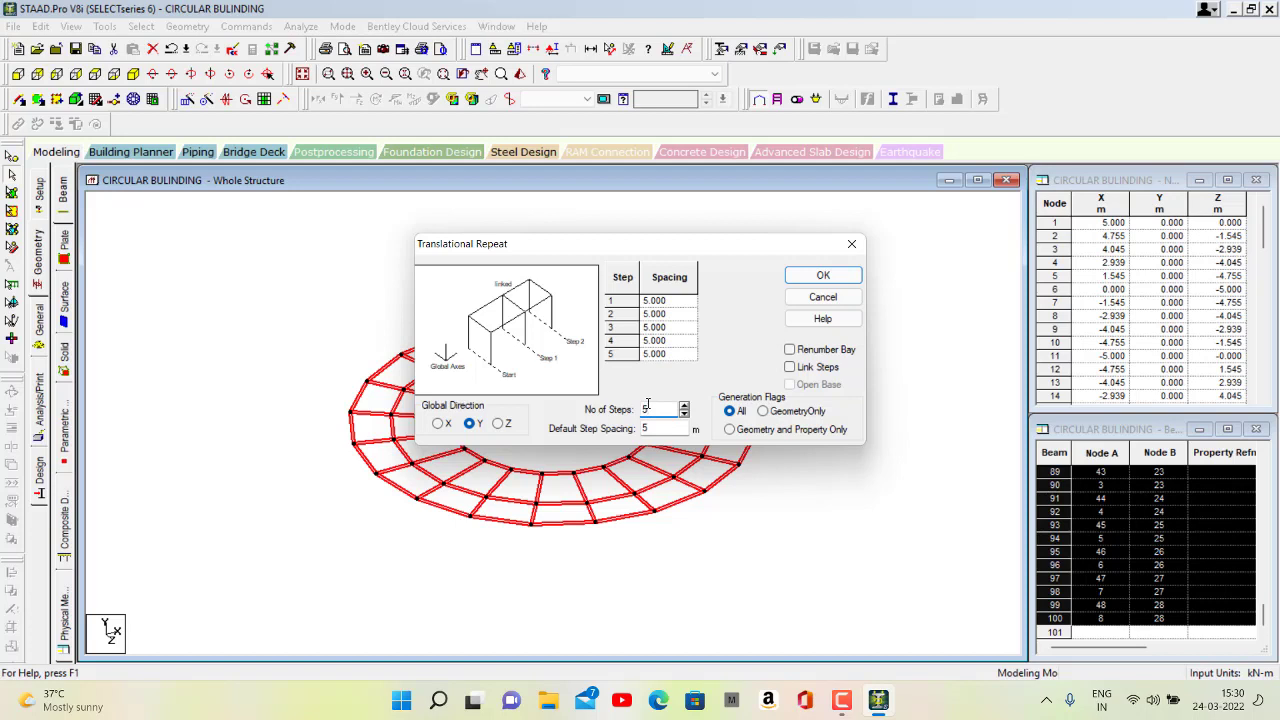
double_click(654, 427)
click(815, 367)
click(822, 277)
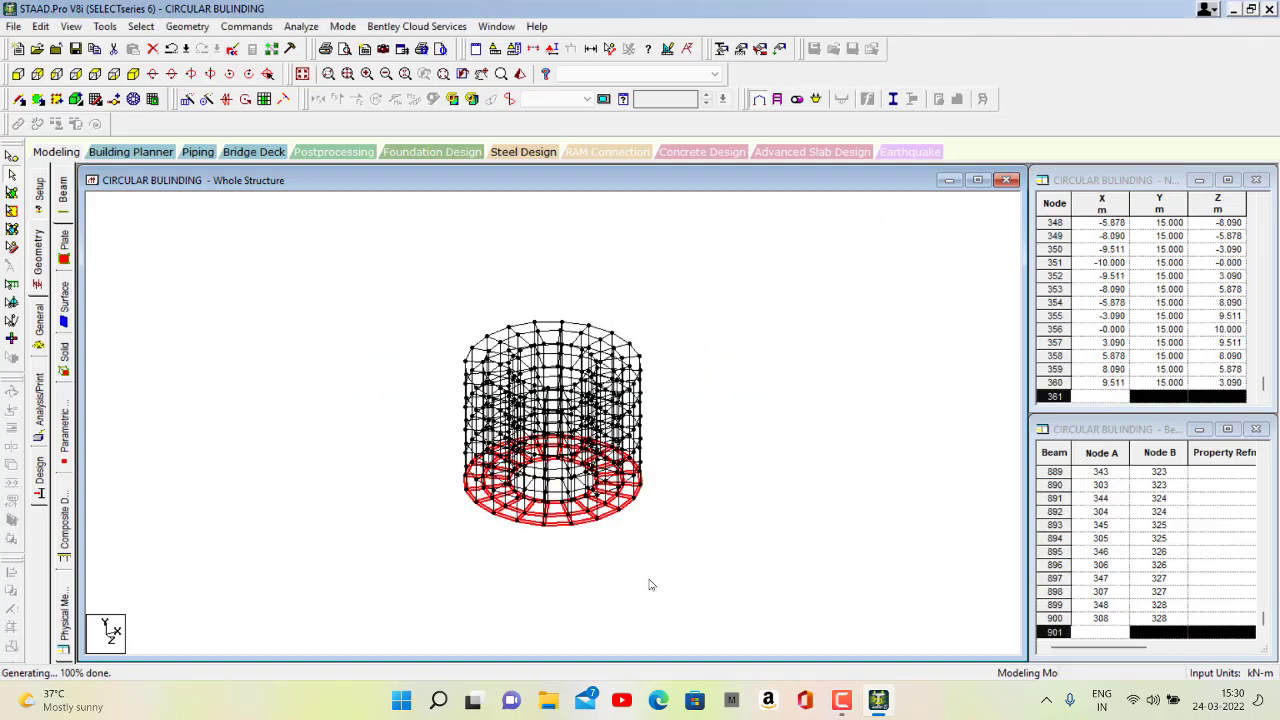
Delete all the beams at the base level in the front view, and return the model to an isometric view
click(360, 480)
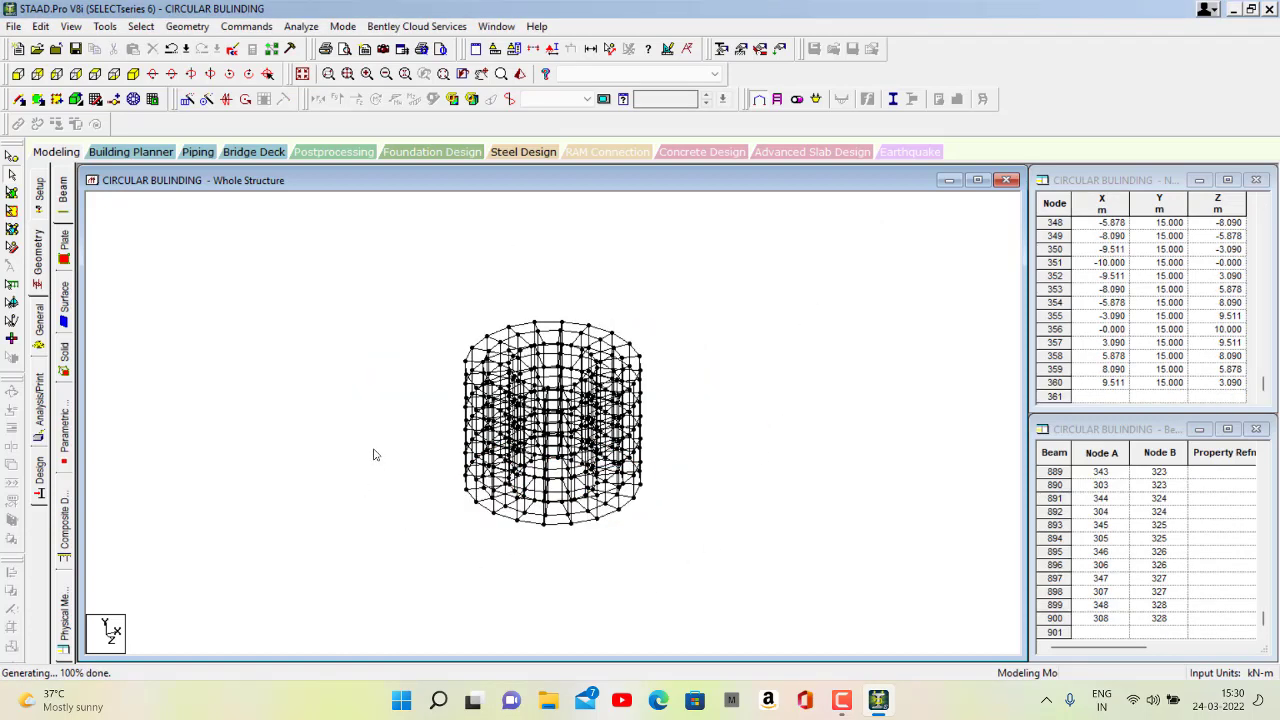
click(18, 74)
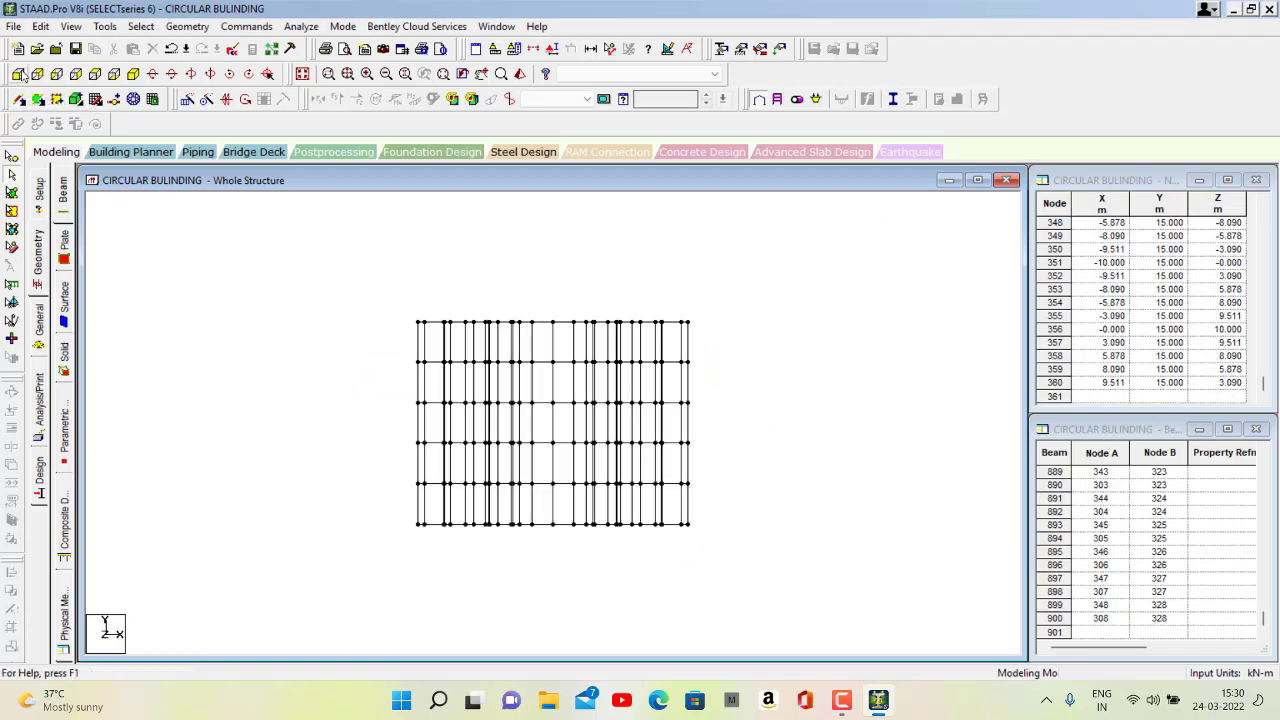
drag(486, 545, 716, 546)
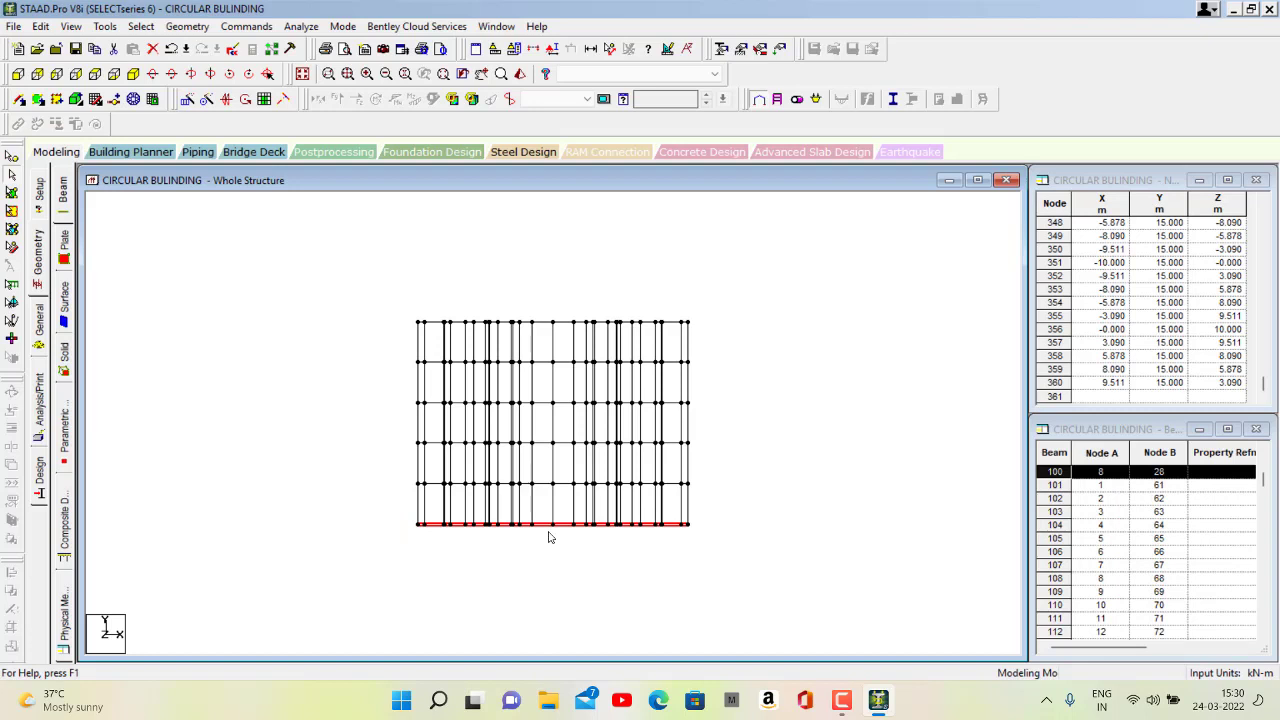
key(Delete)
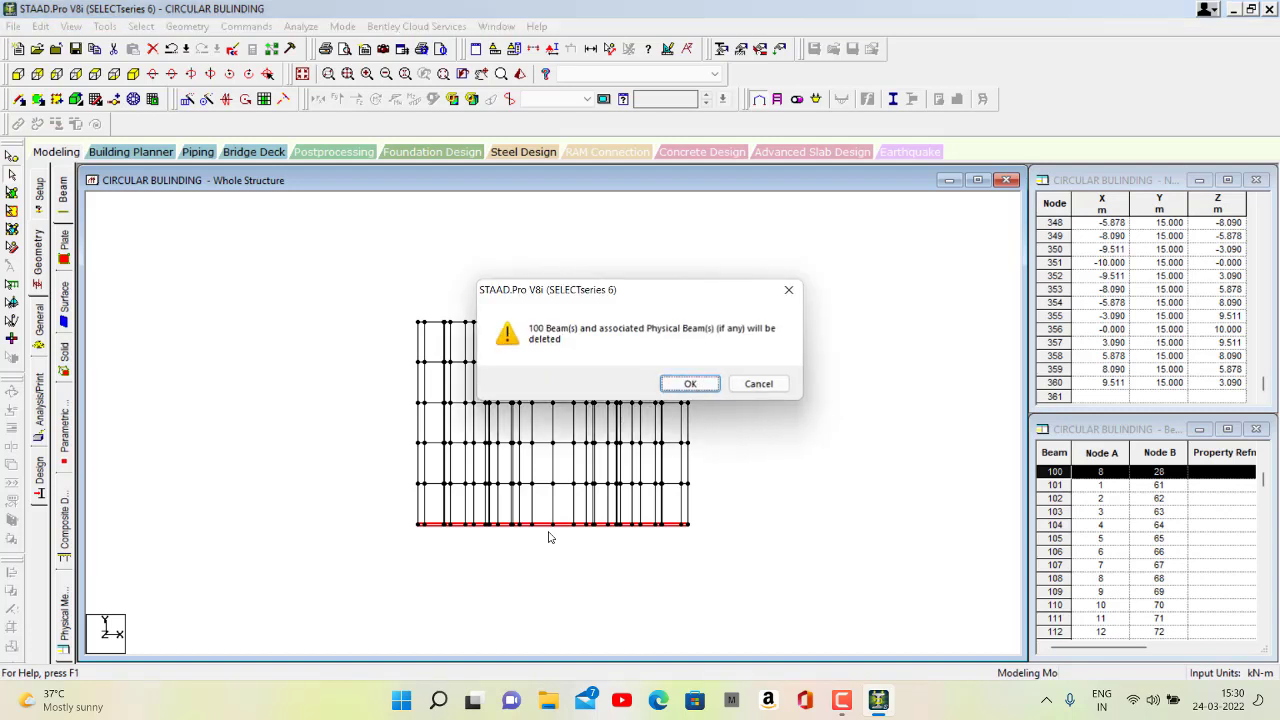
key(Return)
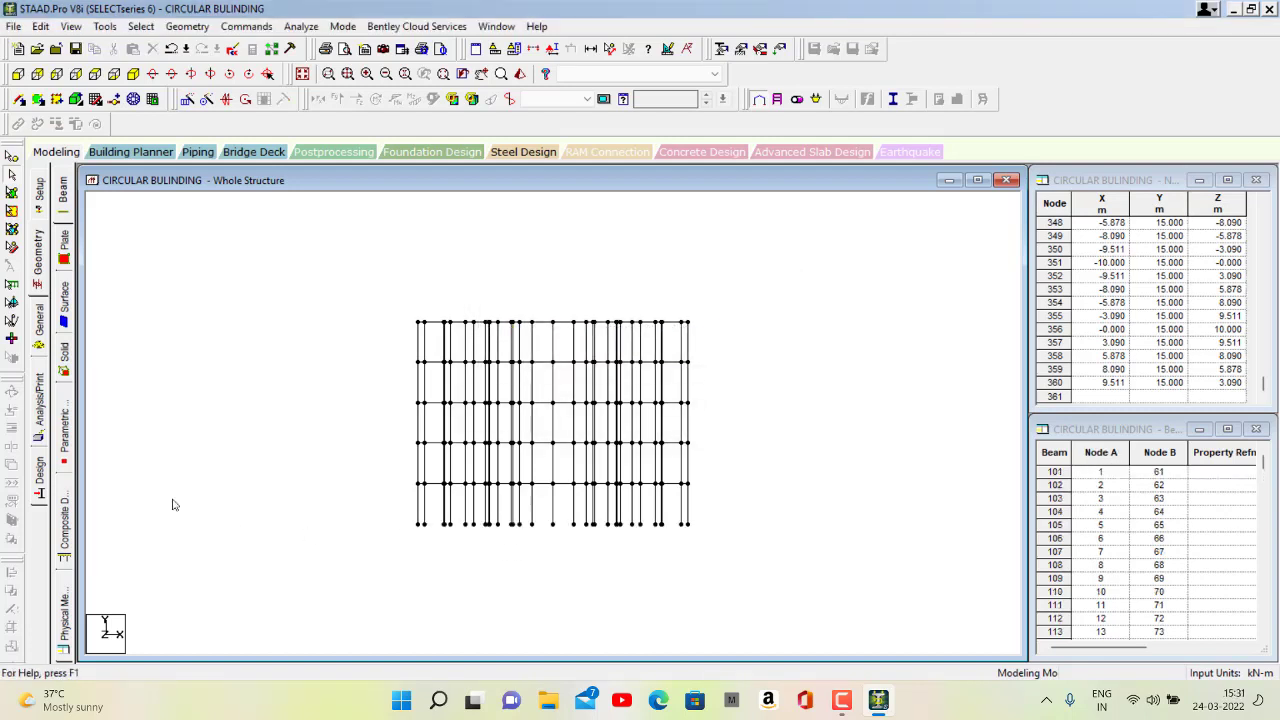
click(133, 99)
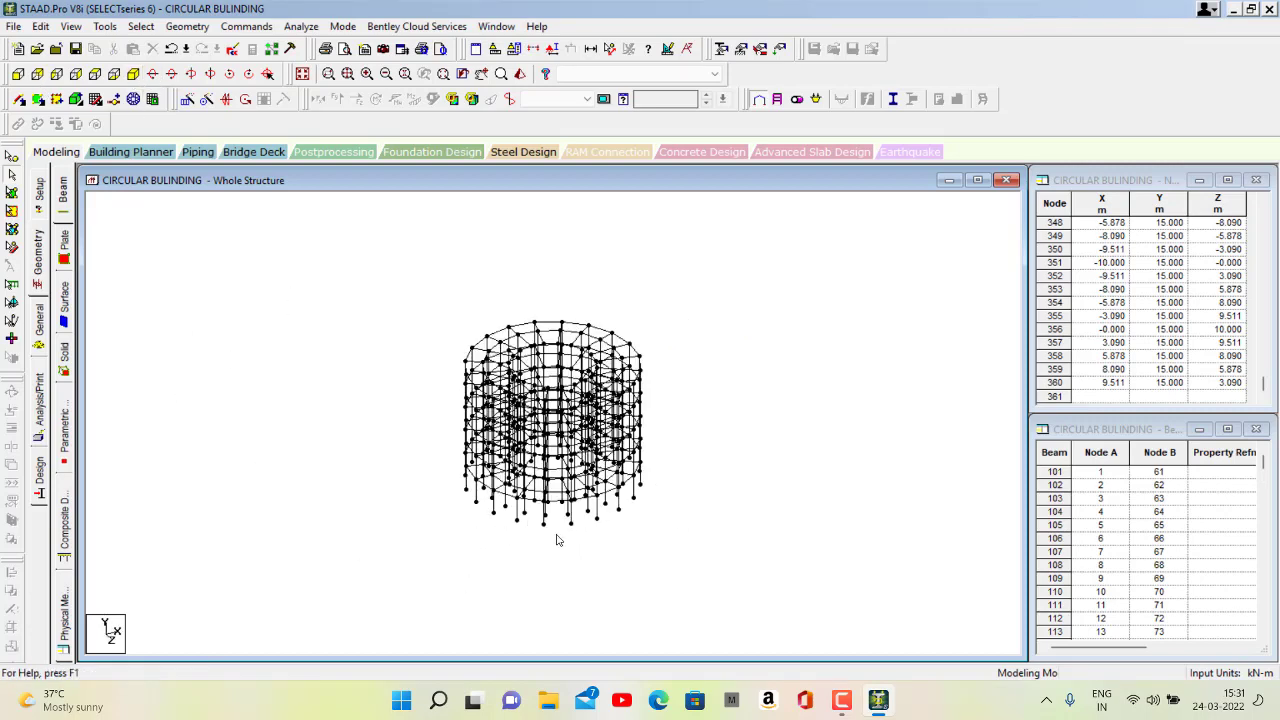
scroll(557, 540, up, 3)
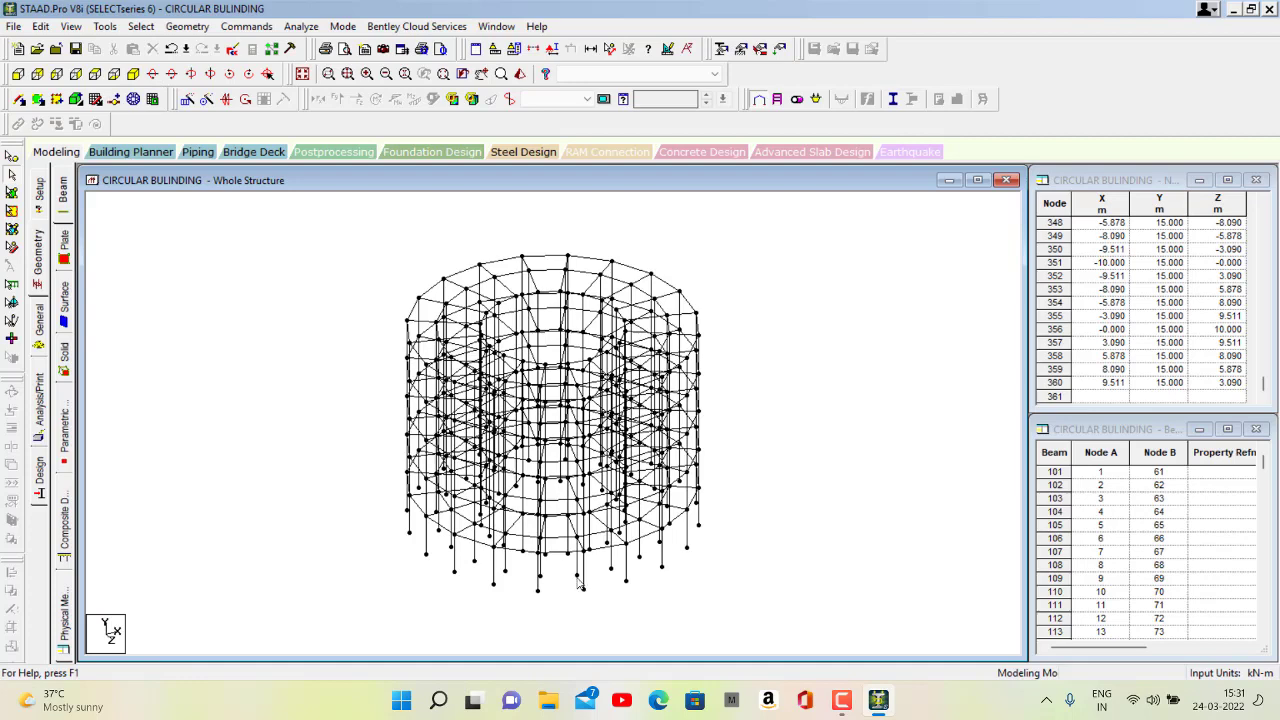
Inspect the whole frame in a 3D rendered view, accepting the auto-save, and close the rendered view
scroll(661, 549, down, 5)
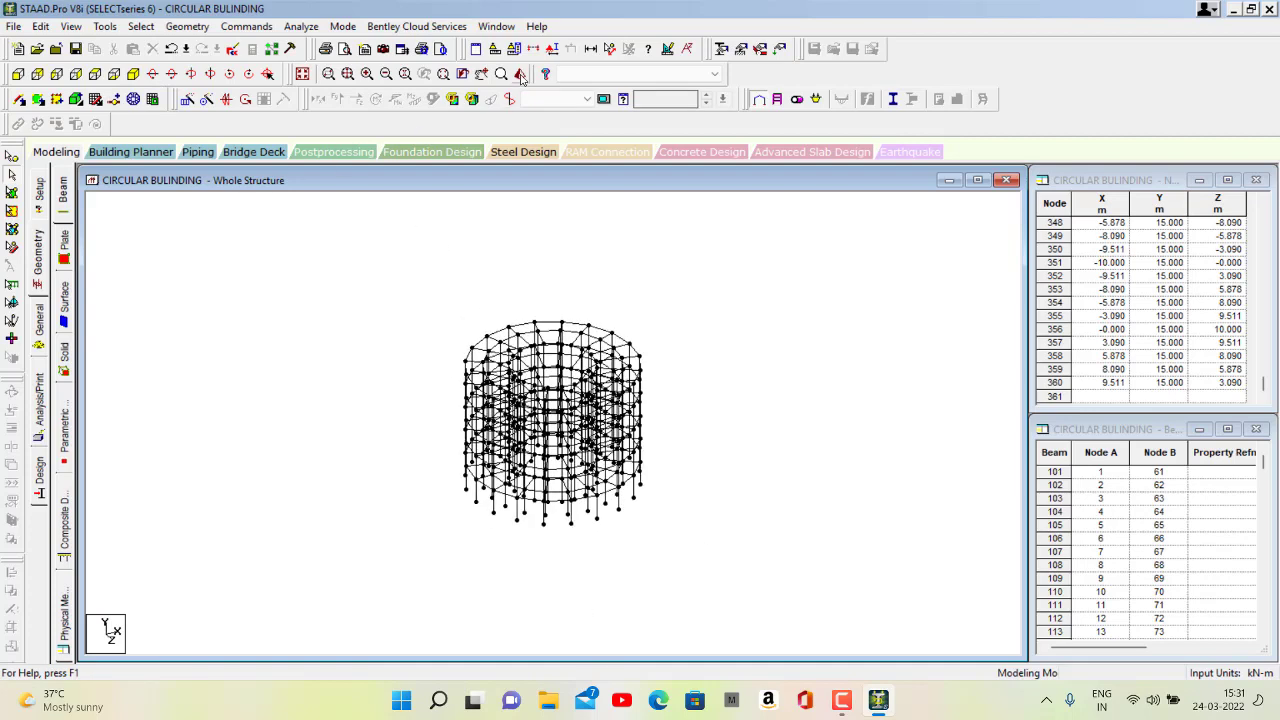
click(509, 99)
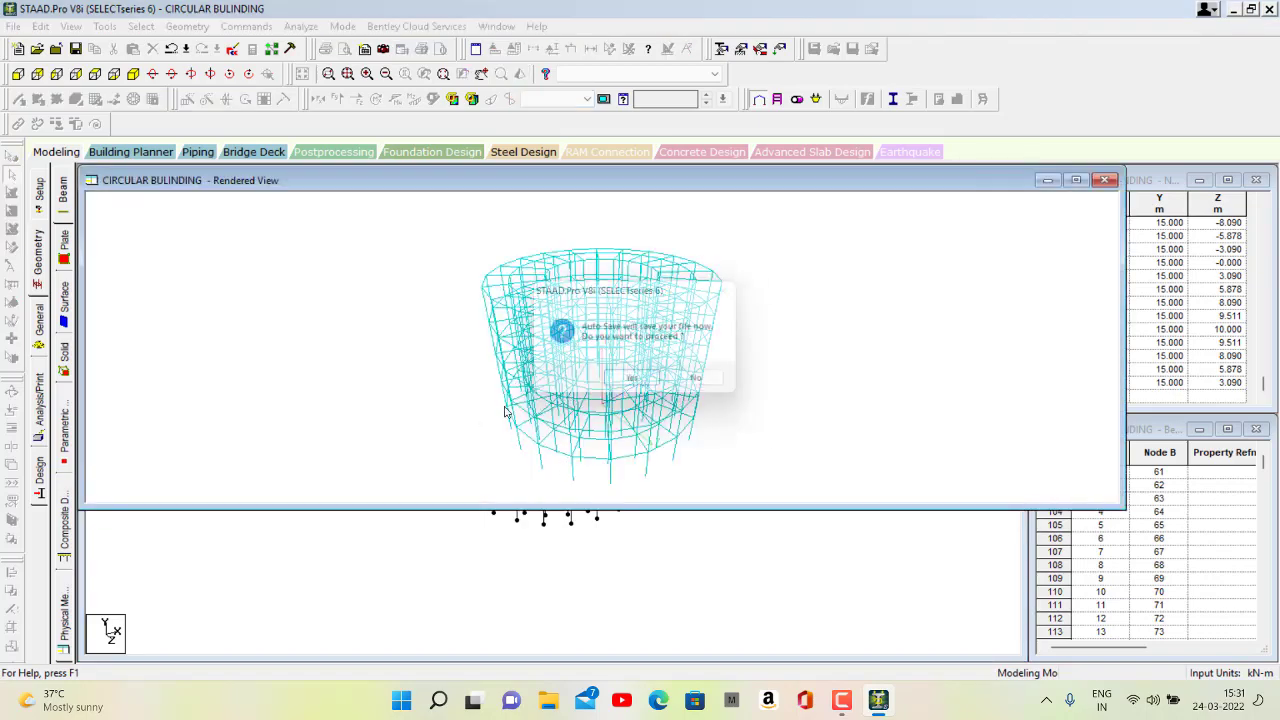
click(637, 384)
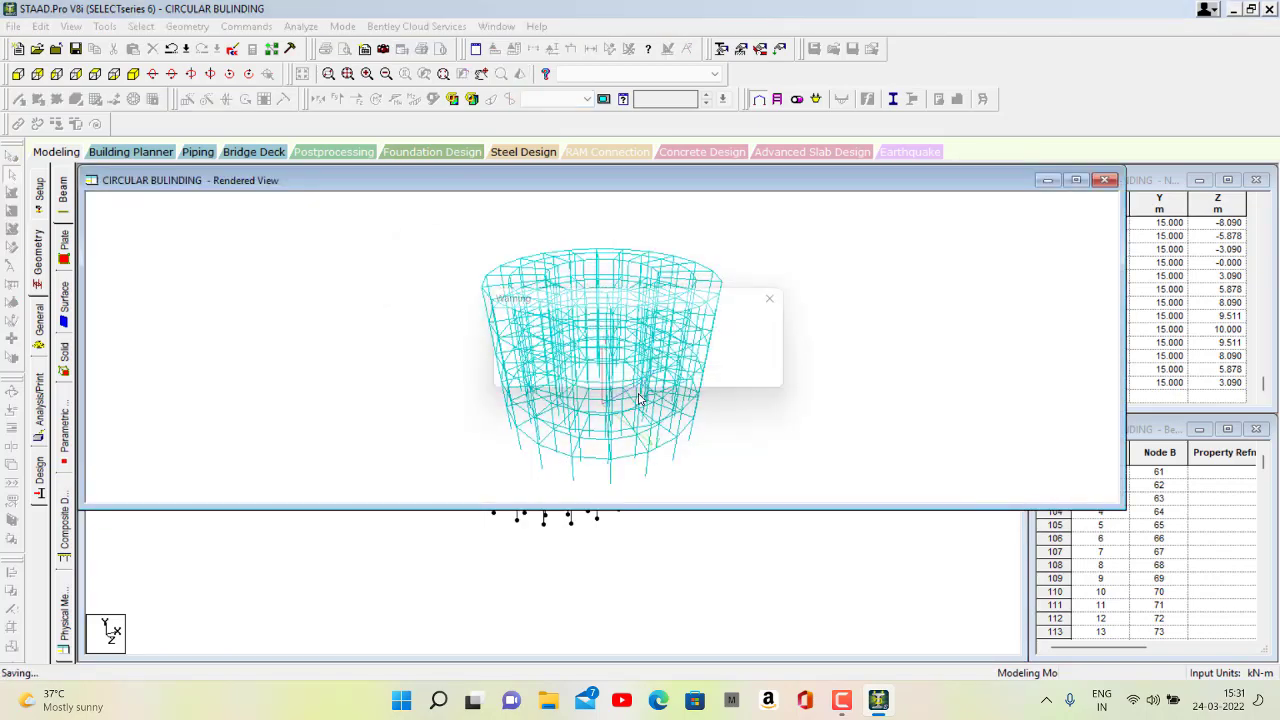
drag(640, 390, 470, 400)
click(1105, 180)
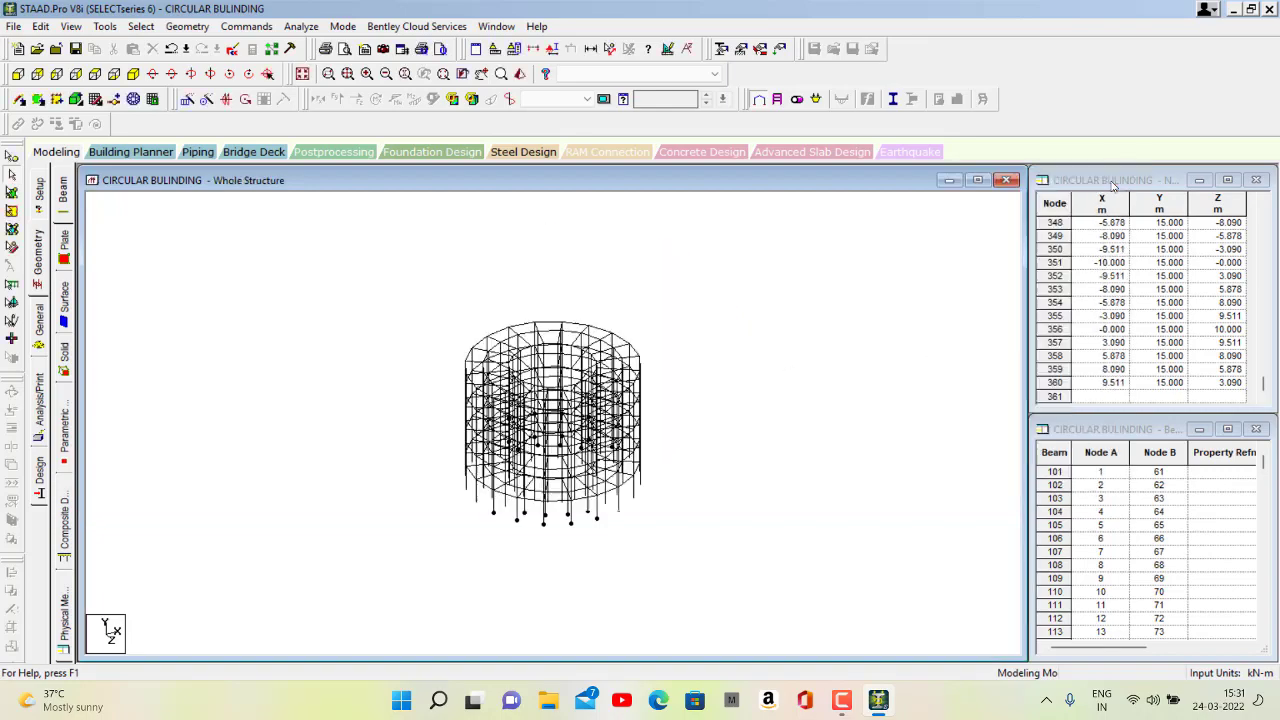
scroll(457, 411, up, 3)
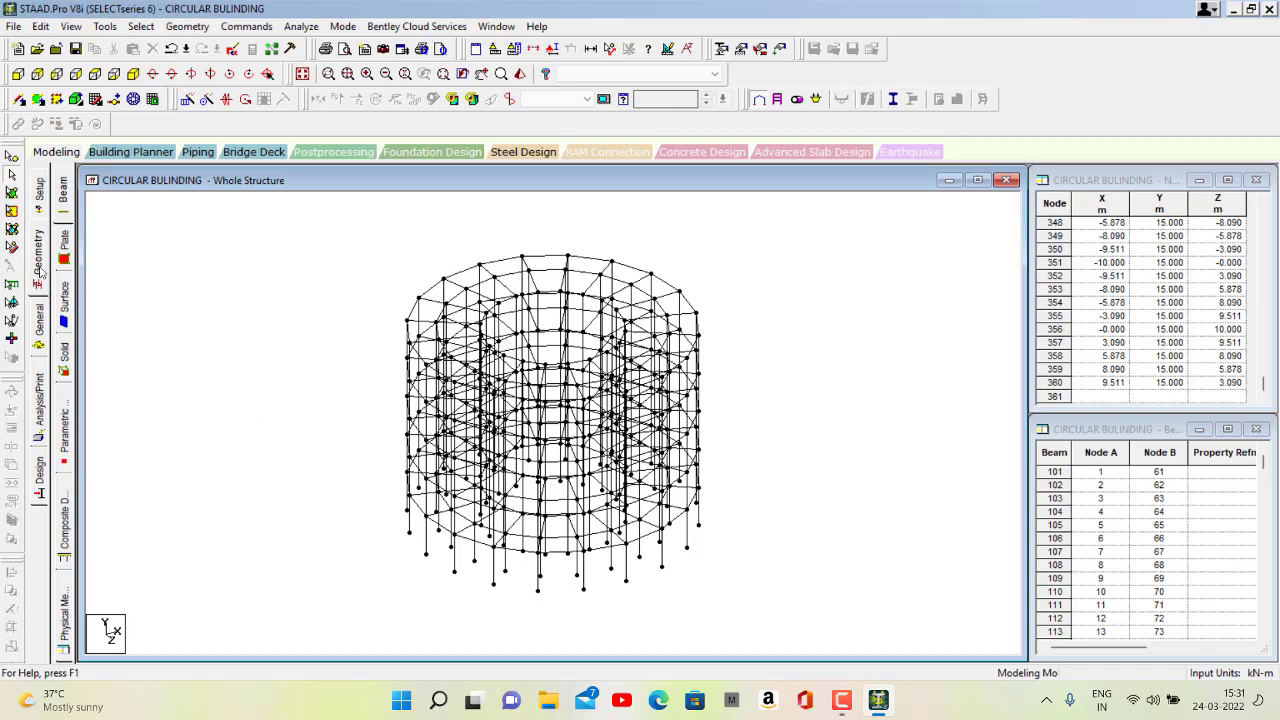
Open the definition of a new section in the structure's general member properties
click(40, 319)
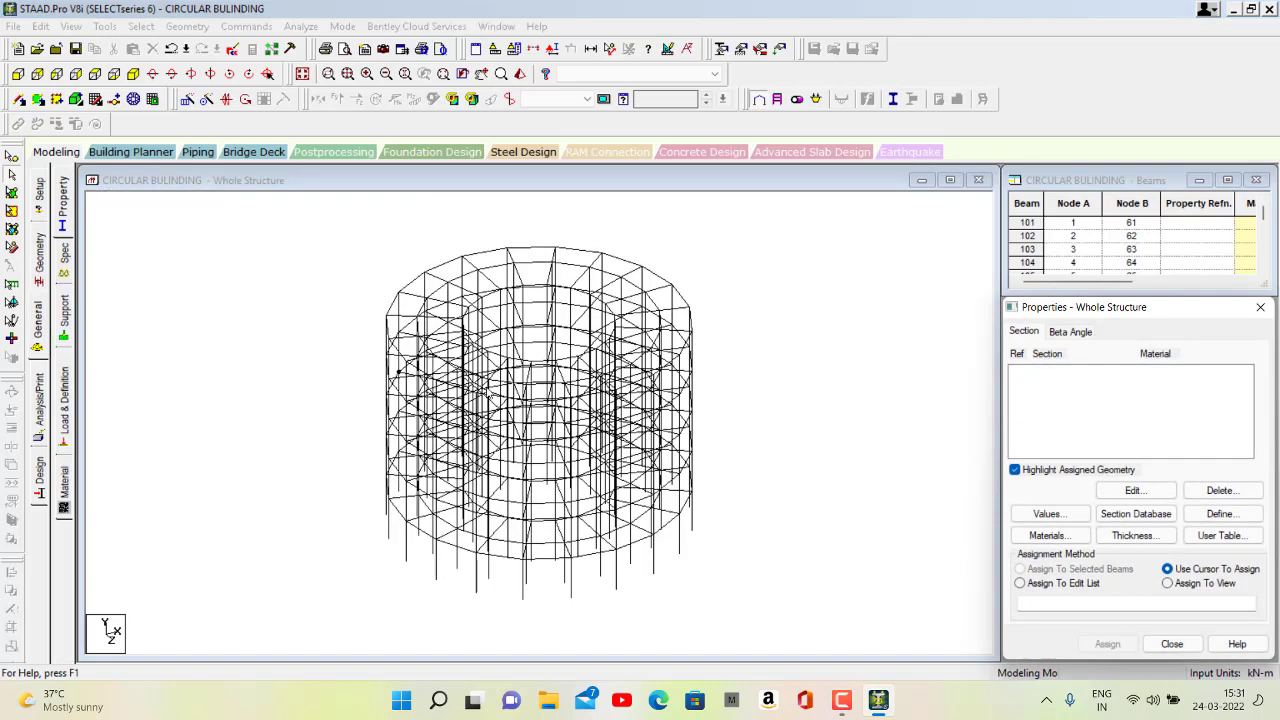
click(1218, 513)
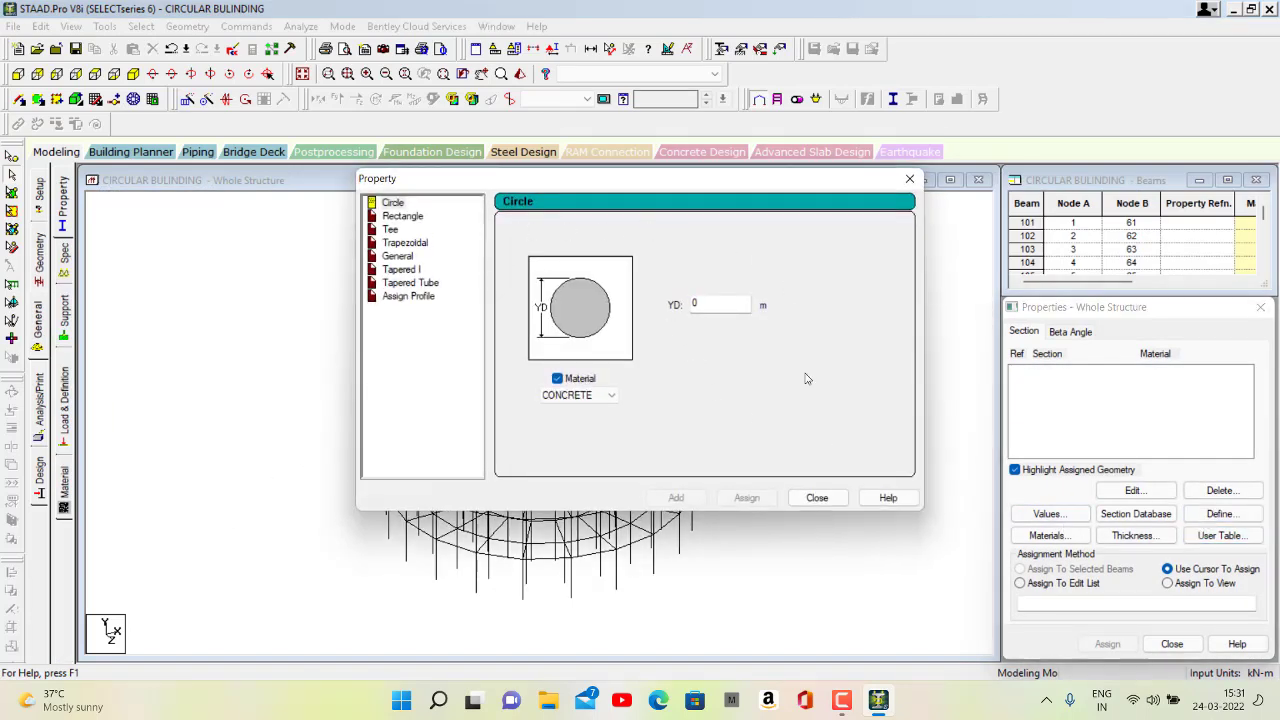
click(841, 700)
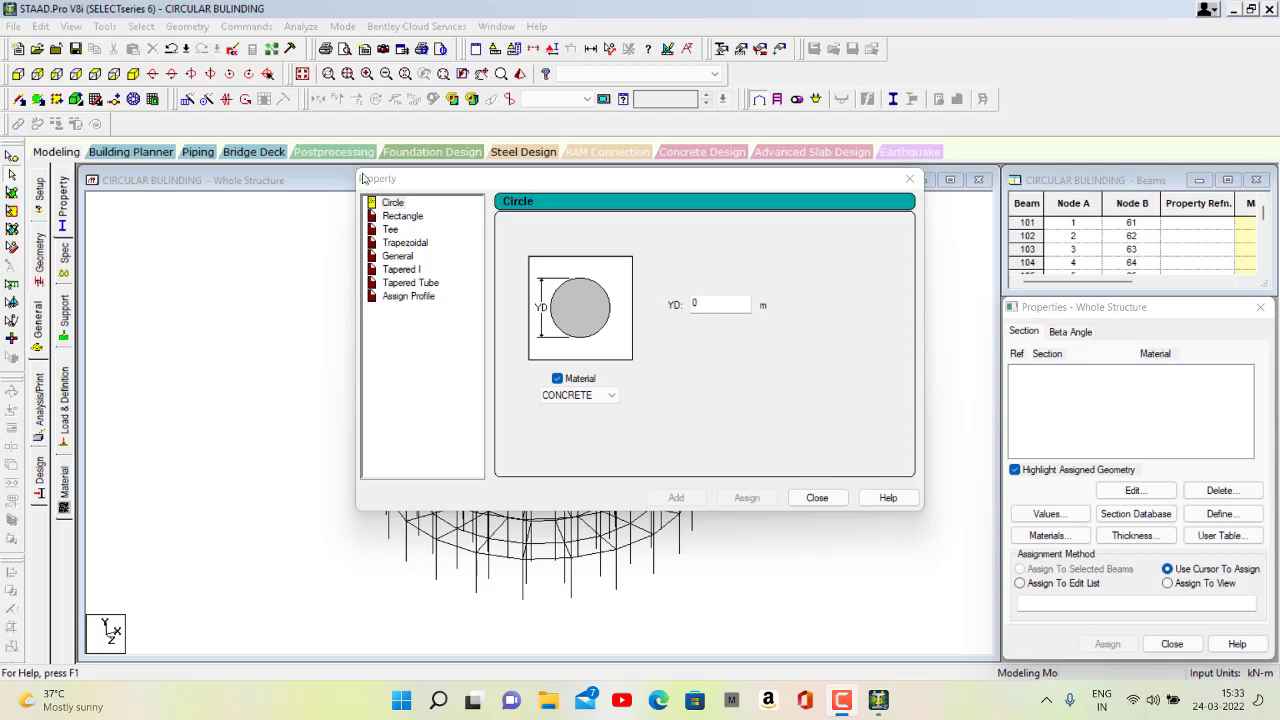
click(705, 308)
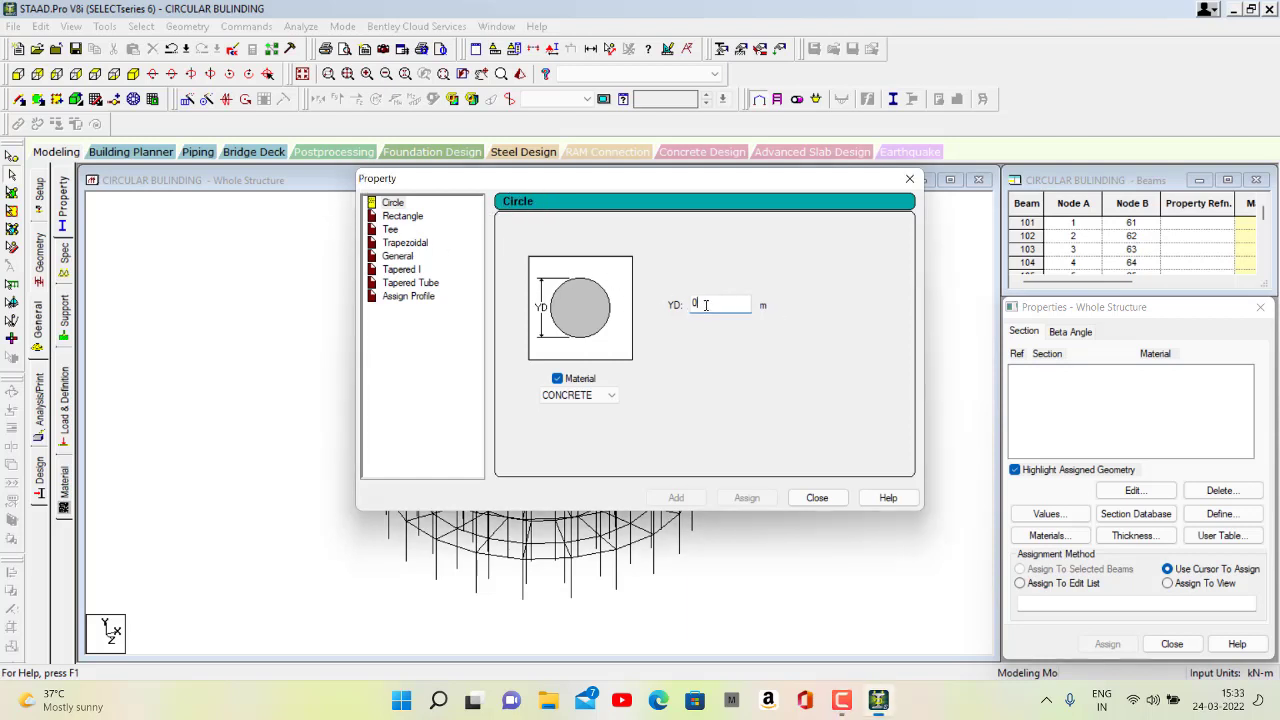
text(.45)
drag(720, 302, 625, 307)
Add a rectangular concrete section with YD 0.45 m and ZD 0.35 m
click(420, 217)
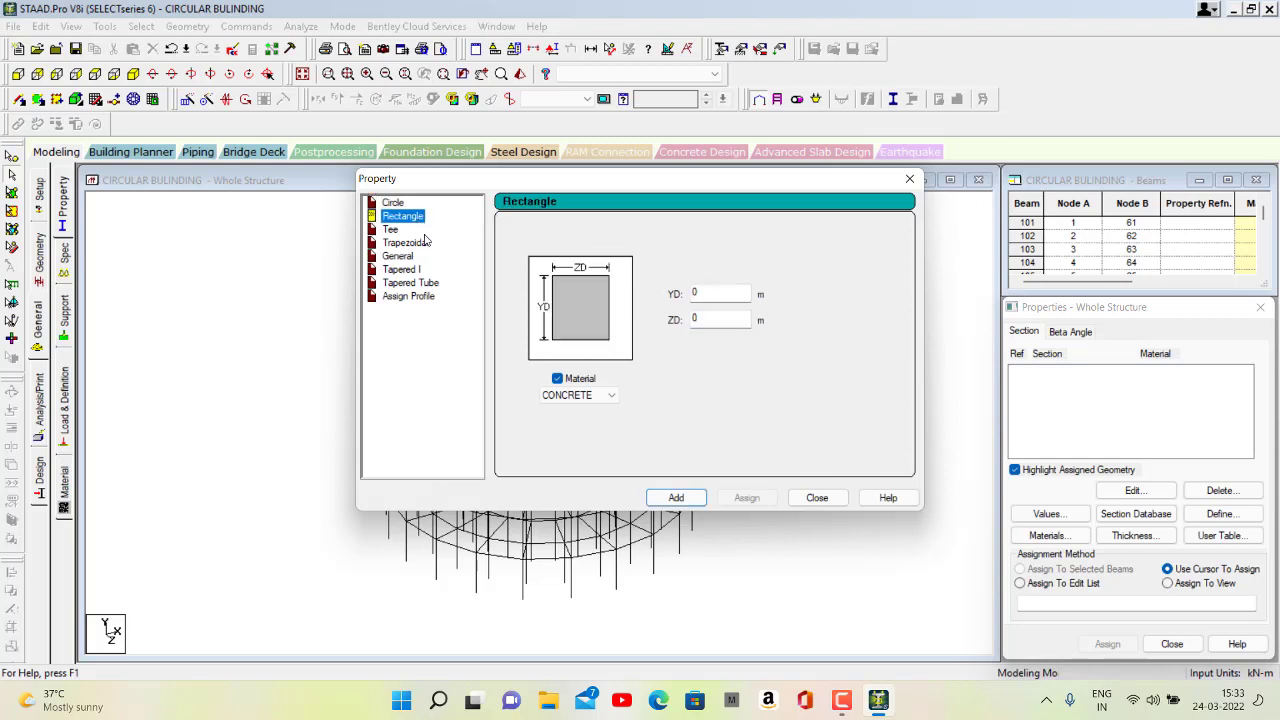
click(707, 291)
text(.45)
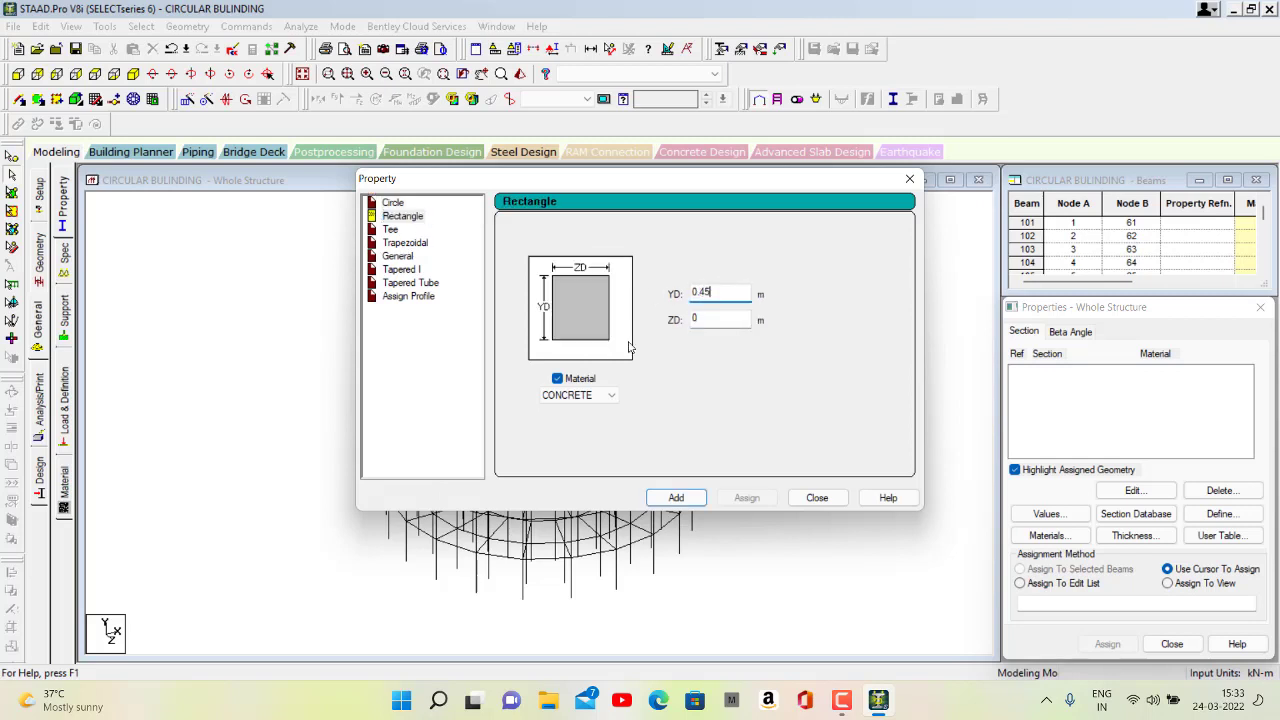
click(697, 318)
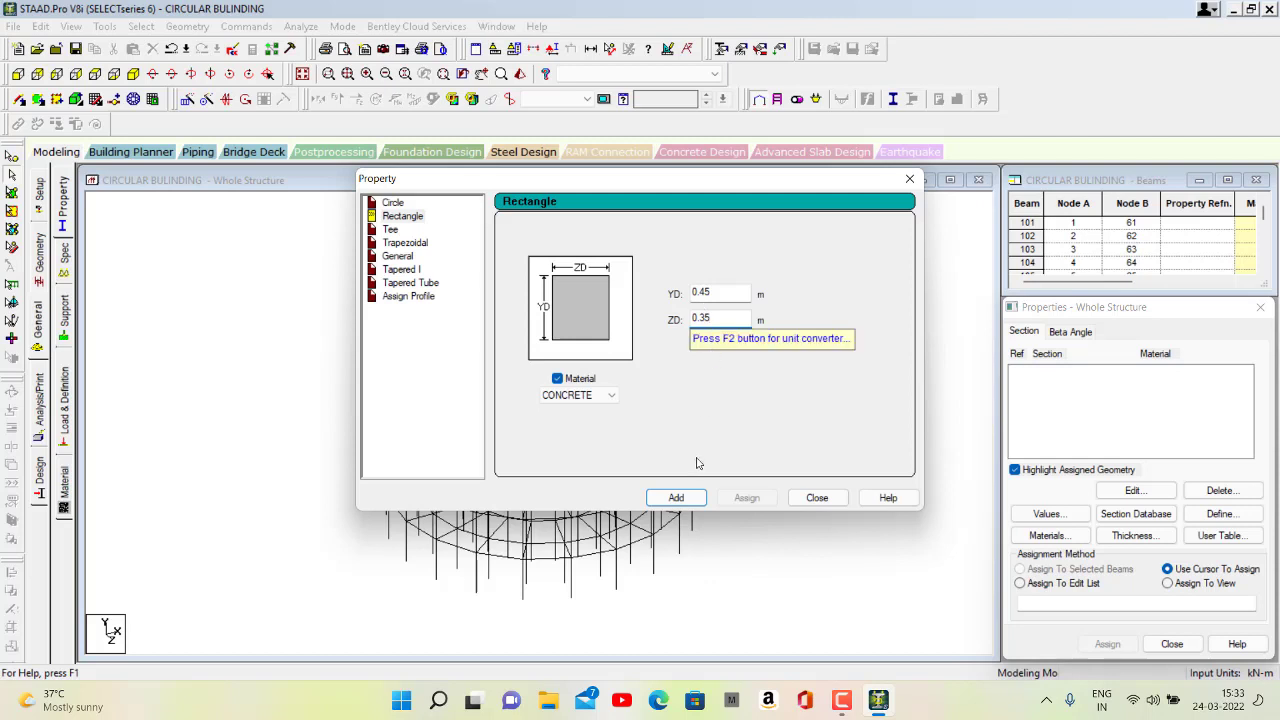
click(676, 497)
Add a second rectangular concrete section with YD 0.35 m and ZD 0.35 m, and finish defining sections
click(724, 292)
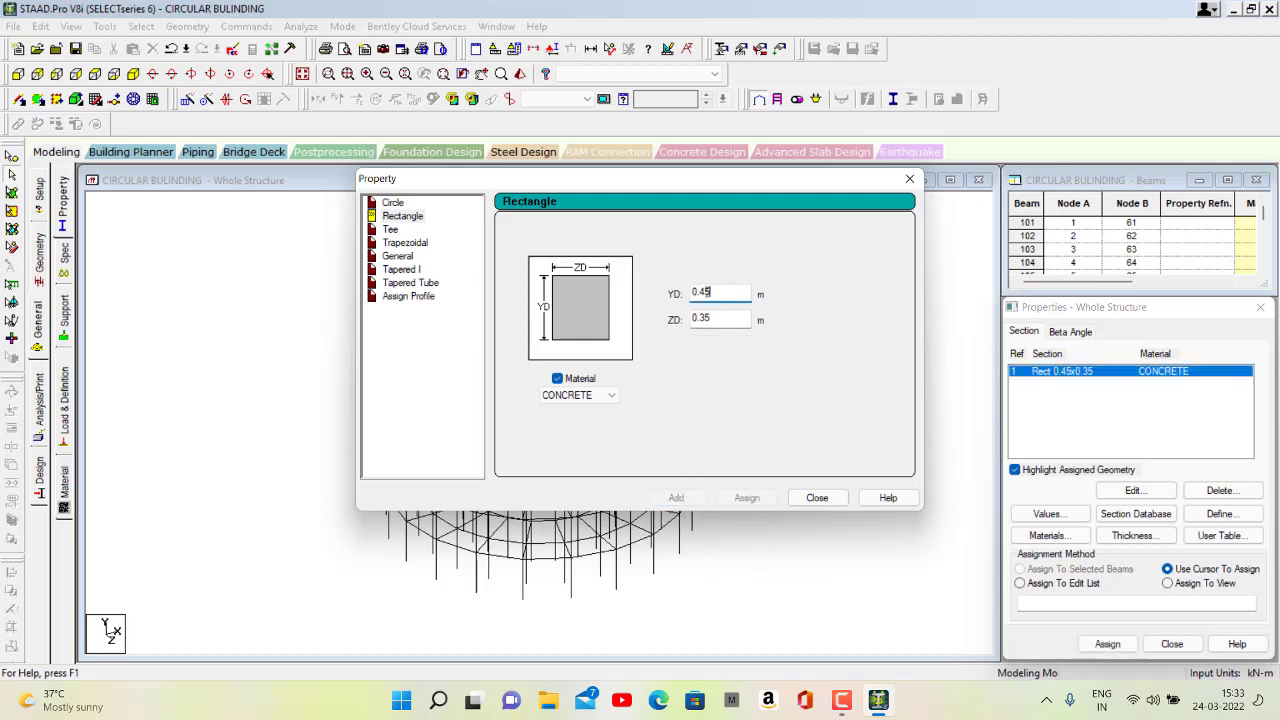
key(BackSpace)
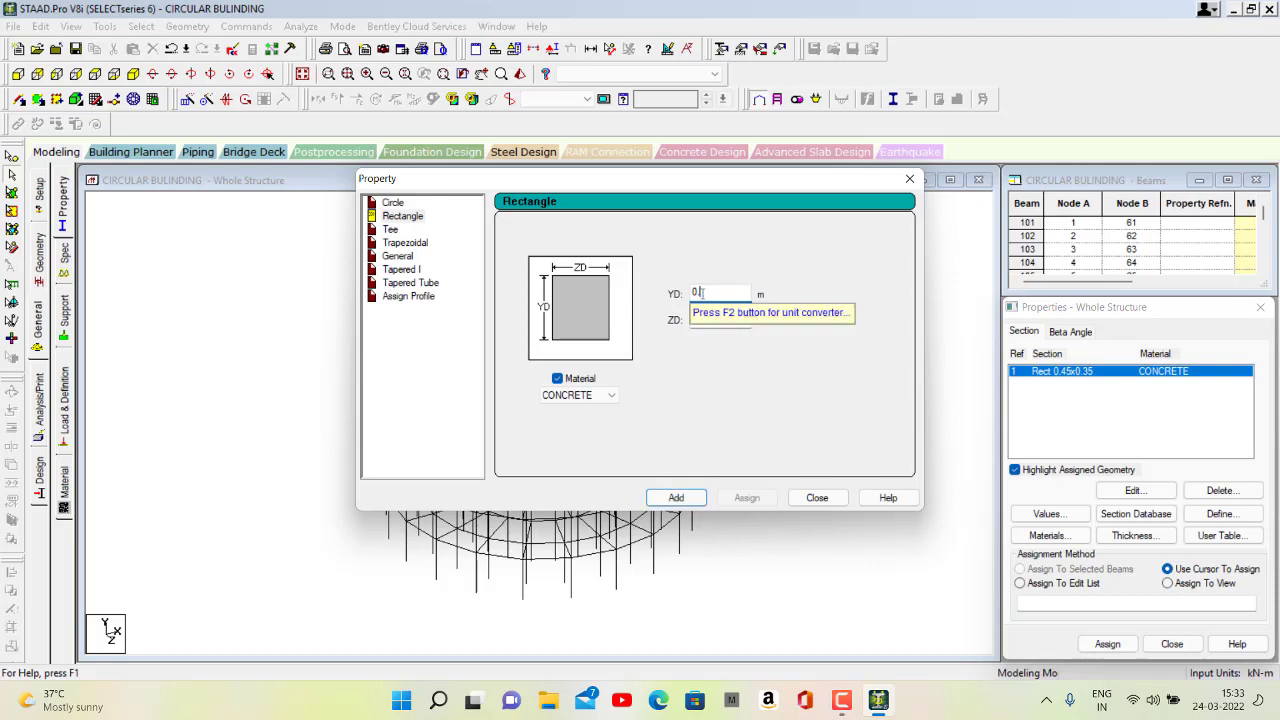
text(35)
click(678, 500)
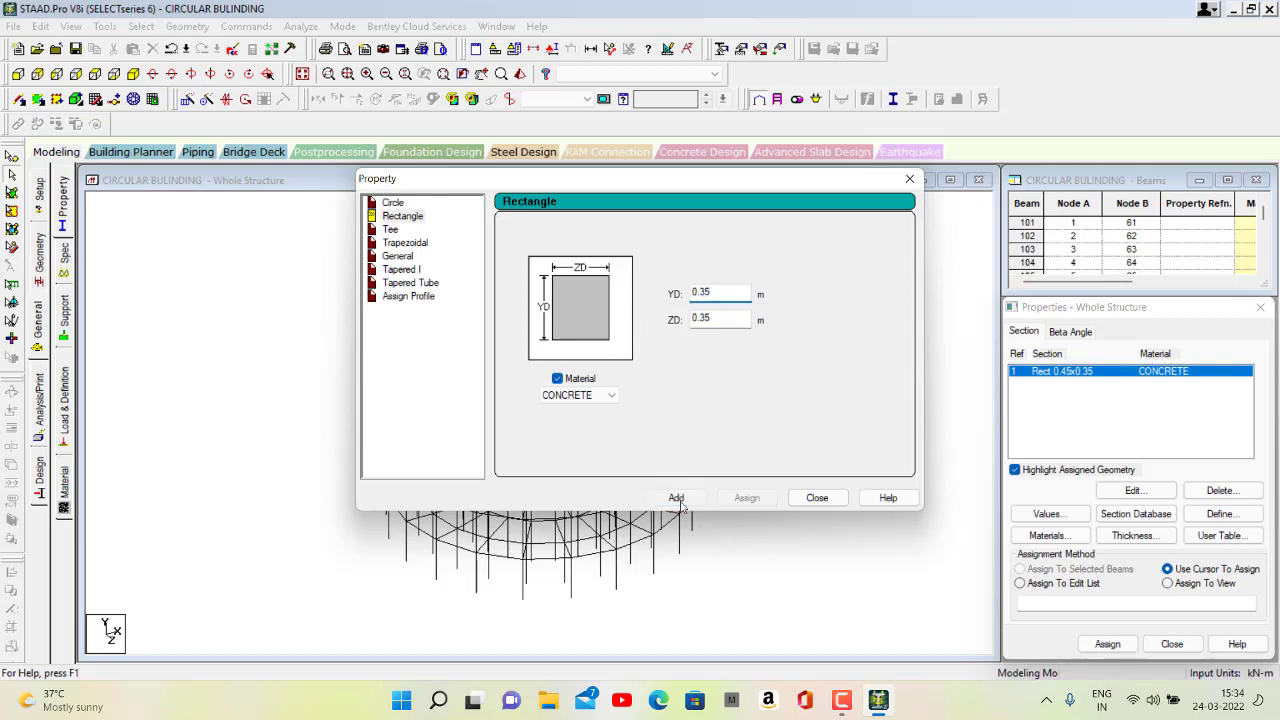
click(803, 499)
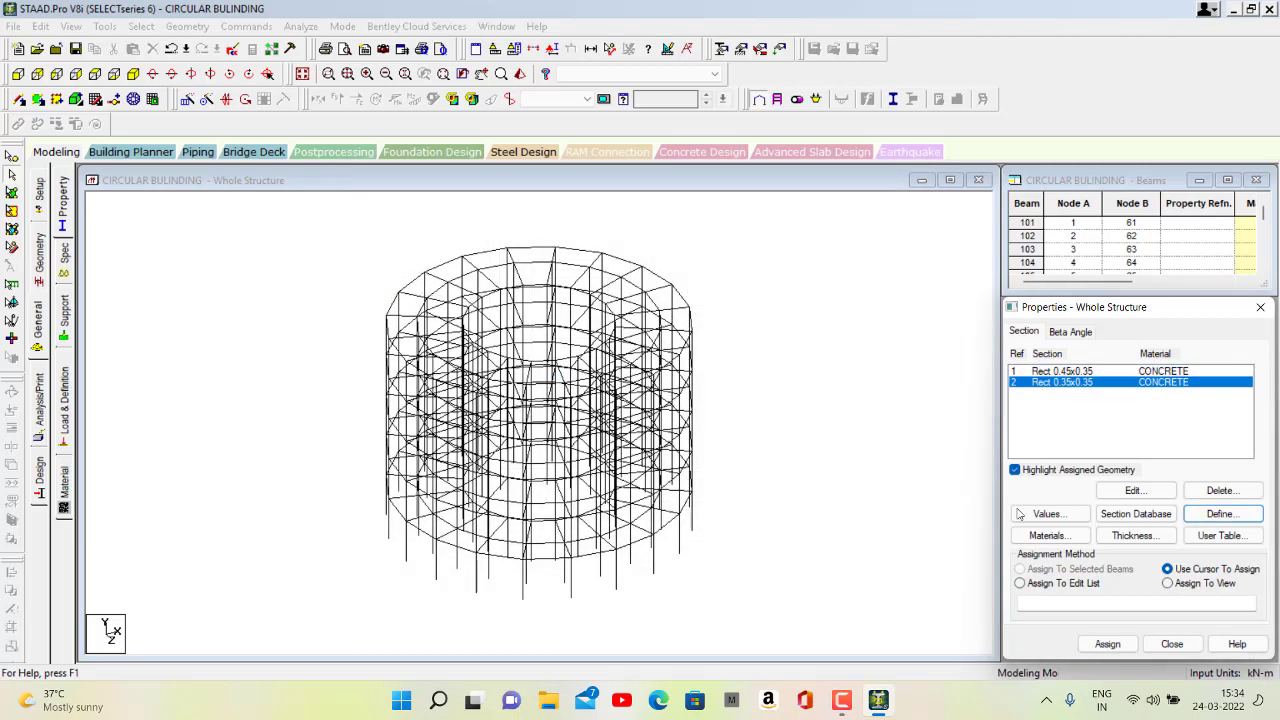
Add a concrete plate element thickness of 0.15 m at all four nodes
click(1133, 535)
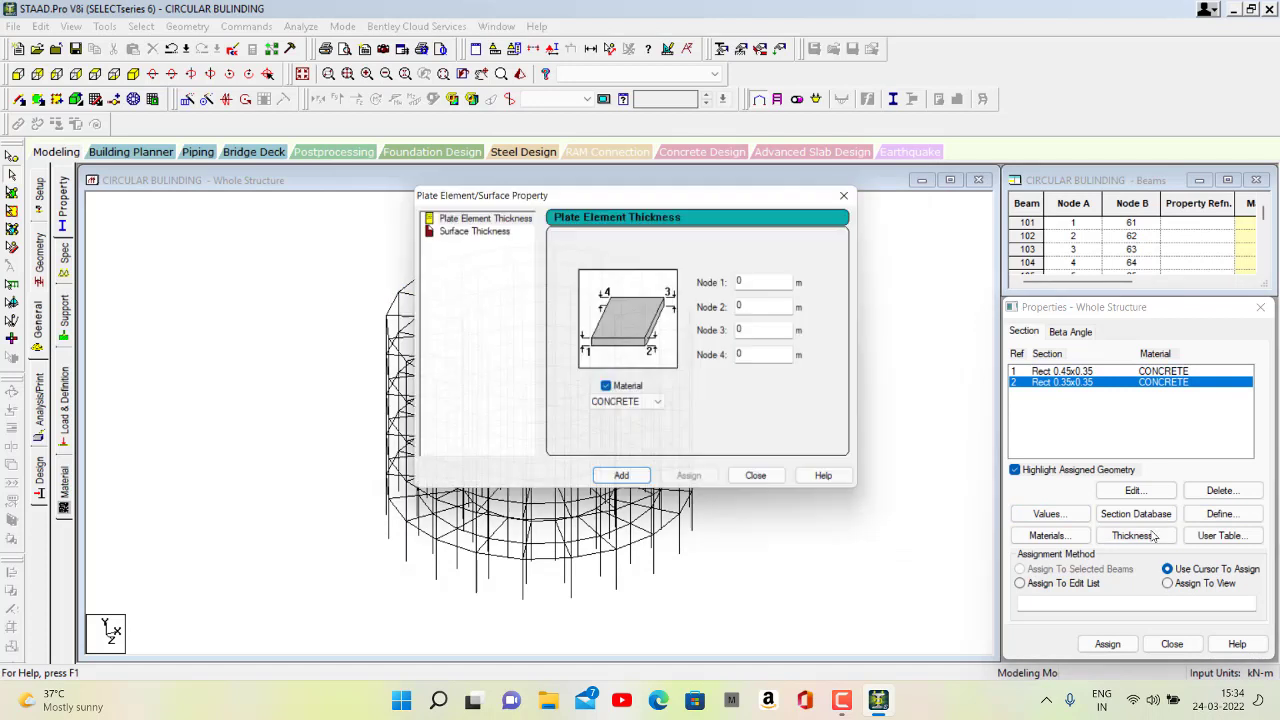
double_click(776, 283)
text(0.15)
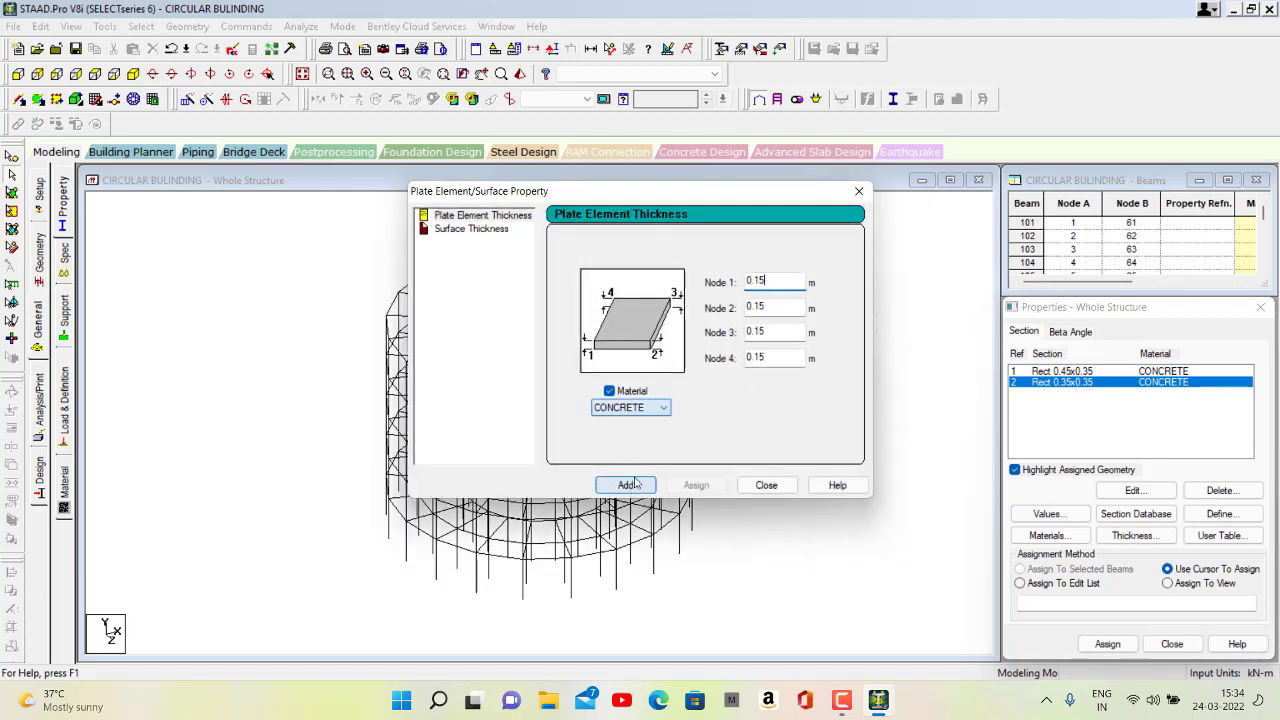
click(627, 485)
click(766, 485)
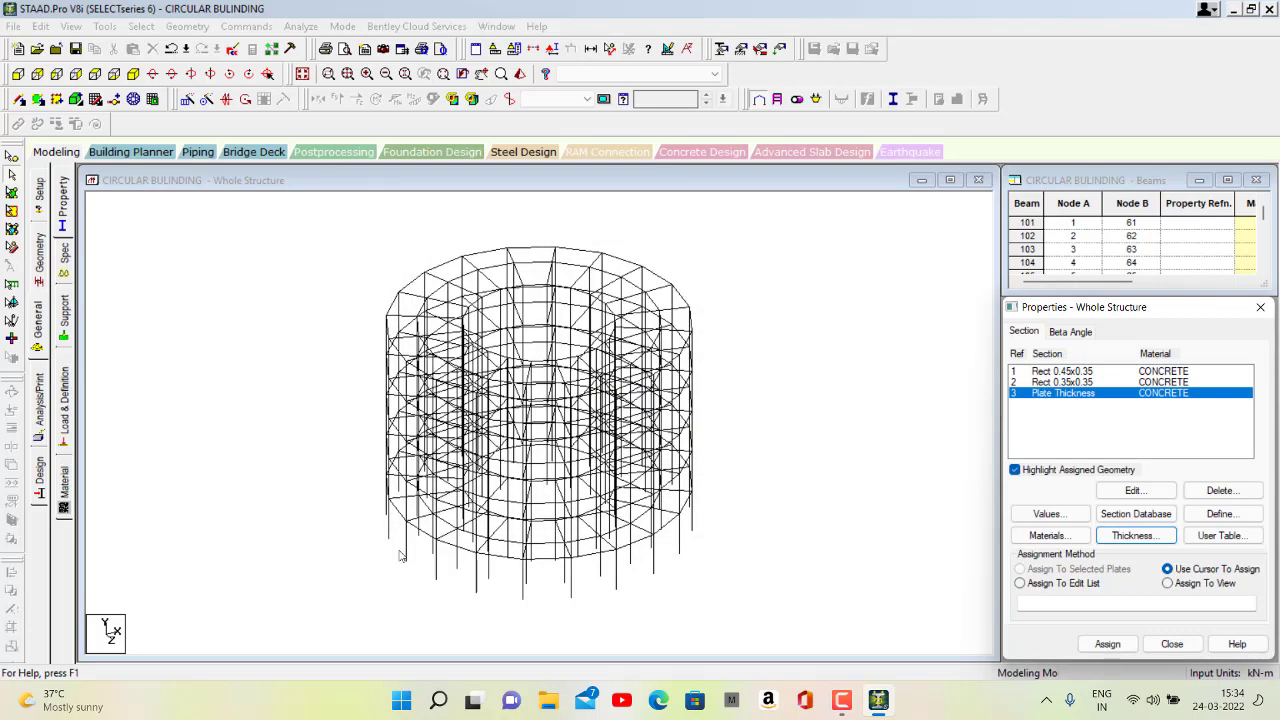
Select the lowest storey's columns and floor beams in the front view, show only those highlighted members, and return to an isometric view
click(18, 73)
scroll(247, 247, down, 6)
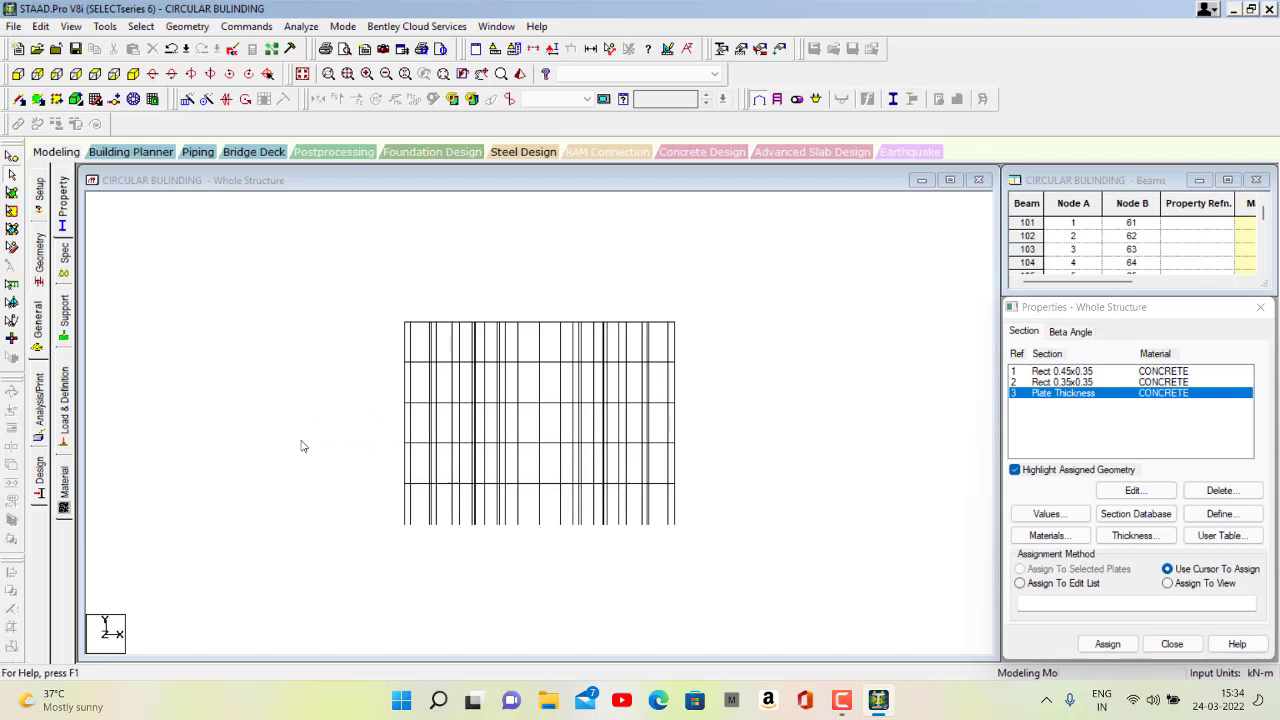
drag(668, 537, 690, 535)
click(533, 50)
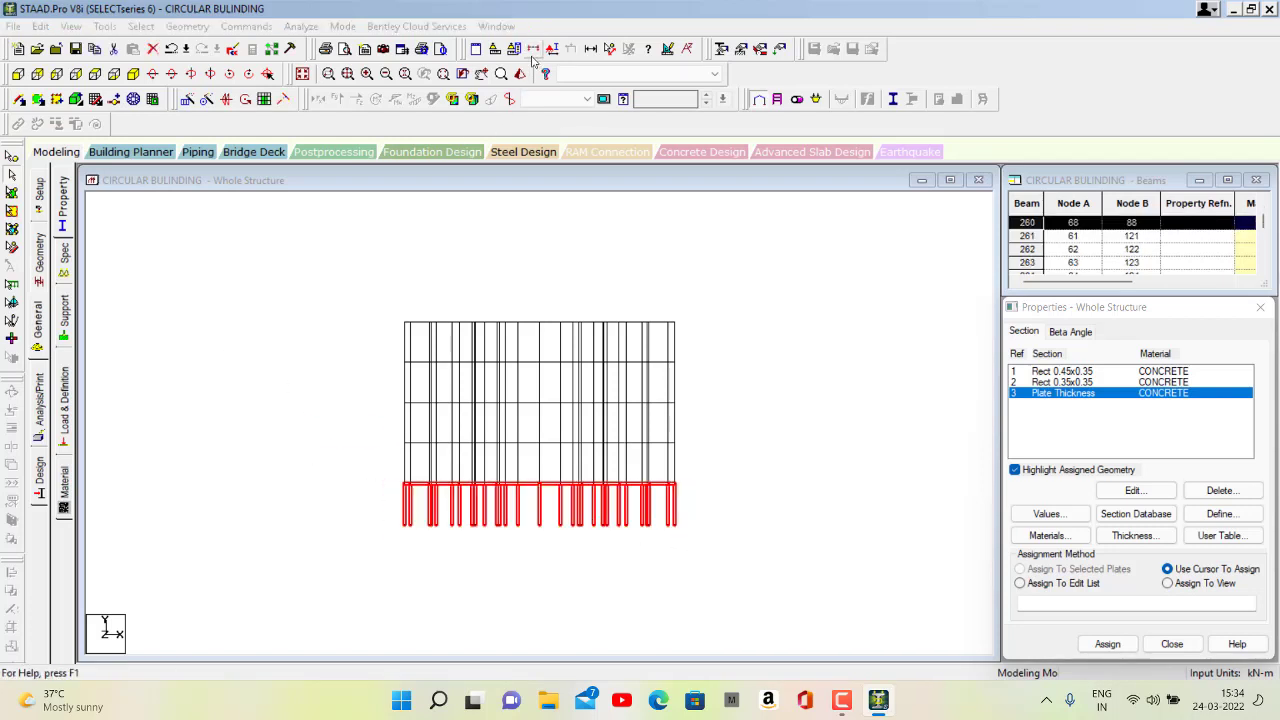
click(678, 252)
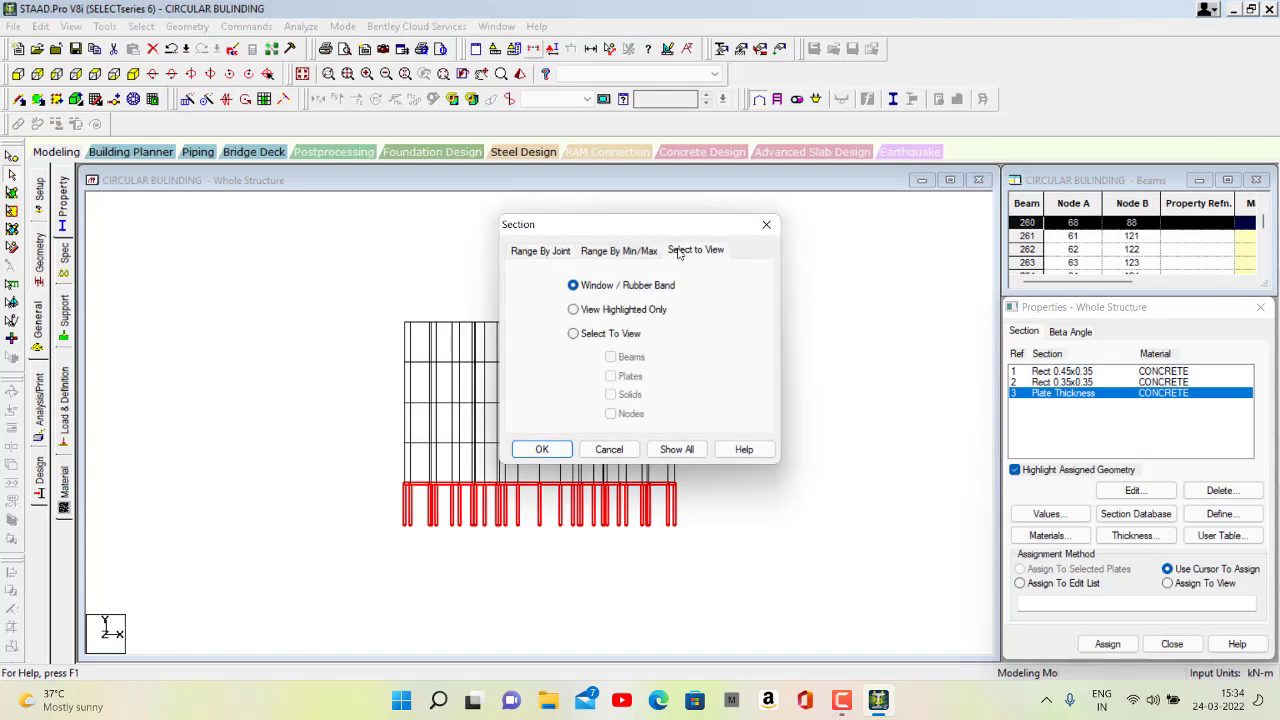
click(573, 310)
click(542, 450)
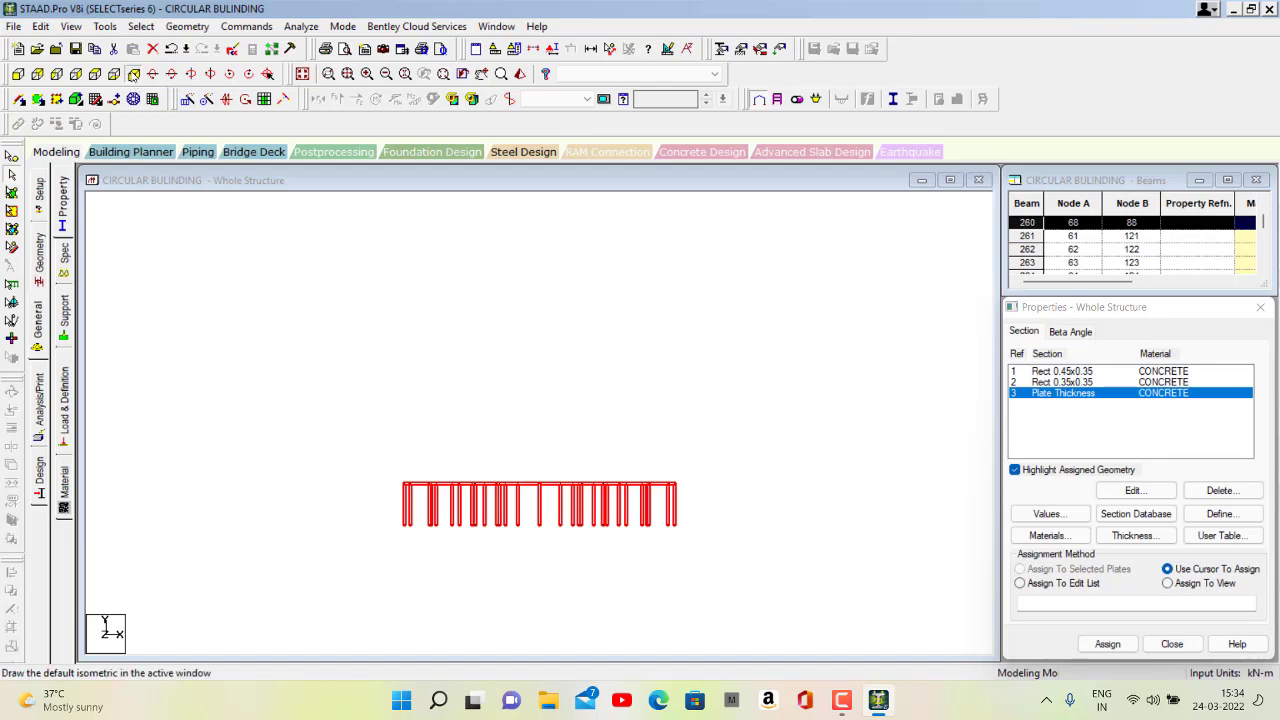
click(133, 74)
click(409, 456)
Add a four-noded plate in the rear bay of the first floor between the middle and inner rings
scroll(503, 471, up, 4)
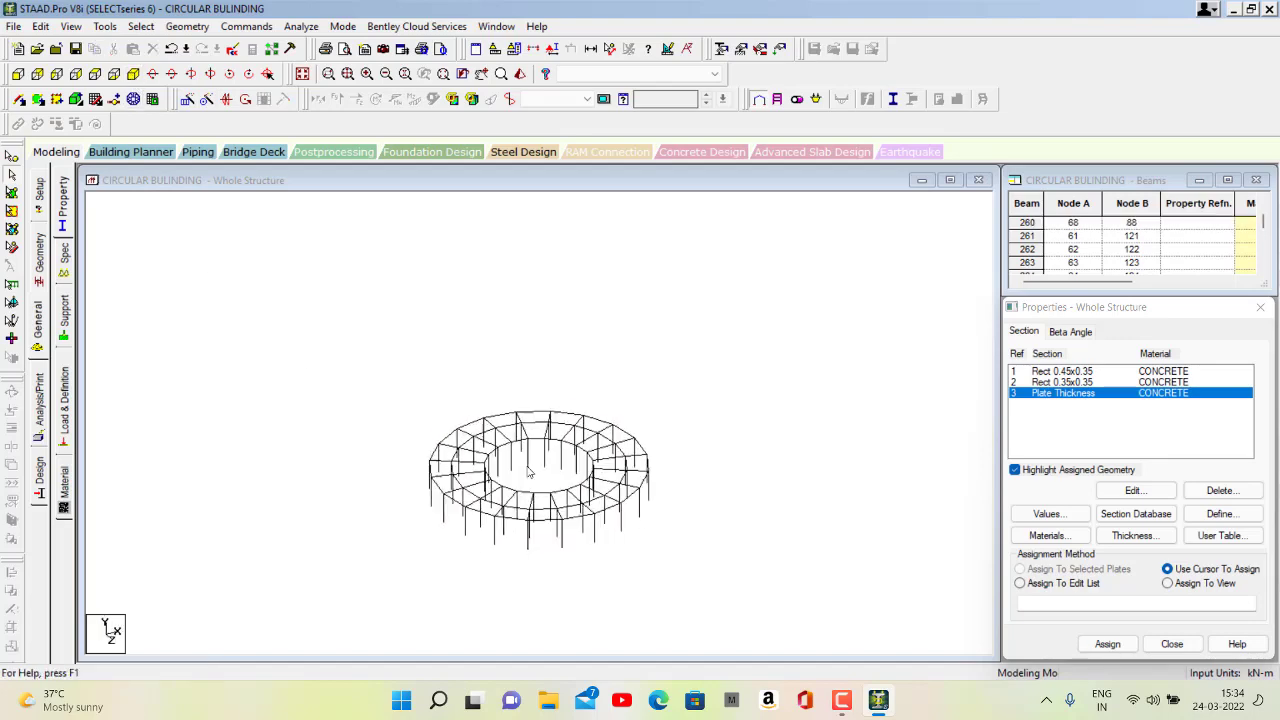
scroll(505, 490, up, 3)
middle_drag(512, 494, 455, 425)
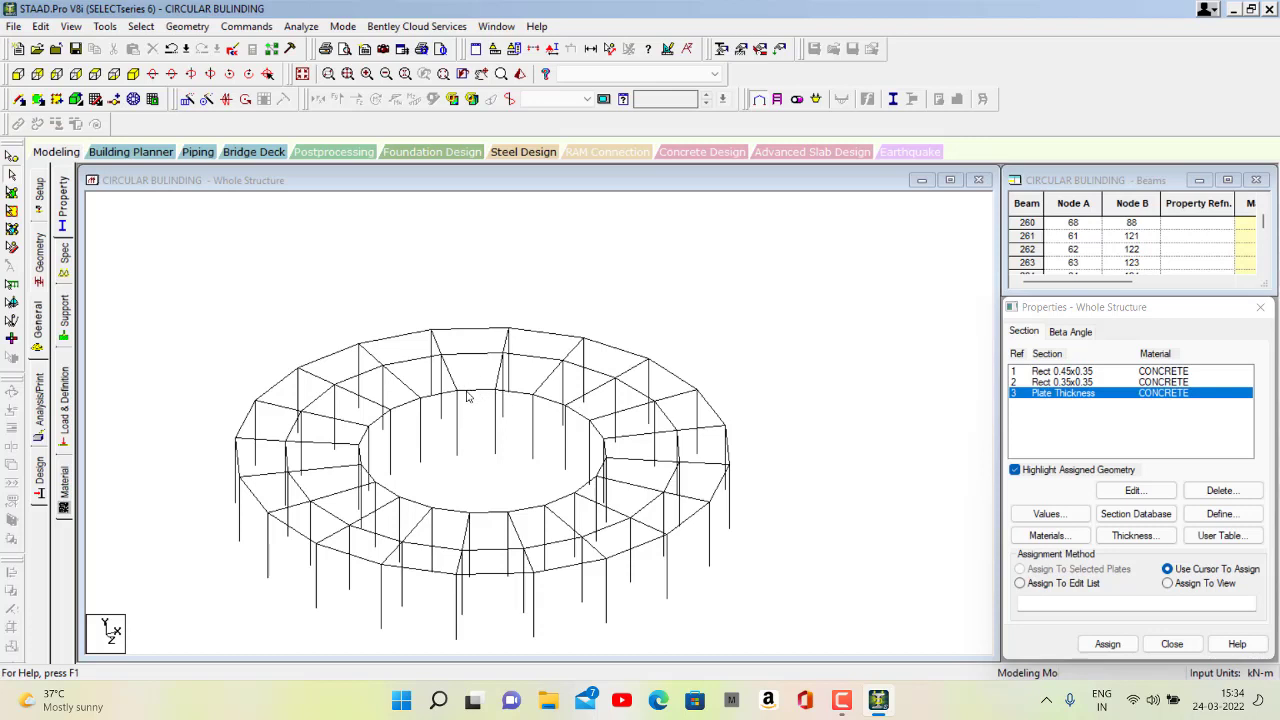
click(38, 100)
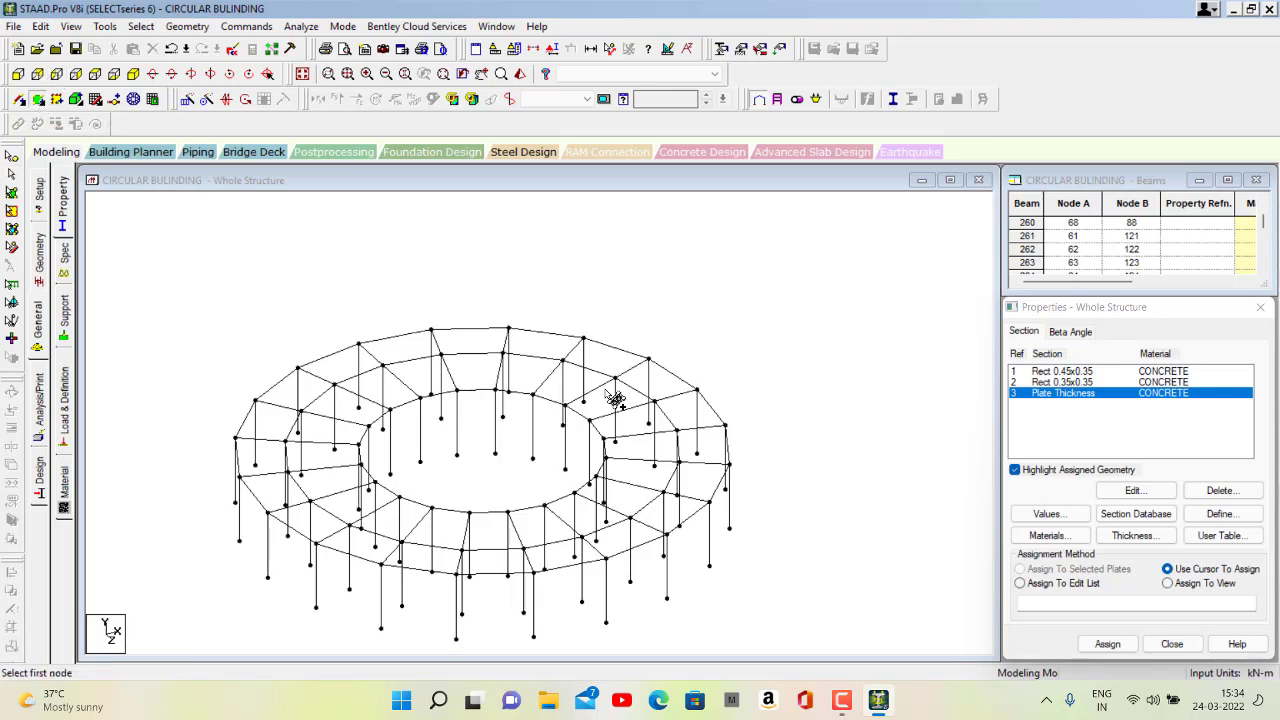
click(457, 353)
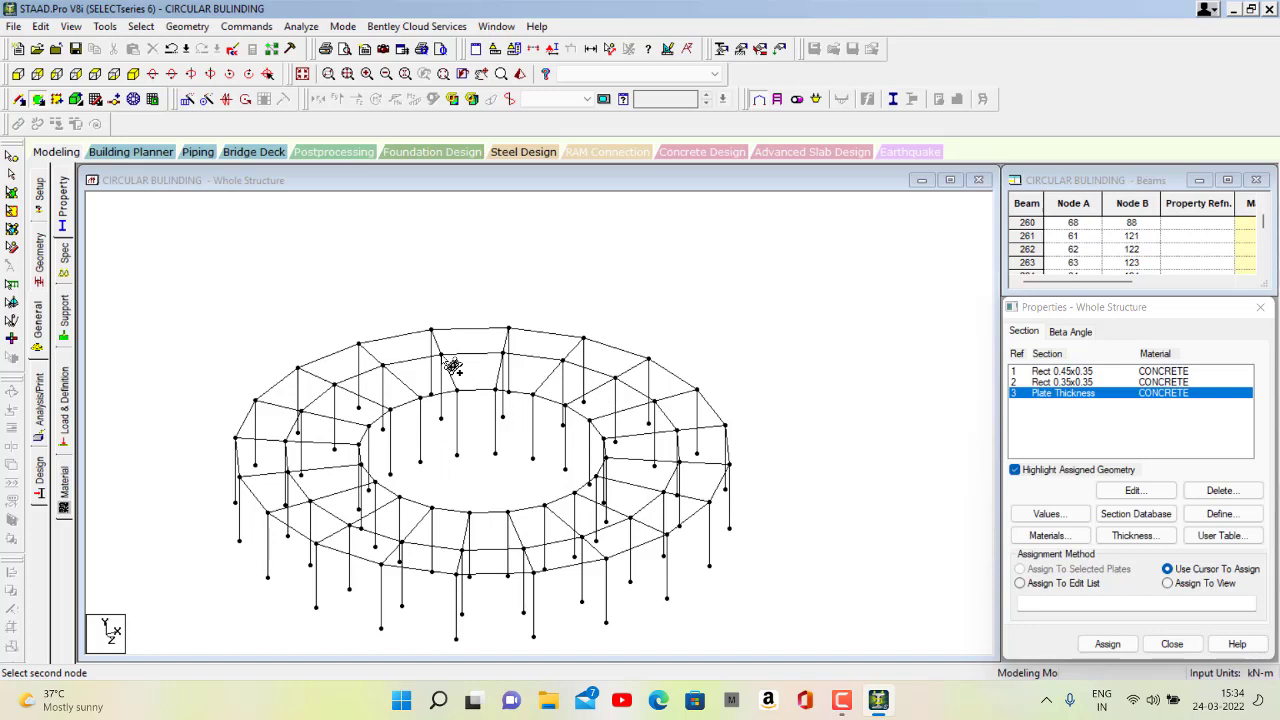
click(503, 353)
click(495, 390)
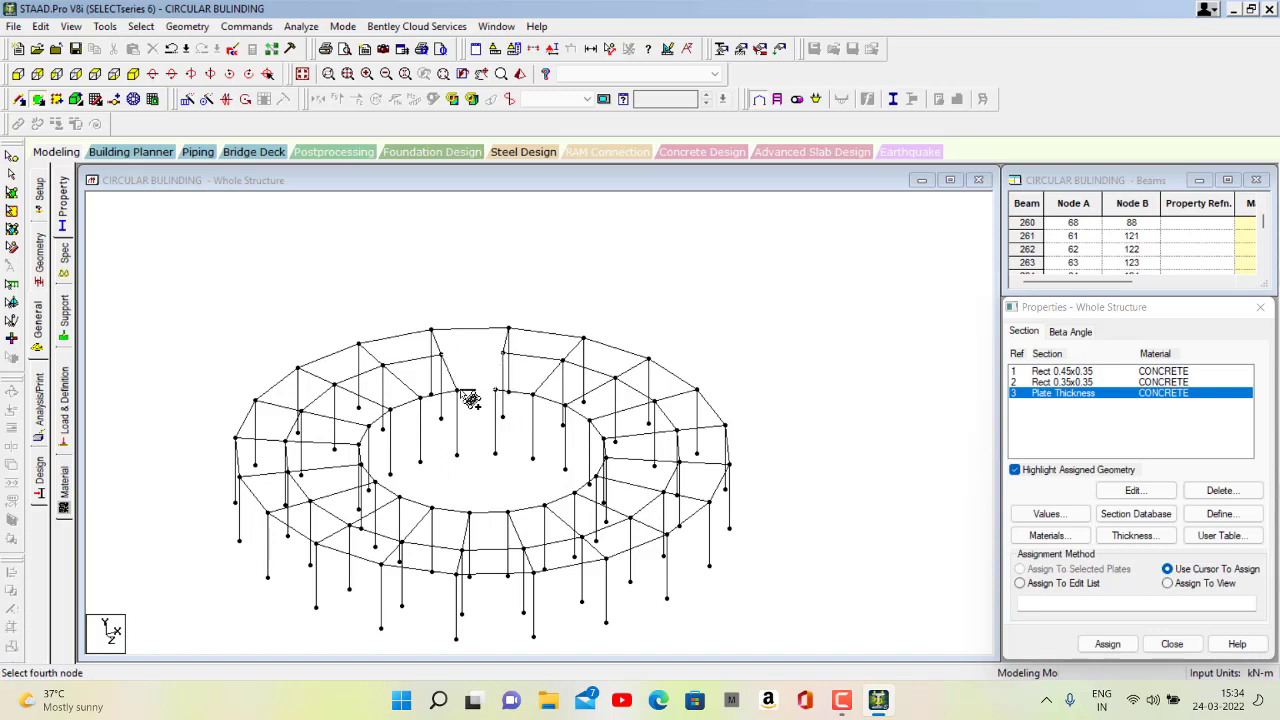
click(468, 399)
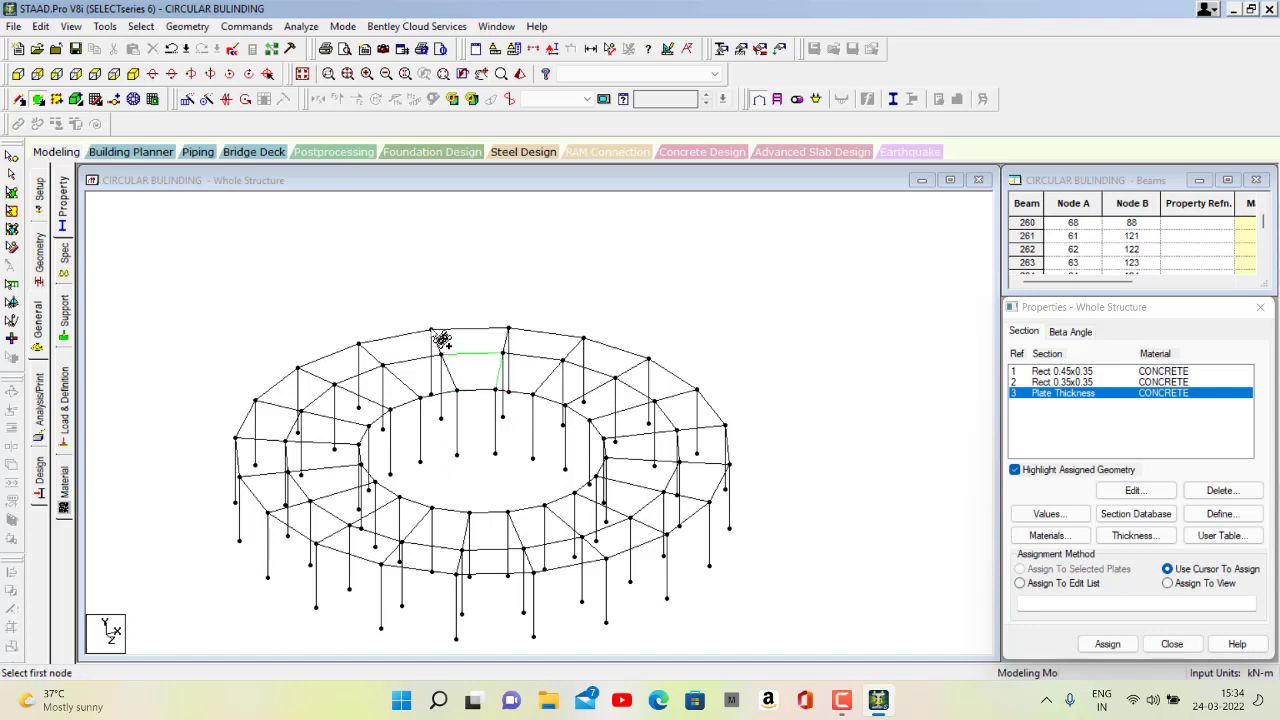
Add a four-noded plate in the same rear bay between the outer and middle rings
click(433, 331)
click(510, 330)
click(504, 355)
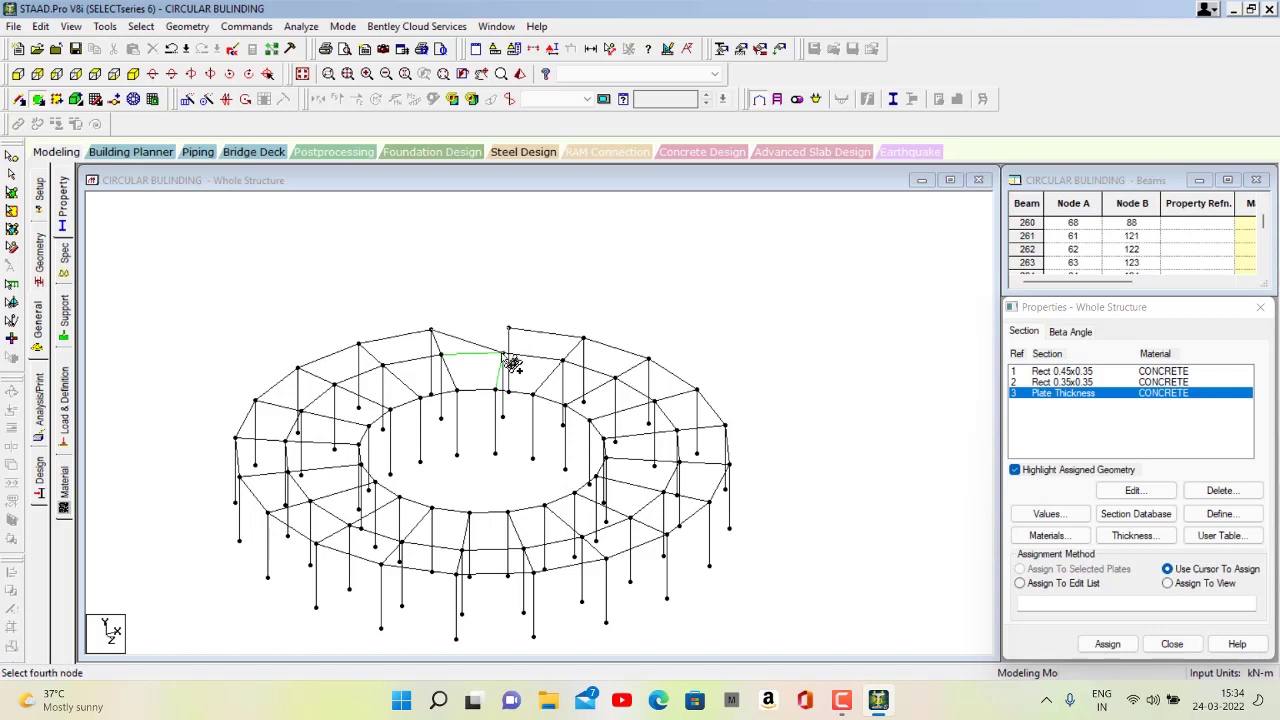
click(442, 355)
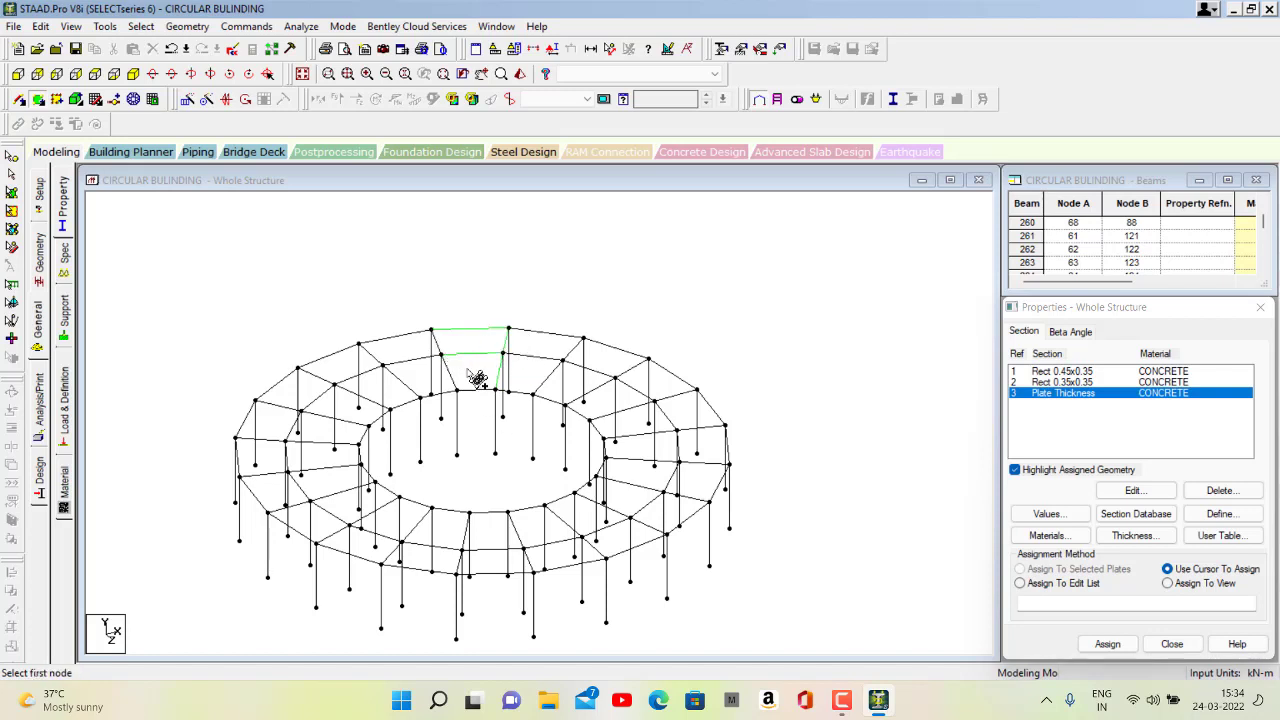
Circular Repeat the two plates about the Y axis through 360 degrees, with enough steps to fill every bay of the floor ring
click(11, 192)
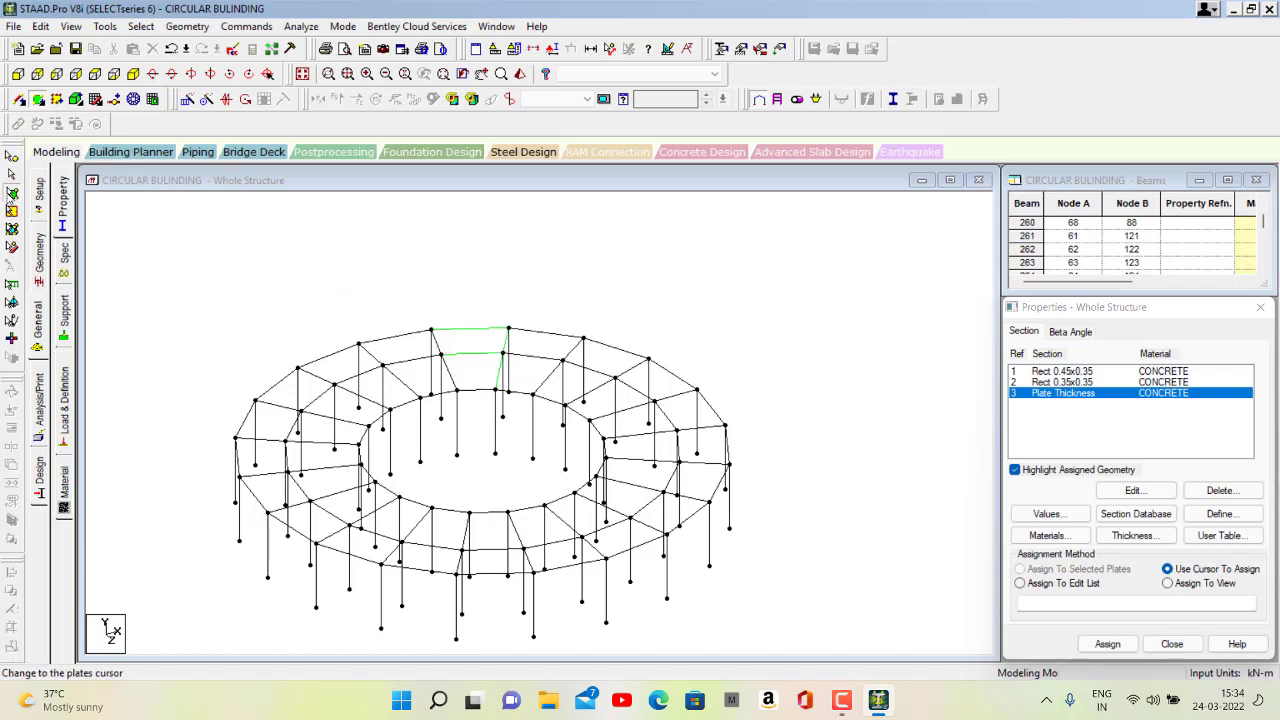
click(446, 332)
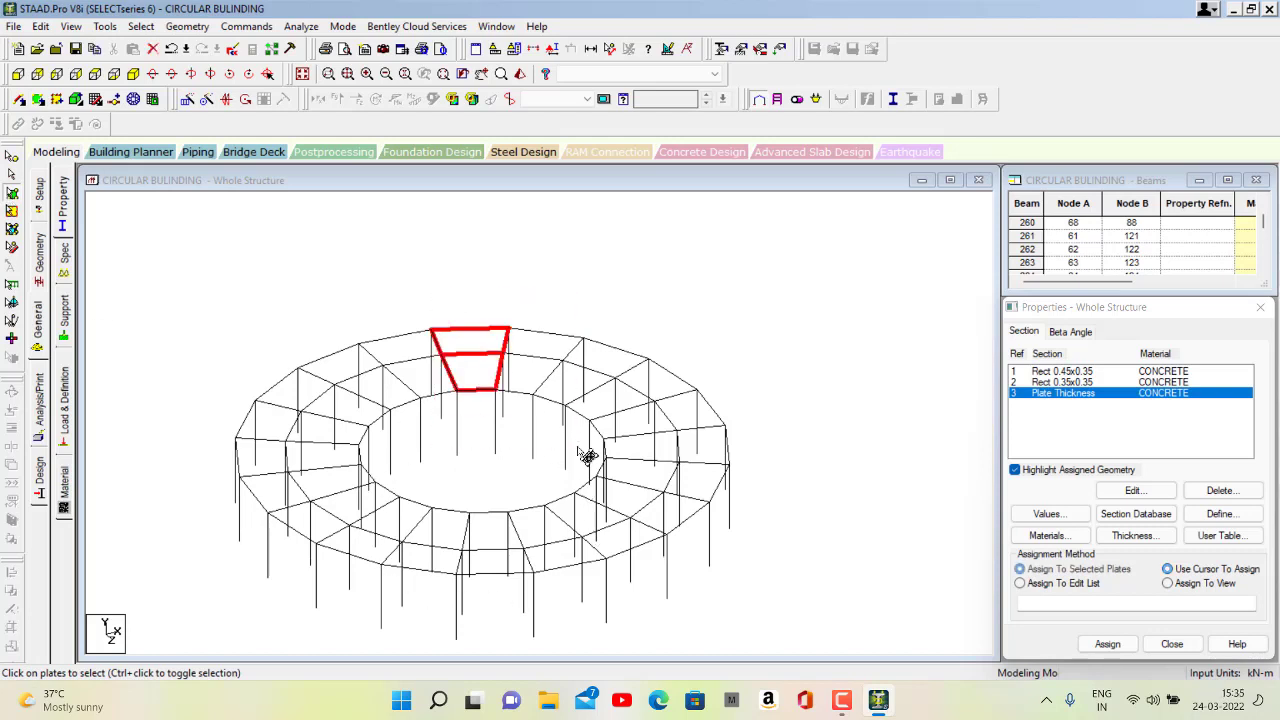
click(206, 99)
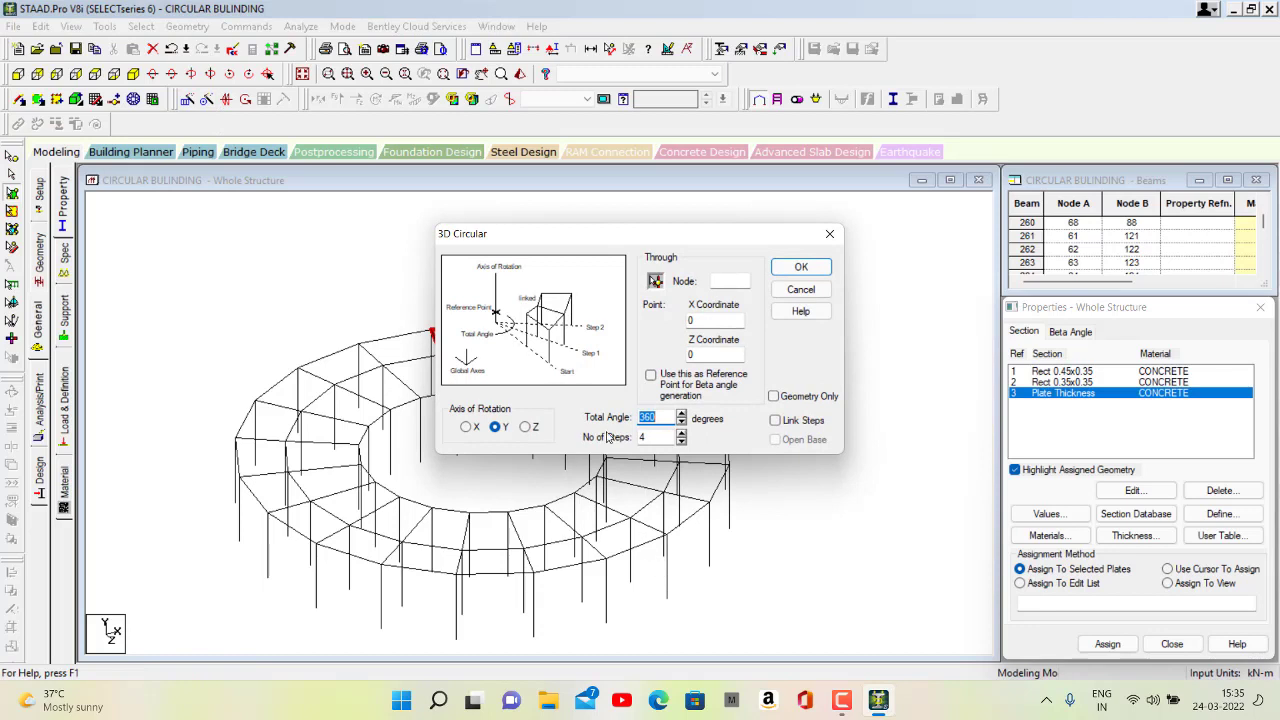
key(Tab)
click(801, 267)
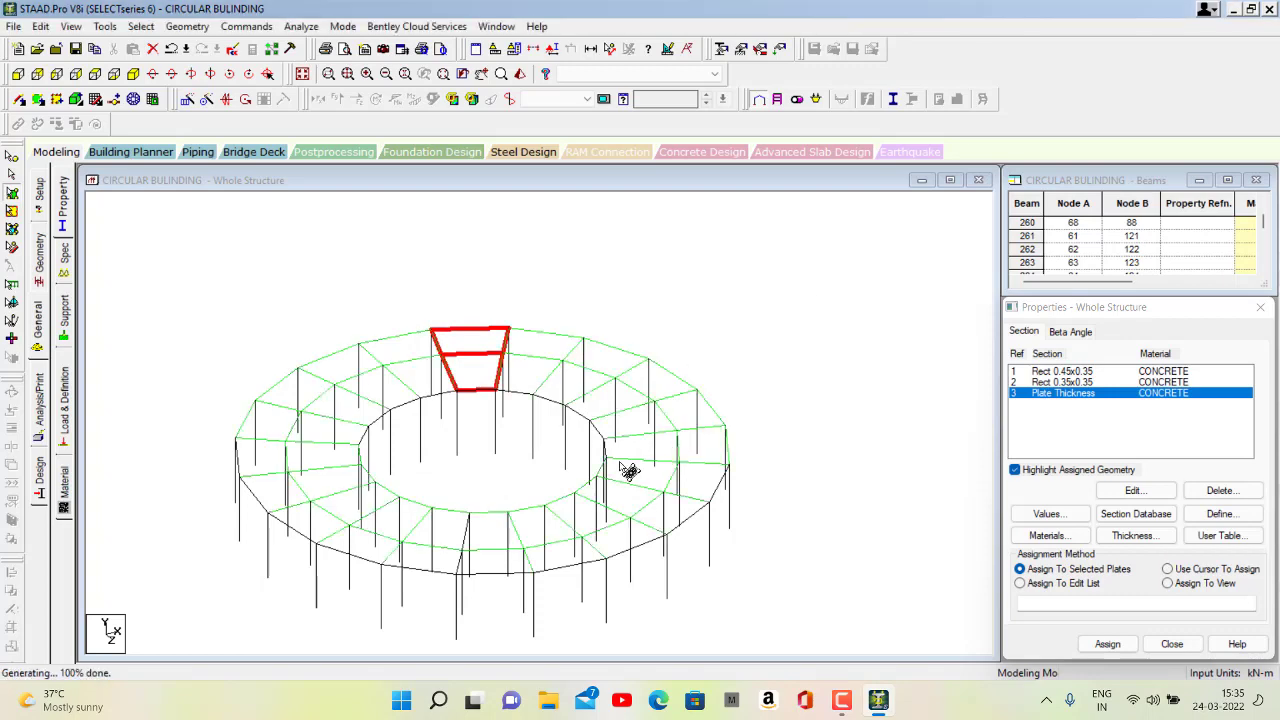
Select all plates of the first-floor ring and repeat them translationally along Y in 5 steps with 3 m spacing
scroll(493, 533, down, 5)
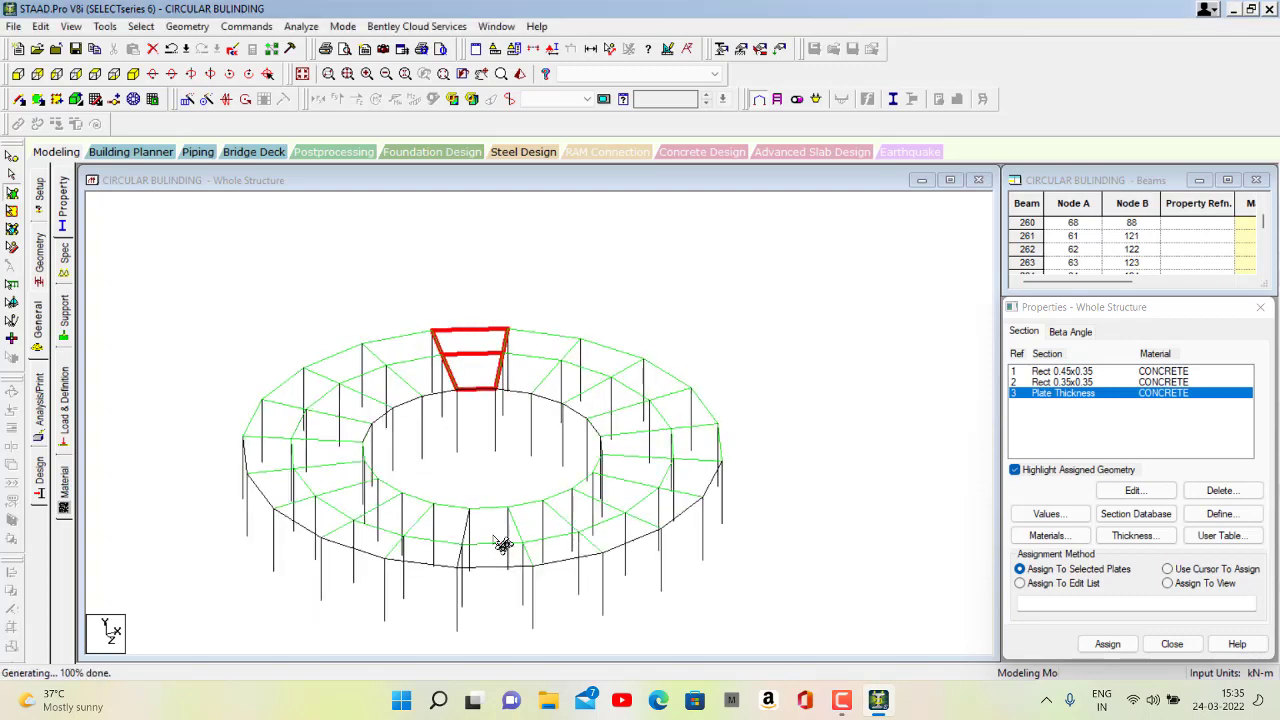
click(281, 360)
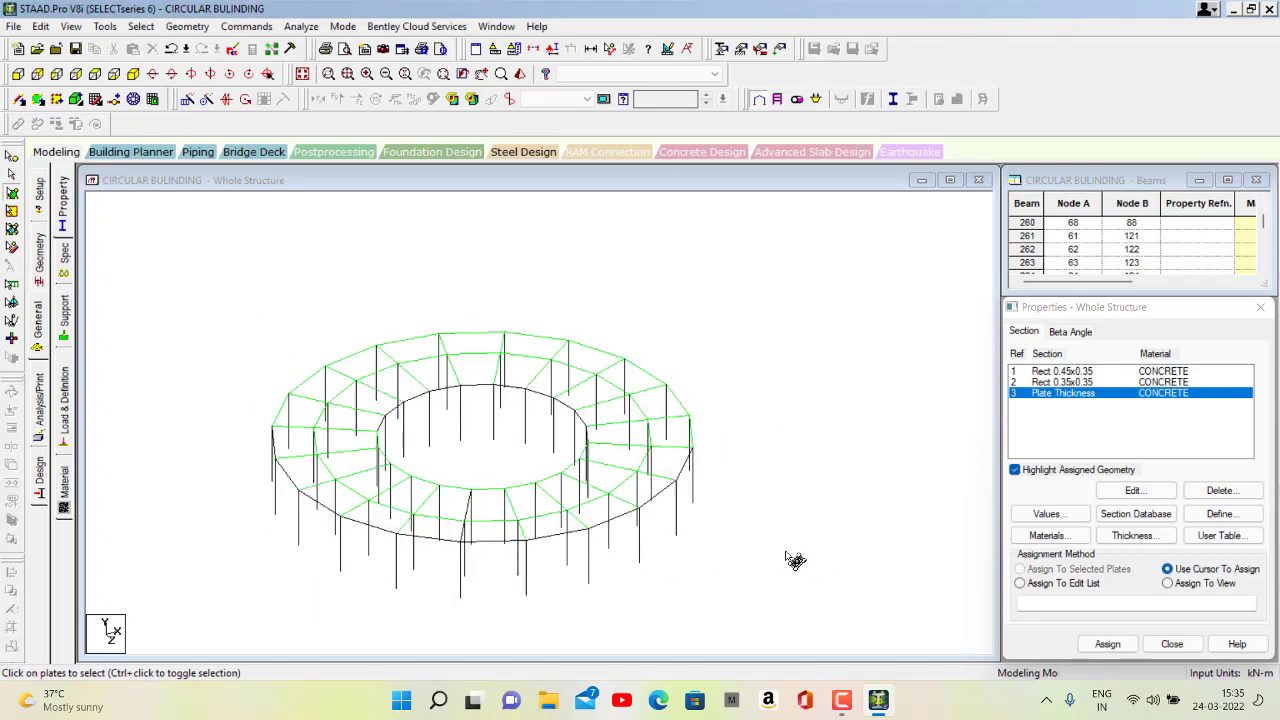
drag(302, 272, 173, 225)
scroll(286, 342, down, 2)
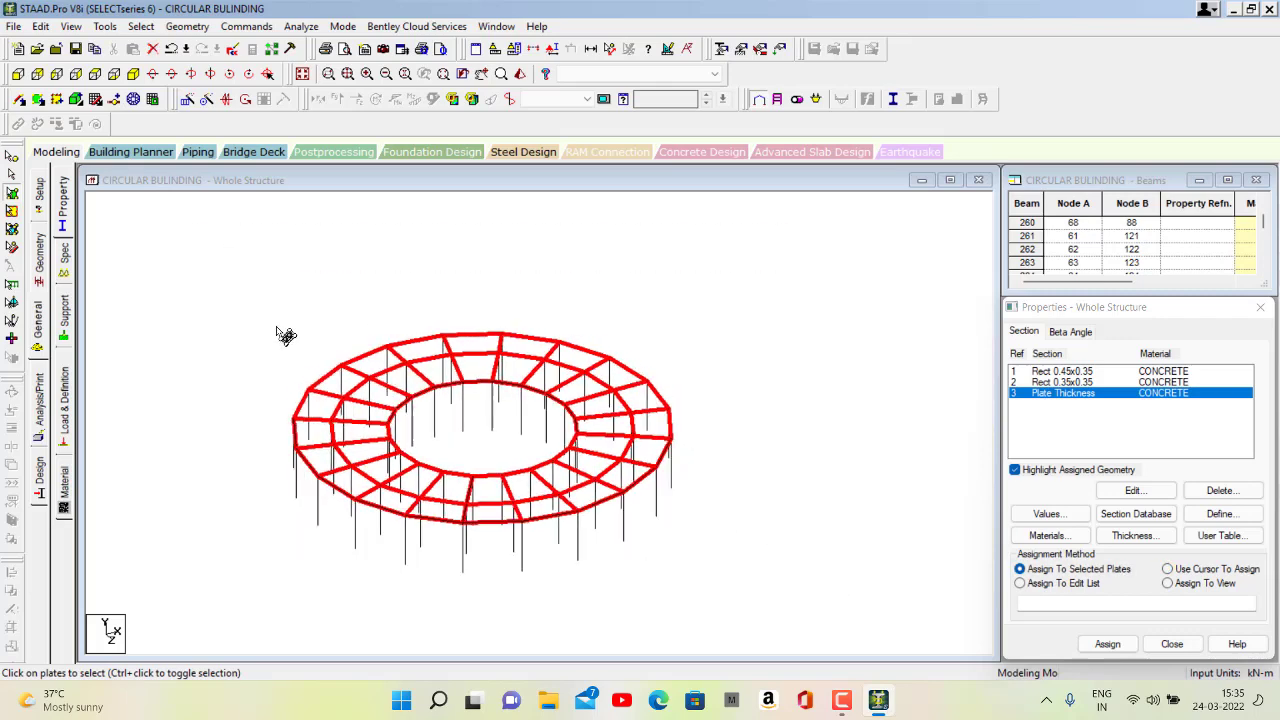
click(206, 100)
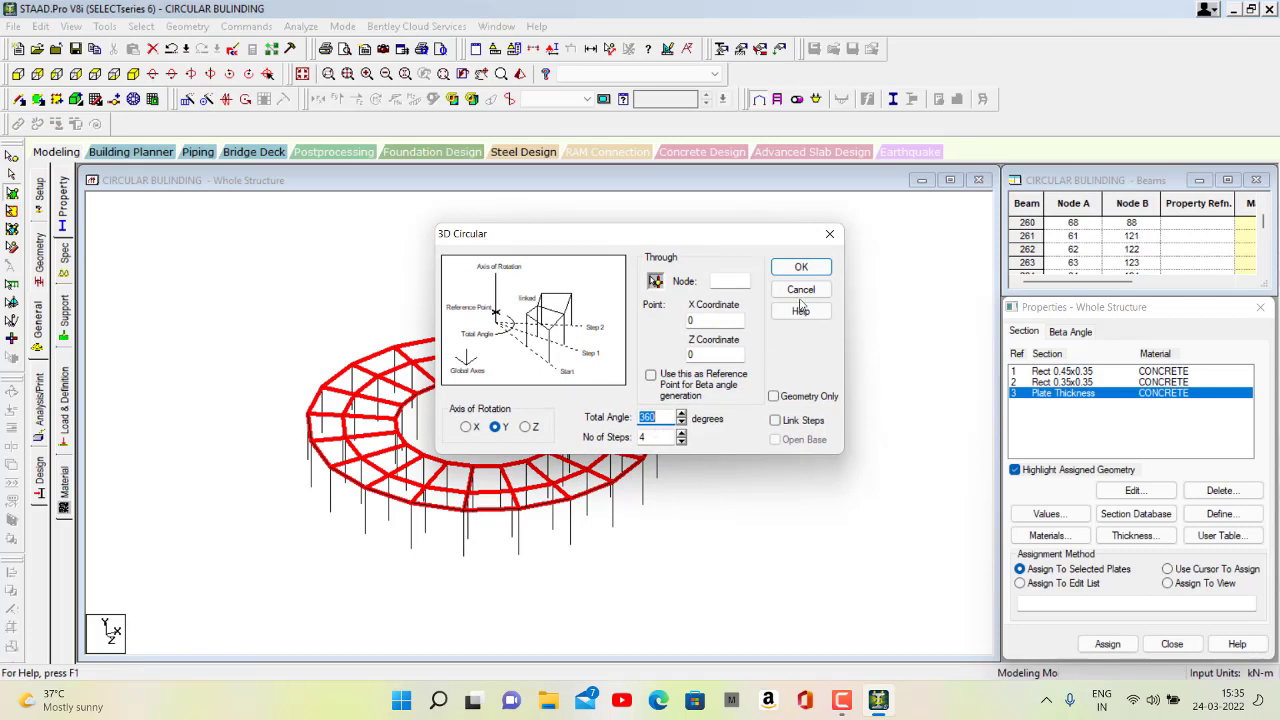
click(829, 234)
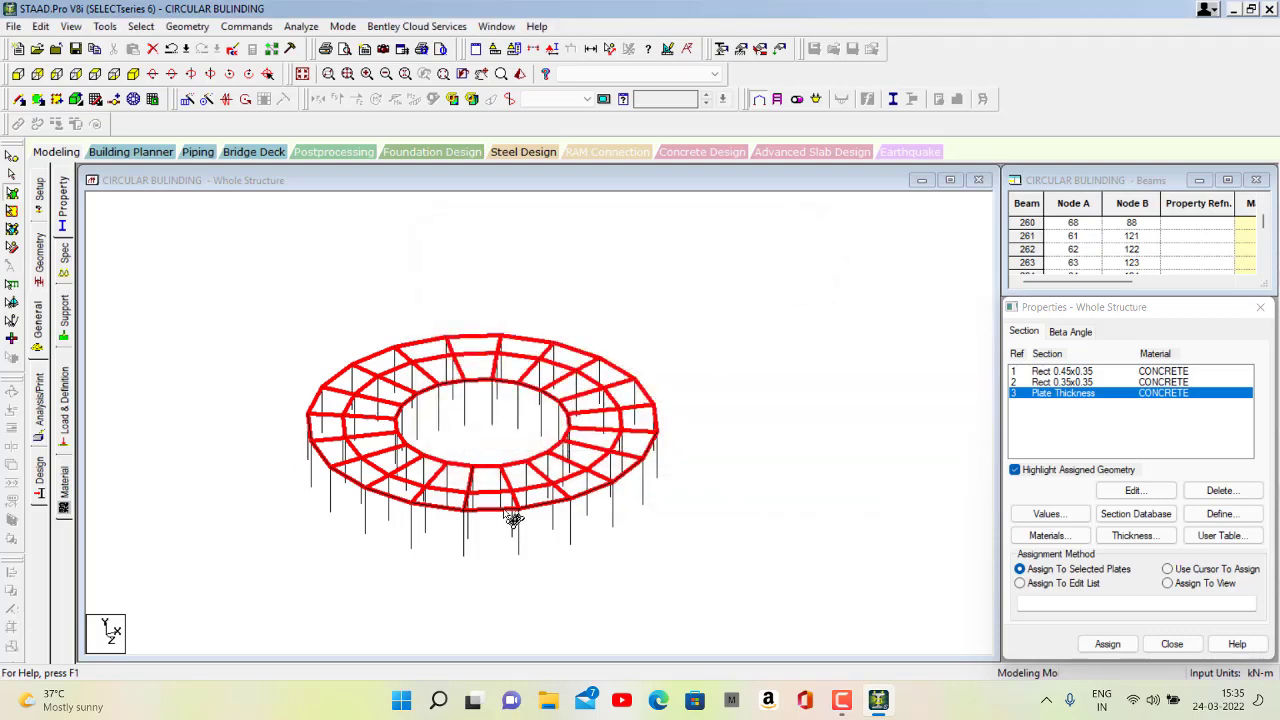
click(186, 100)
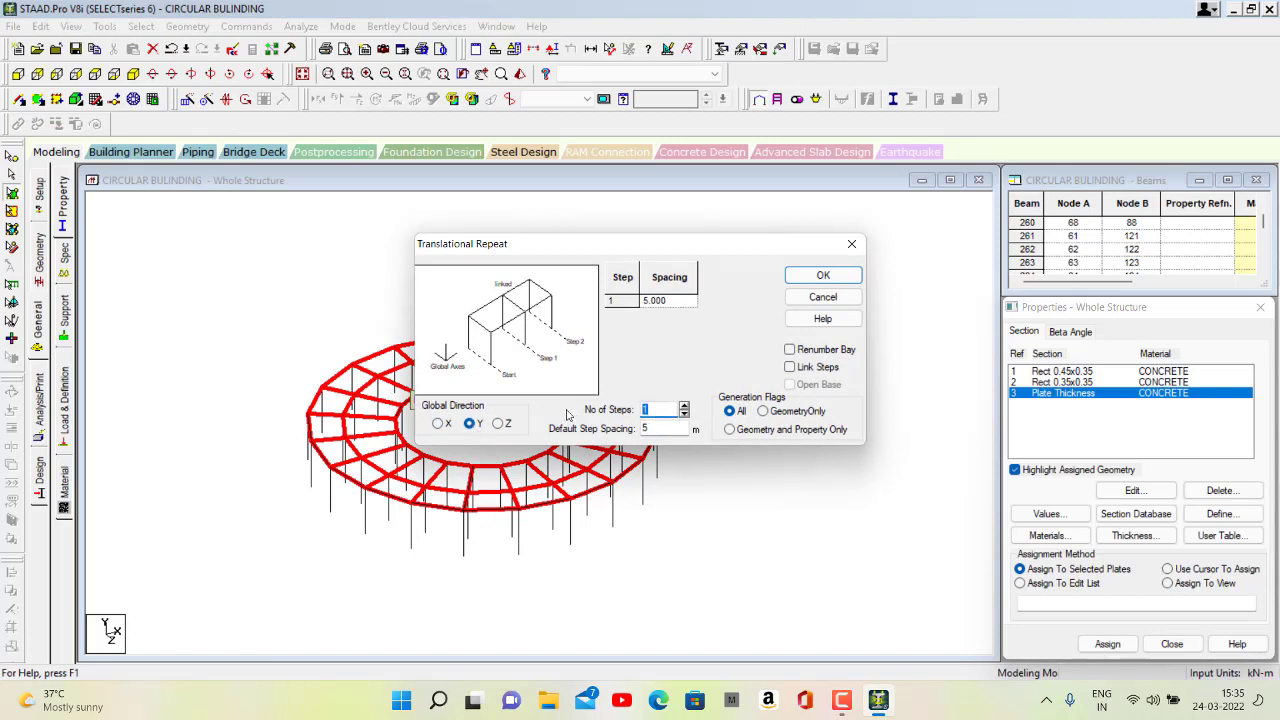
text(5)
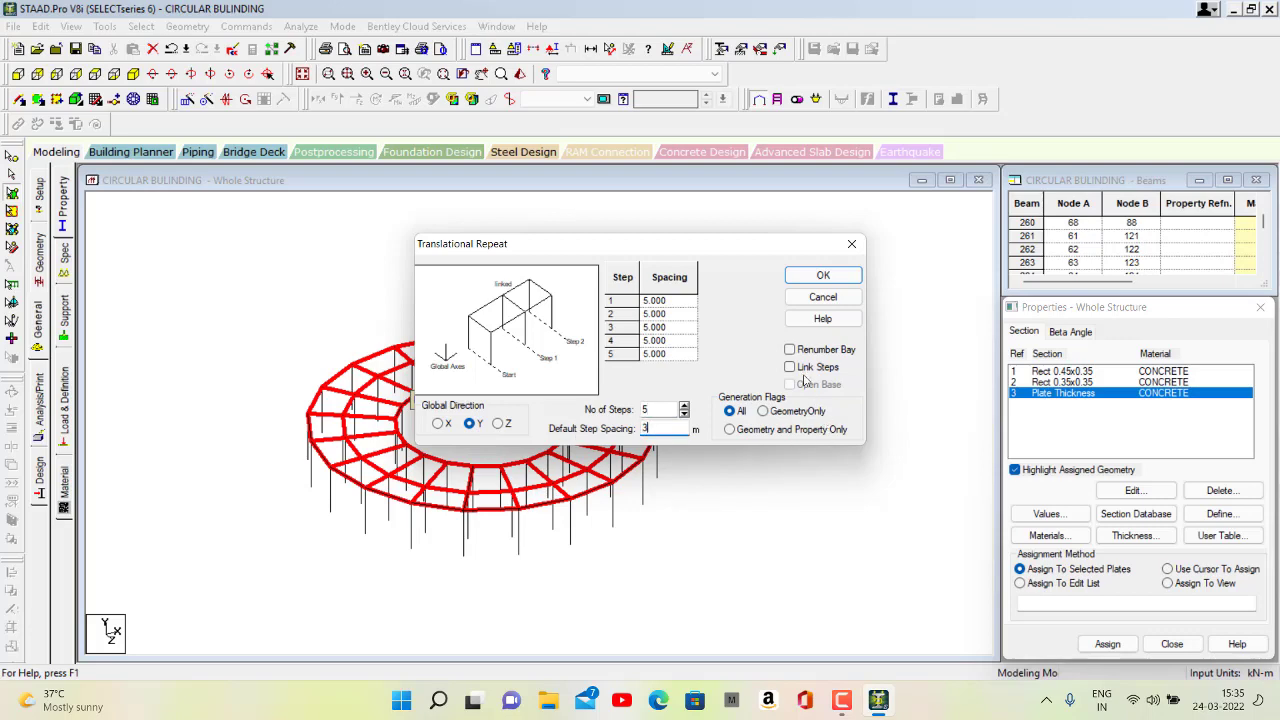
text(3)
click(823, 275)
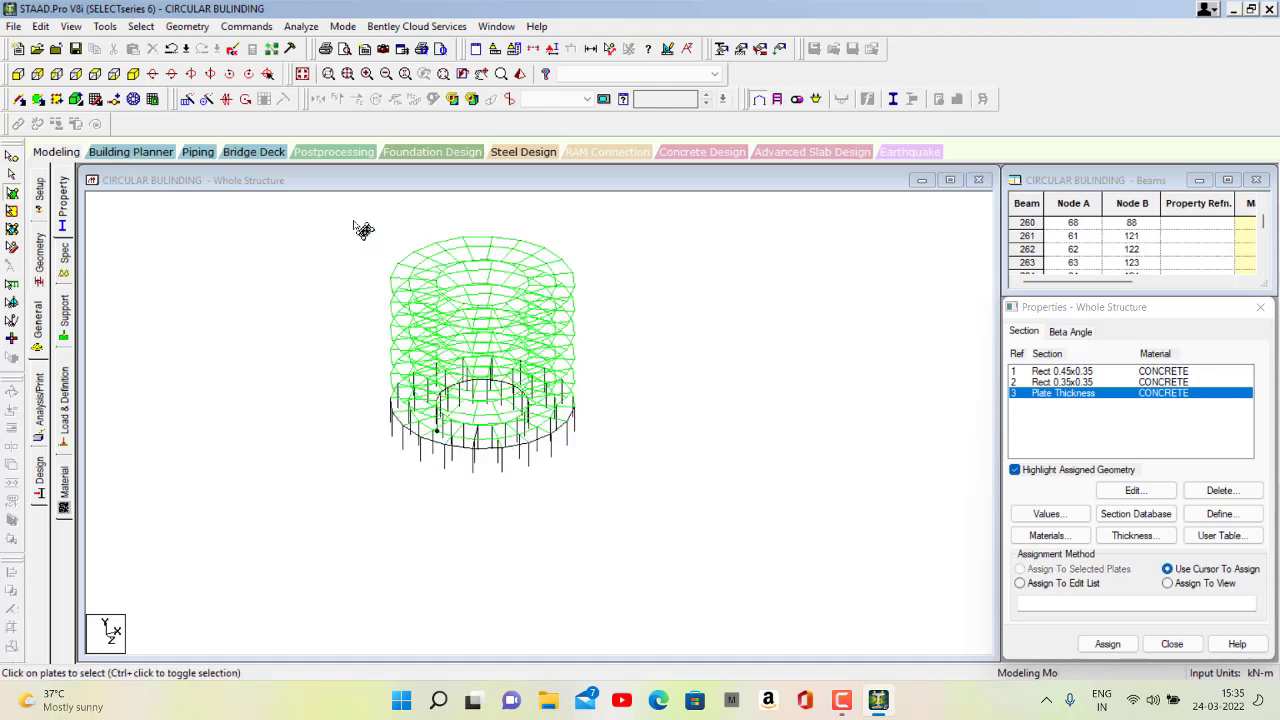
Display the whole structure again and pick single plates on the side and top floor to check the repeated slabs
click(302, 74)
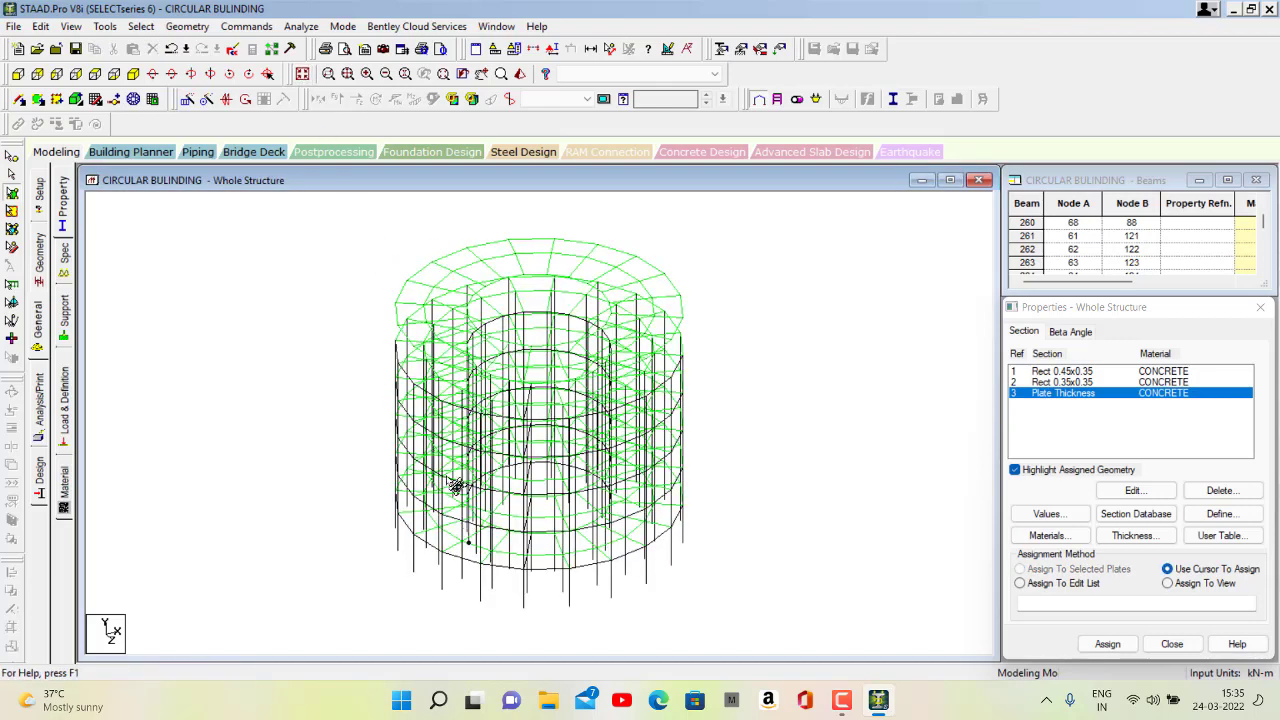
drag(664, 502, 667, 521)
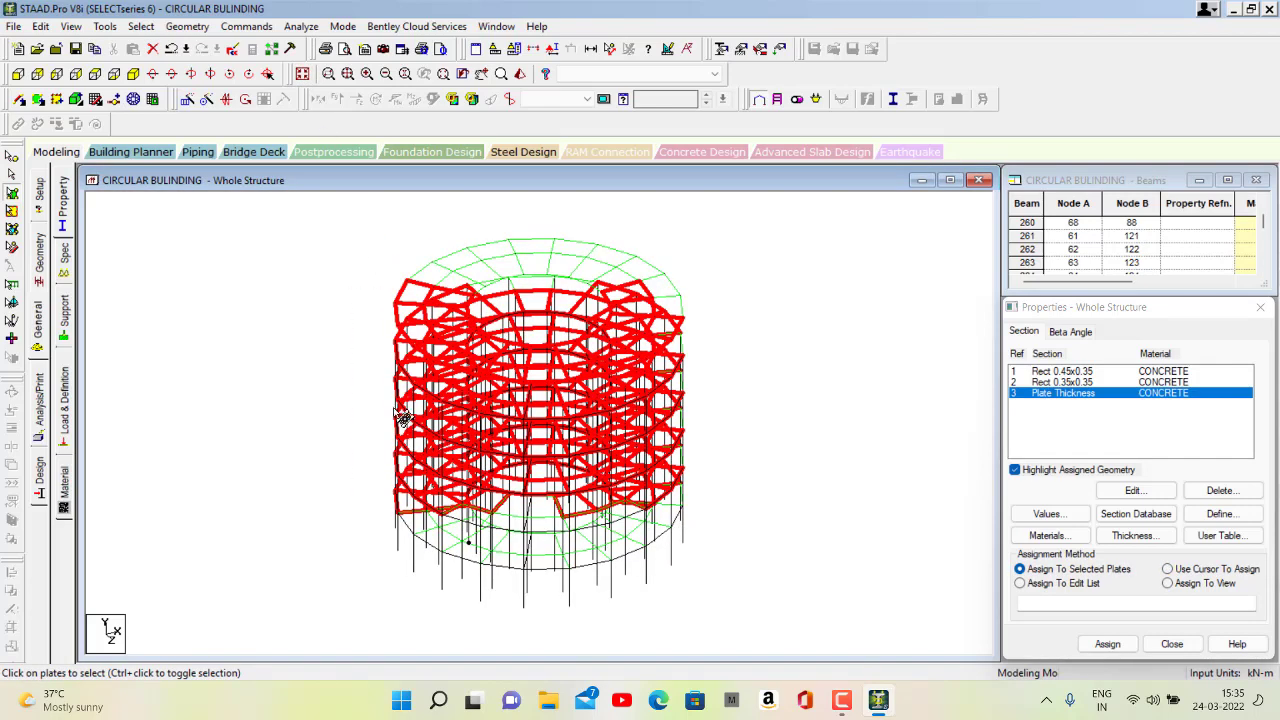
click(435, 422)
scroll(366, 451, down, 3)
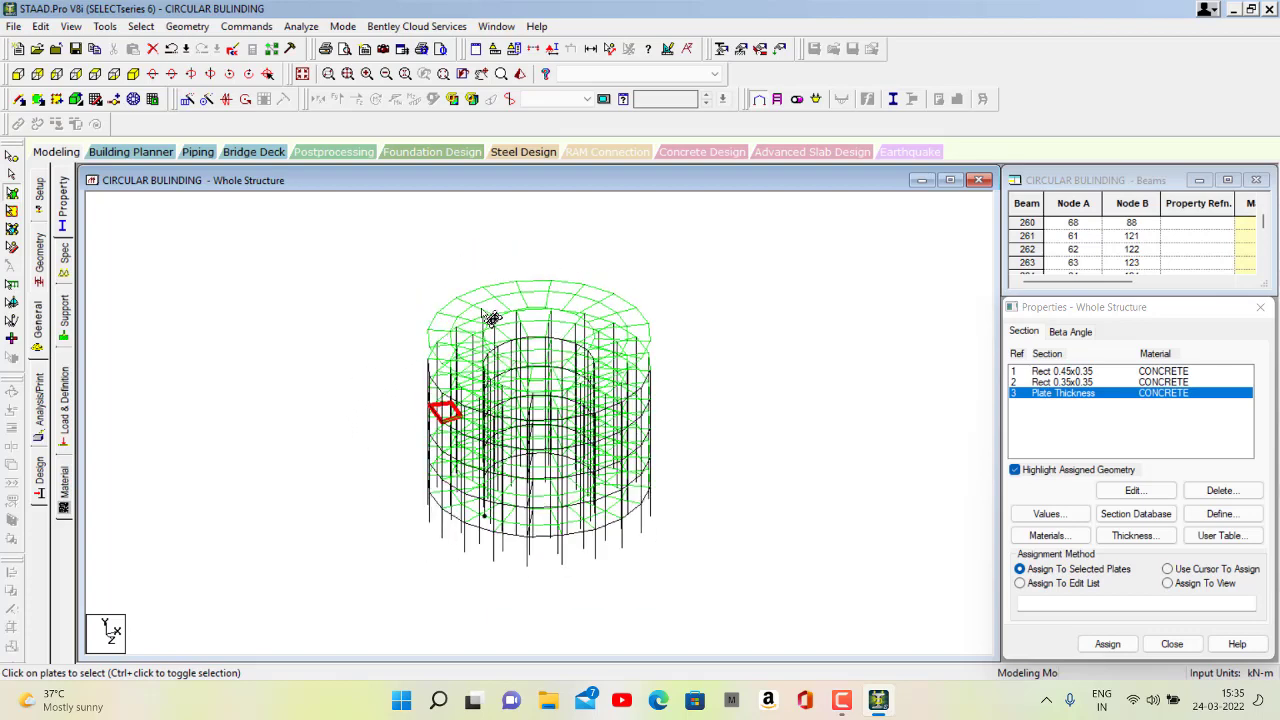
click(494, 310)
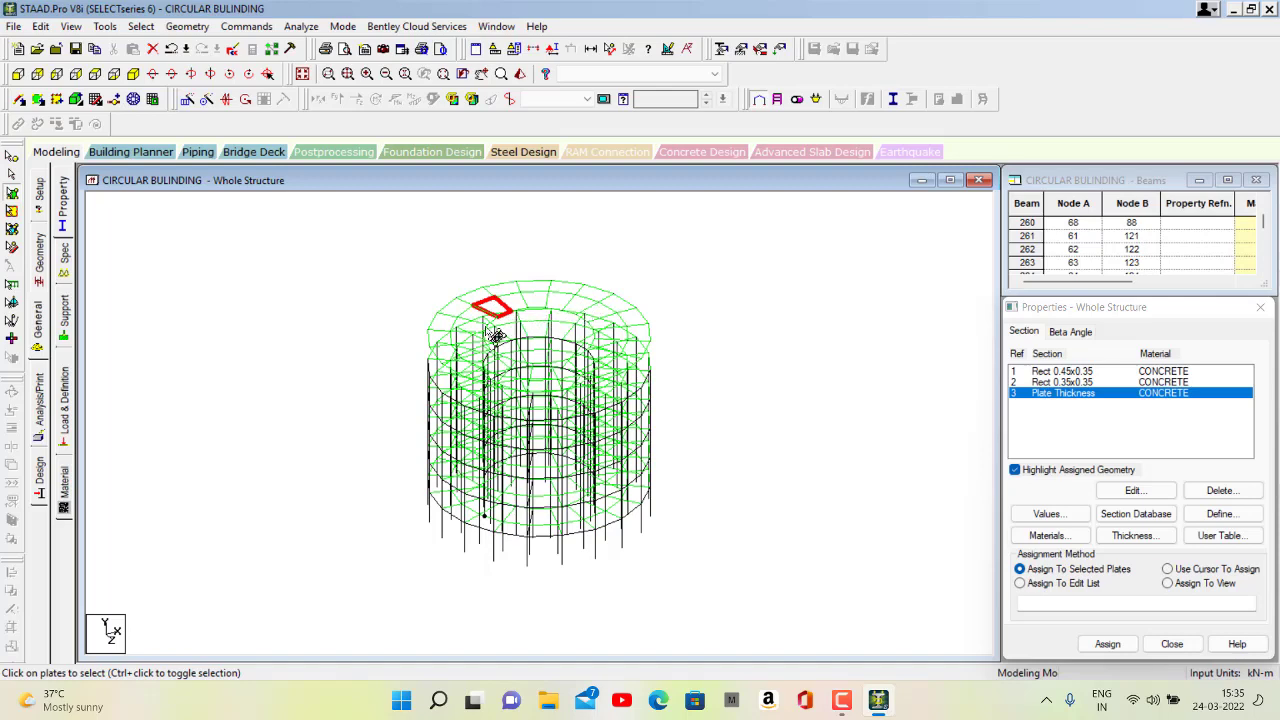
scroll(517, 361, up, 3)
scroll(528, 377, down, 5)
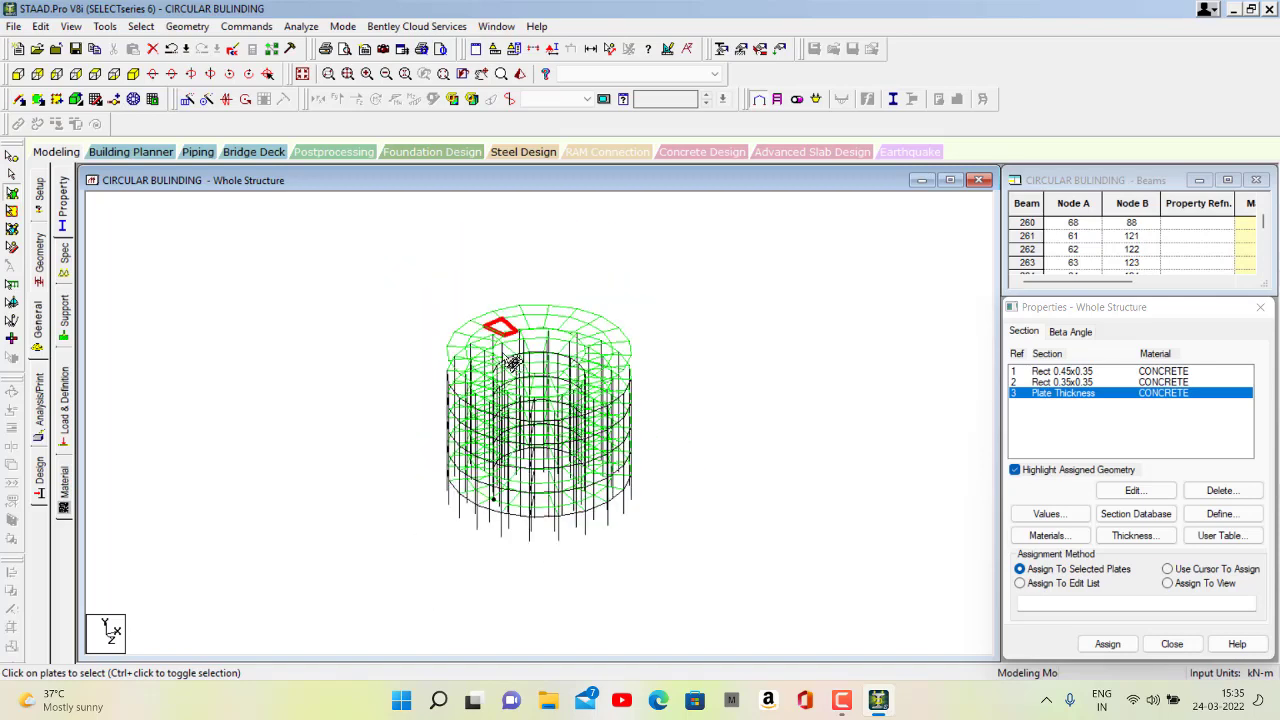
click(368, 357)
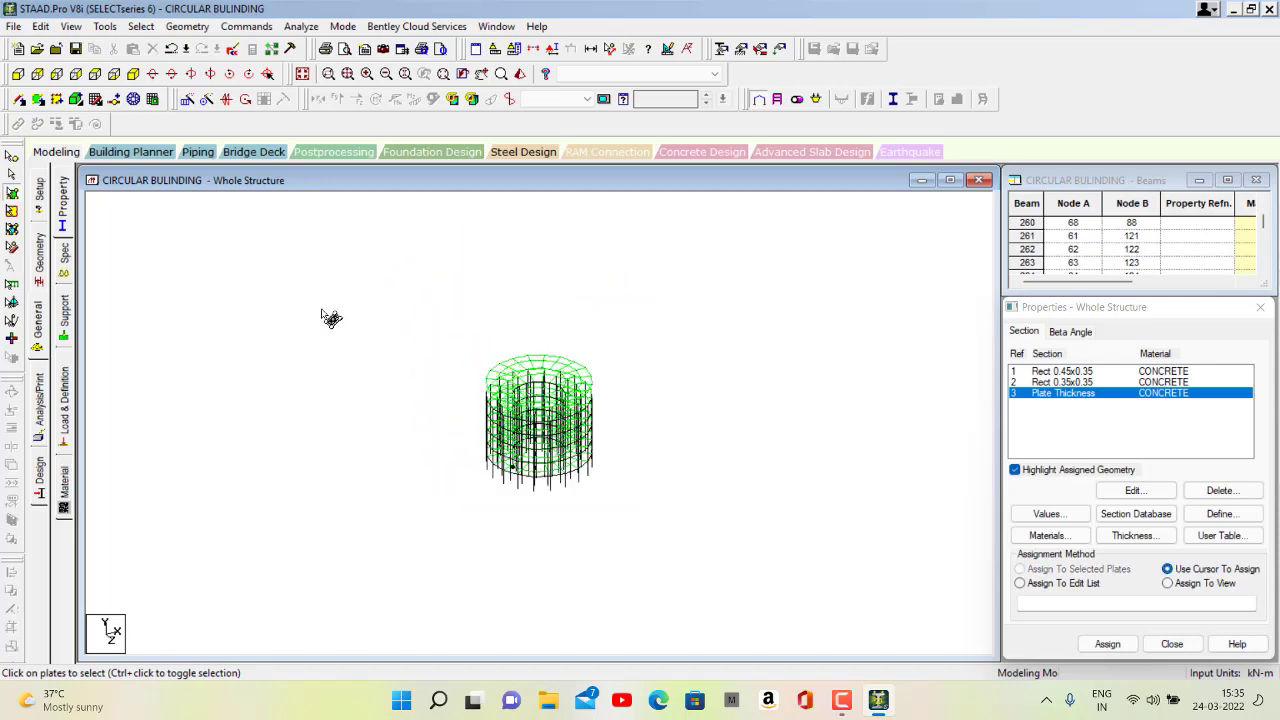
Select every plate in the top view, inspect the selection in the isometric view, and clear it
click(95, 74)
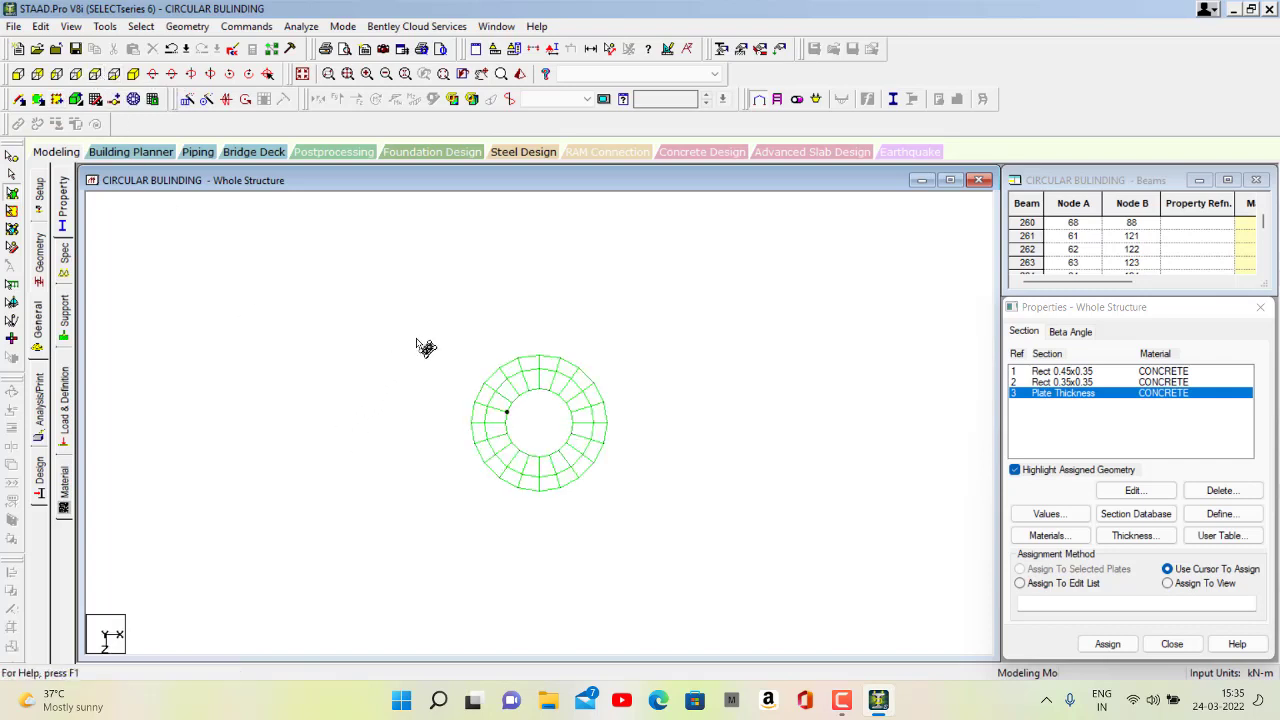
key(ctrl+a)
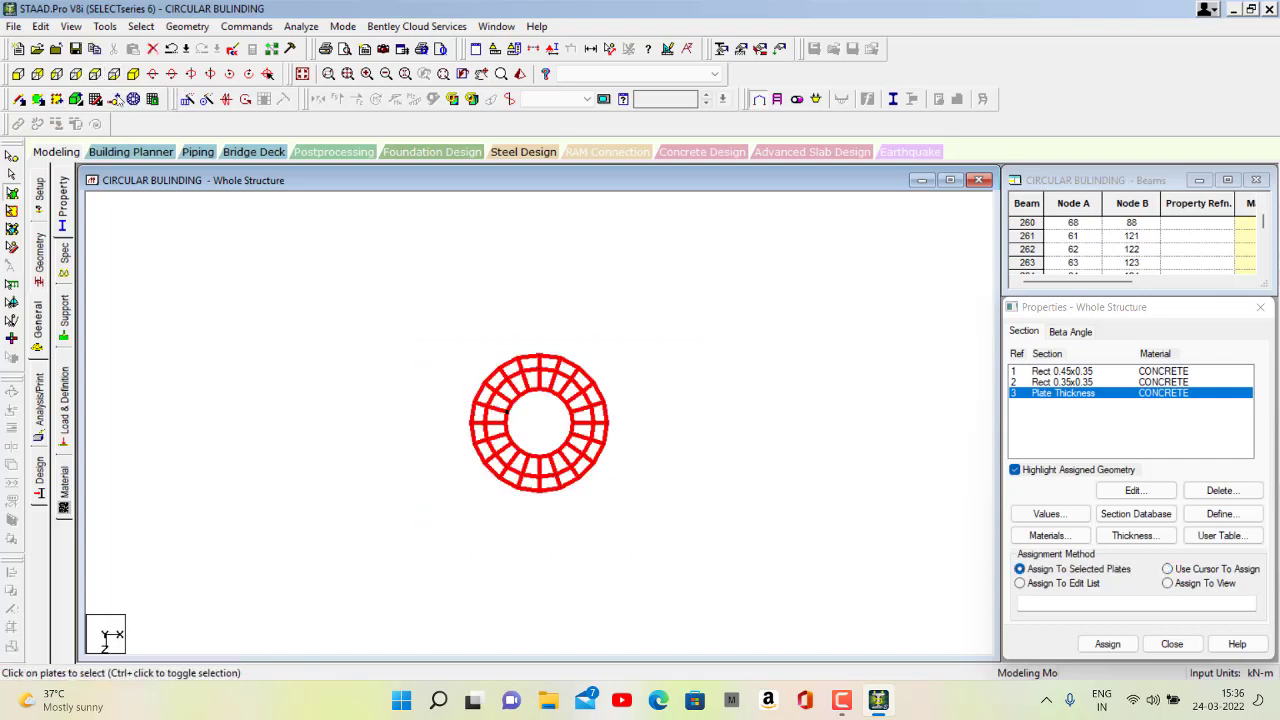
click(133, 74)
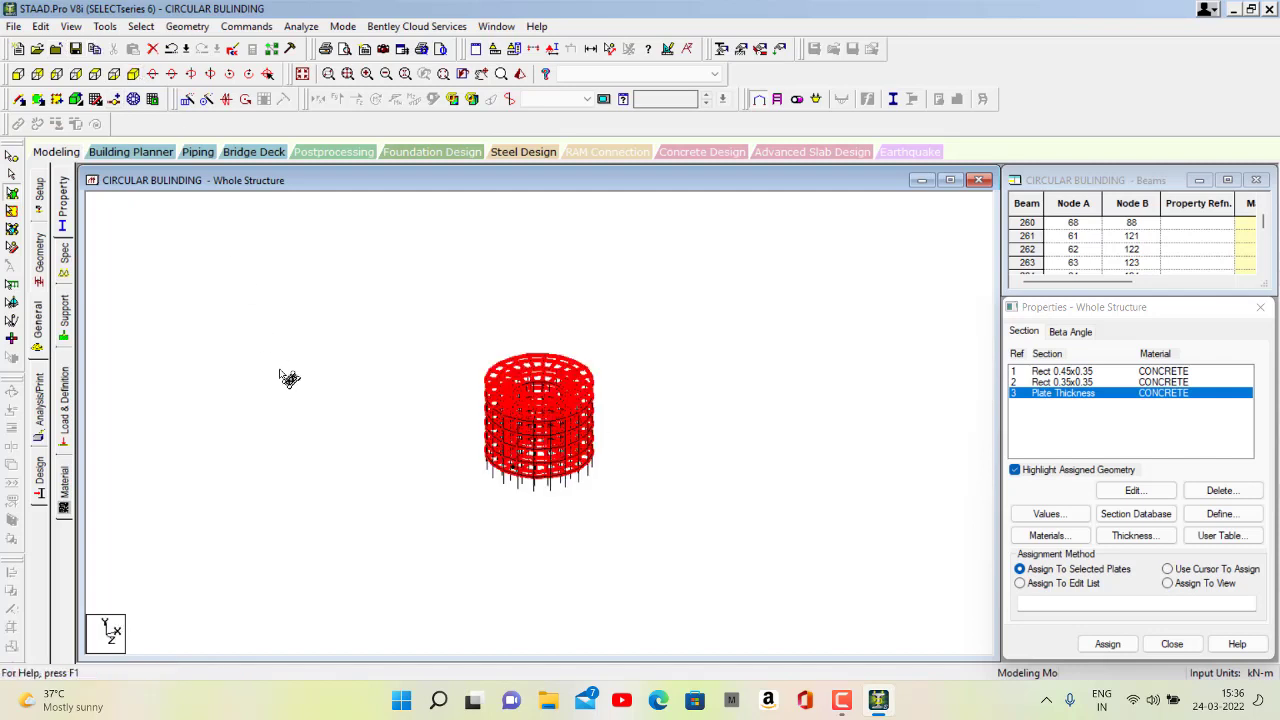
click(320, 416)
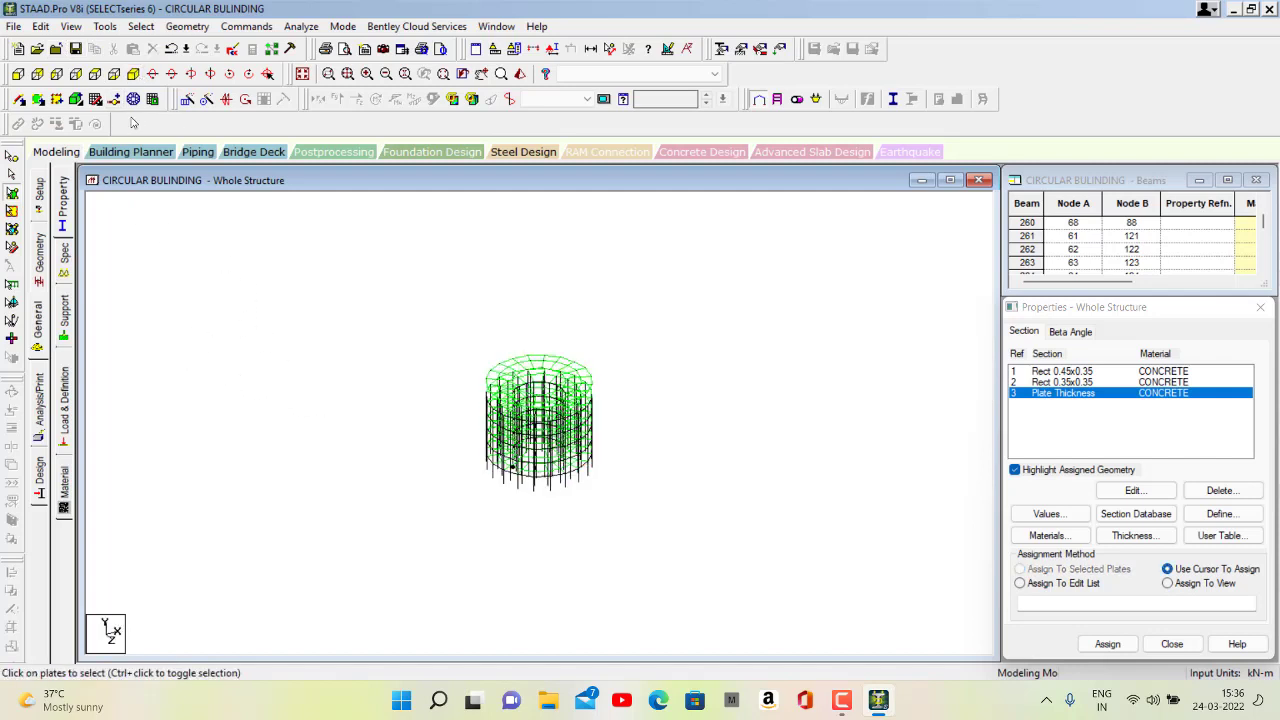
Delete the extra ring of plates above the roof level in the front view, accept the auto save, and check the remaining plates
click(19, 76)
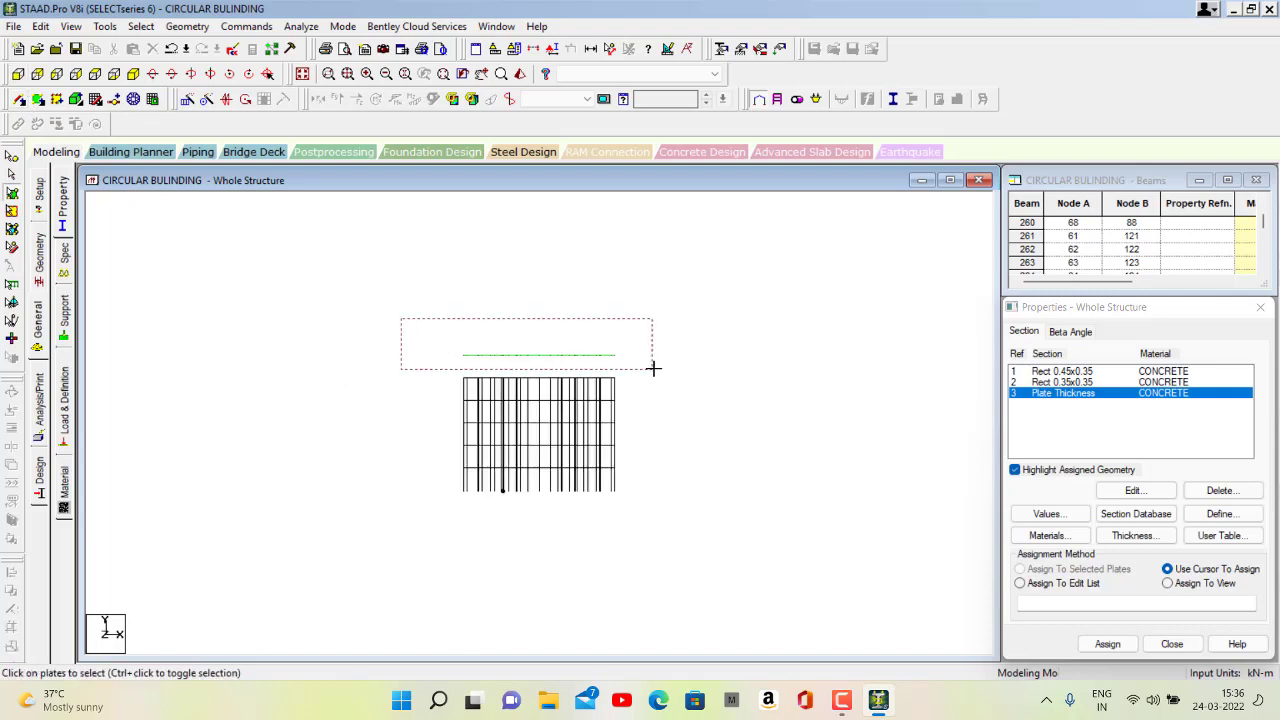
drag(653, 369, 656, 369)
key(Delete)
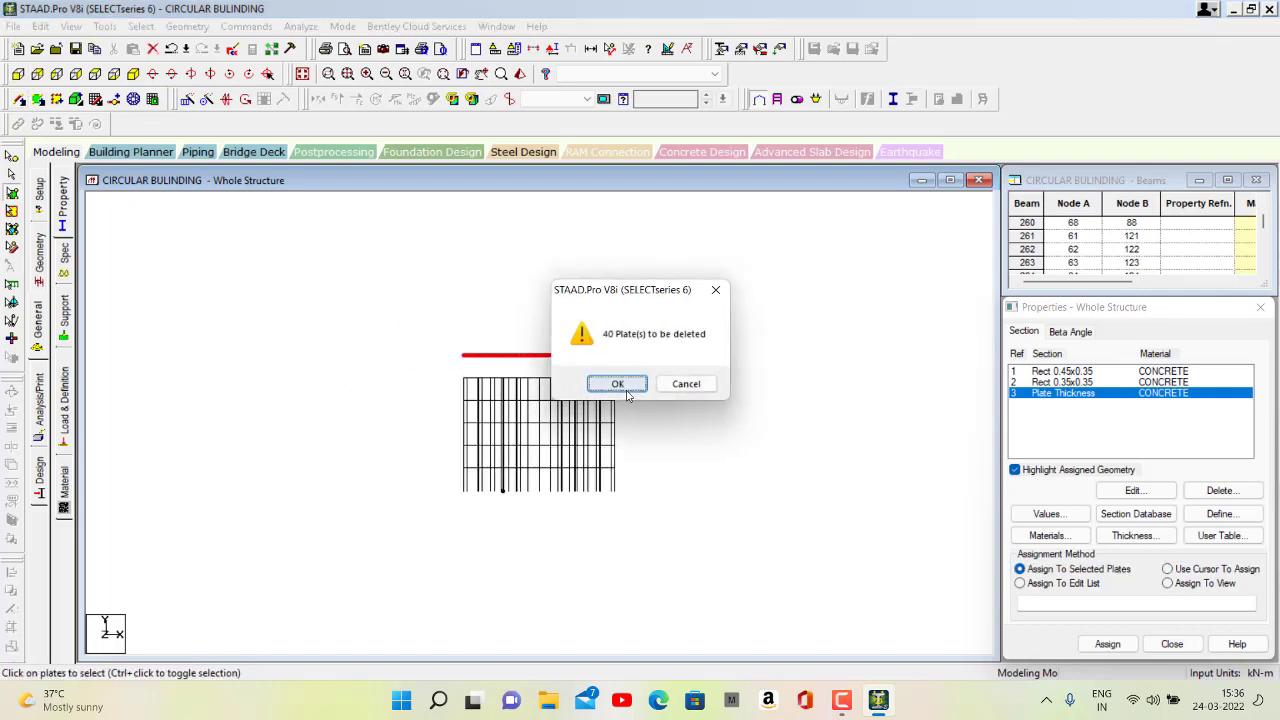
click(620, 388)
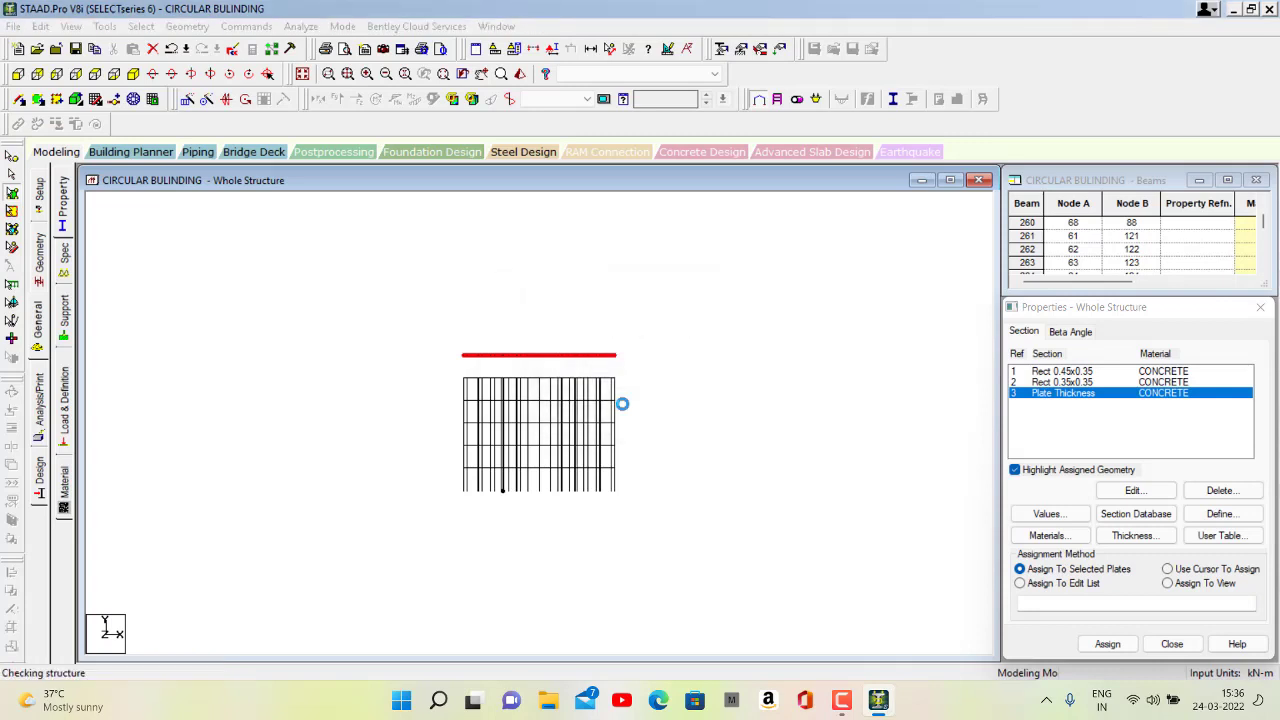
click(682, 384)
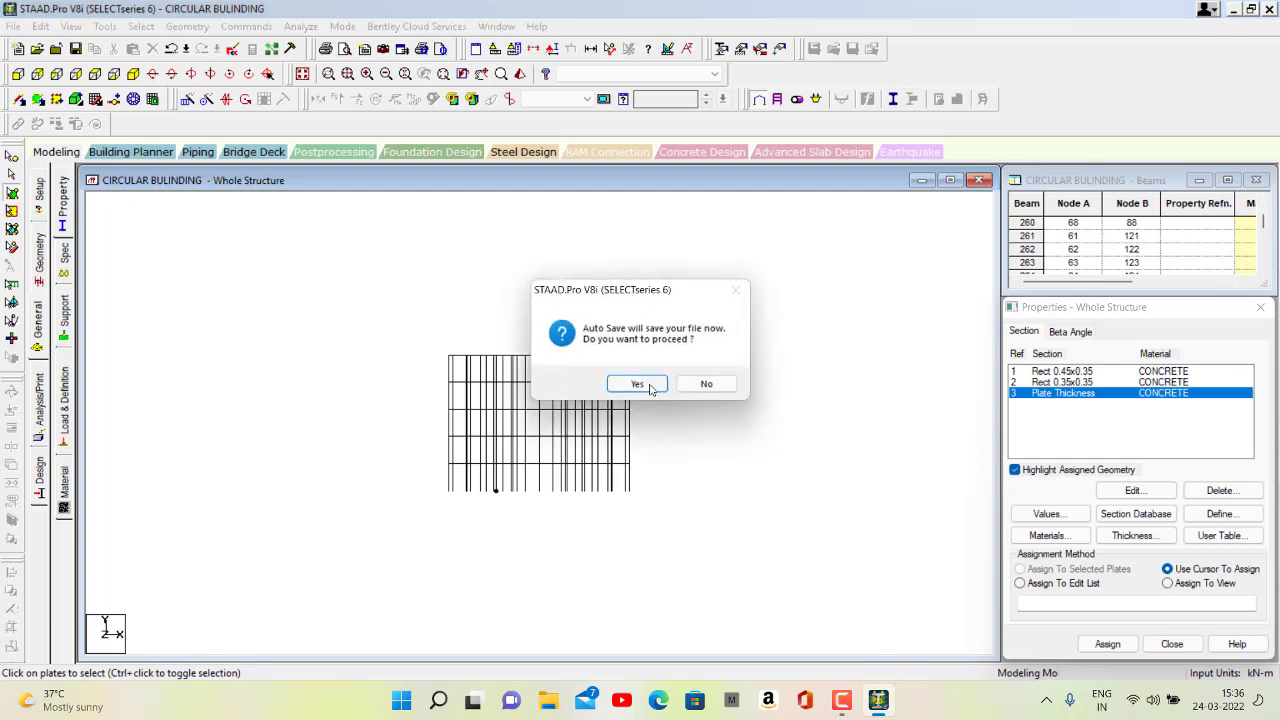
click(637, 384)
click(535, 369)
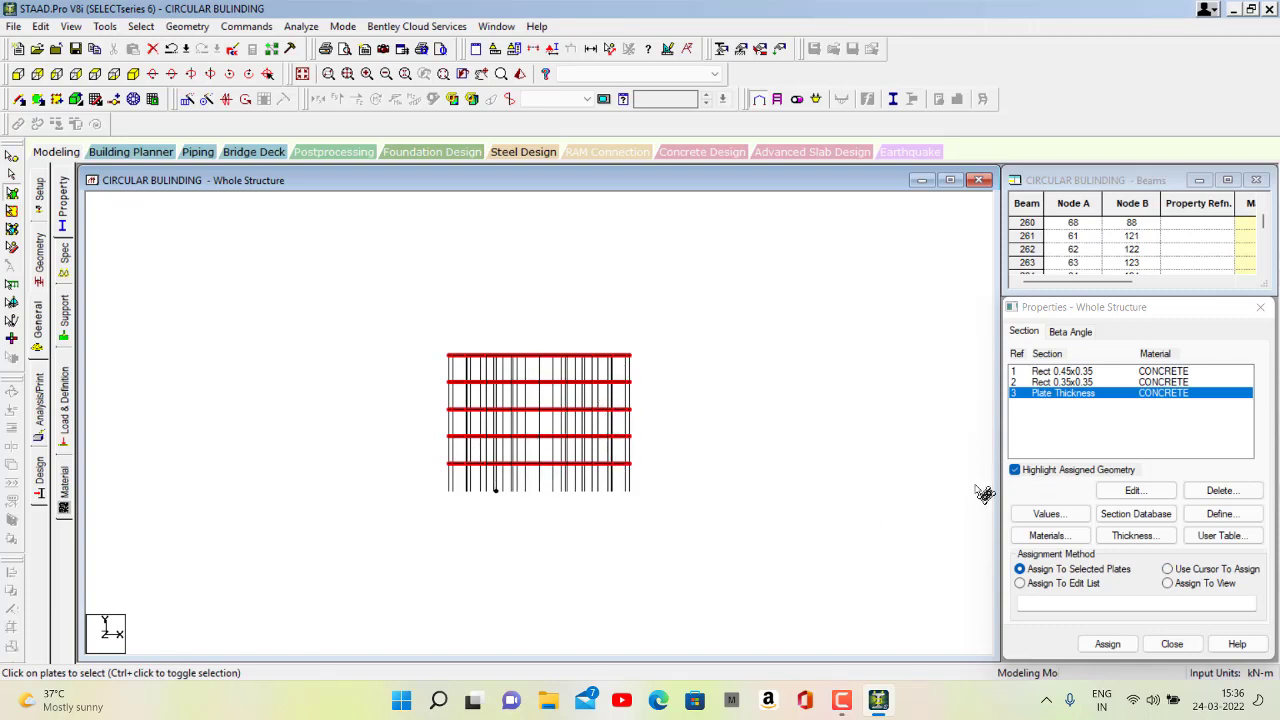
click(843, 449)
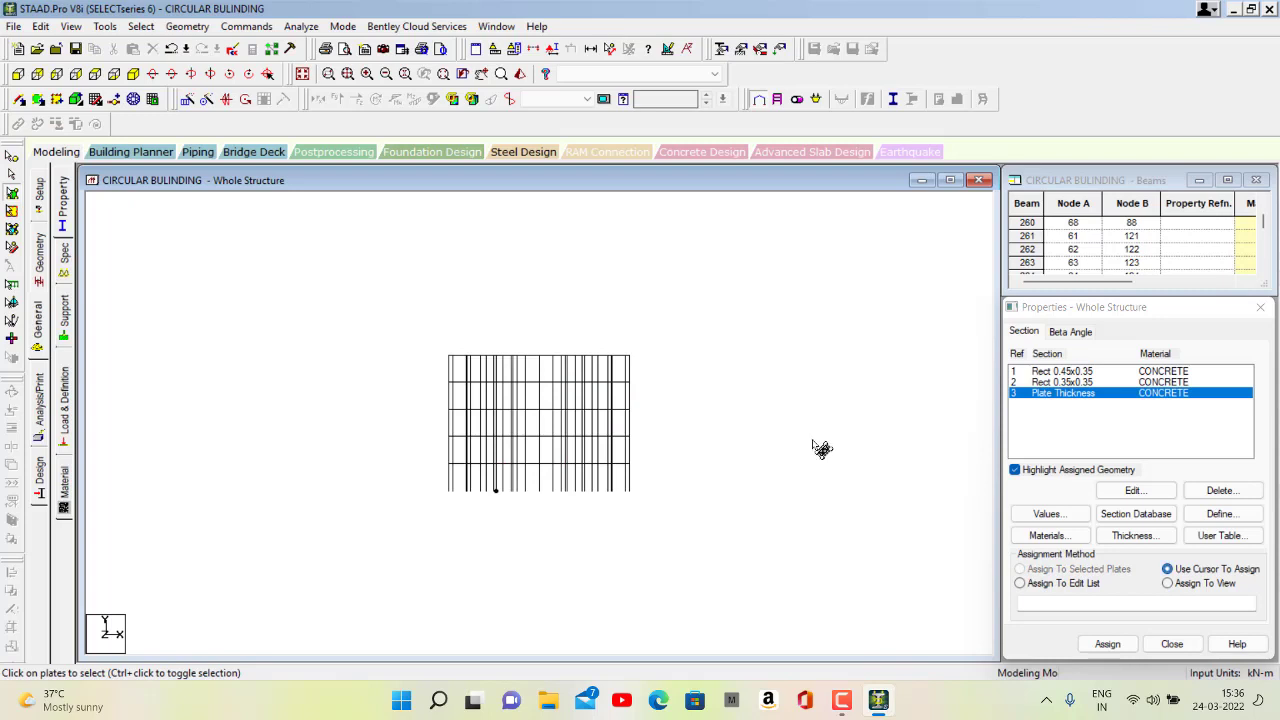
Assign the Rect 0.45x0.35 concrete section to all columns by selecting the beams parallel to Y
click(1047, 394)
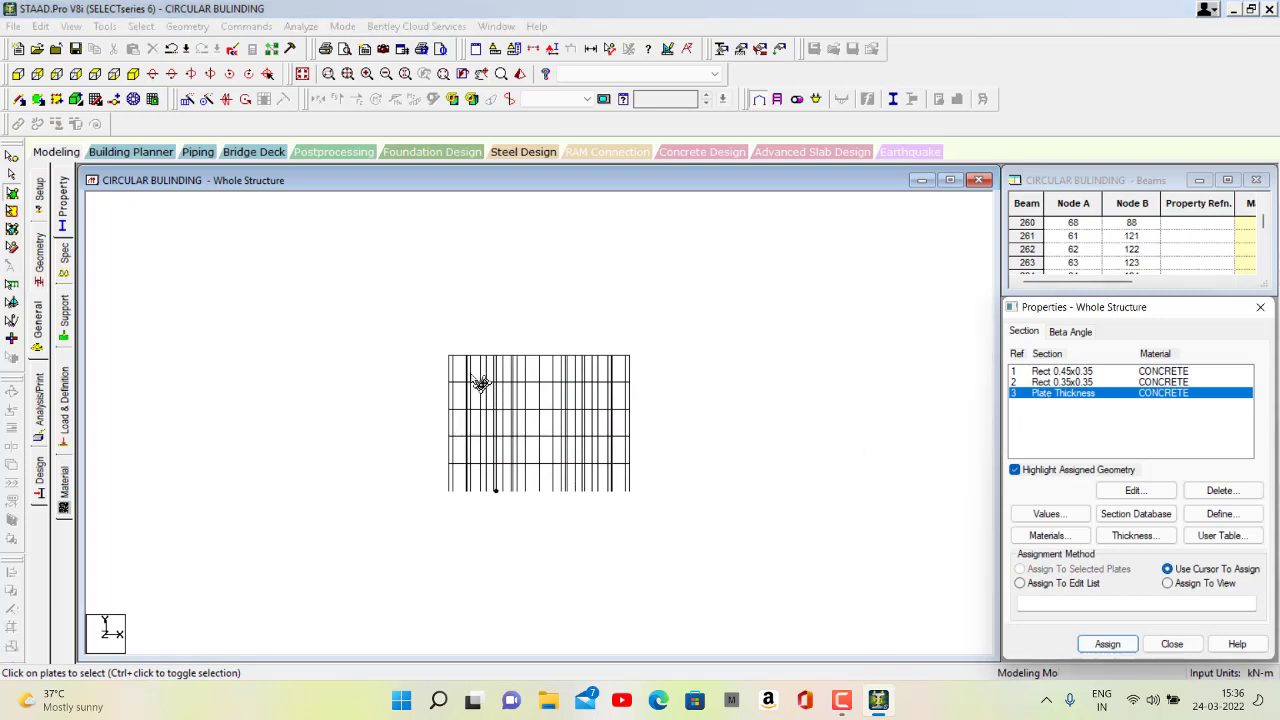
click(1056, 372)
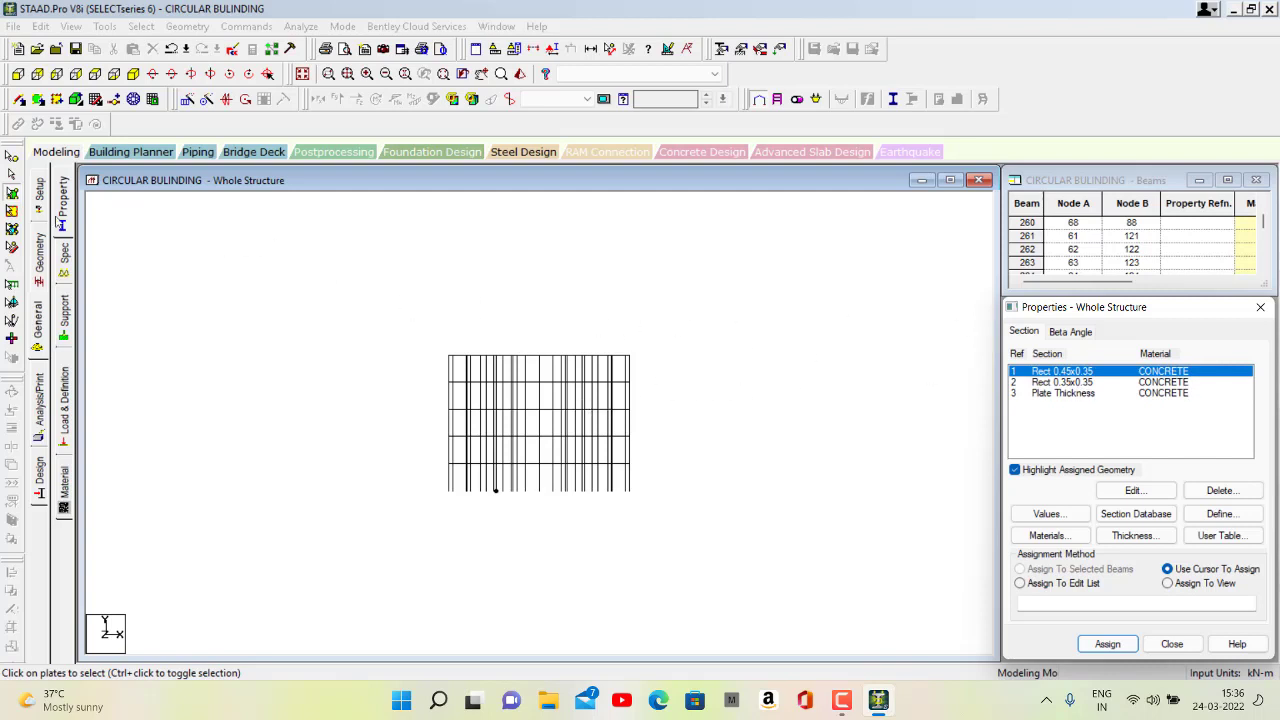
click(141, 26)
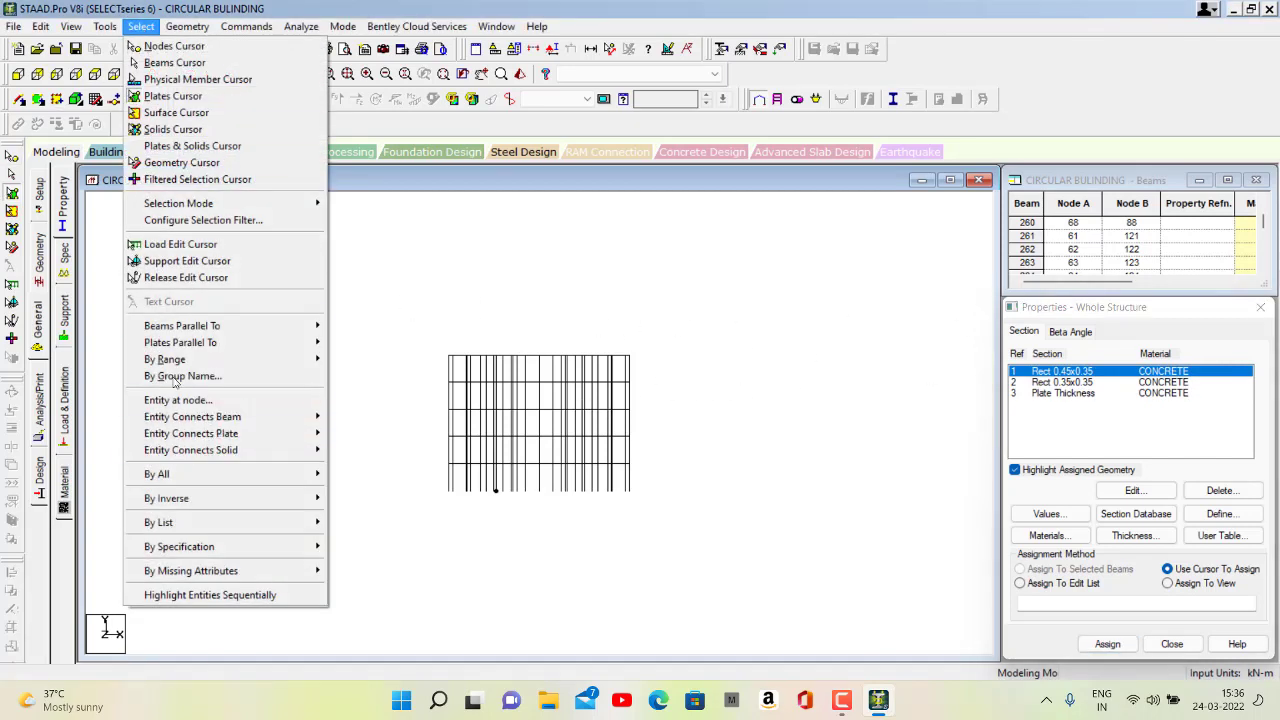
mouse_move(174, 333)
click(345, 343)
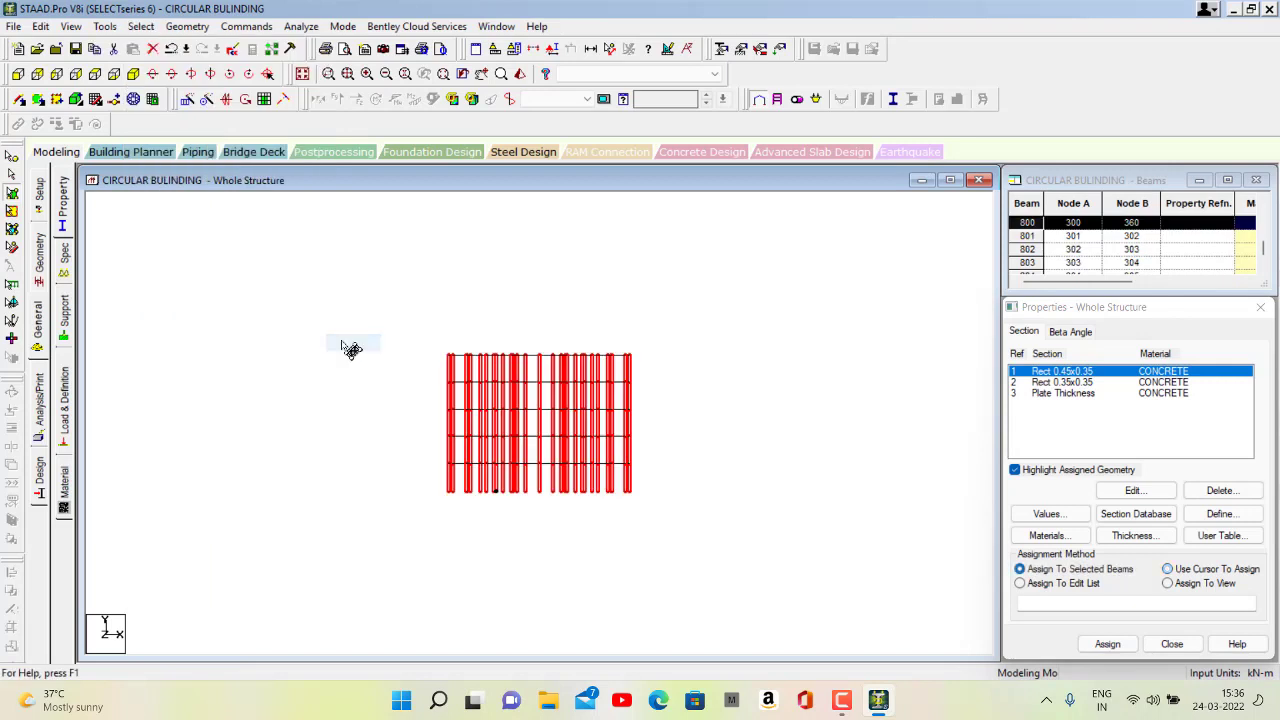
click(1104, 644)
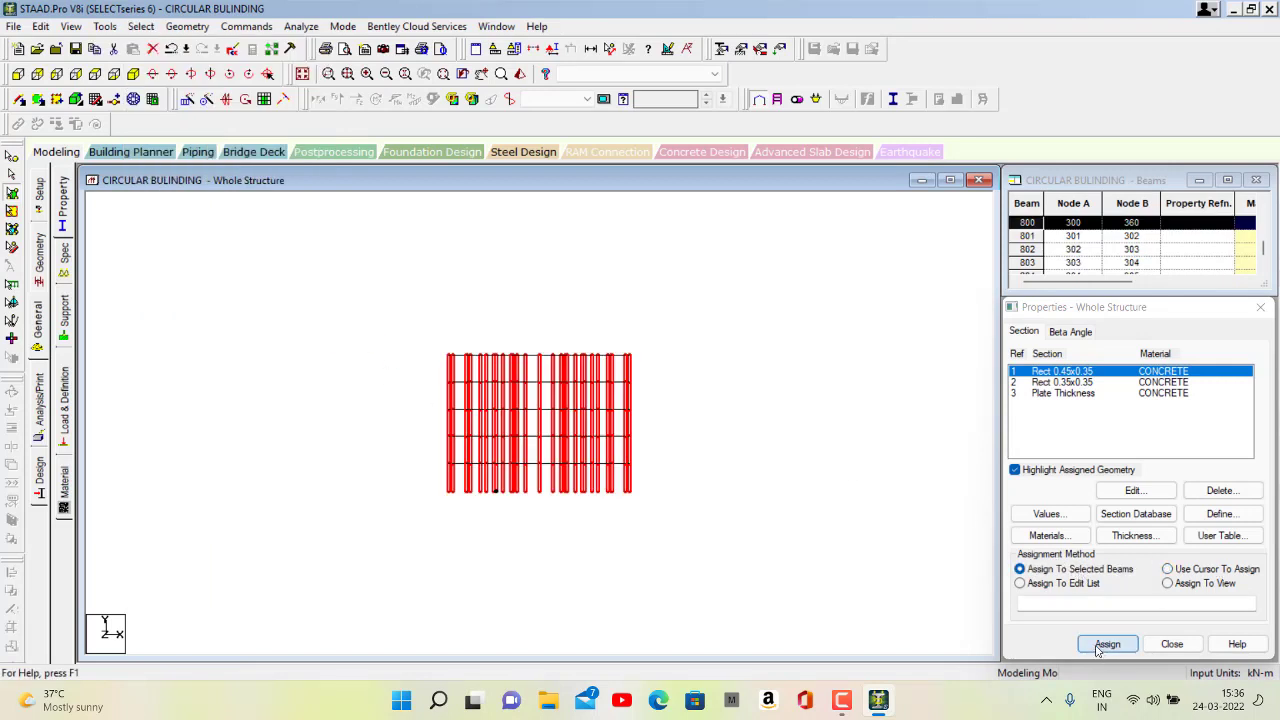
click(1164, 522)
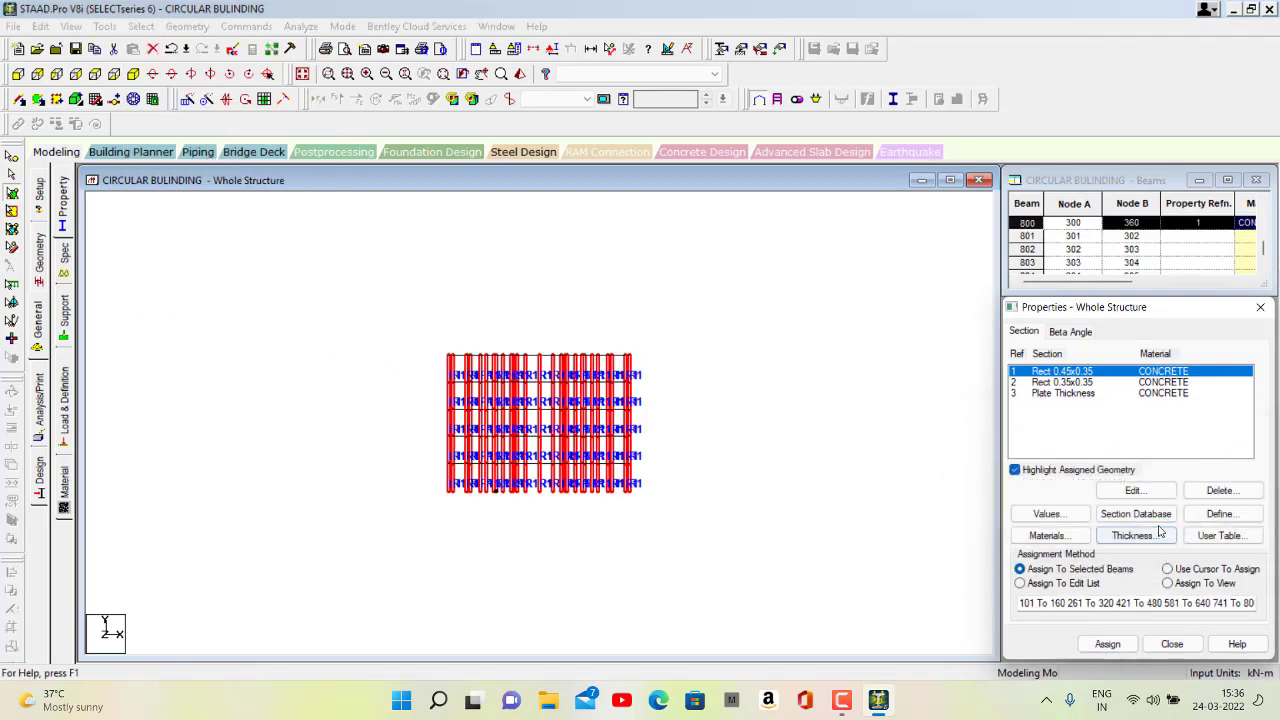
click(370, 402)
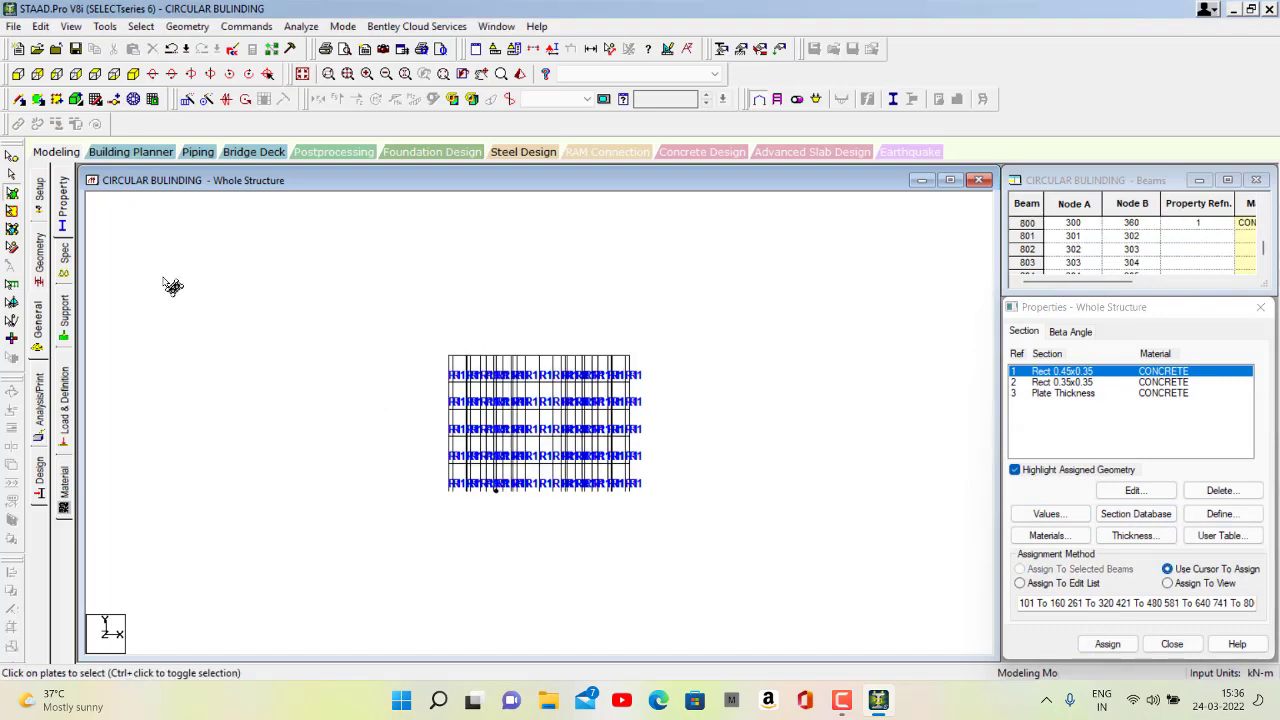
click(140, 26)
mouse_move(198, 330)
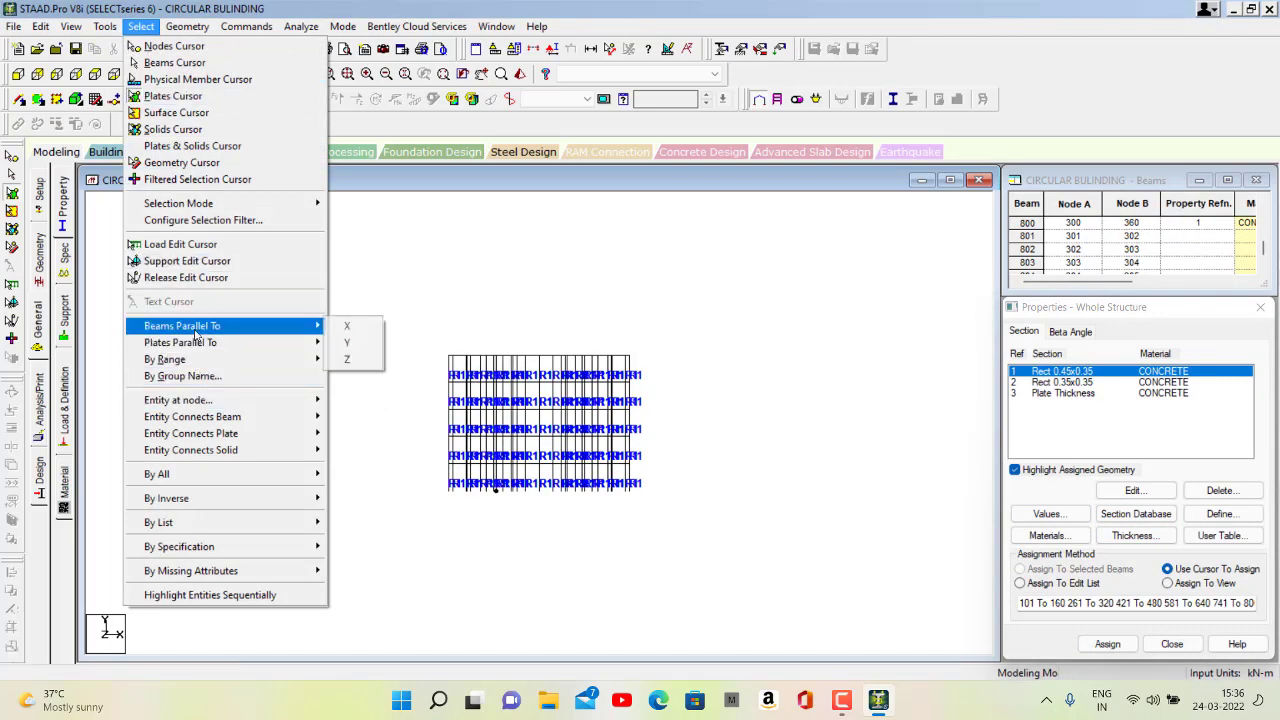
click(347, 360)
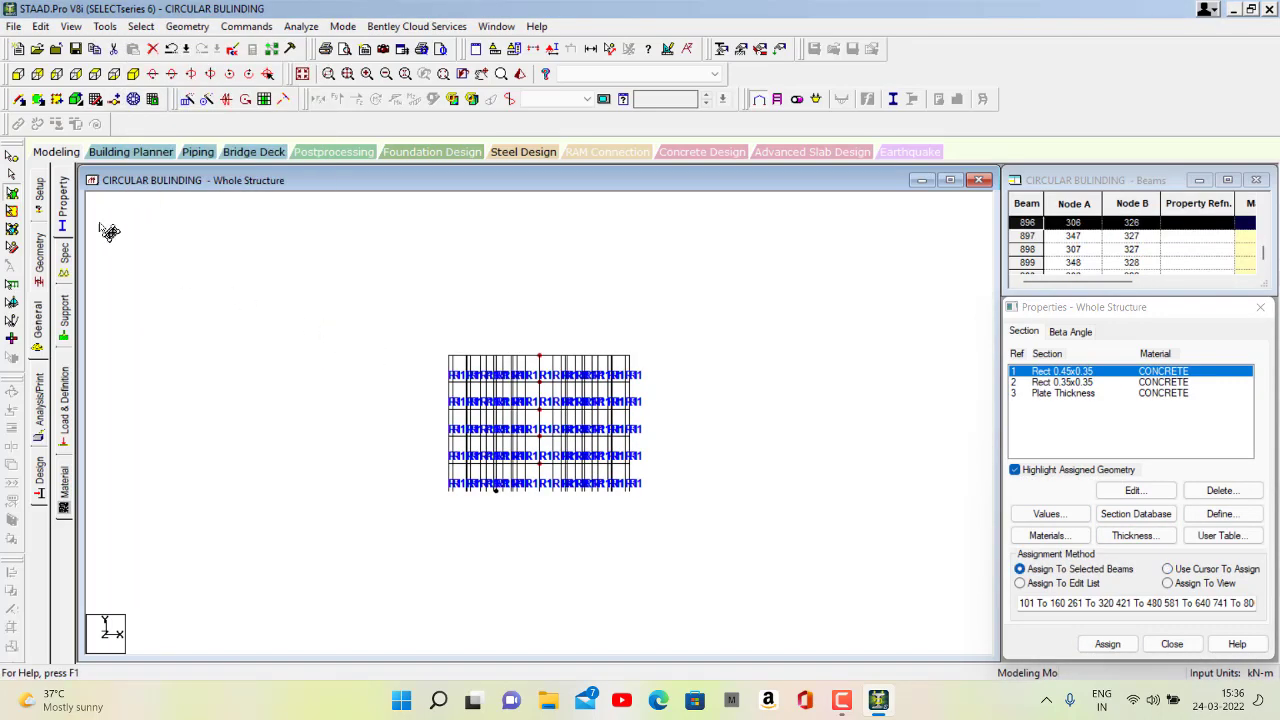
click(140, 26)
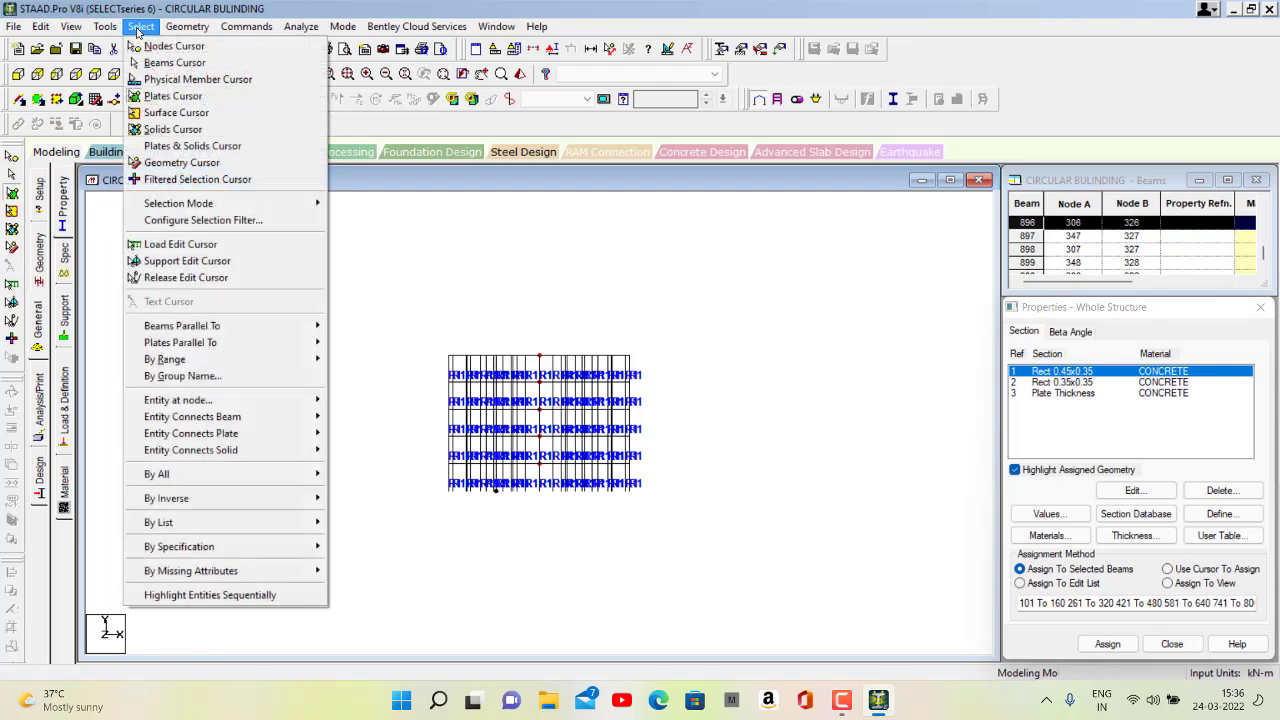
mouse_move(200, 326)
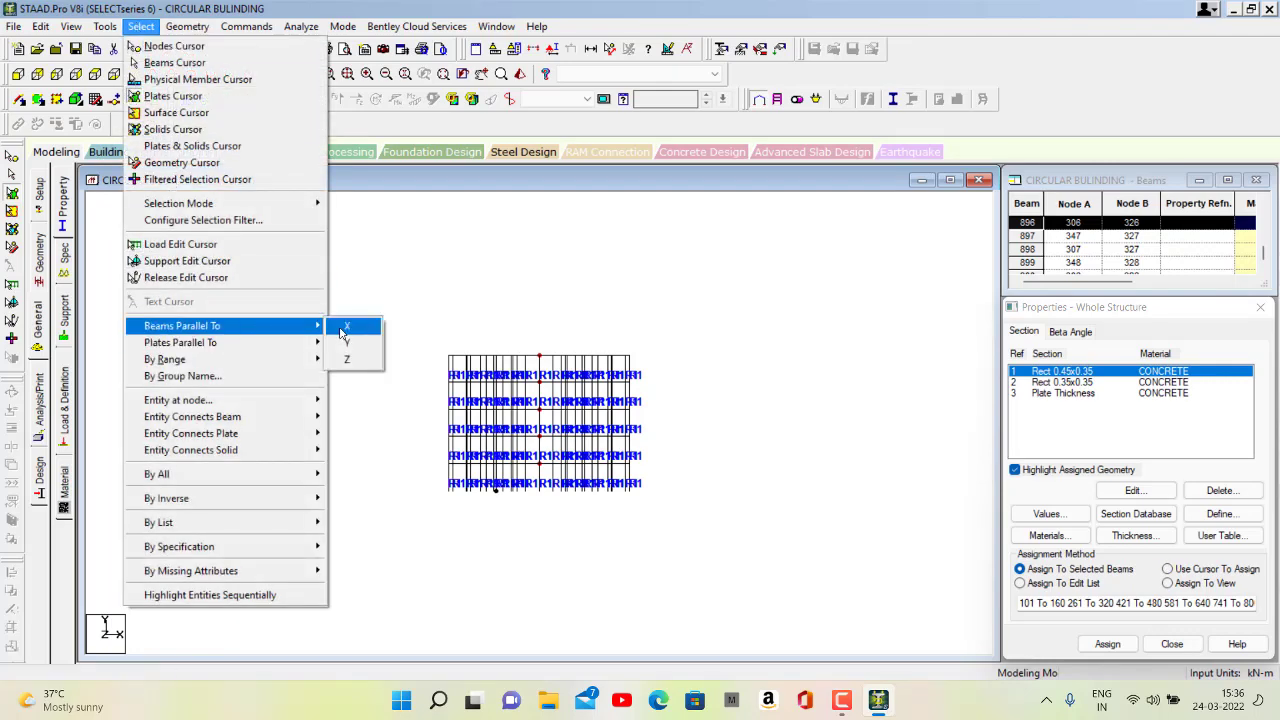
click(343, 330)
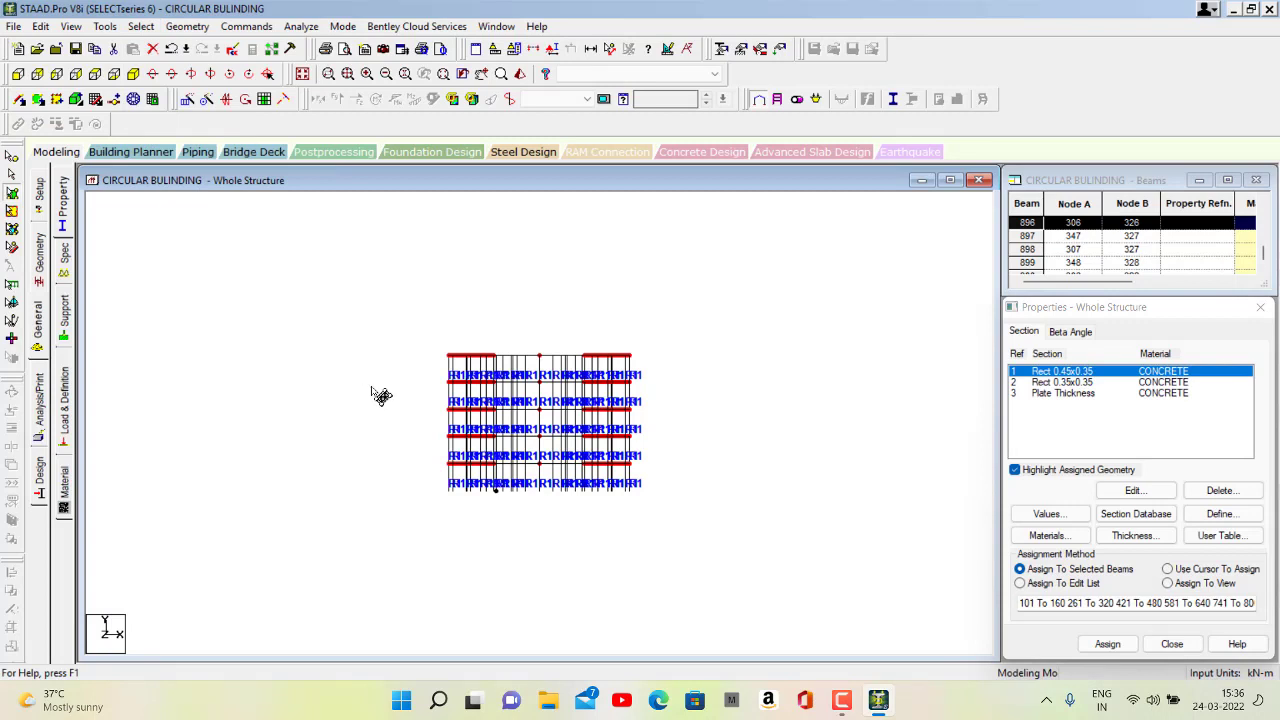
click(412, 513)
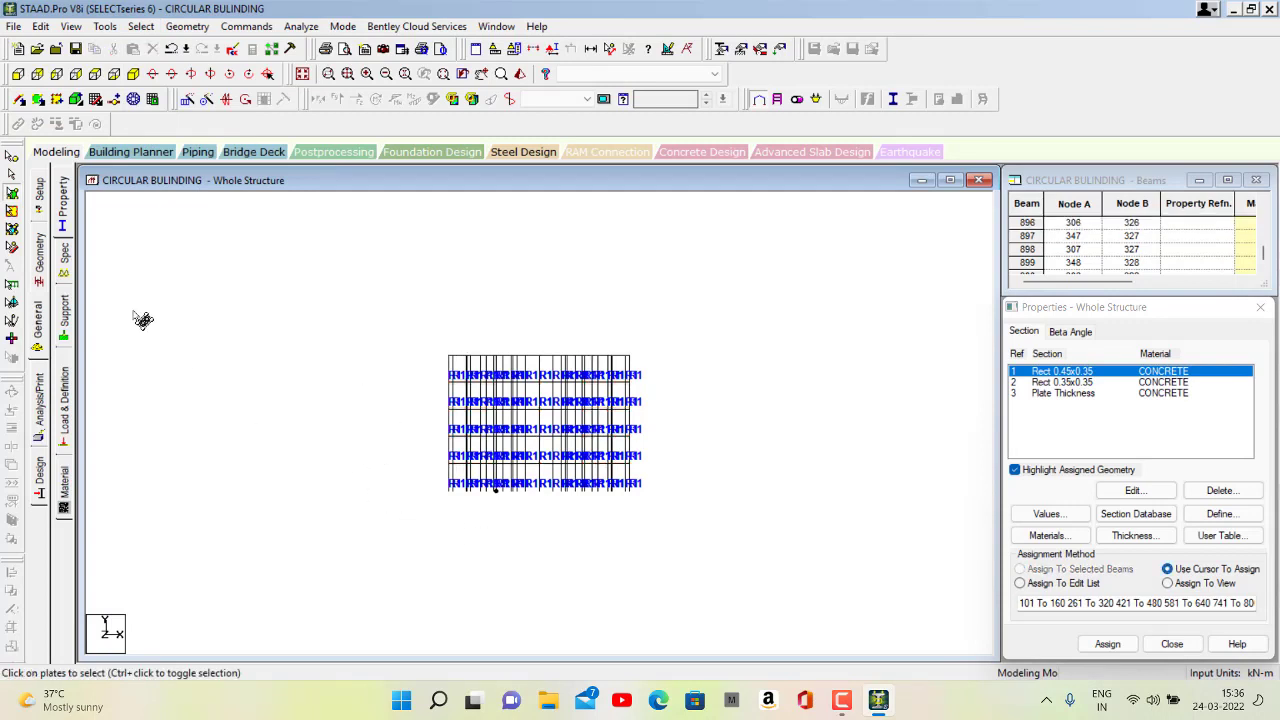
click(140, 26)
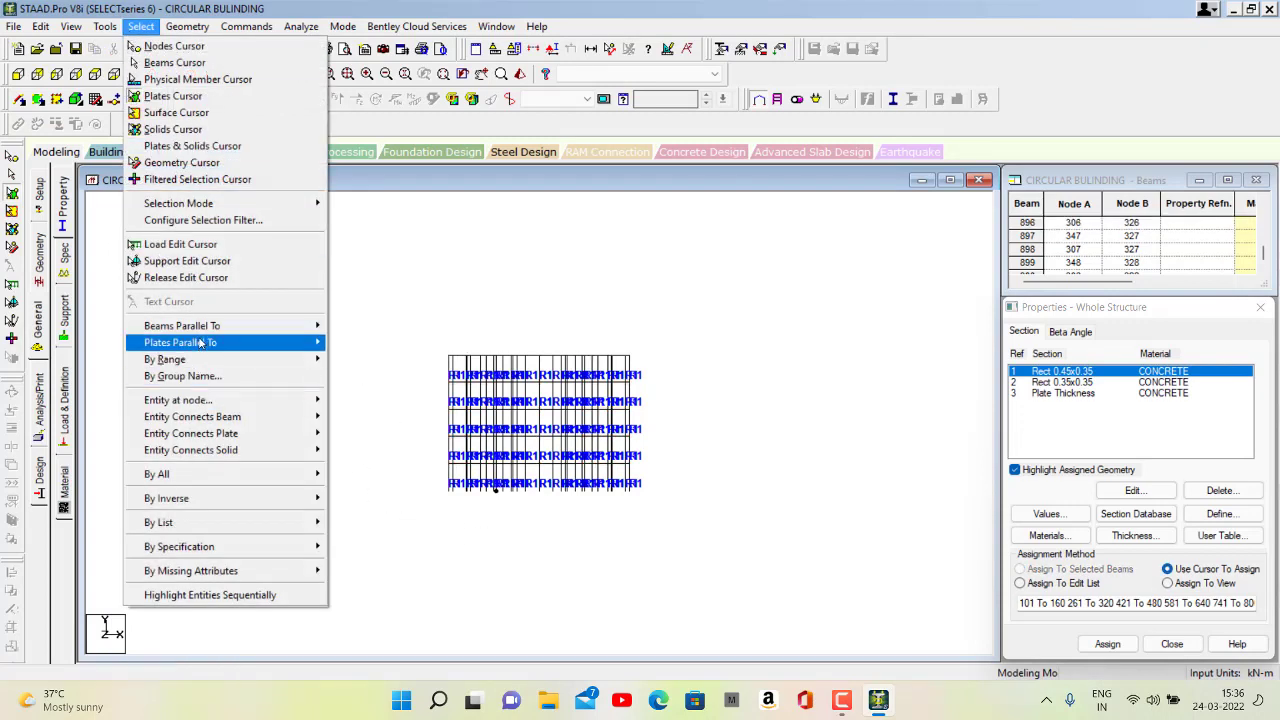
mouse_move(203, 330)
click(346, 328)
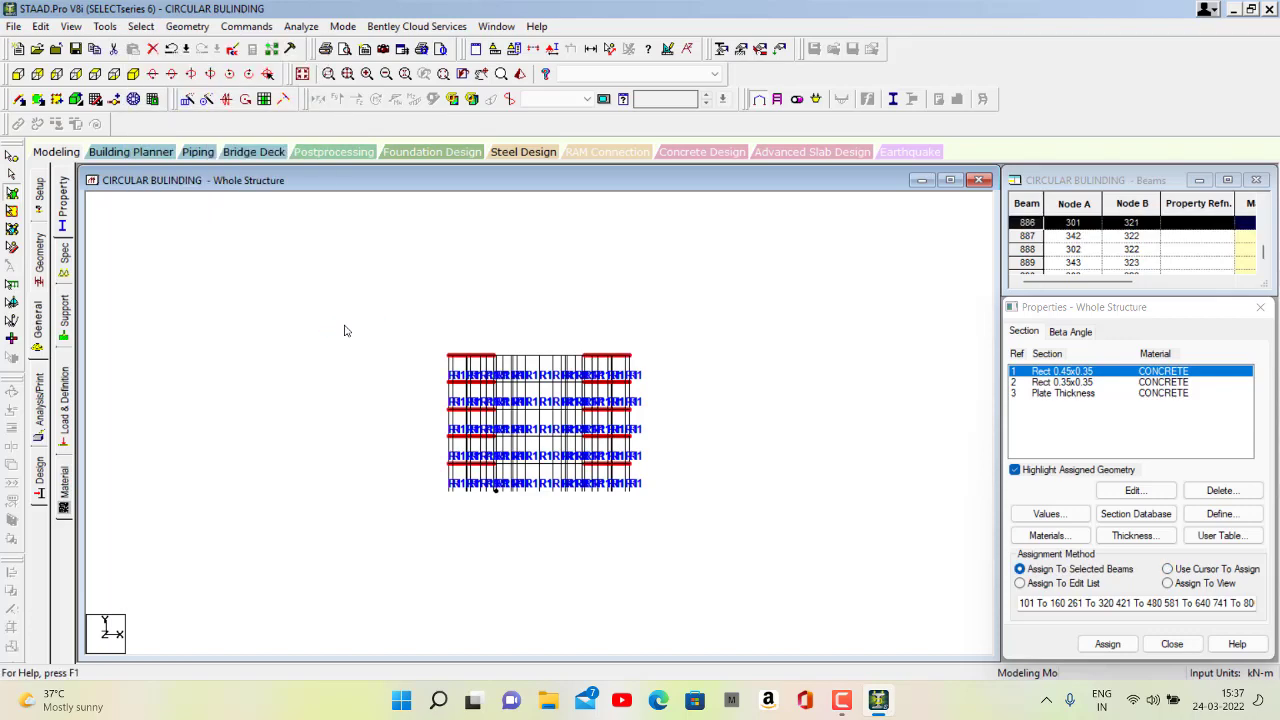
click(140, 26)
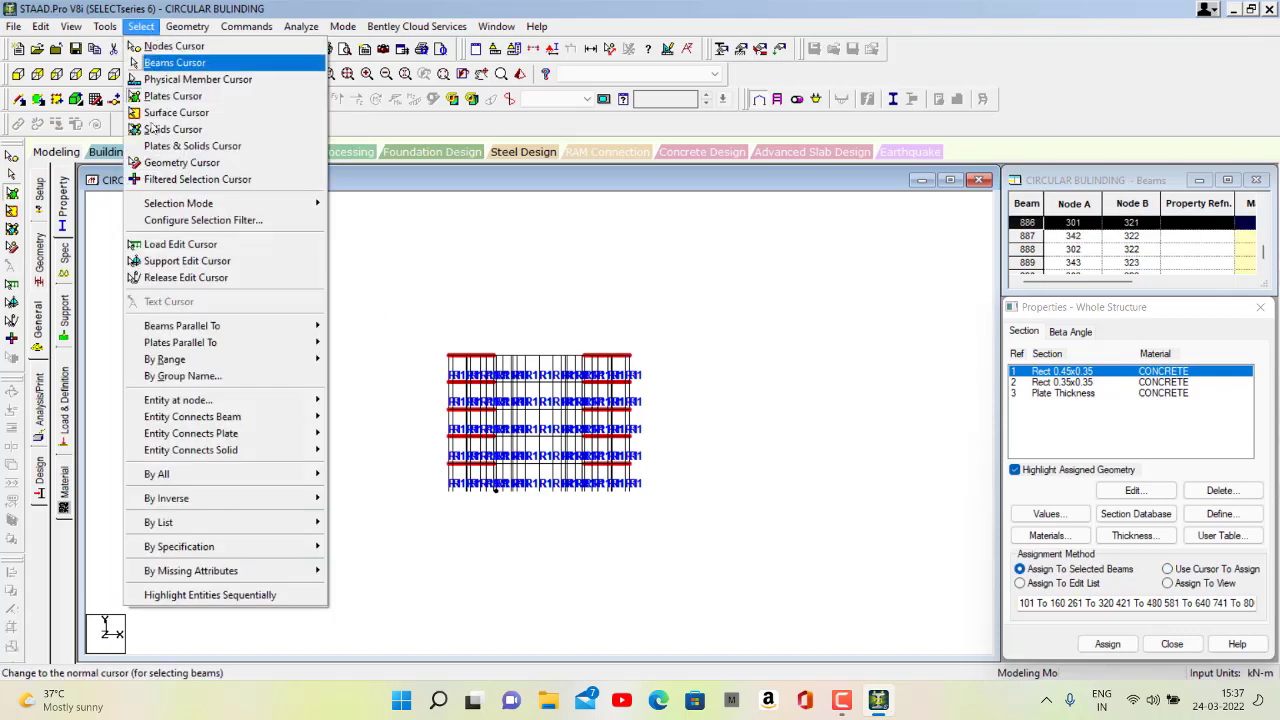
mouse_move(221, 330)
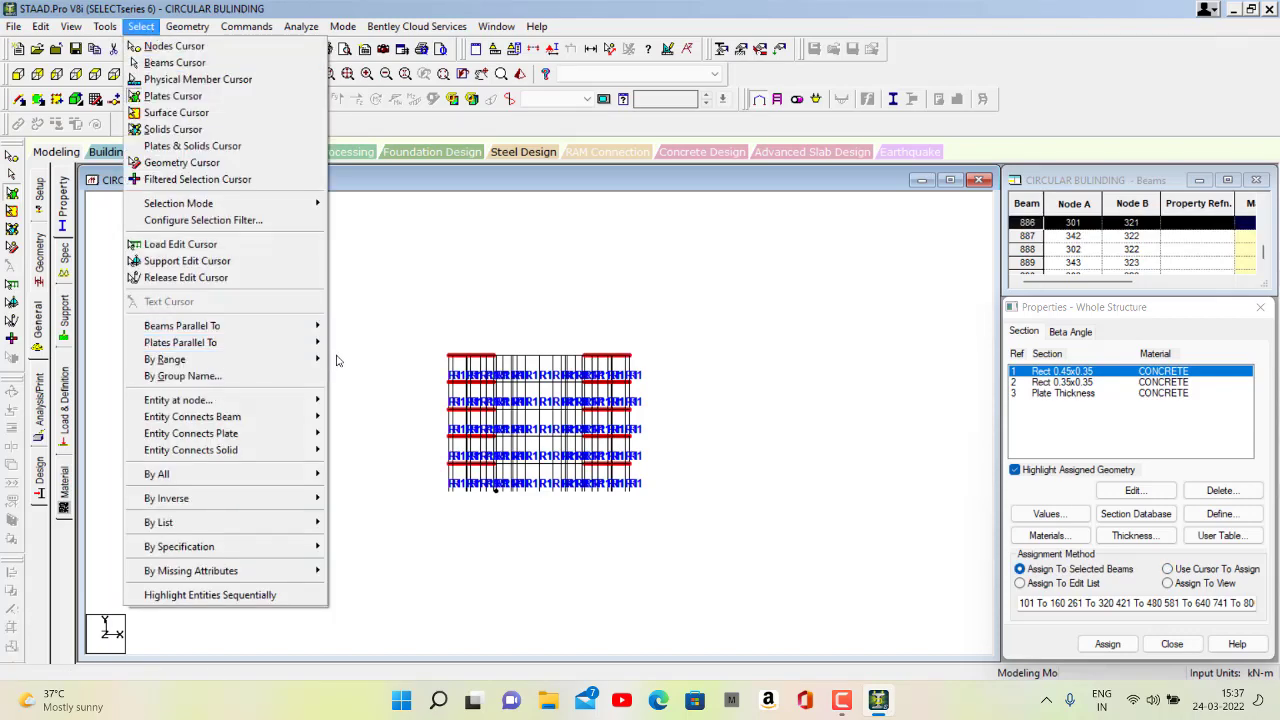
click(345, 347)
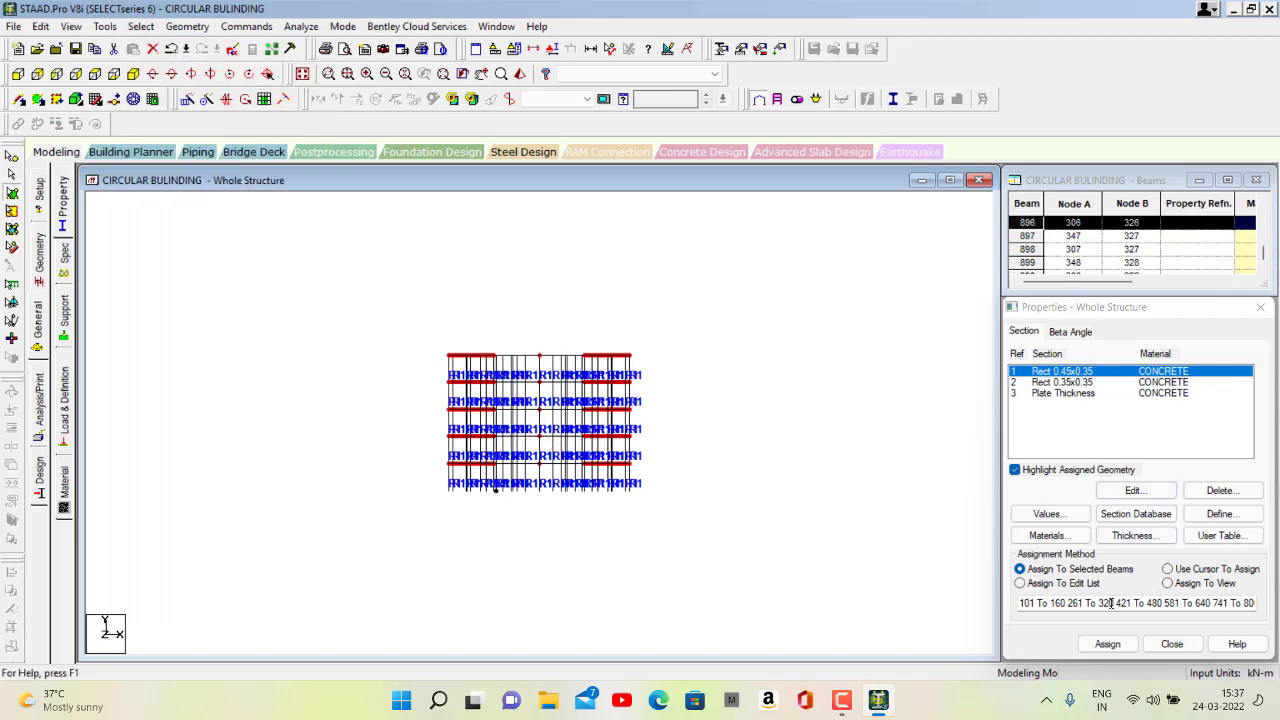
Assign the Rect 0.35x0.35 concrete section to all beams parallel to X and Z
click(1068, 382)
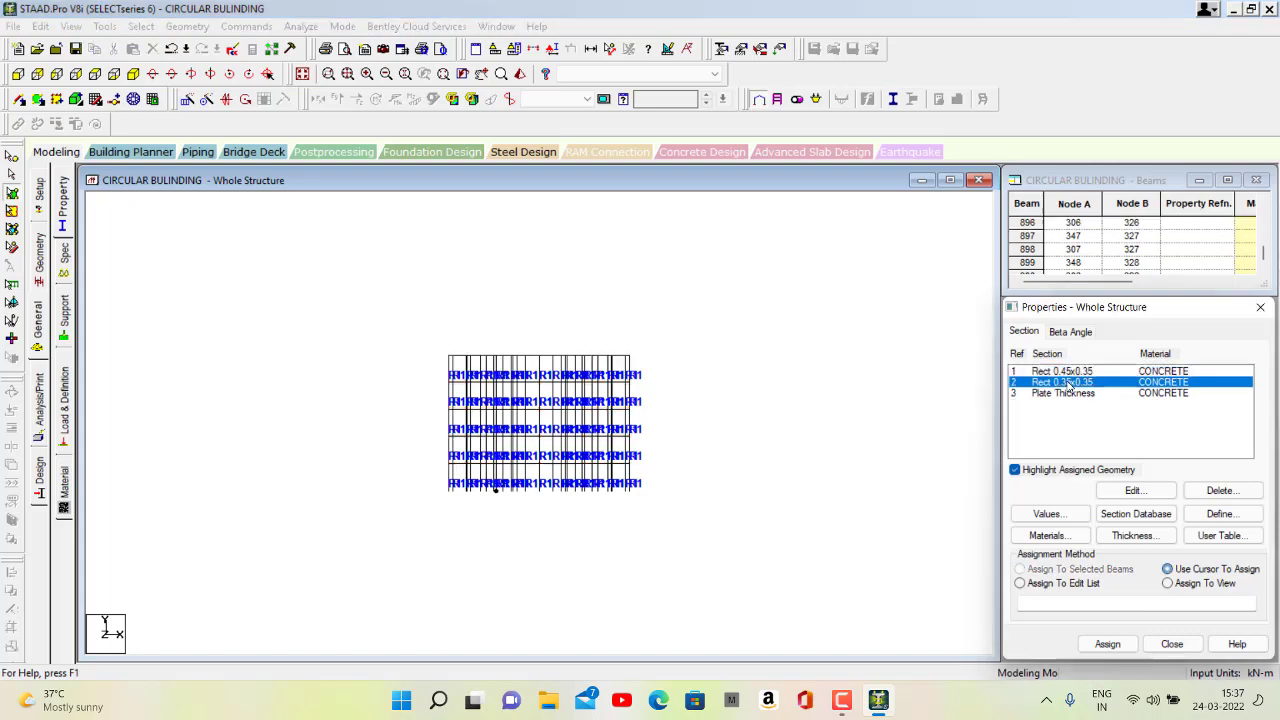
click(140, 26)
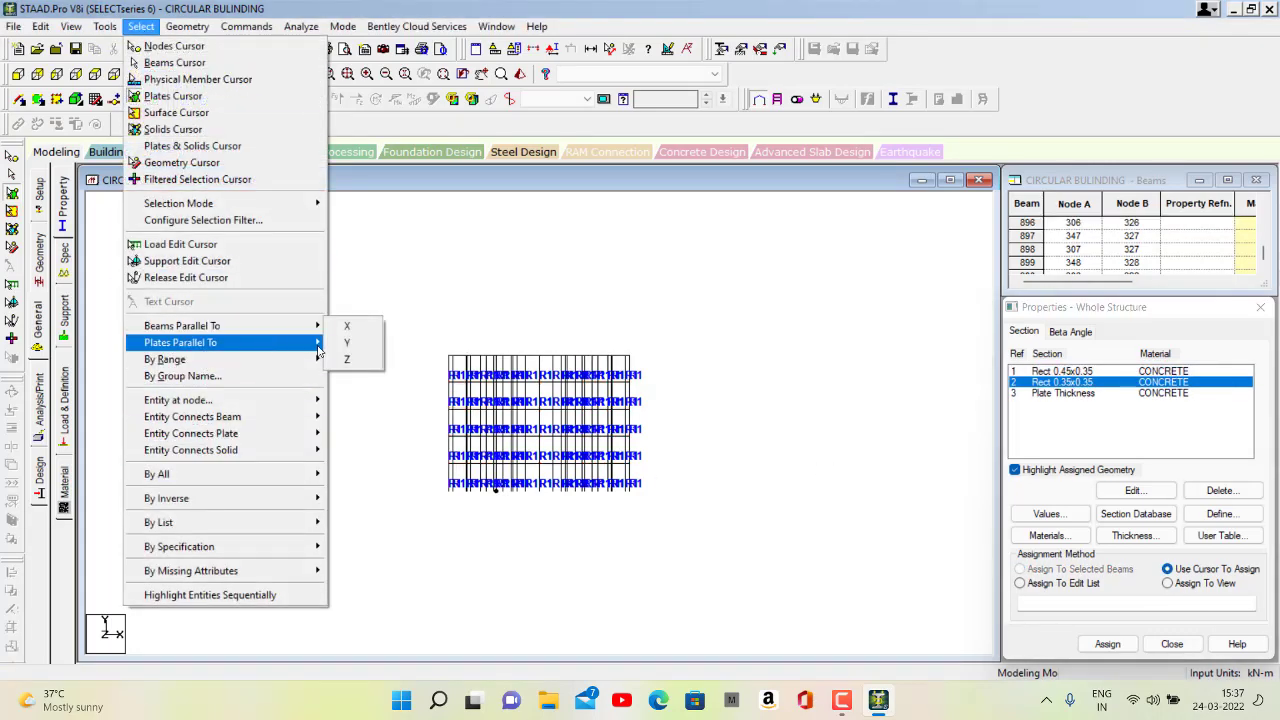
click(346, 326)
click(140, 26)
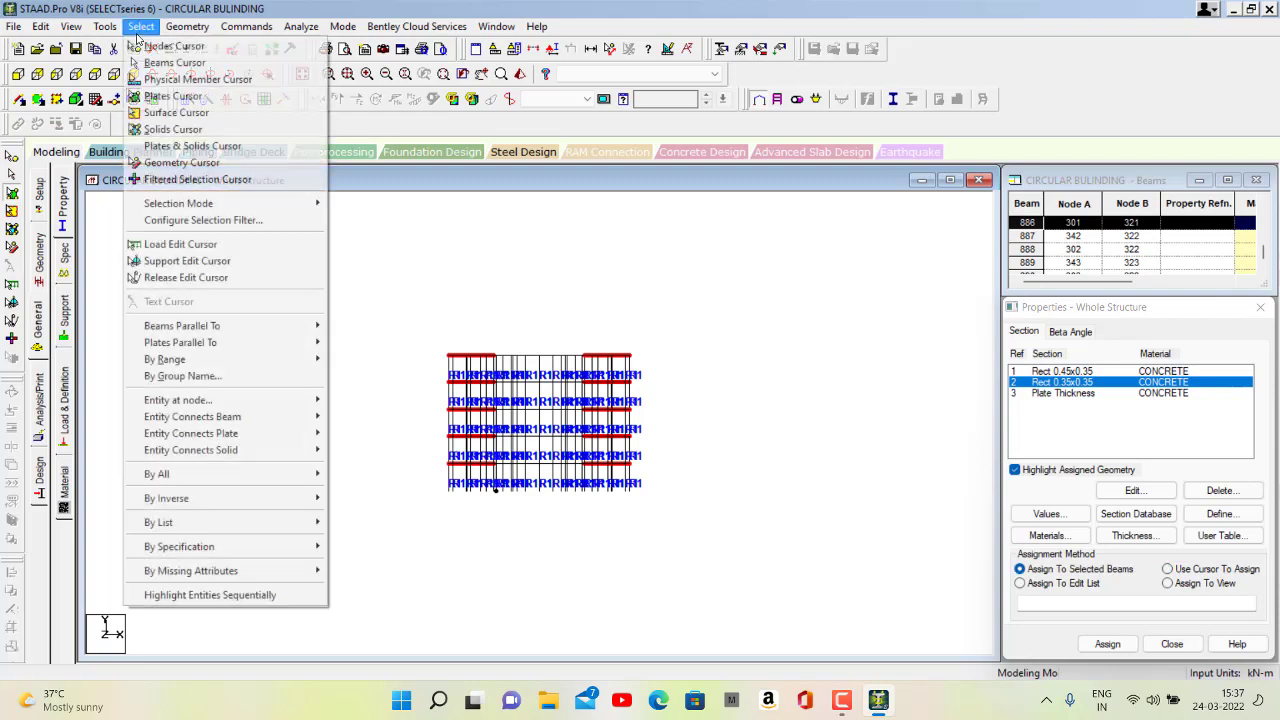
mouse_move(265, 334)
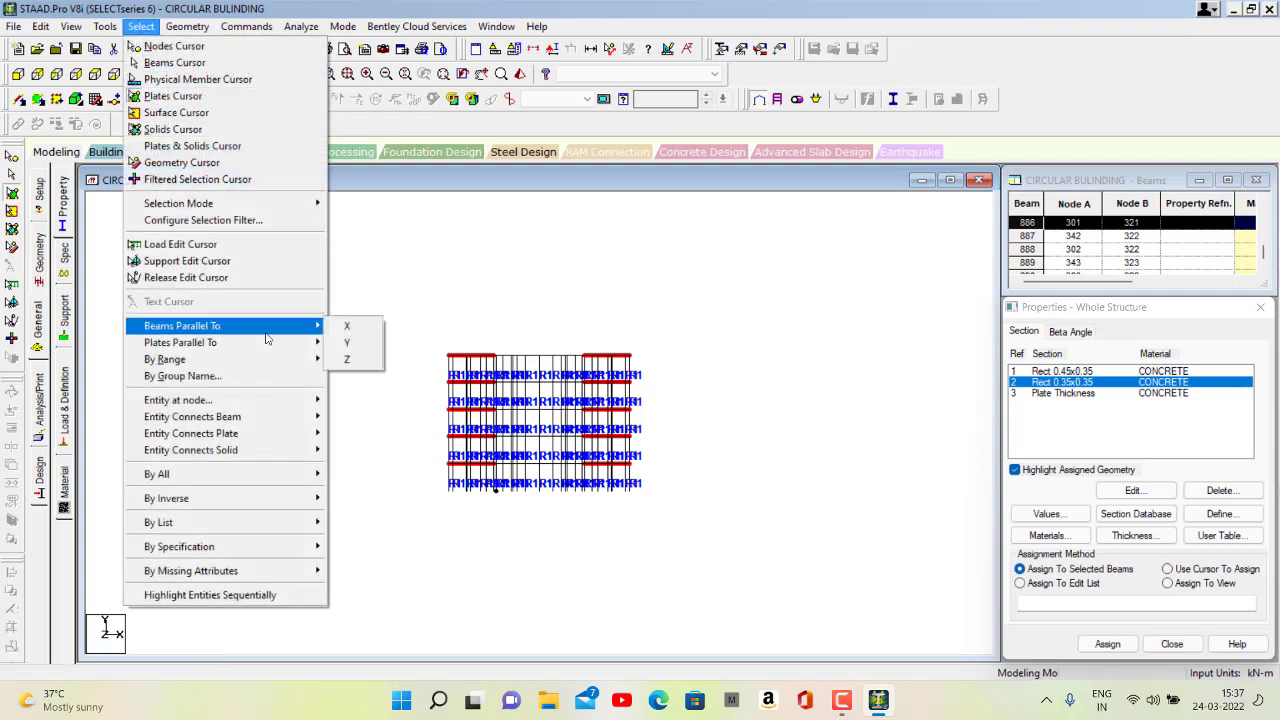
click(347, 359)
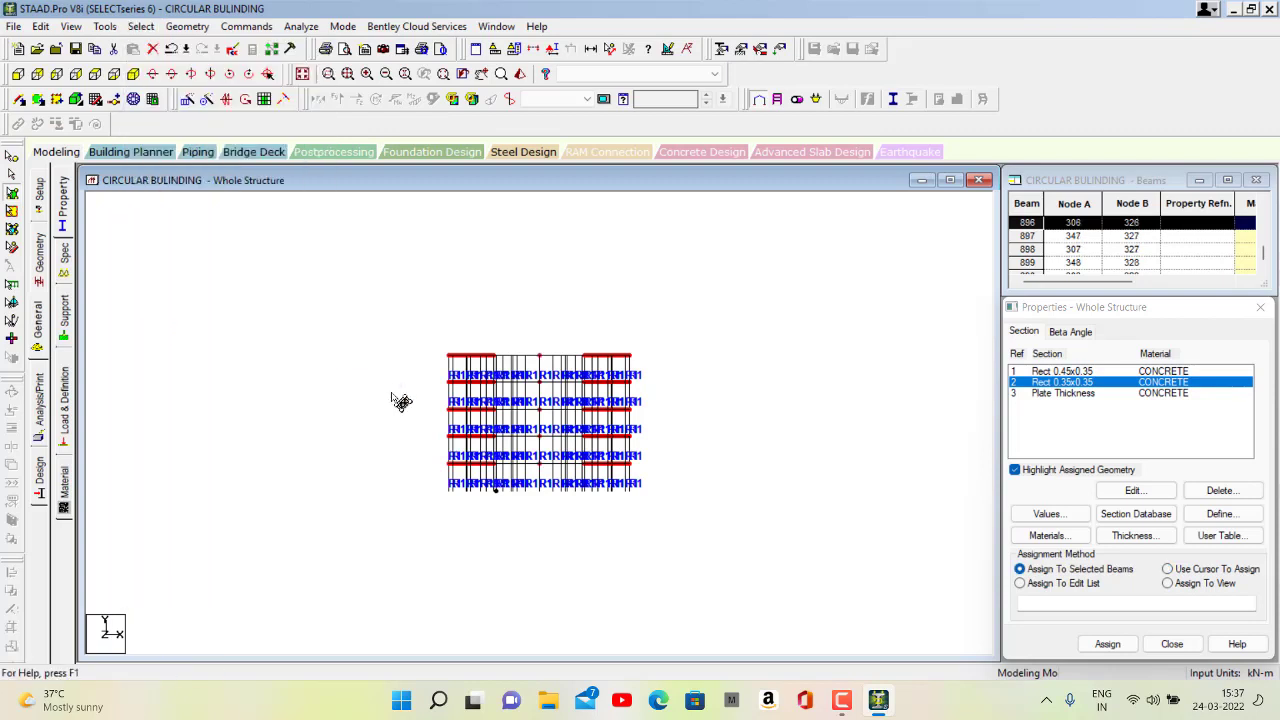
click(1107, 645)
click(1164, 524)
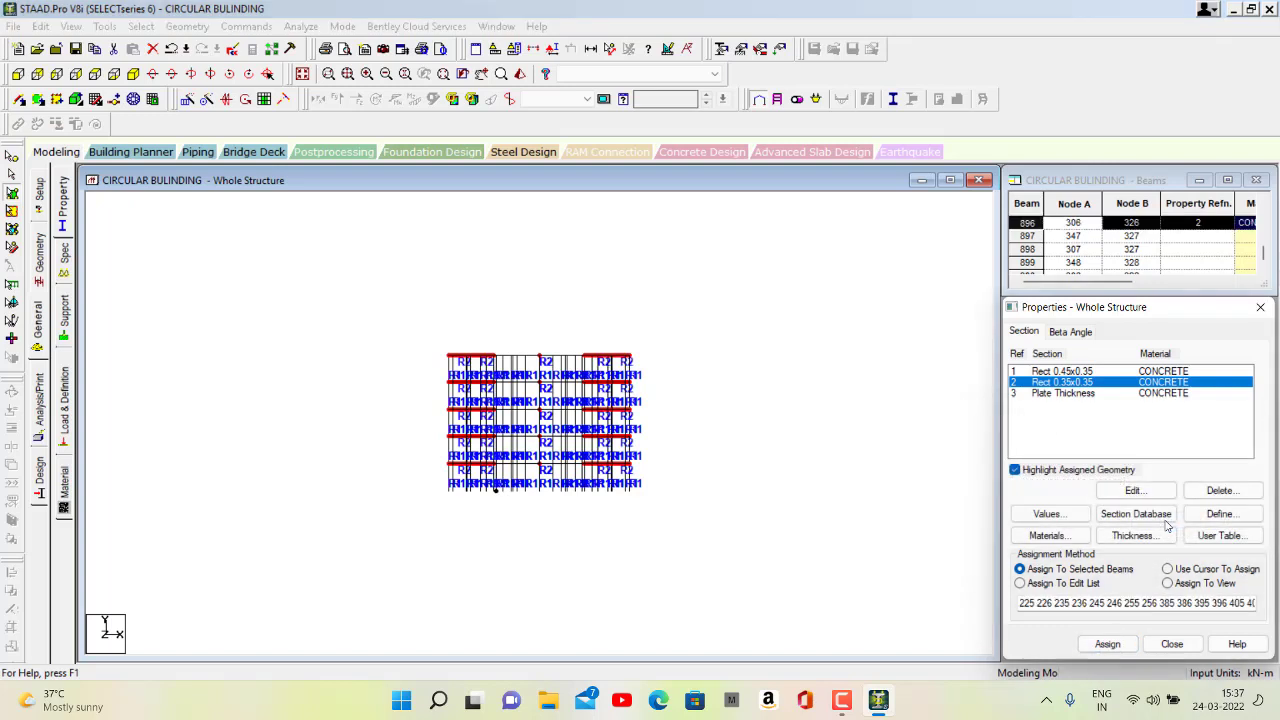
Assign the concrete Plate Thickness property to all slab plates using Assign To View
click(1062, 393)
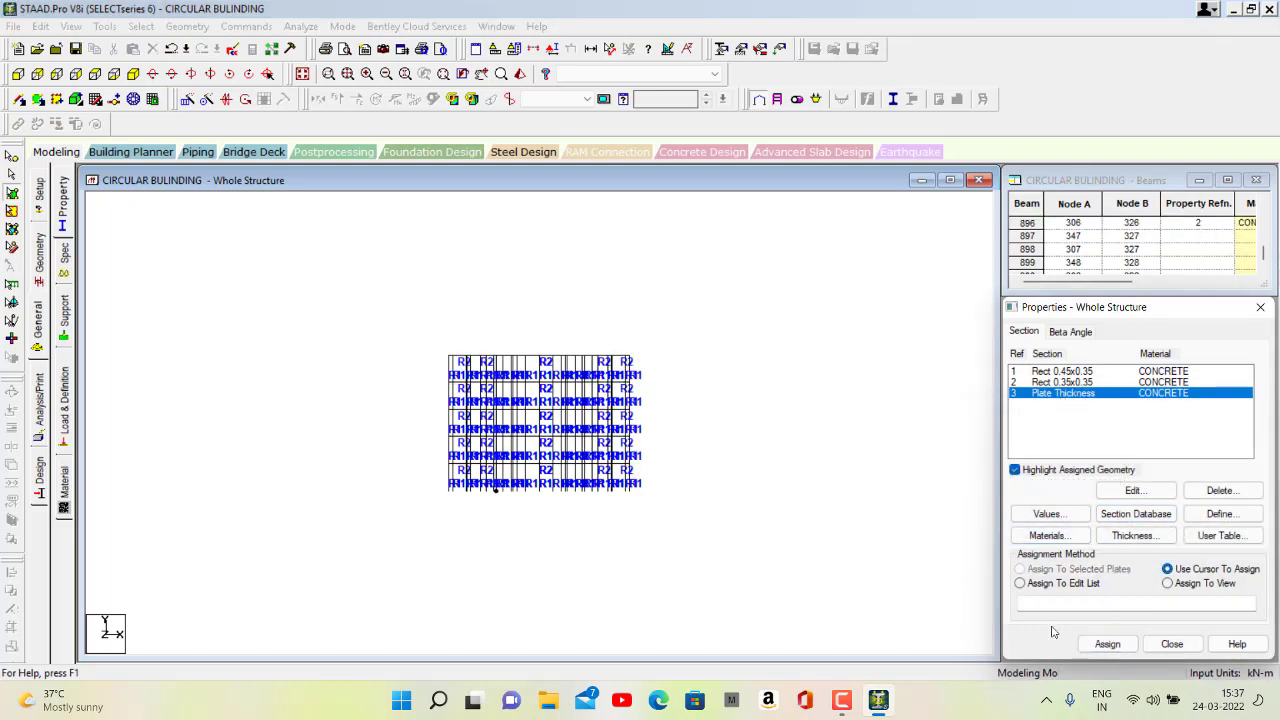
click(1190, 585)
click(1107, 644)
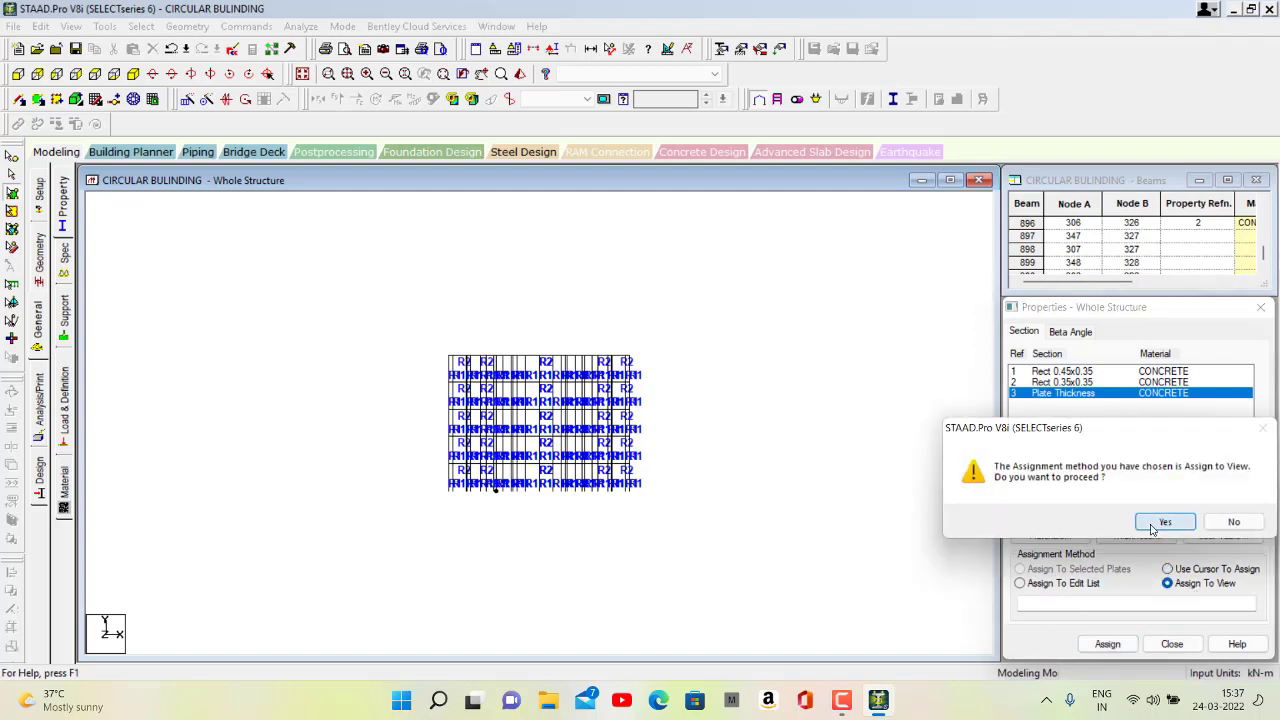
click(1160, 522)
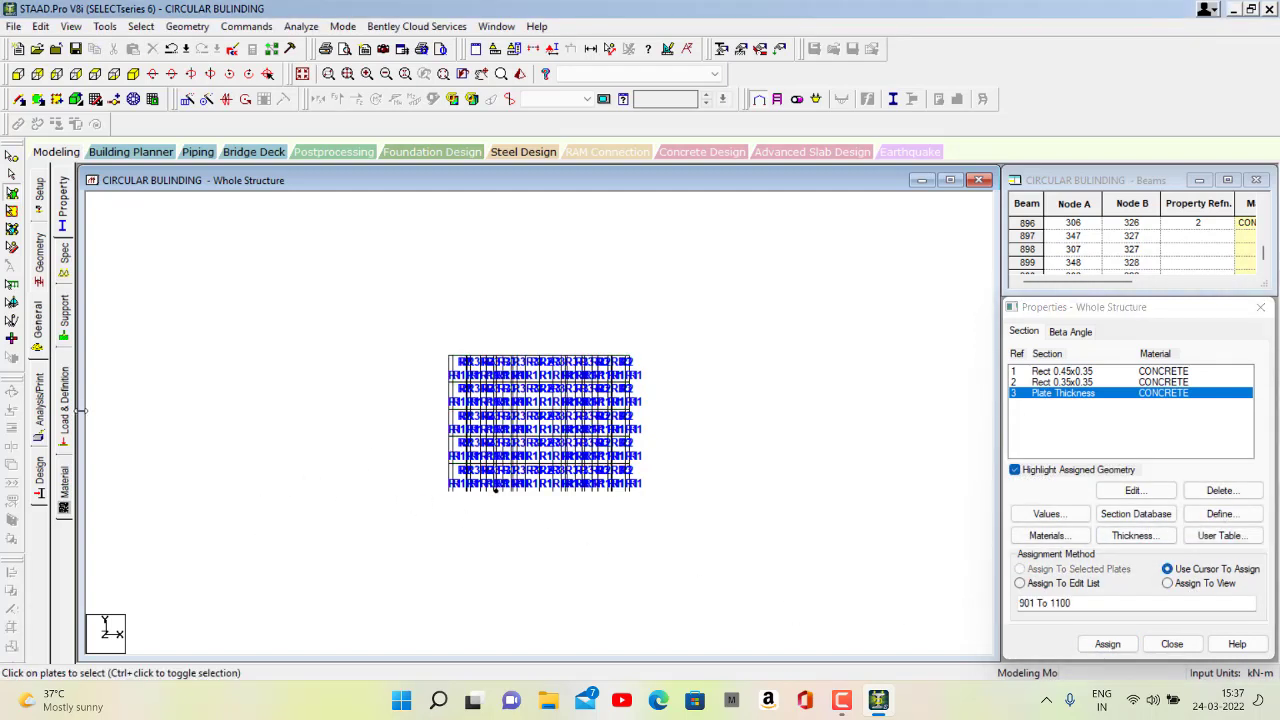
Inspect the building in a 3D rendered view and review the thickness values of the plate property without changing them
click(519, 74)
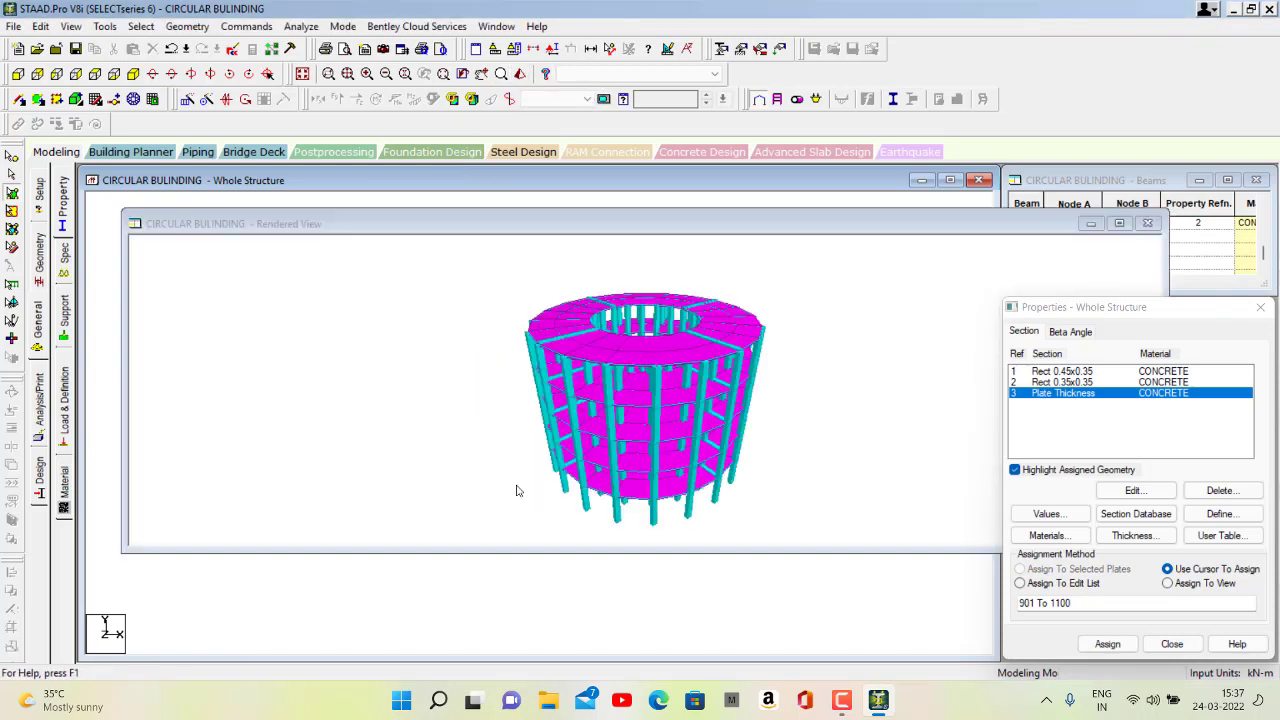
drag(520, 471, 742, 447)
drag(660, 432, 516, 385)
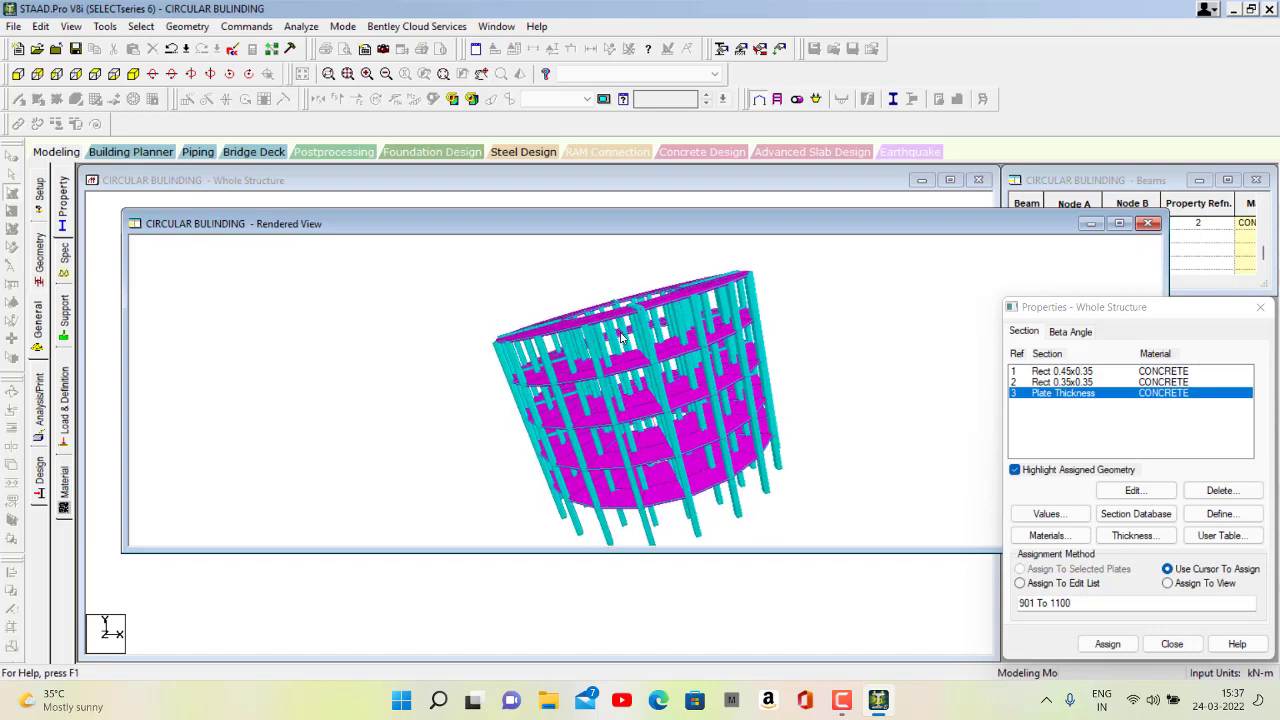
click(1093, 398)
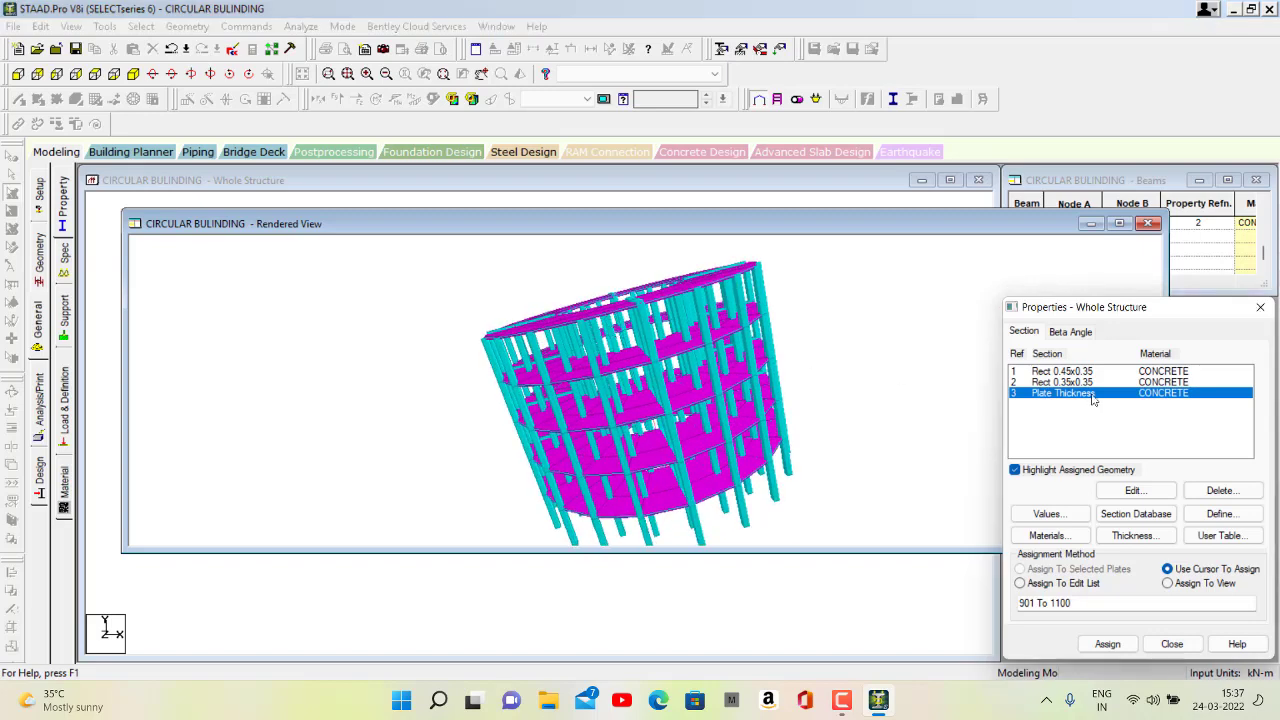
double_click(1093, 394)
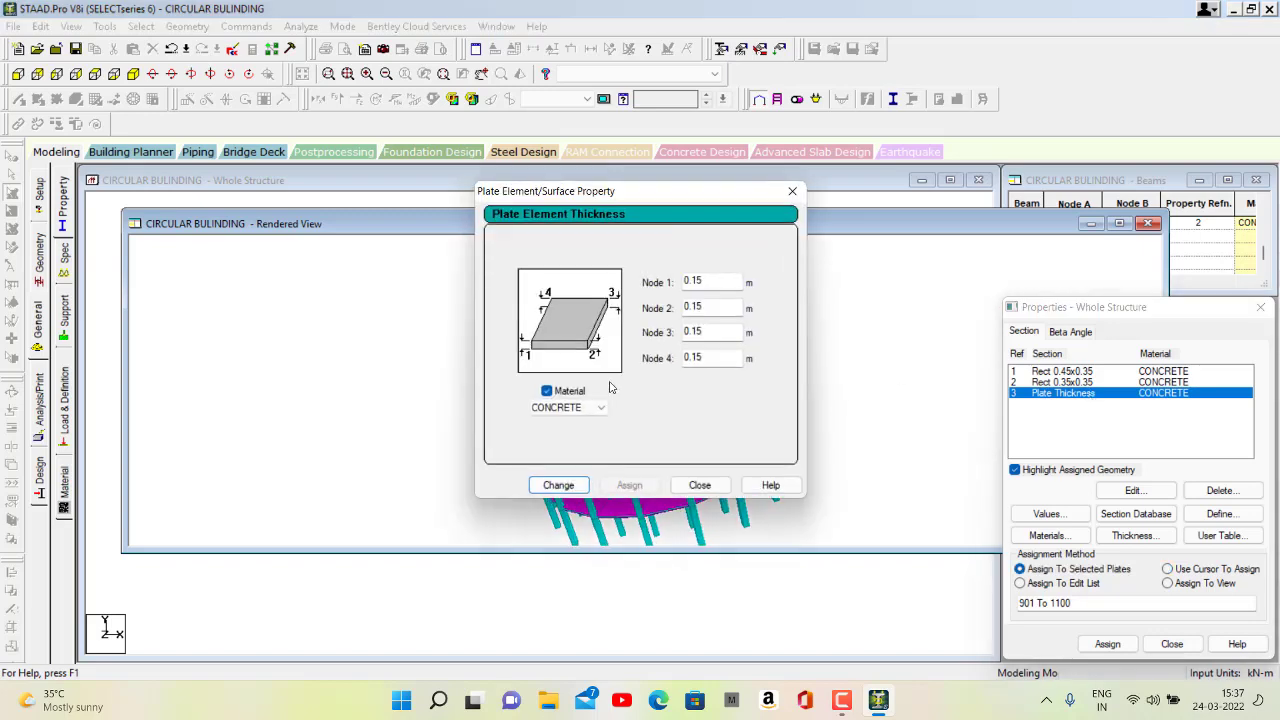
click(792, 191)
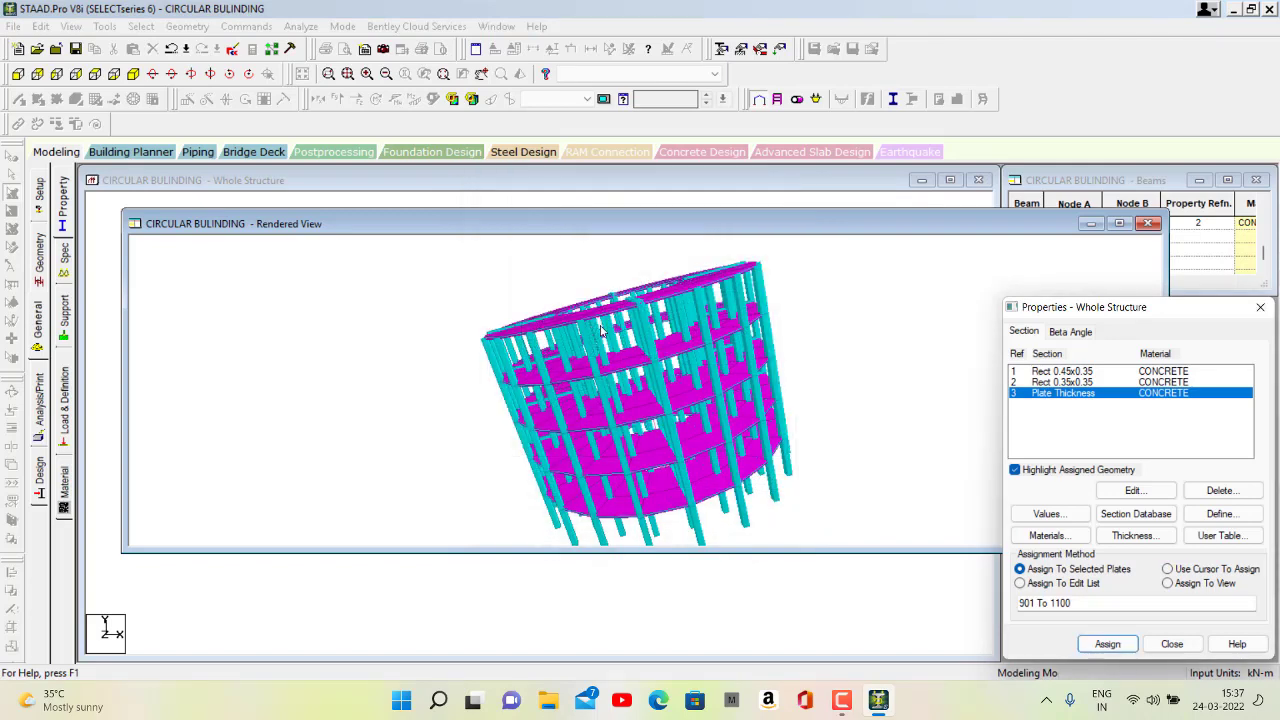
Examine the rendered slabs, columns and central opening from the side and from above, and close the rendered view
middle_drag(615, 372, 603, 287)
scroll(603, 287, up, 8)
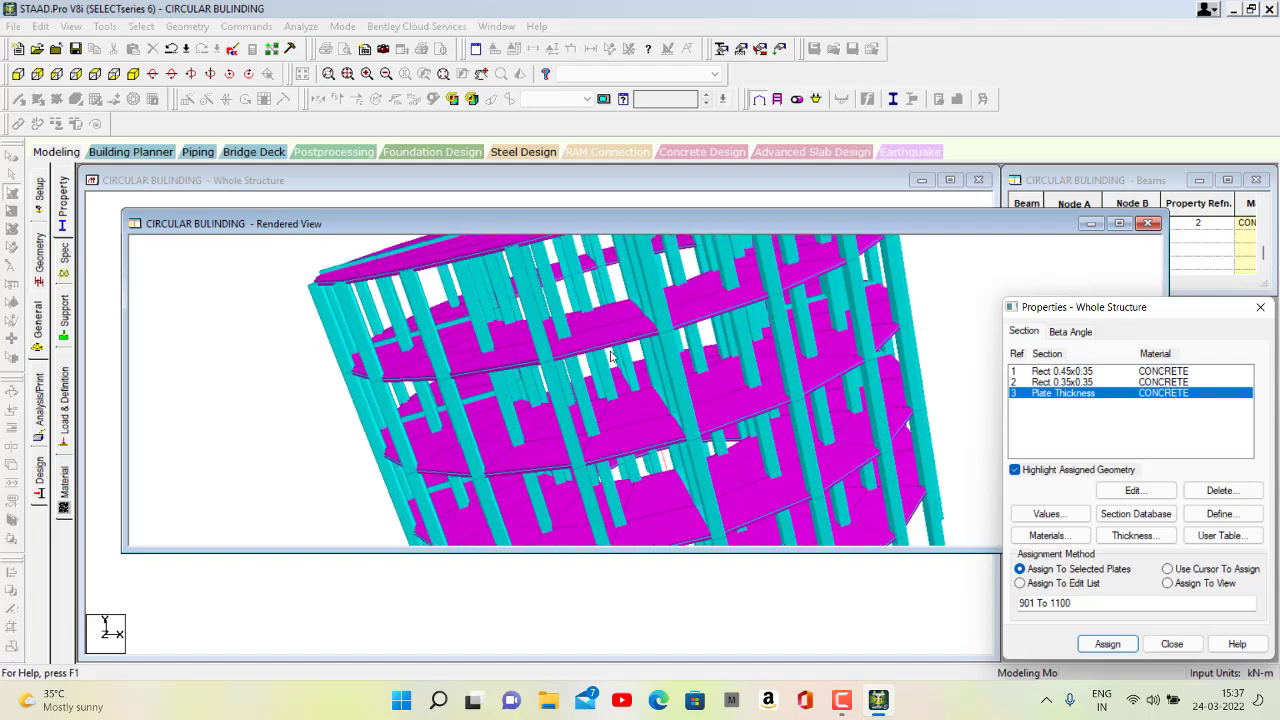
scroll(602, 338, up, 4)
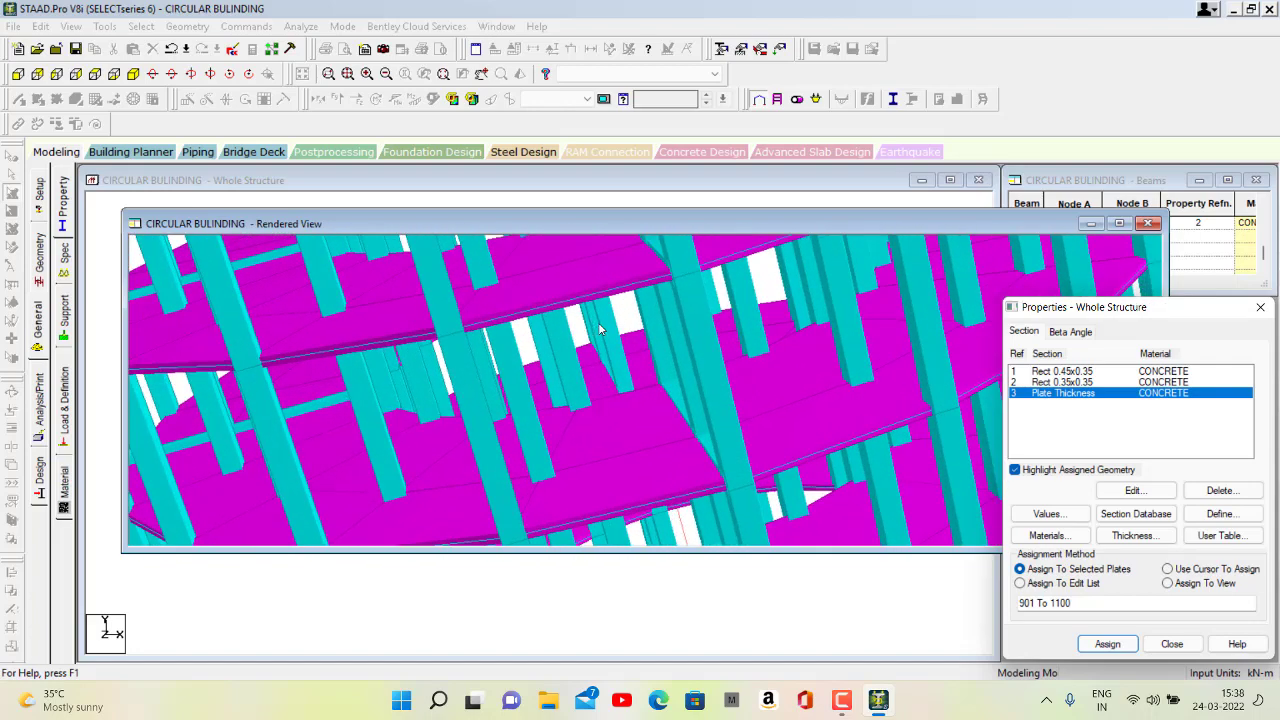
drag(555, 282, 519, 421)
scroll(518, 420, down, 7)
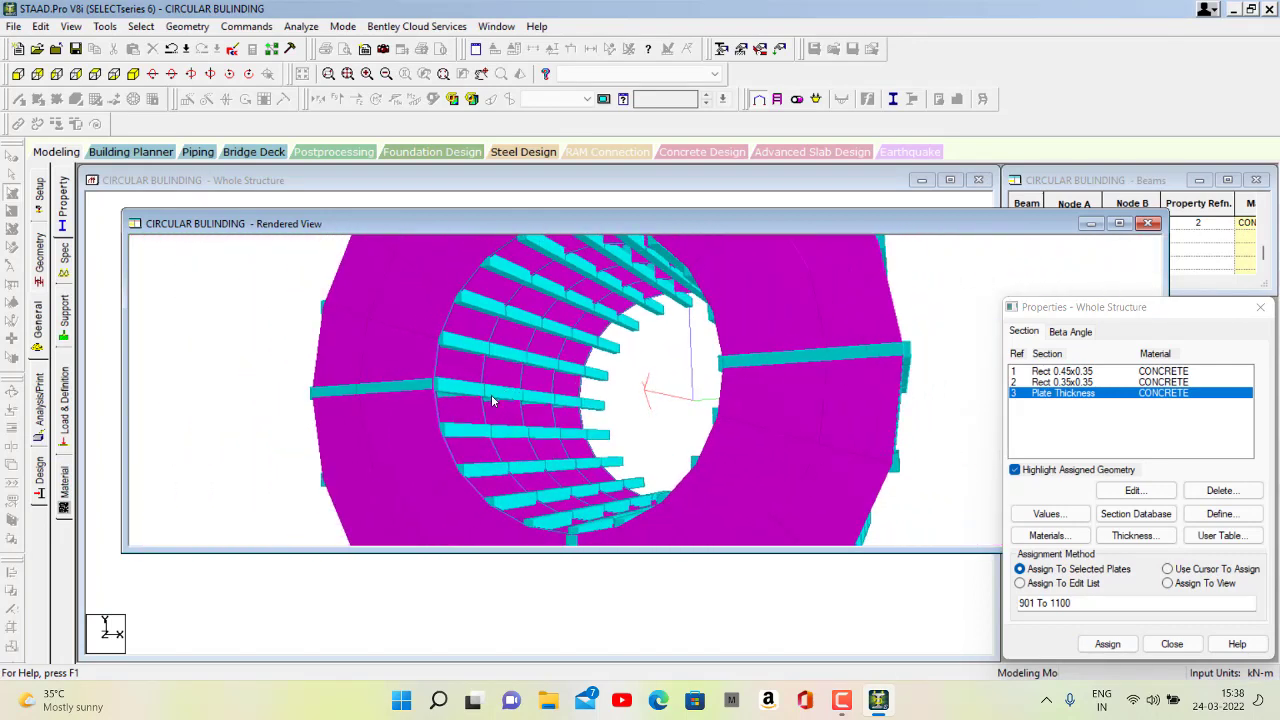
scroll(491, 399, up, 4)
scroll(491, 413, down, 6)
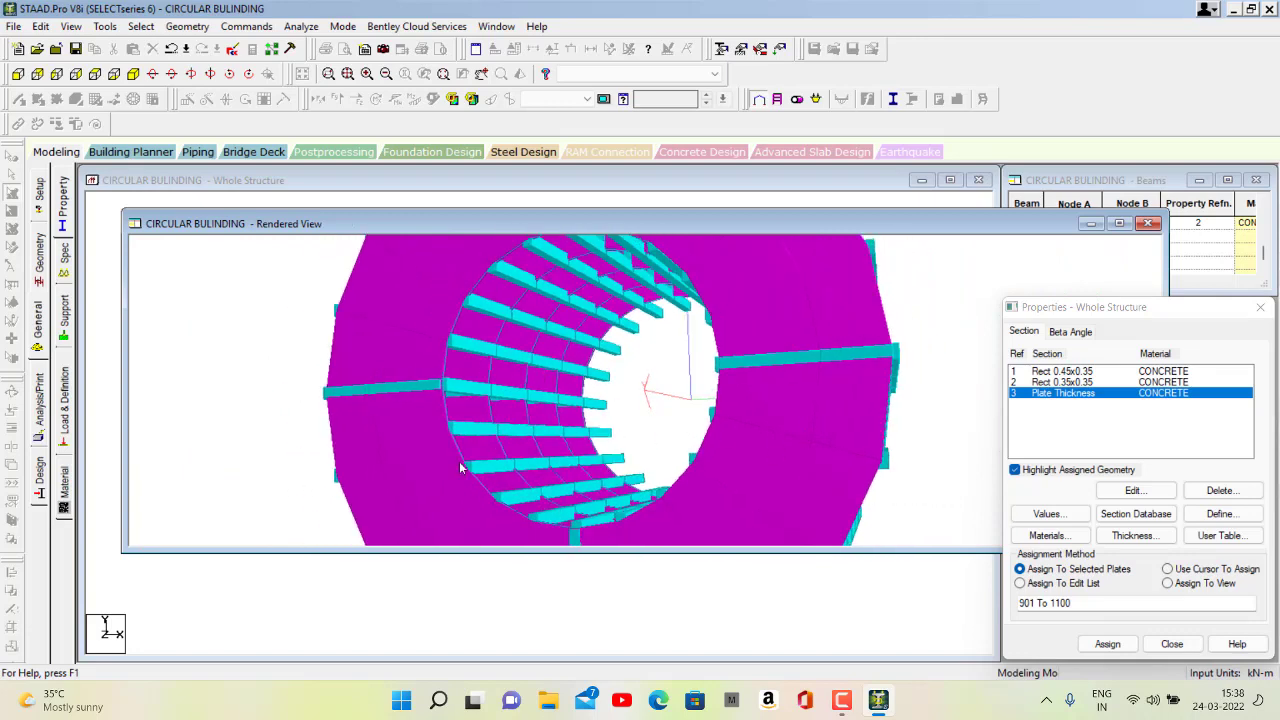
scroll(273, 428, down, 2)
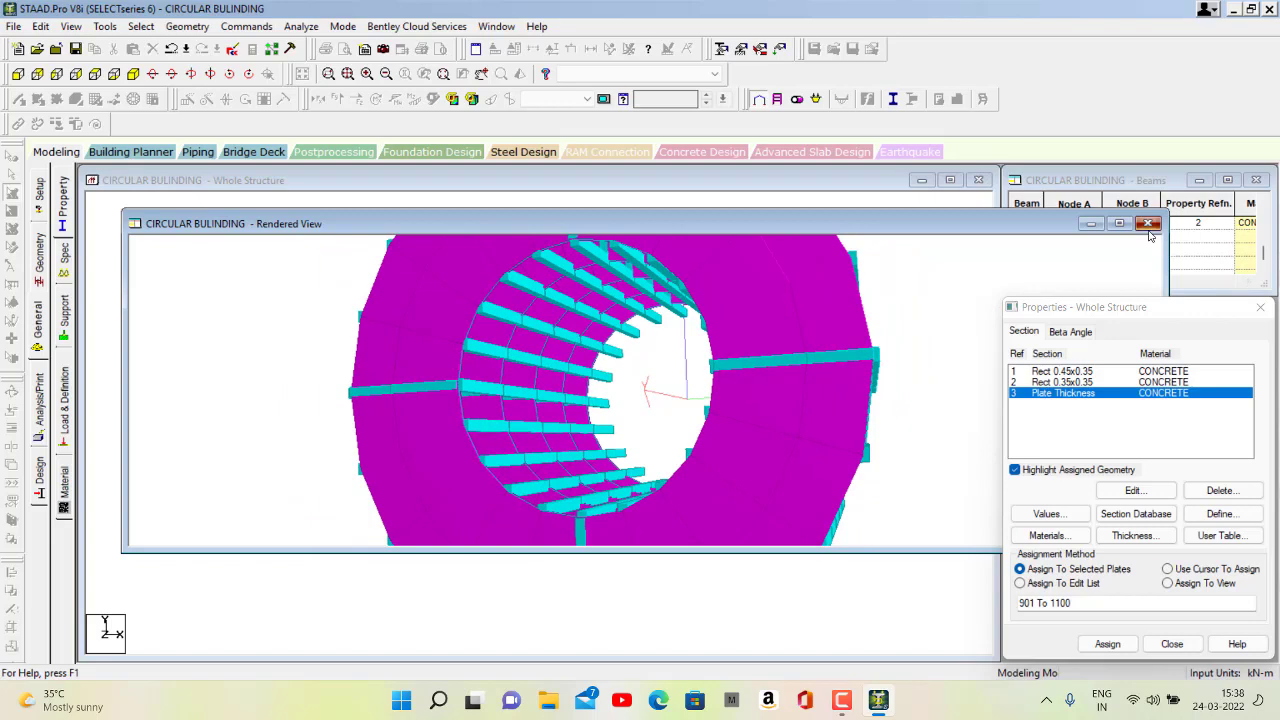
click(1148, 223)
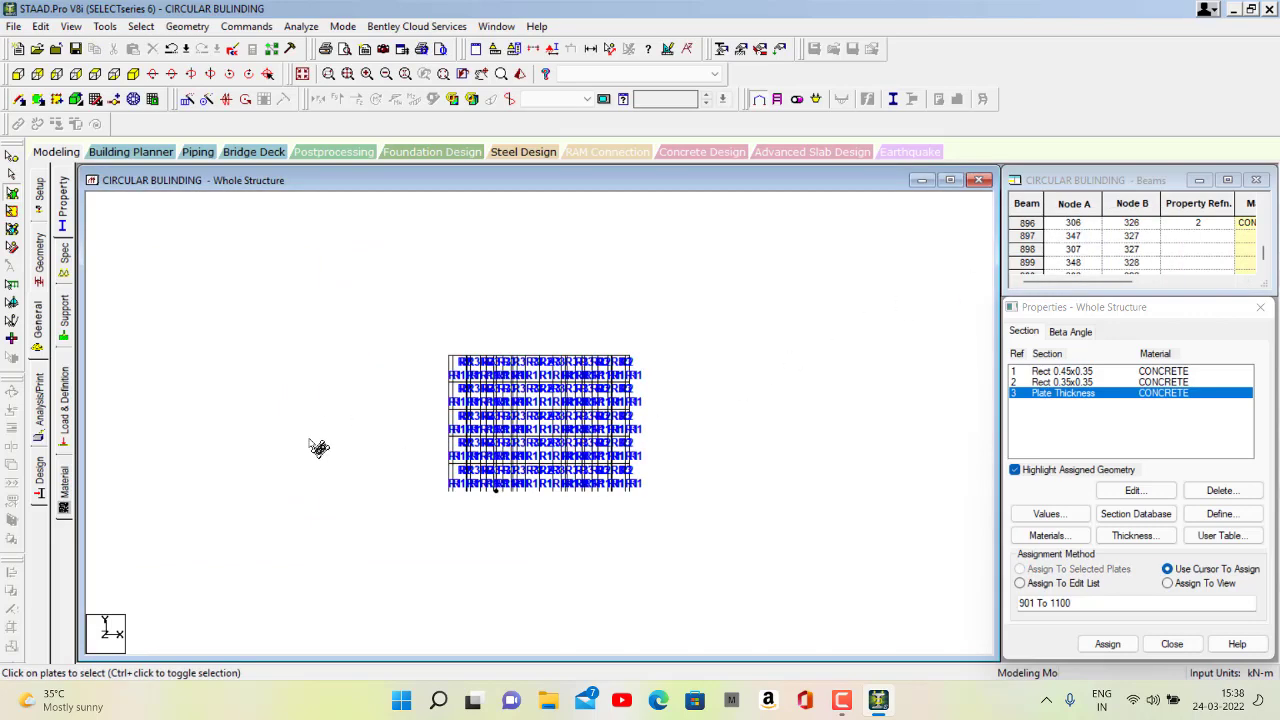
Highlight the members assigned Rect 0.35x0.35 and check where they lie in the isometric view
click(1076, 383)
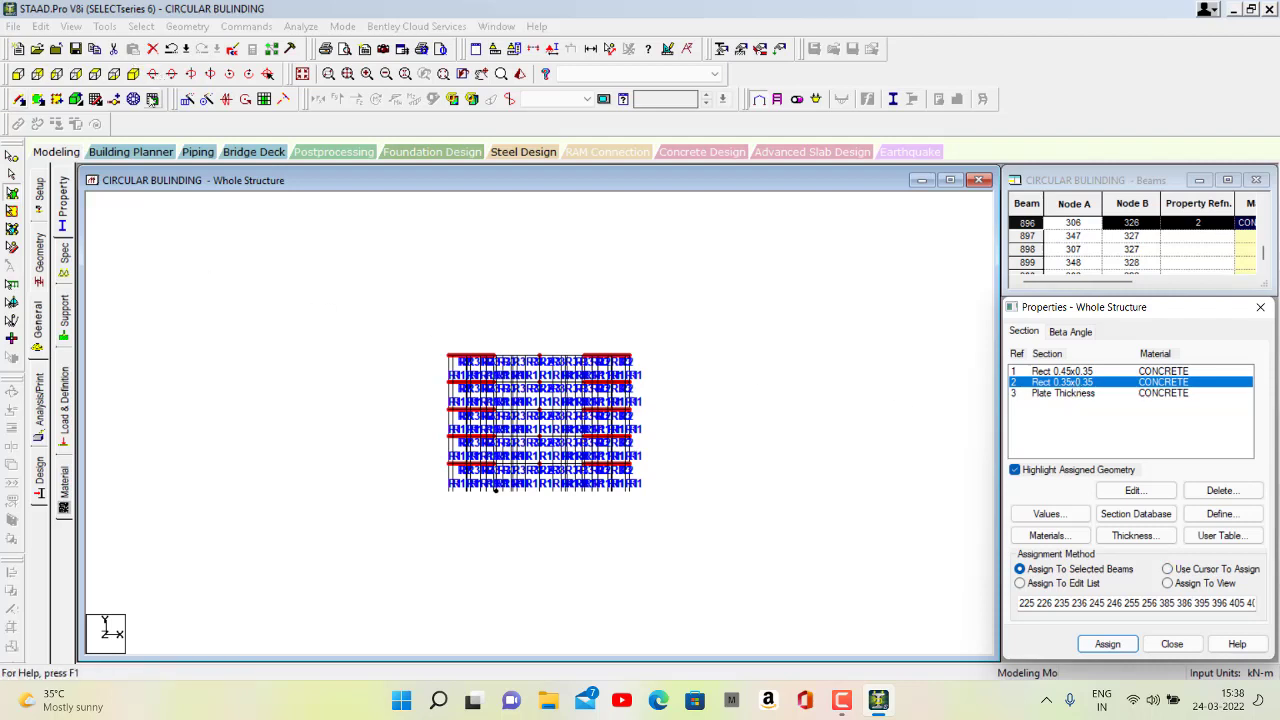
click(133, 74)
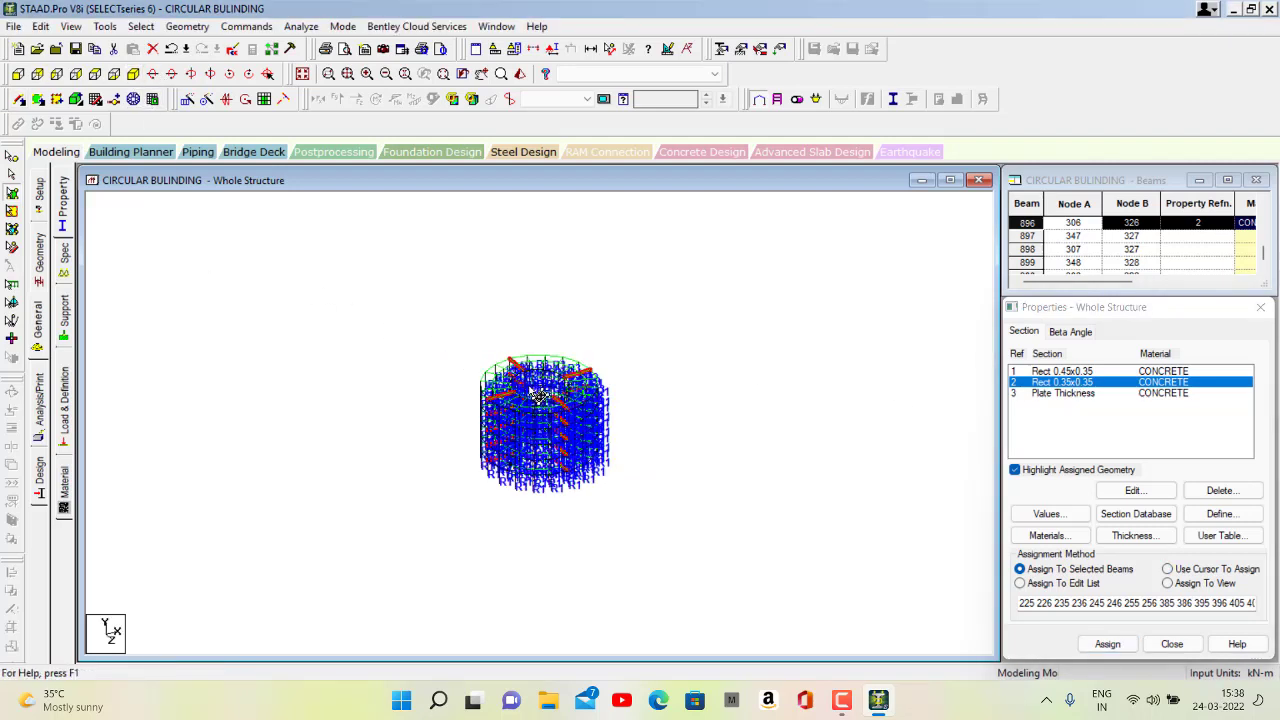
scroll(538, 396, up, 5)
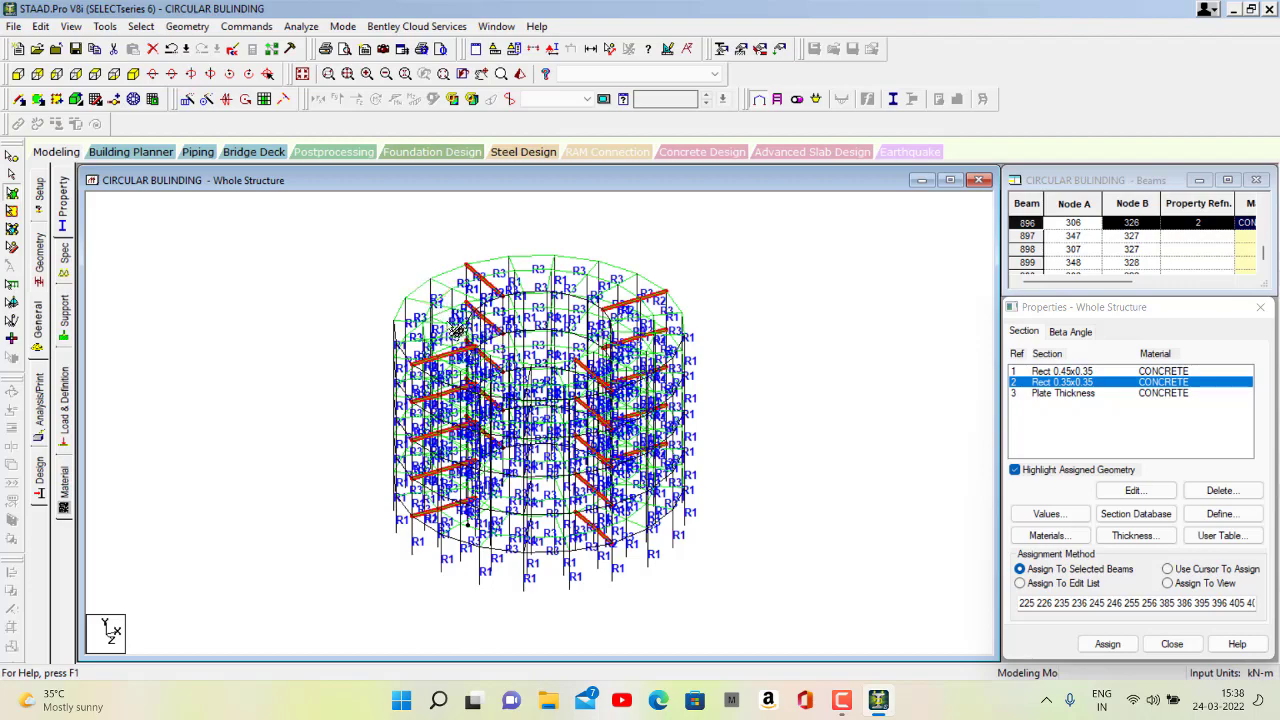
scroll(680, 355, down, 5)
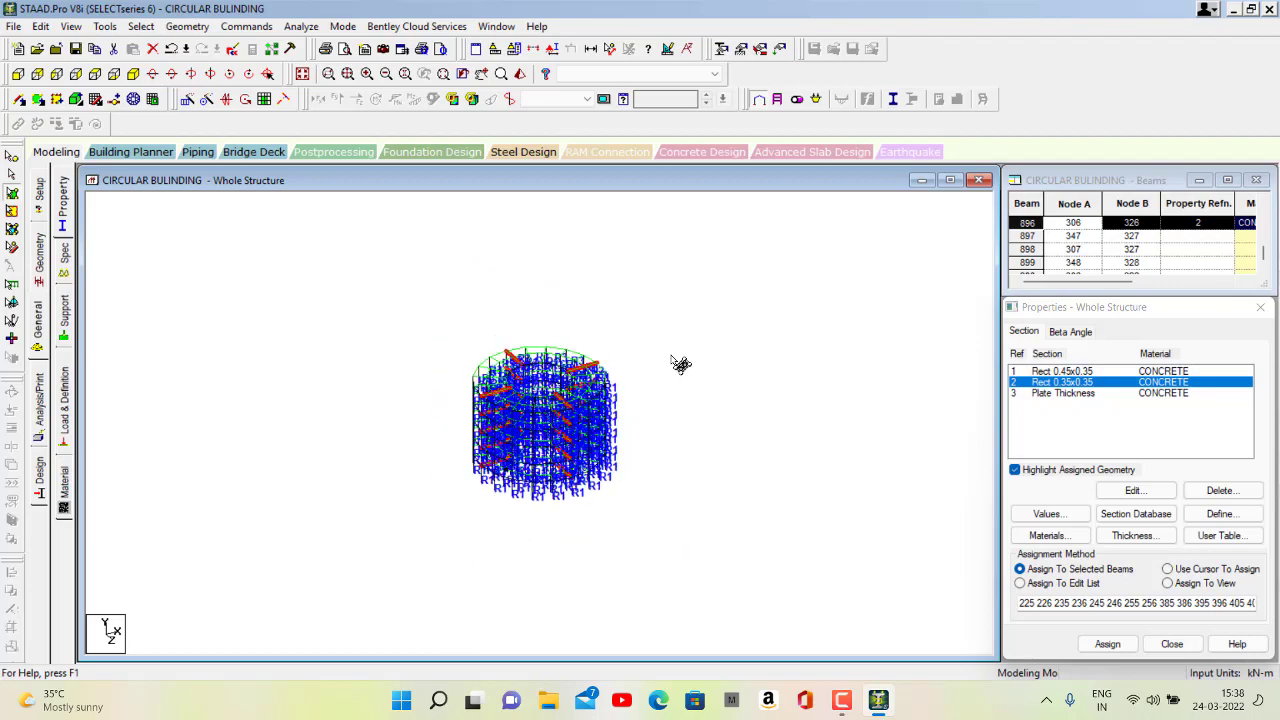
Clear the member selection and delete the Rect 0.35x0.35 section property from the structure
click(842, 705)
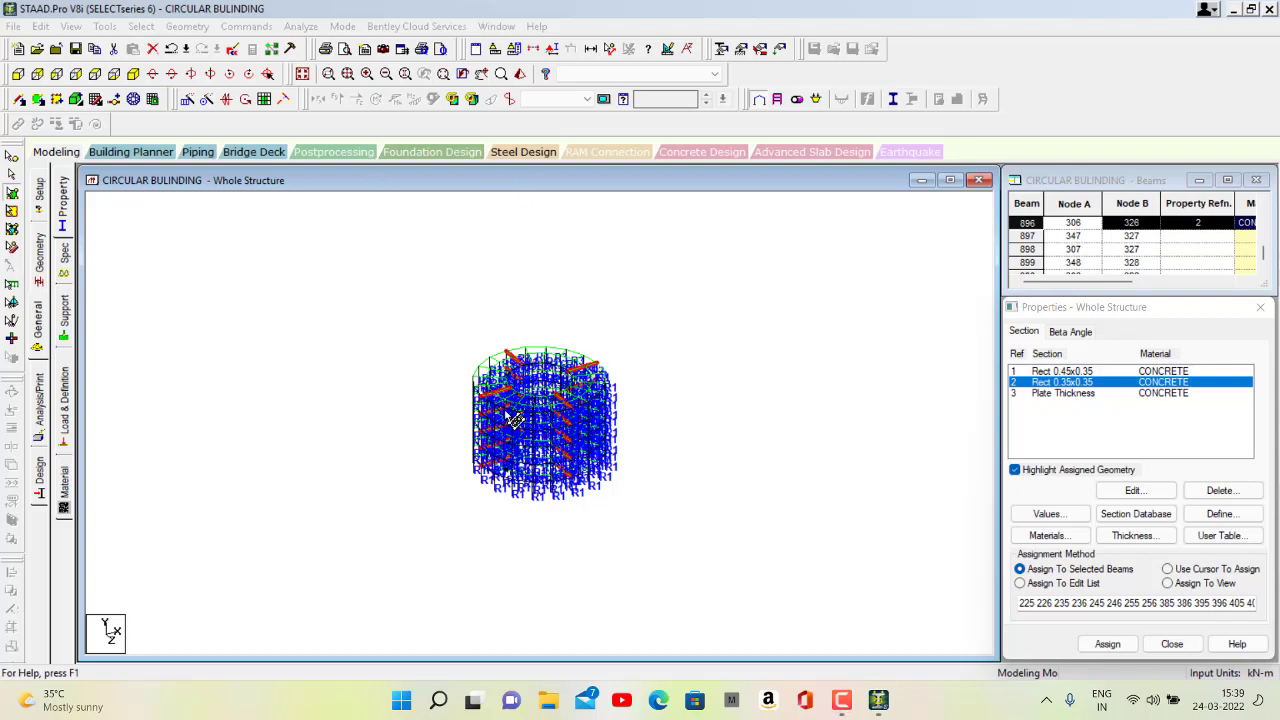
click(1061, 385)
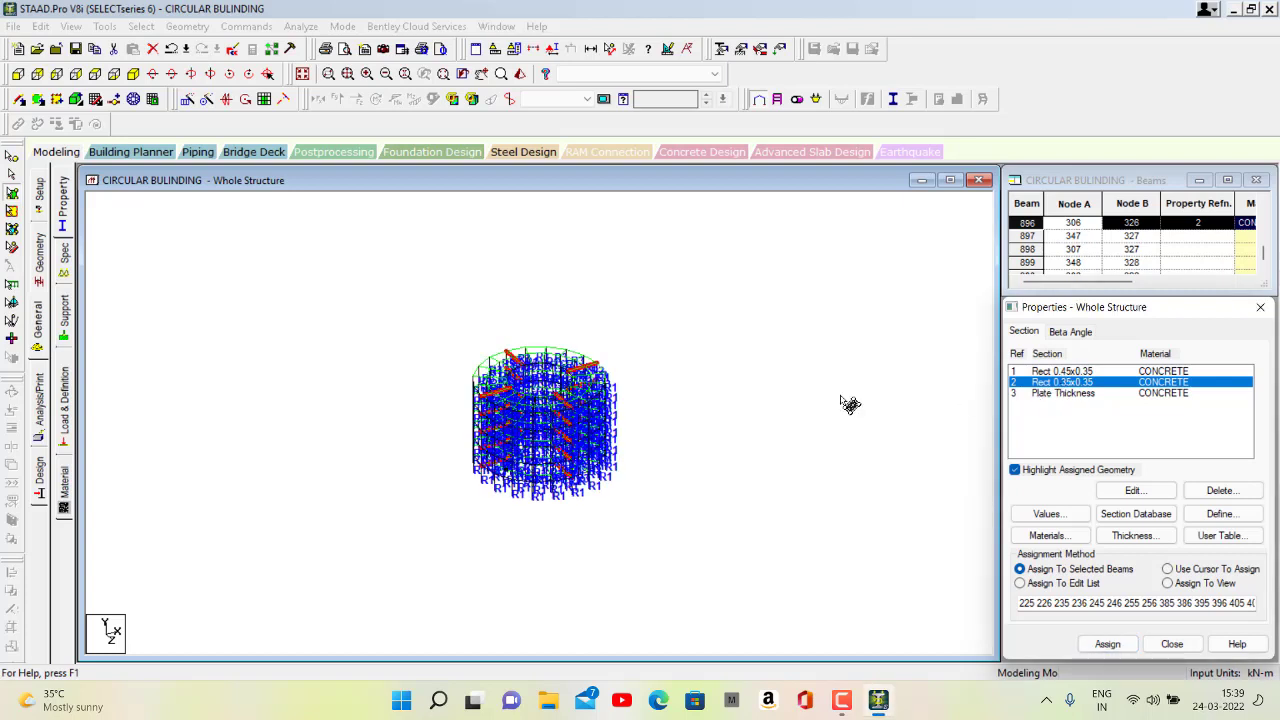
click(712, 478)
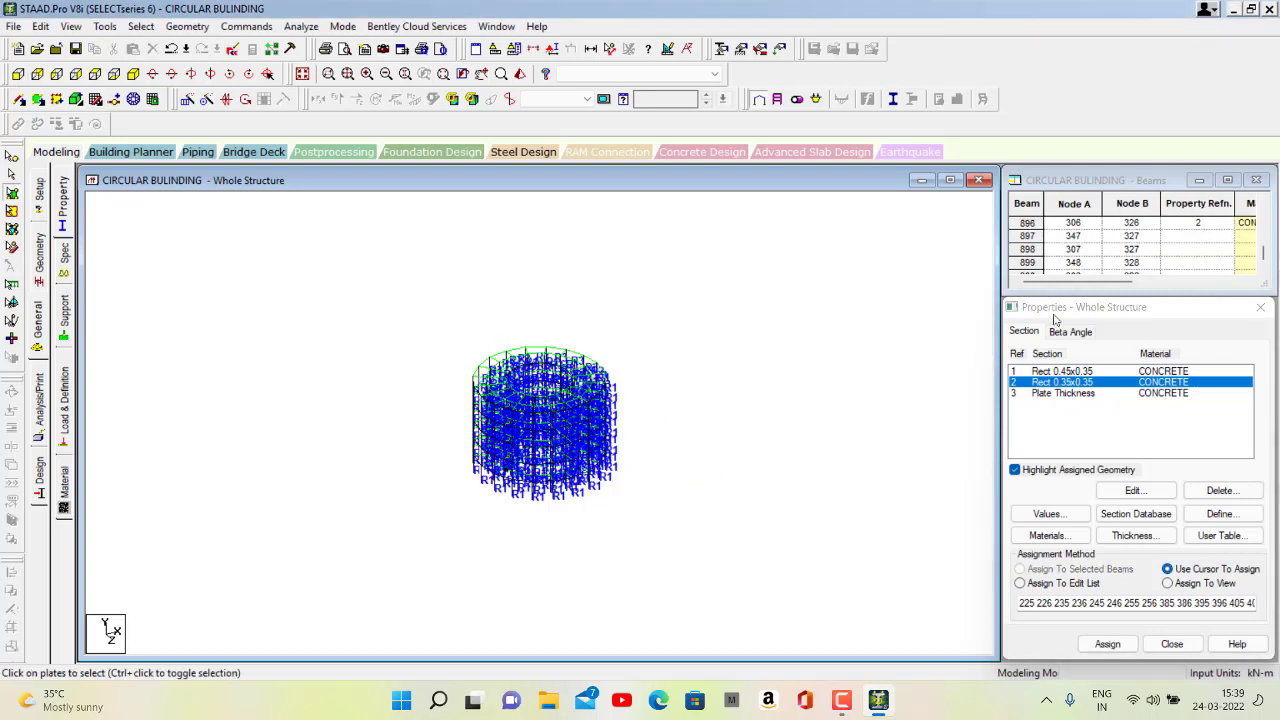
click(1204, 491)
click(1164, 529)
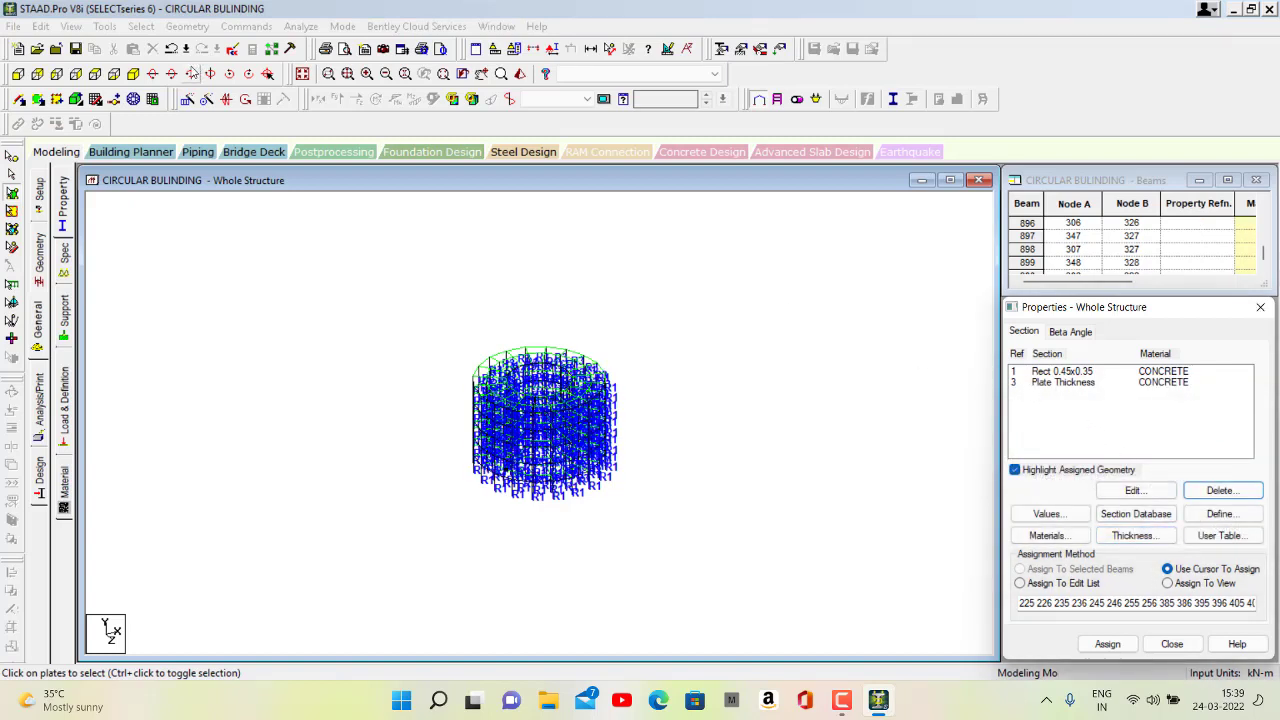
Define a new rectangular concrete section property with YD 0.35 m and ZD 0.35 m
click(1212, 513)
click(405, 217)
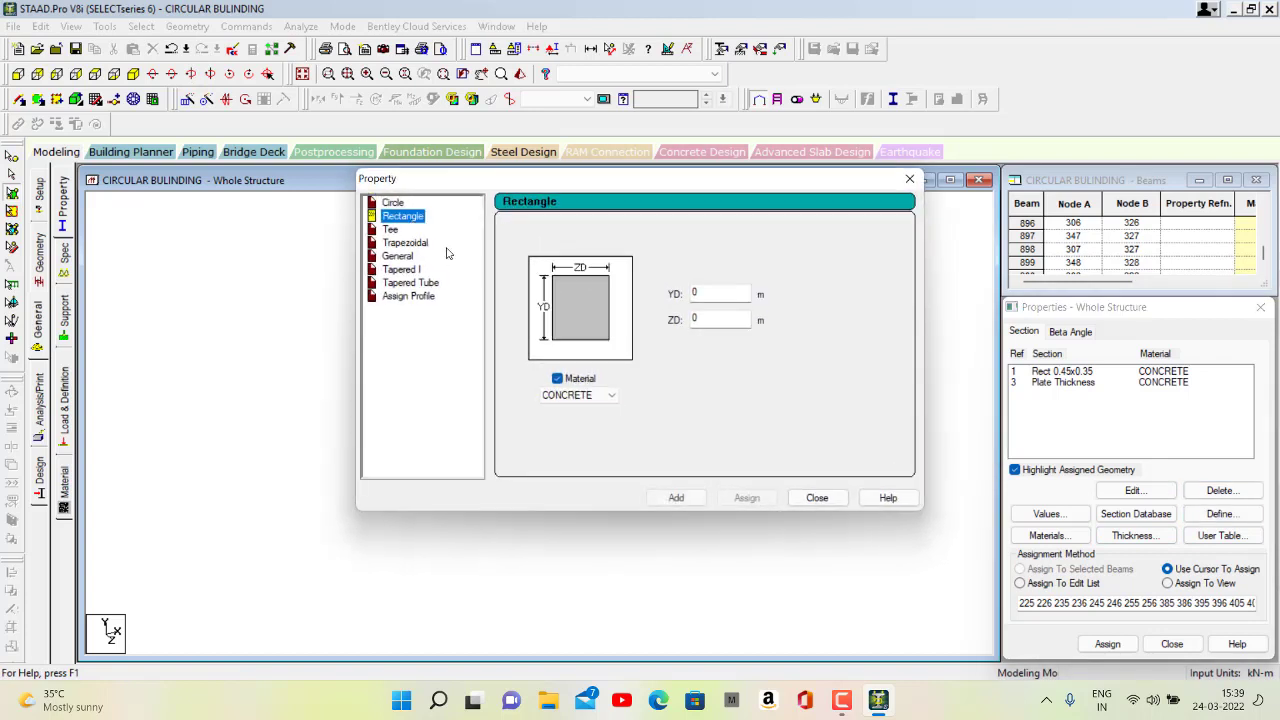
click(709, 293)
text(.3)
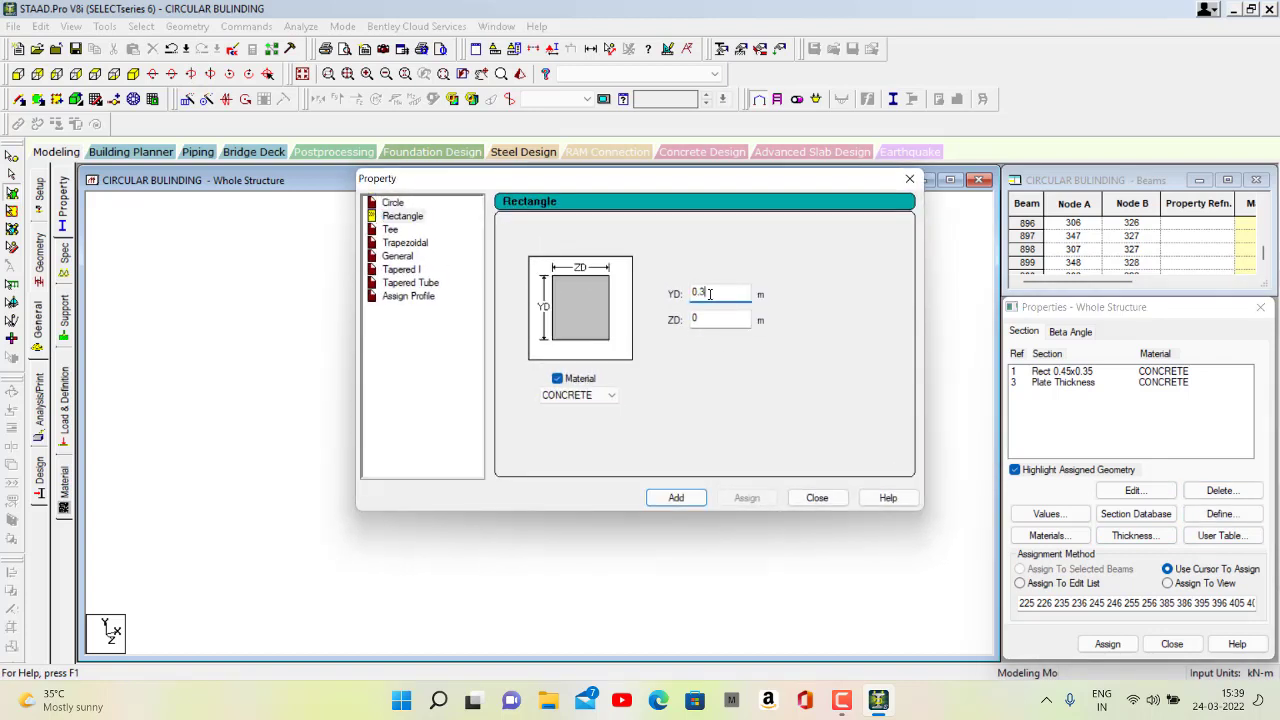
text(5)
click(734, 324)
text(.35)
click(675, 499)
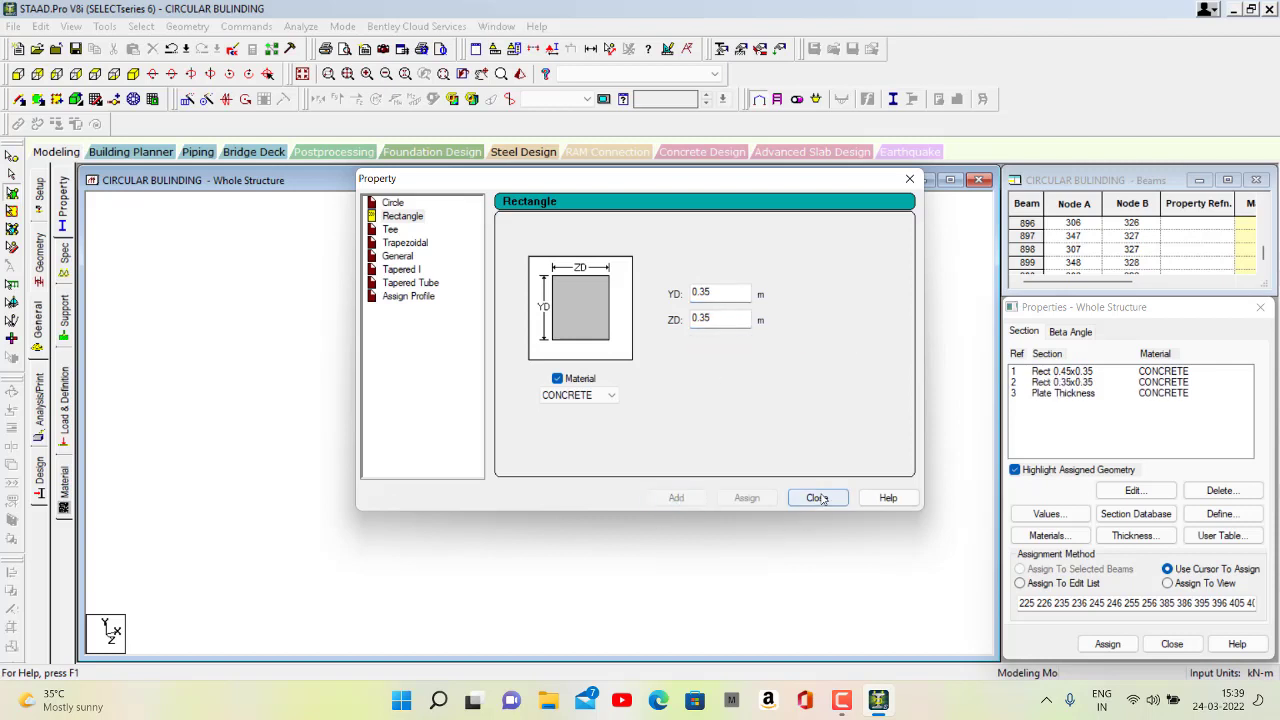
click(817, 497)
Assign Rect 0.35x0.35 to the horizontal beams of all five floor levels using Assign To Selected Beams
click(1024, 382)
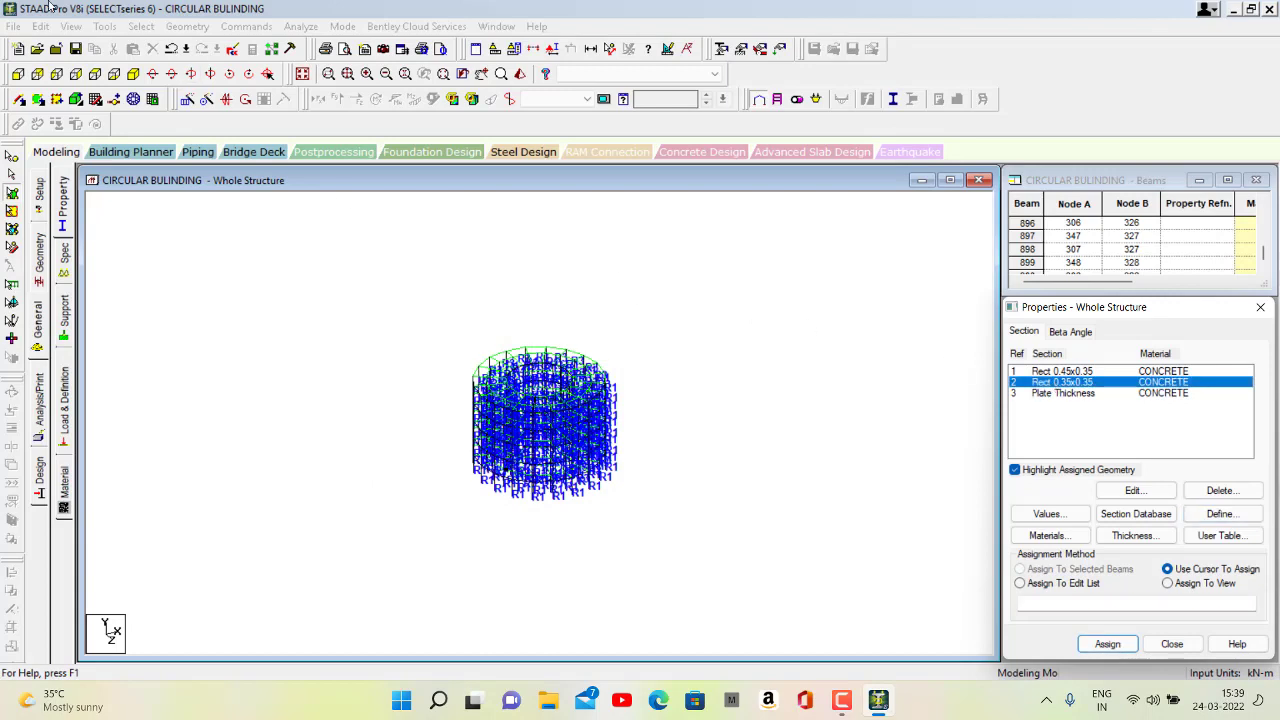
click(18, 74)
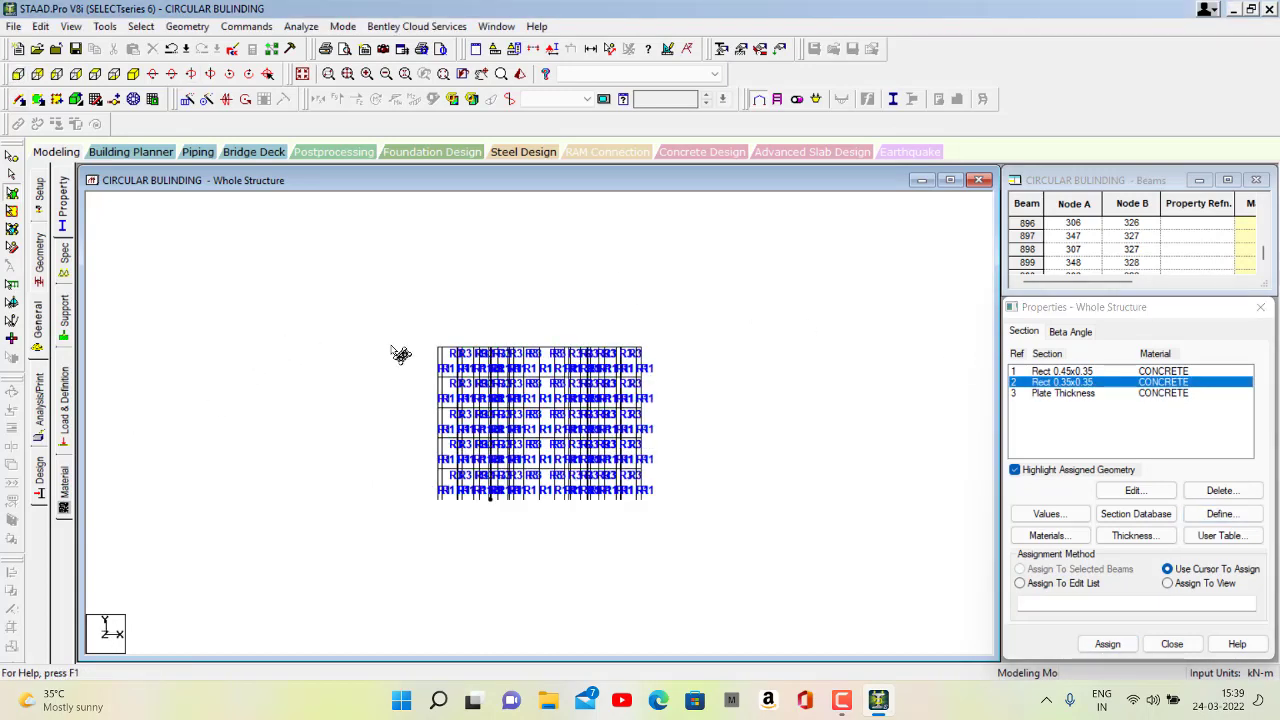
drag(411, 336, 484, 343)
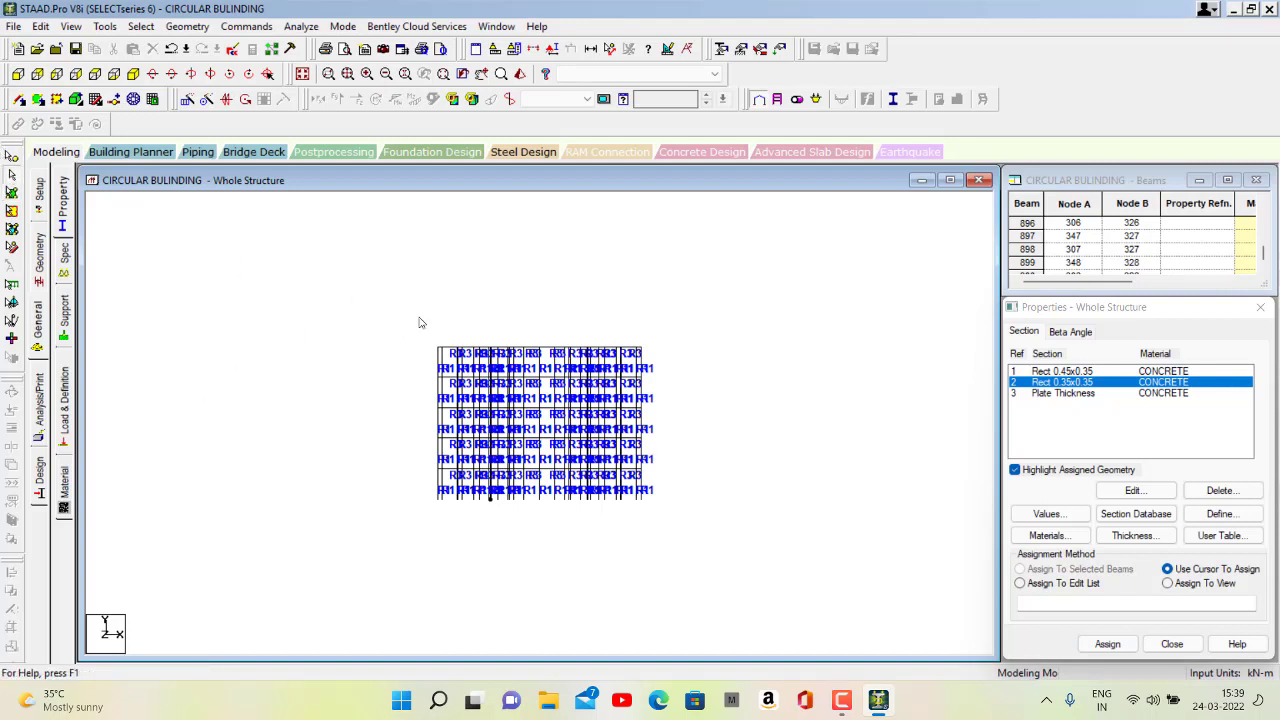
drag(421, 316, 668, 362)
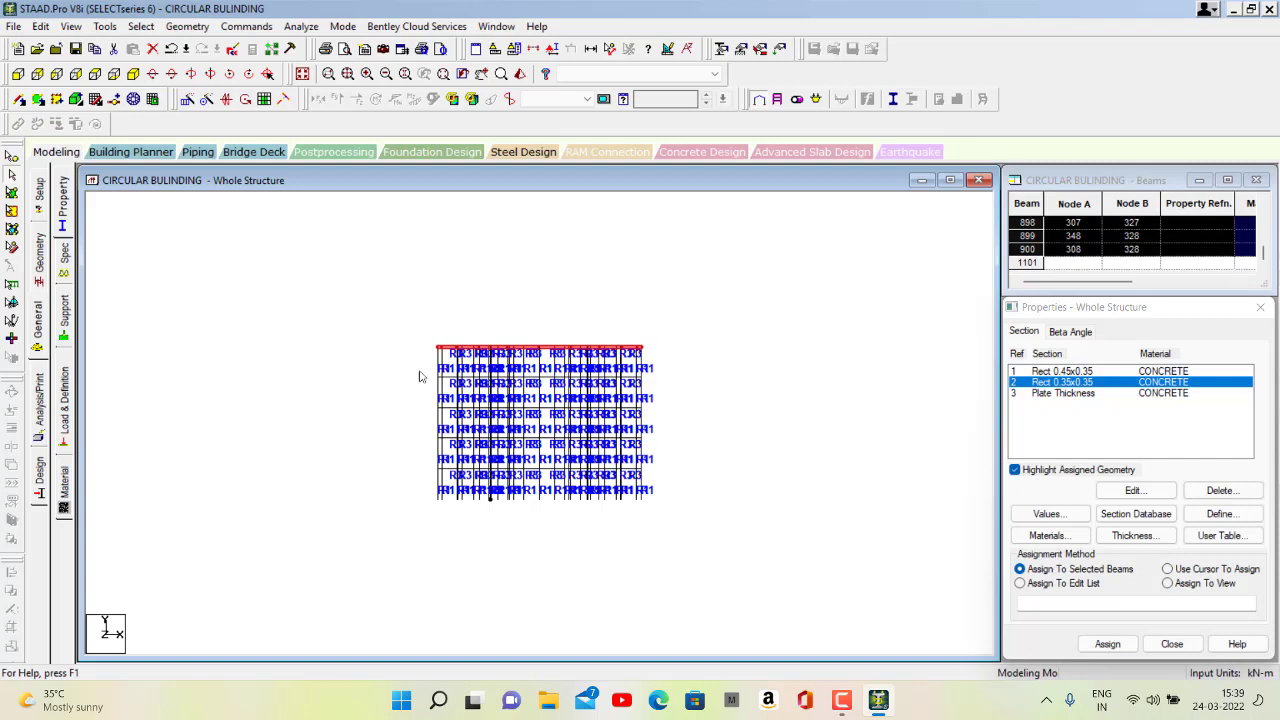
ctrl+drag(635, 388, 655, 385)
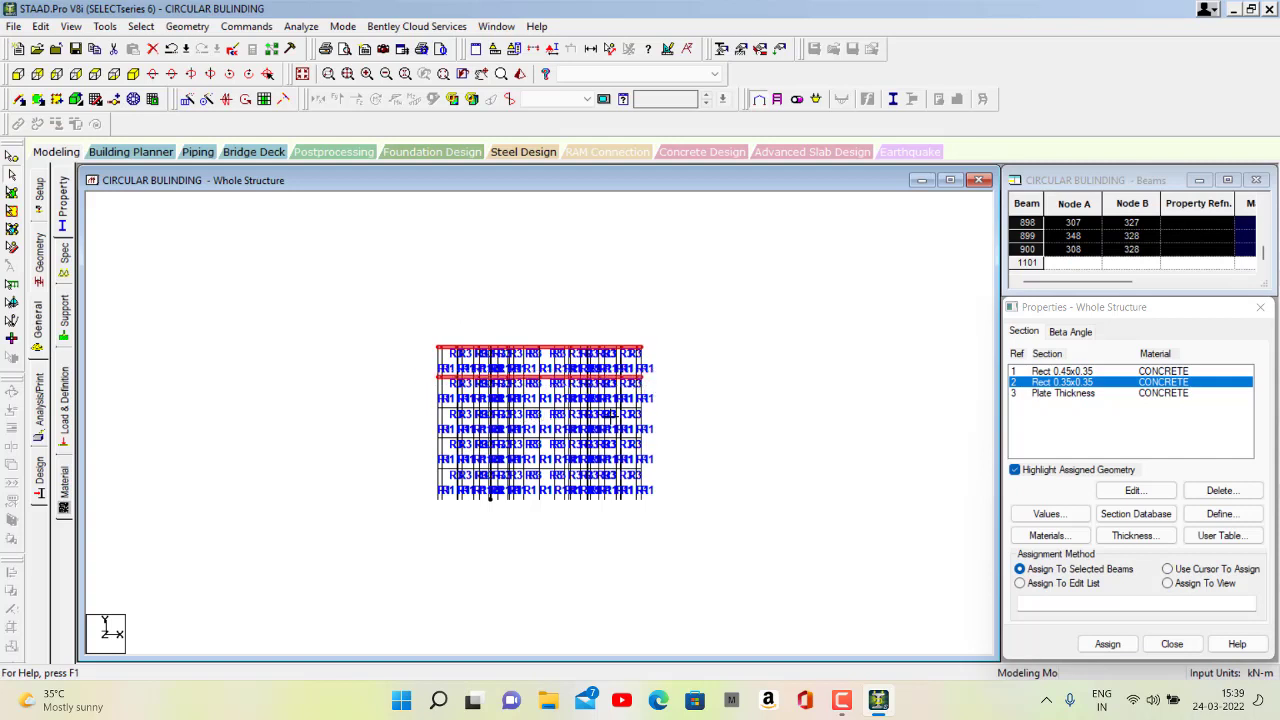
ctrl+drag(652, 413, 652, 415)
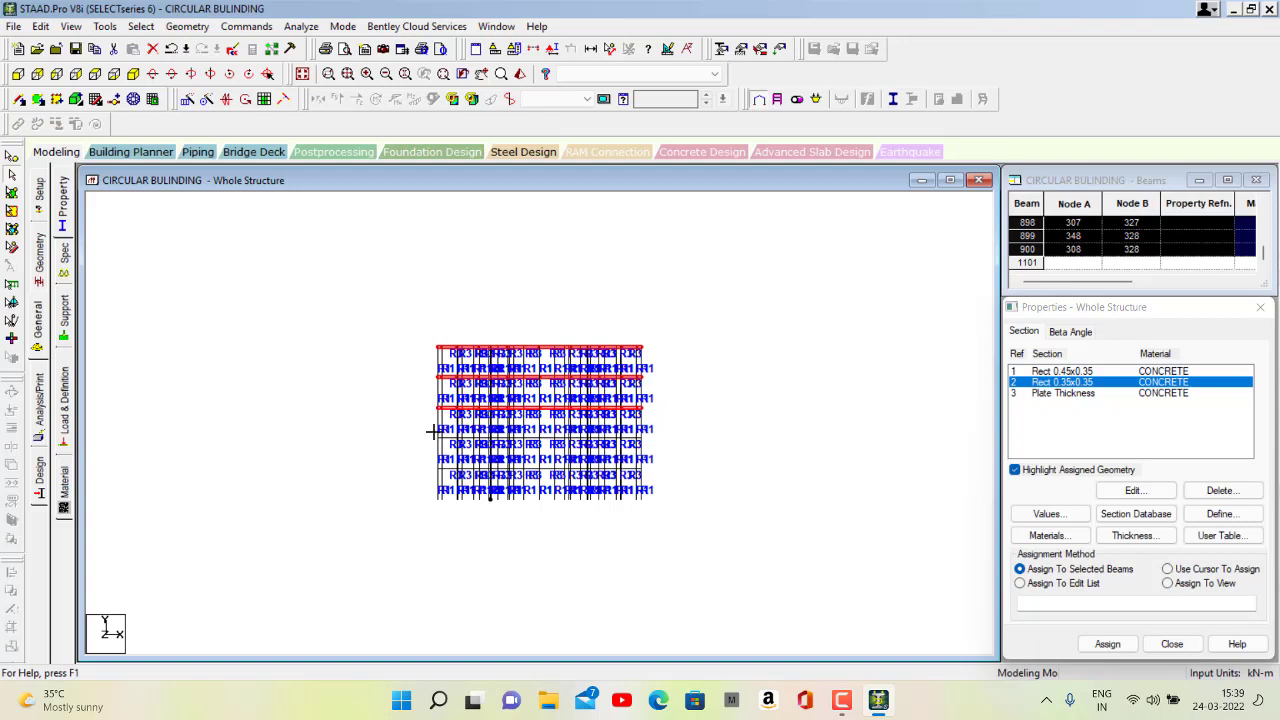
ctrl+drag(432, 432, 657, 443)
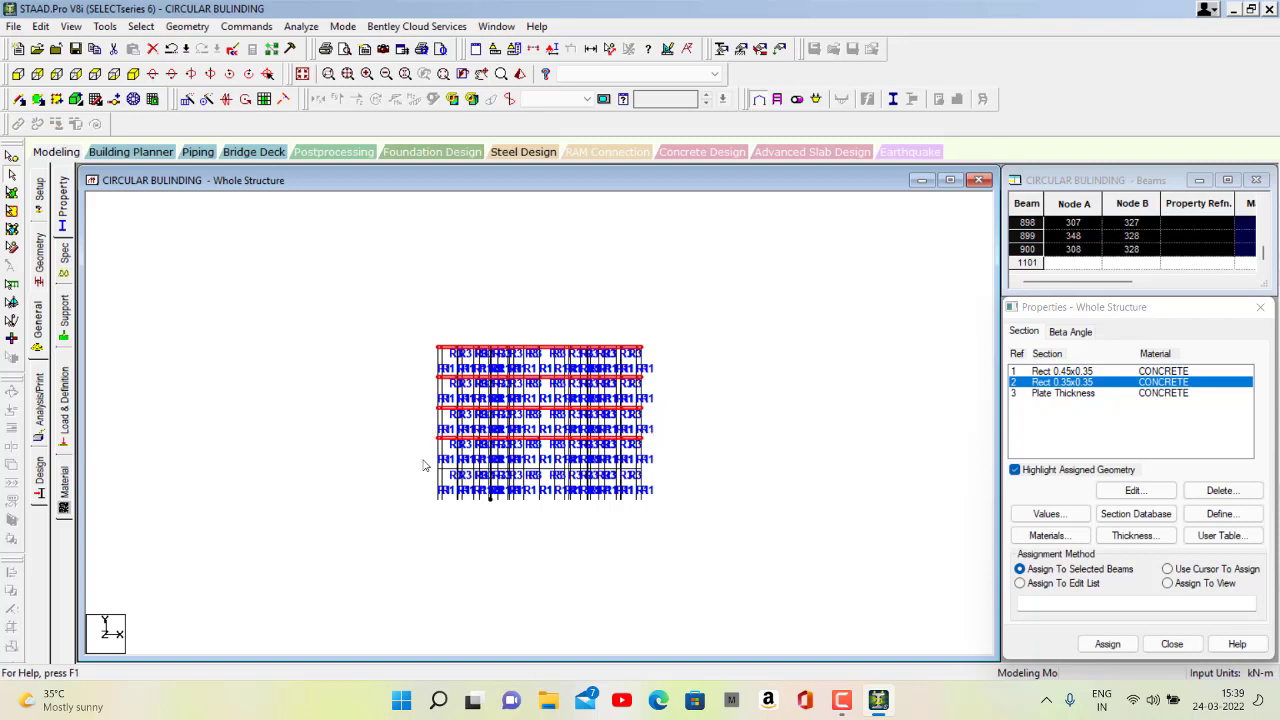
ctrl+drag(434, 470, 657, 472)
scroll(353, 340, up, 2)
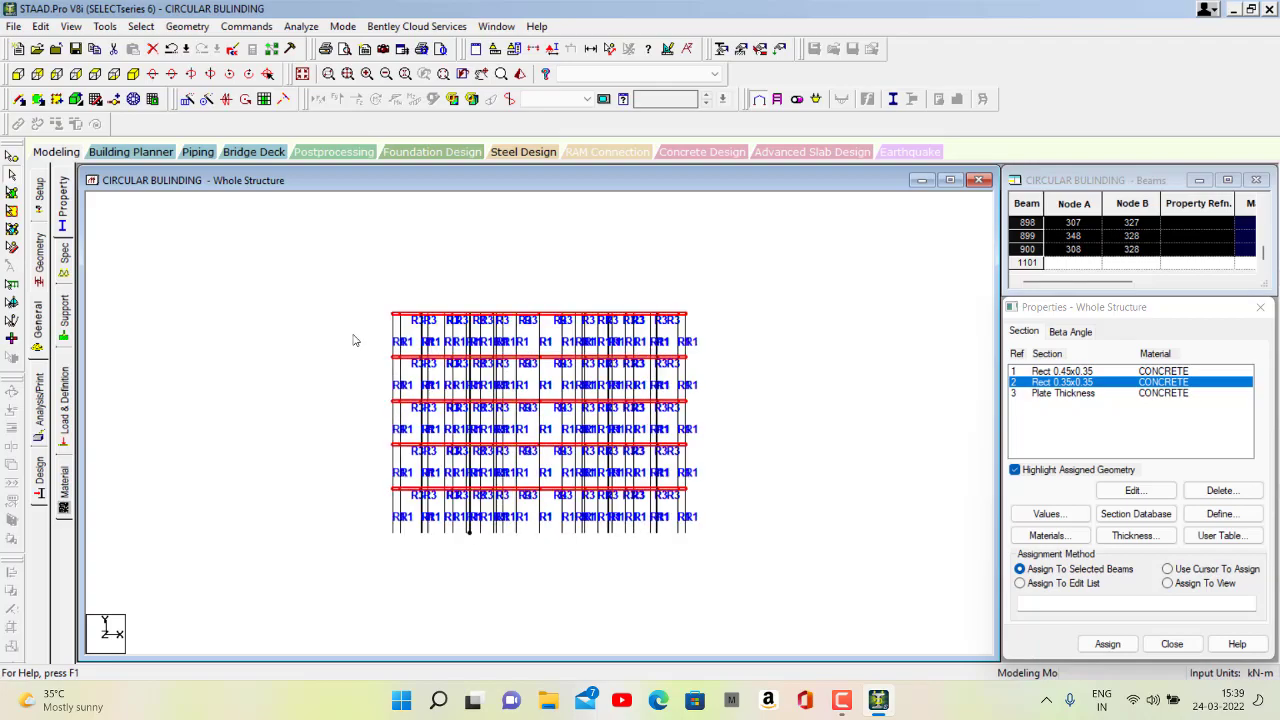
click(133, 73)
scroll(540, 420, up, 3)
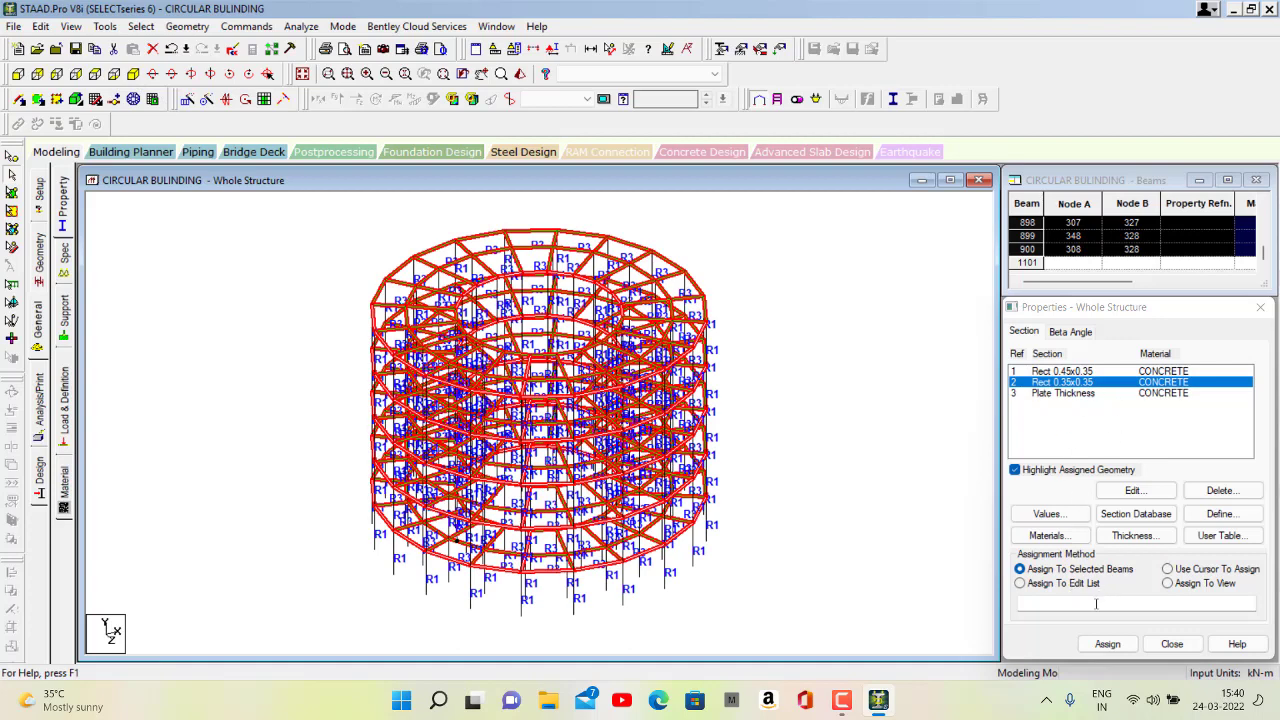
click(1105, 645)
click(1163, 523)
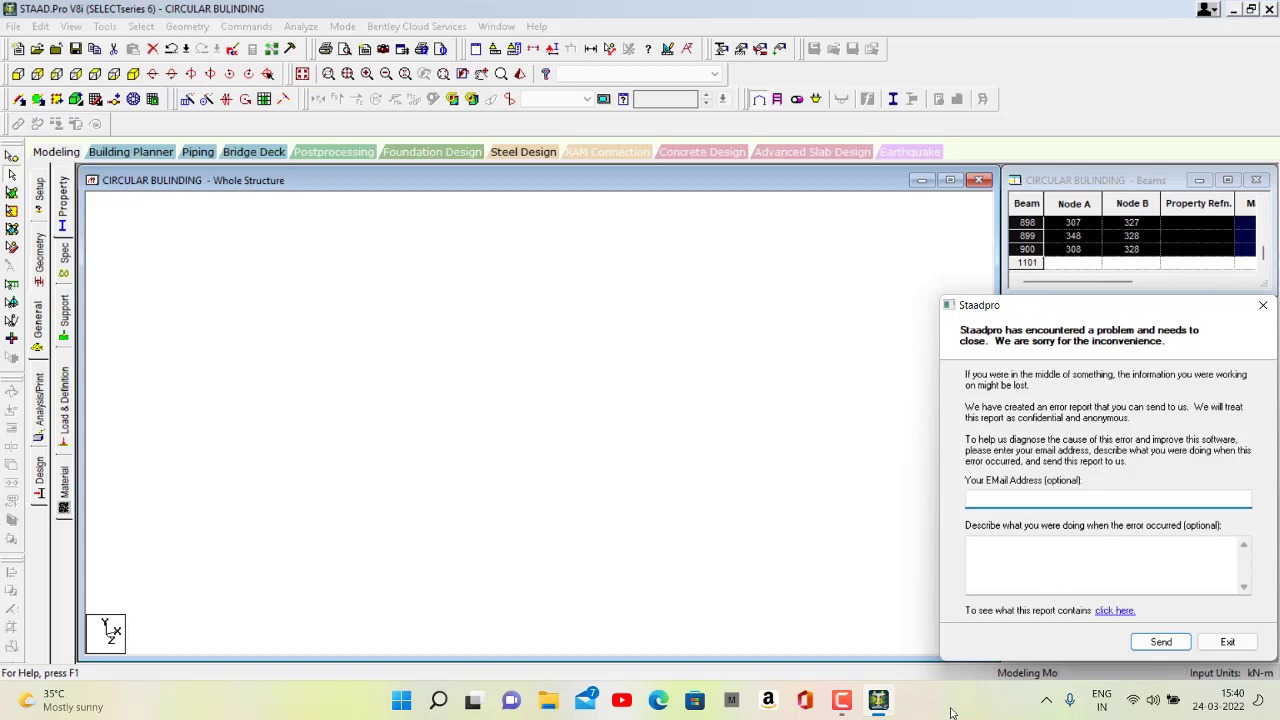
click(845, 705)
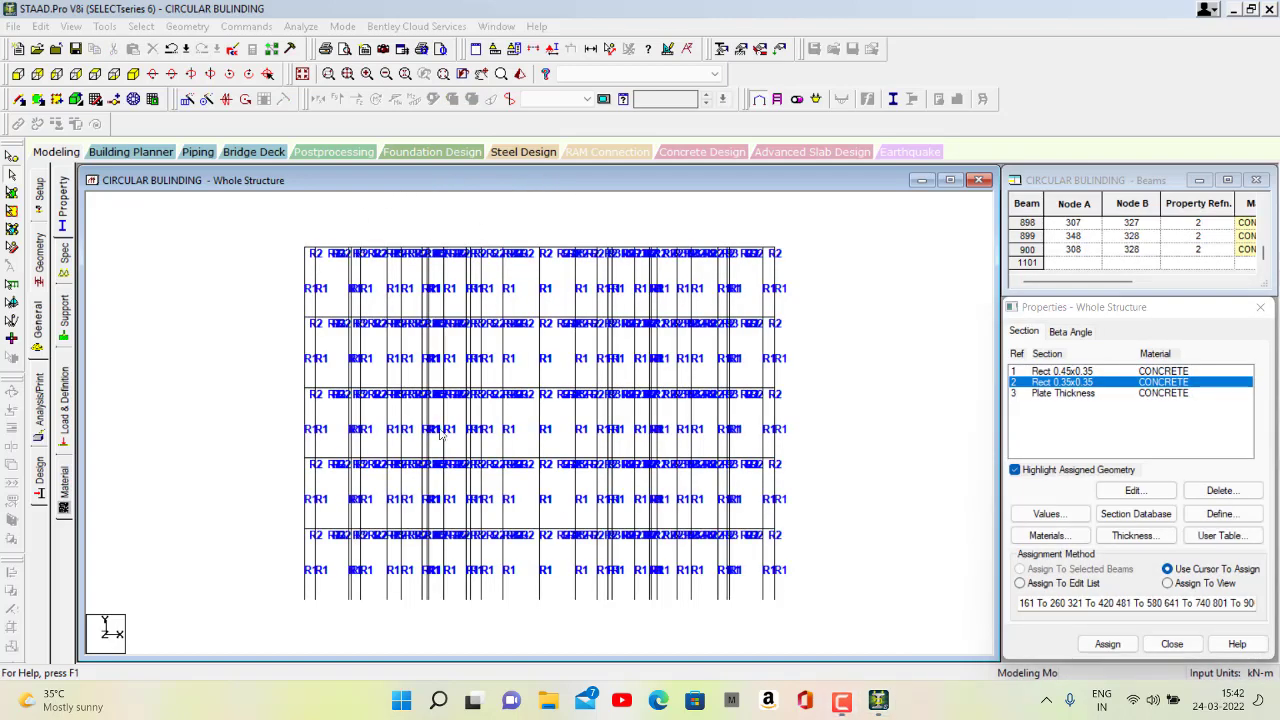
Inspect the beams, columns and slabs in a 3D rendered view, tilt the model, and close the rendered view
click(519, 75)
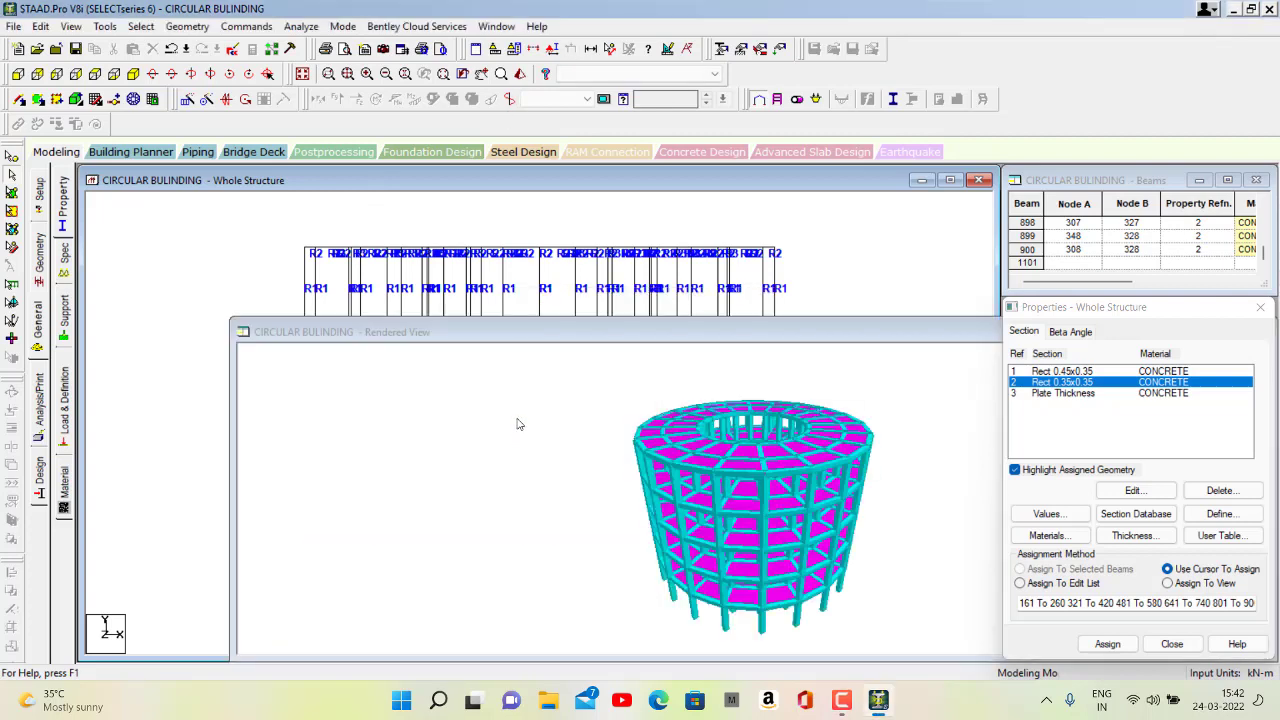
drag(678, 715, 845, 540)
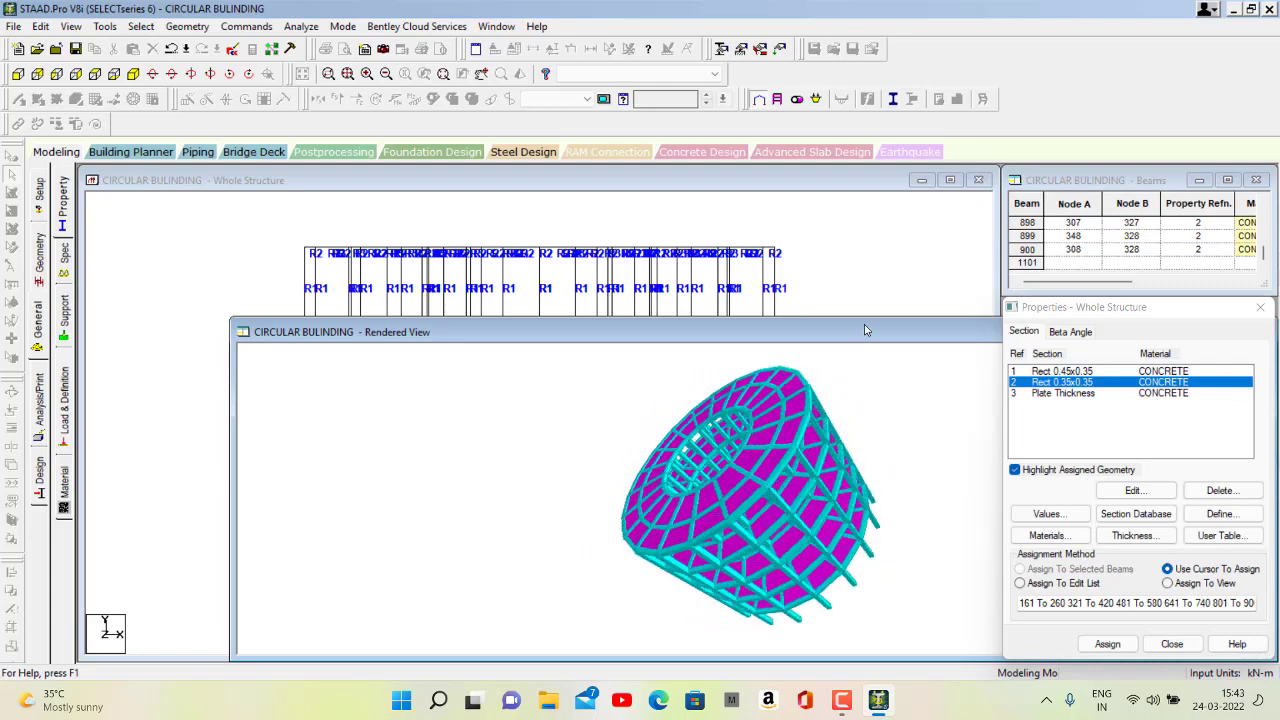
drag(866, 330, 604, 288)
click(996, 289)
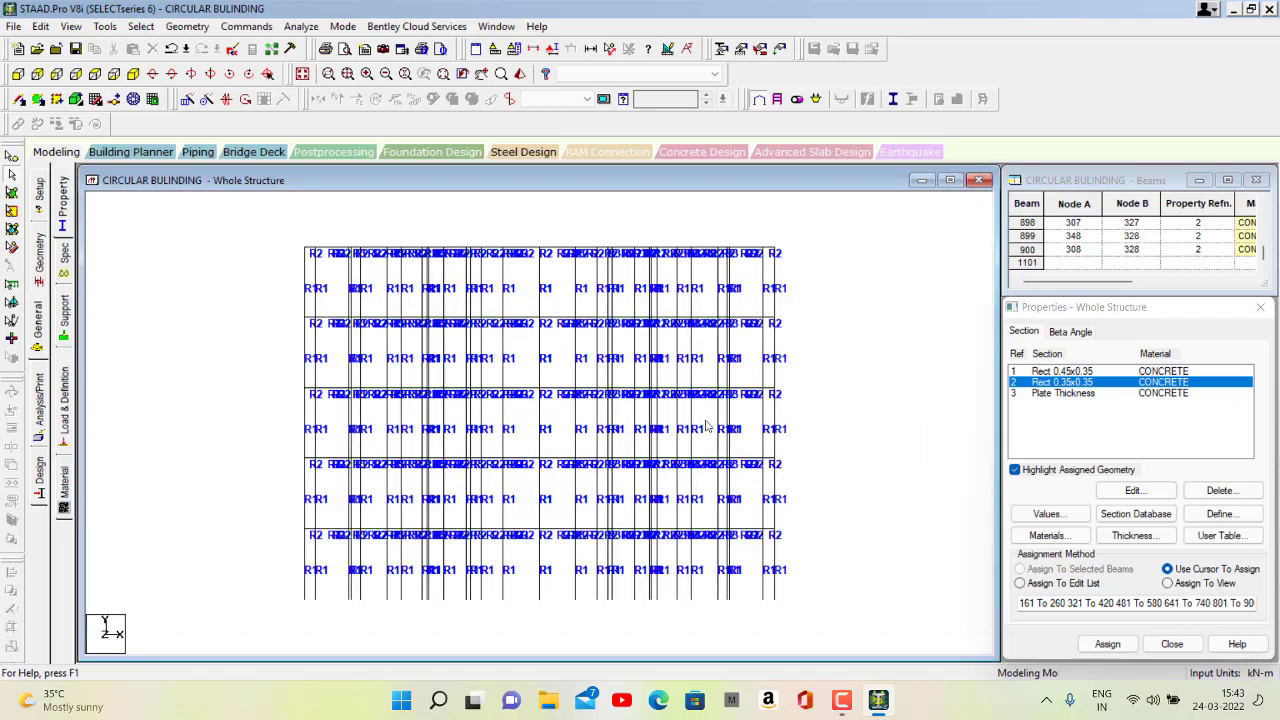
Create a fixed support definition for the structure
scroll(690, 426, down, 1)
middle_drag(668, 527, 680, 465)
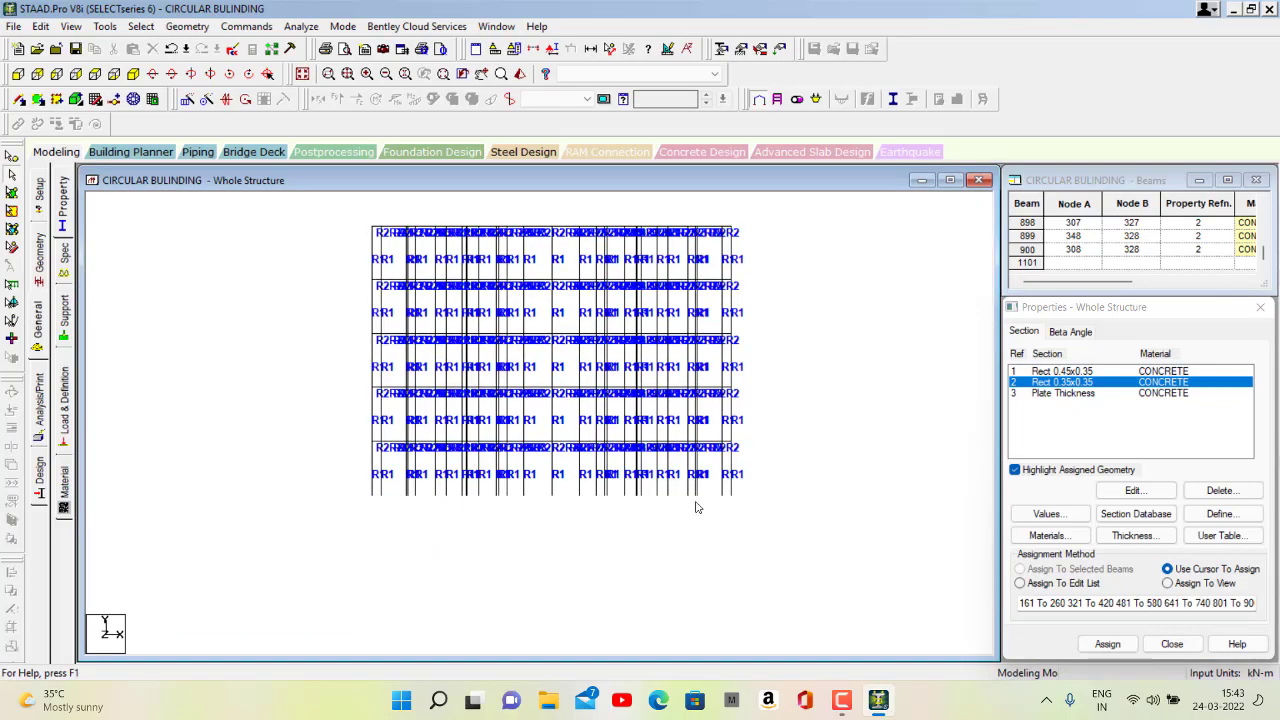
click(65, 318)
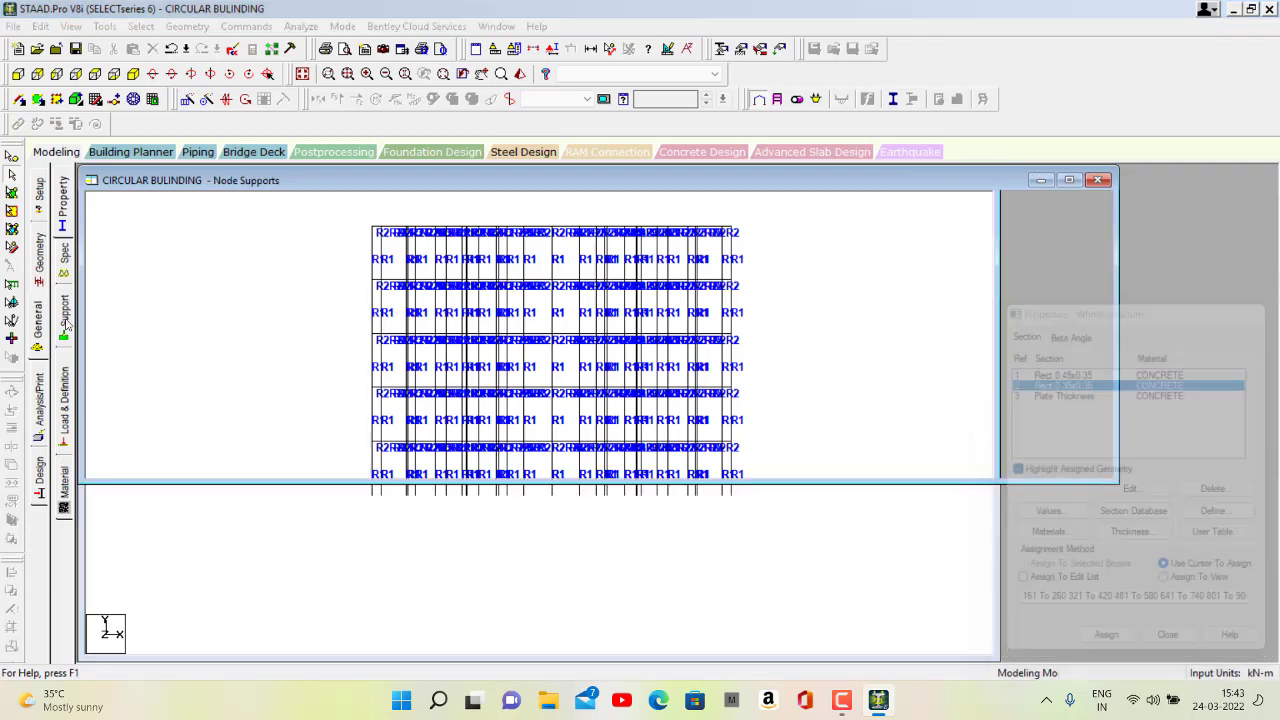
scroll(303, 380, down, 4)
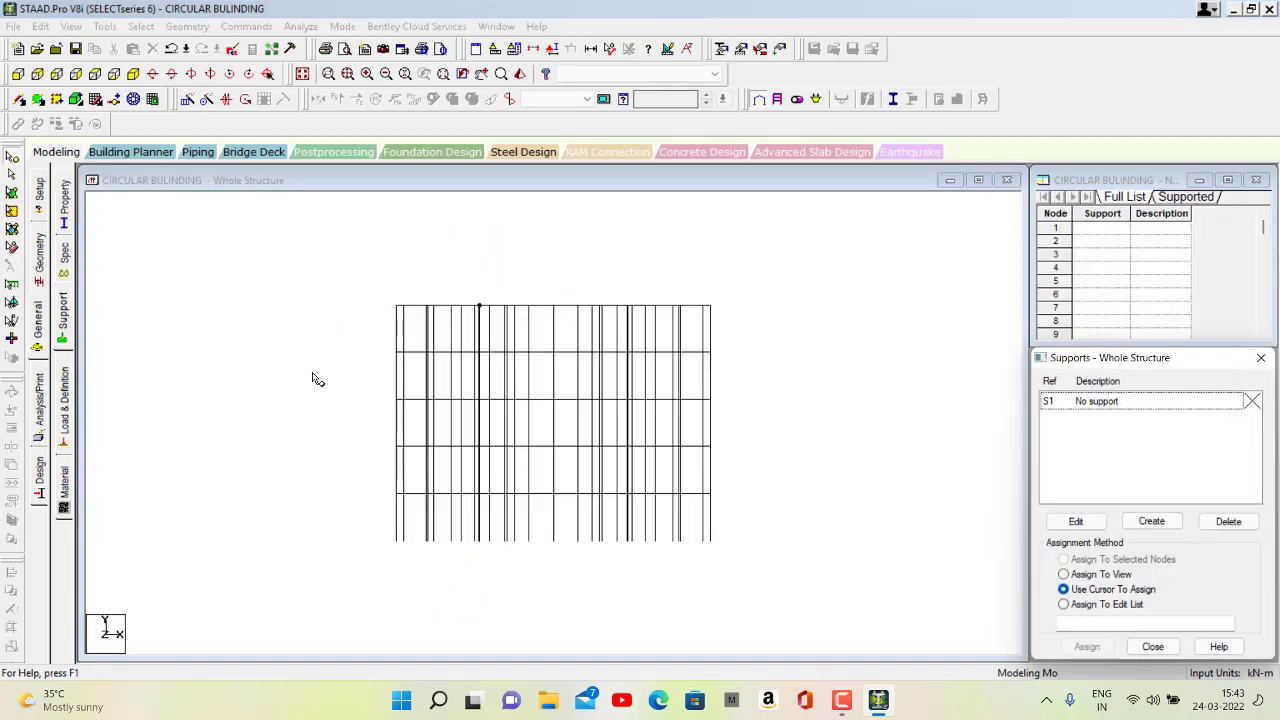
click(1151, 521)
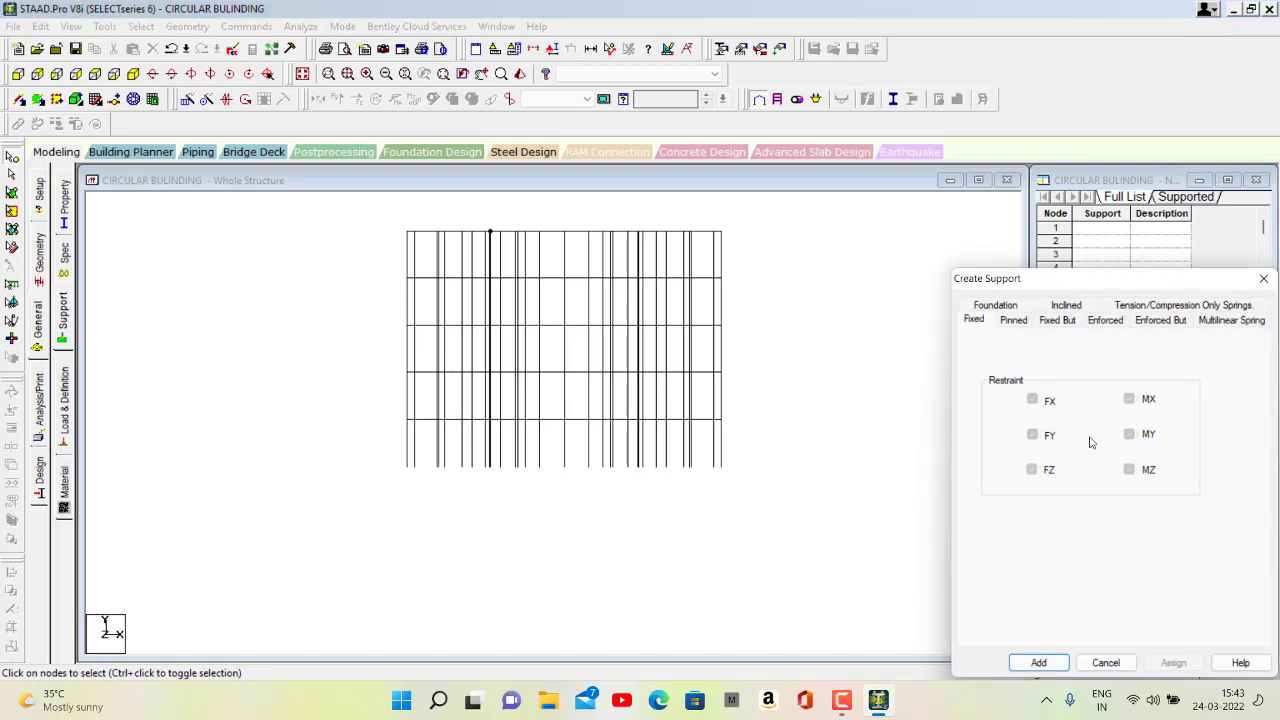
click(1038, 662)
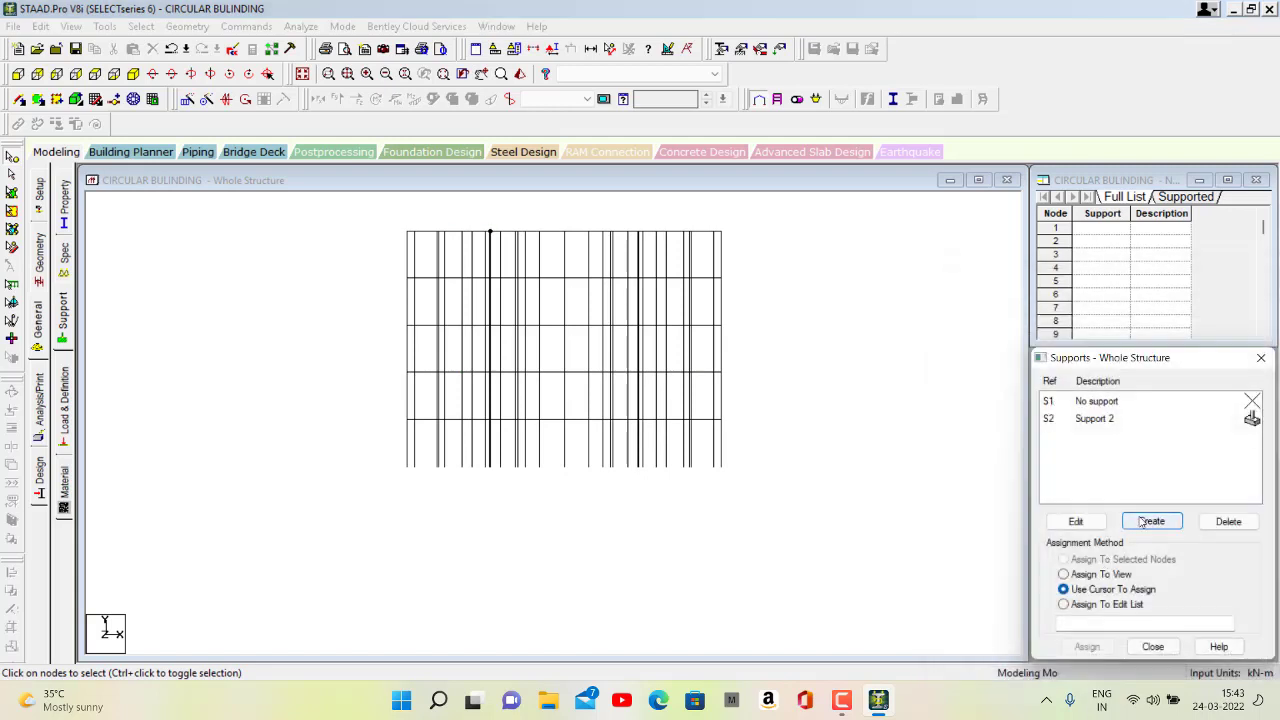
Assign the fixed support to all column base nodes using Assign To Selected Nodes
click(1085, 422)
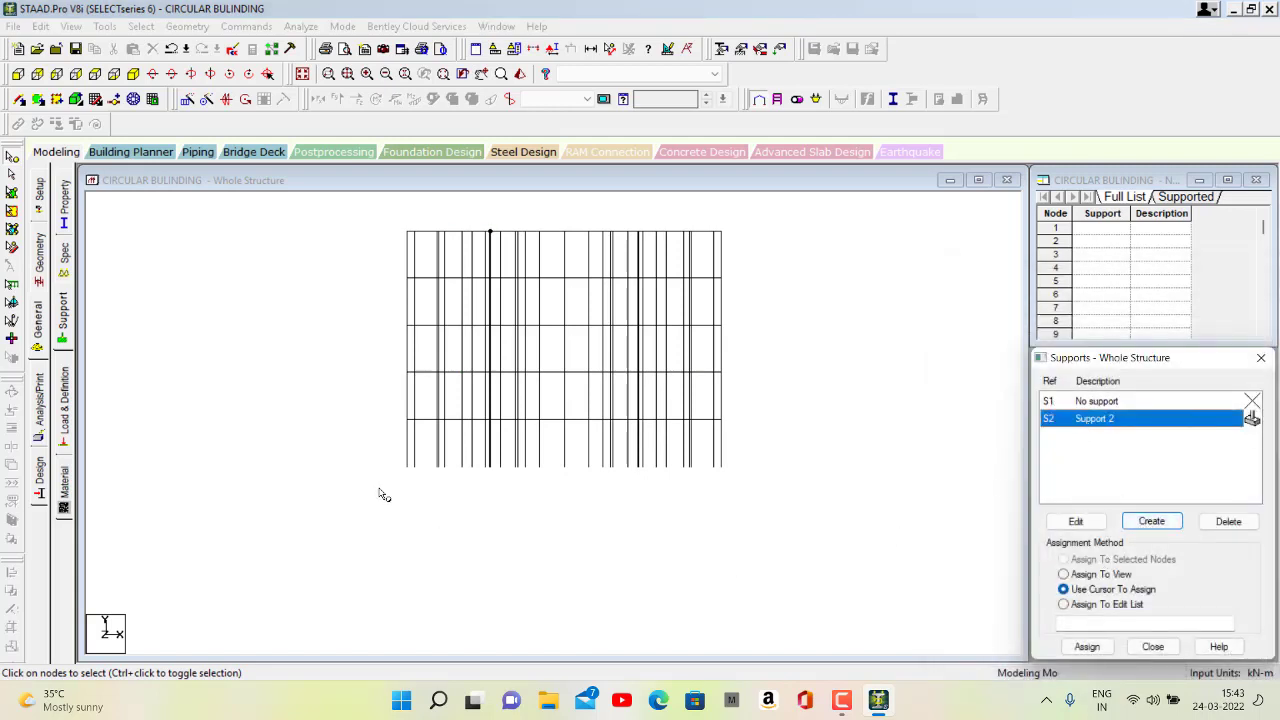
drag(380, 444, 750, 488)
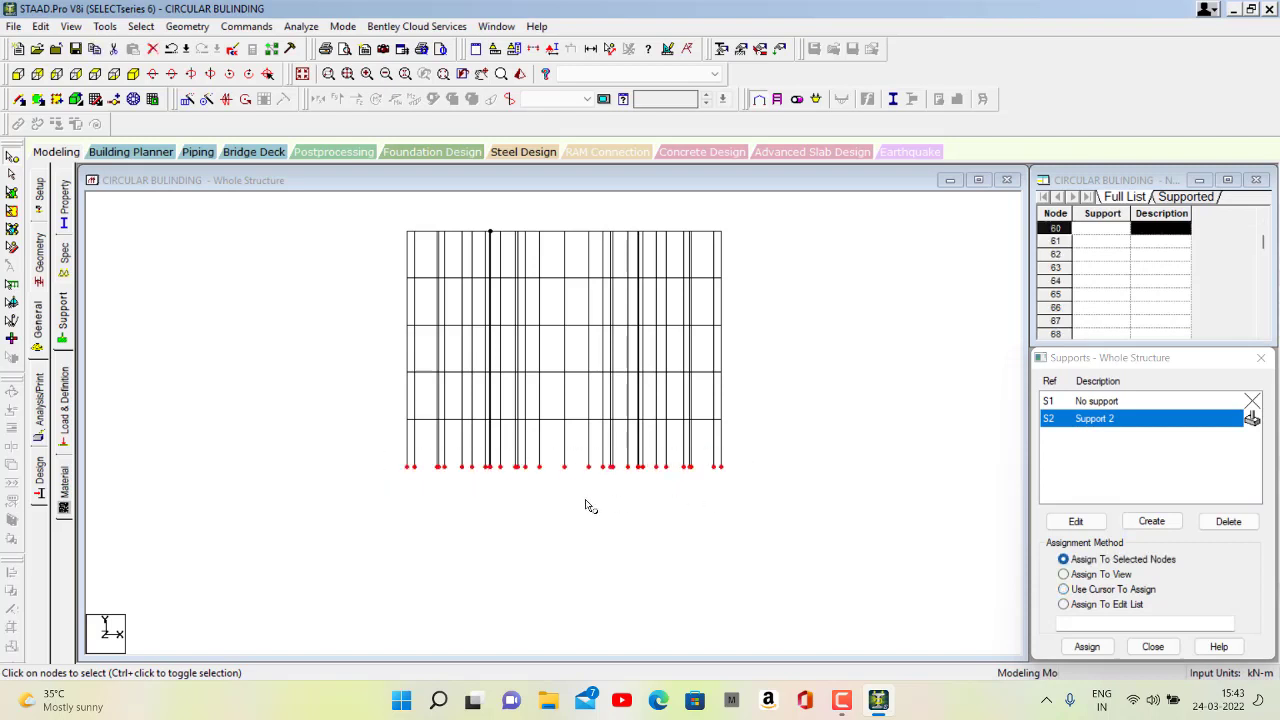
click(133, 99)
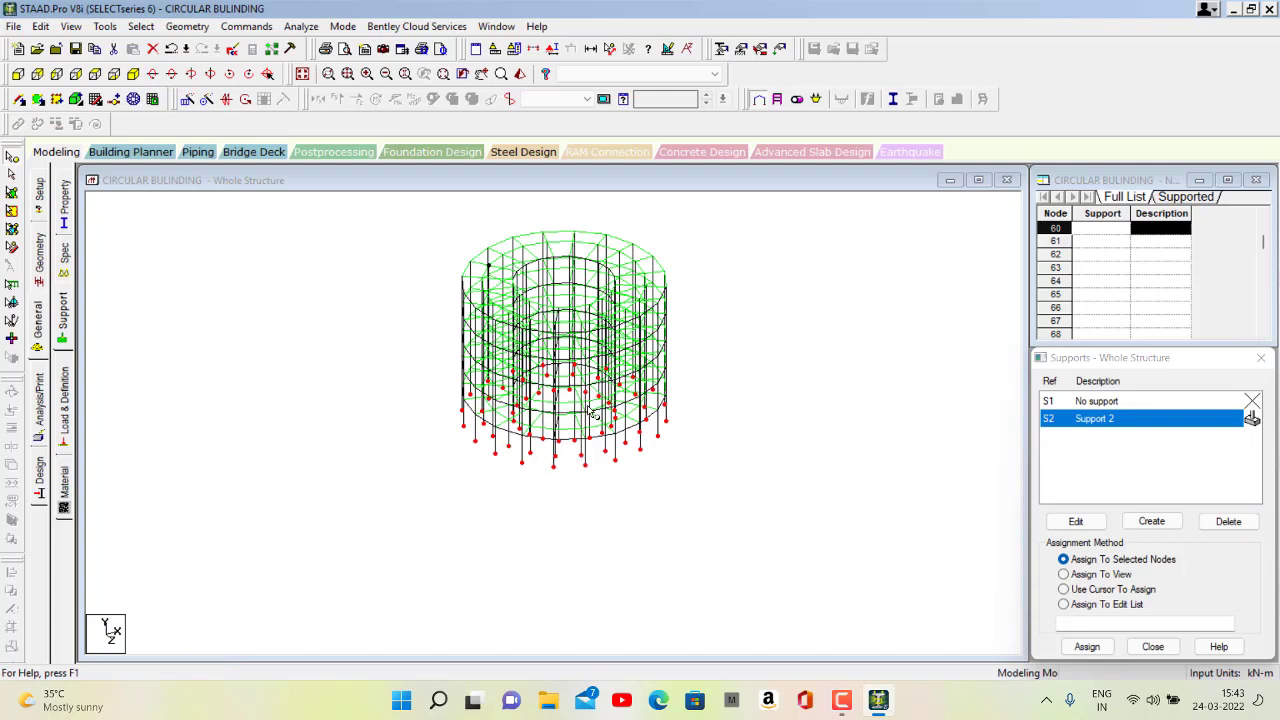
click(1108, 647)
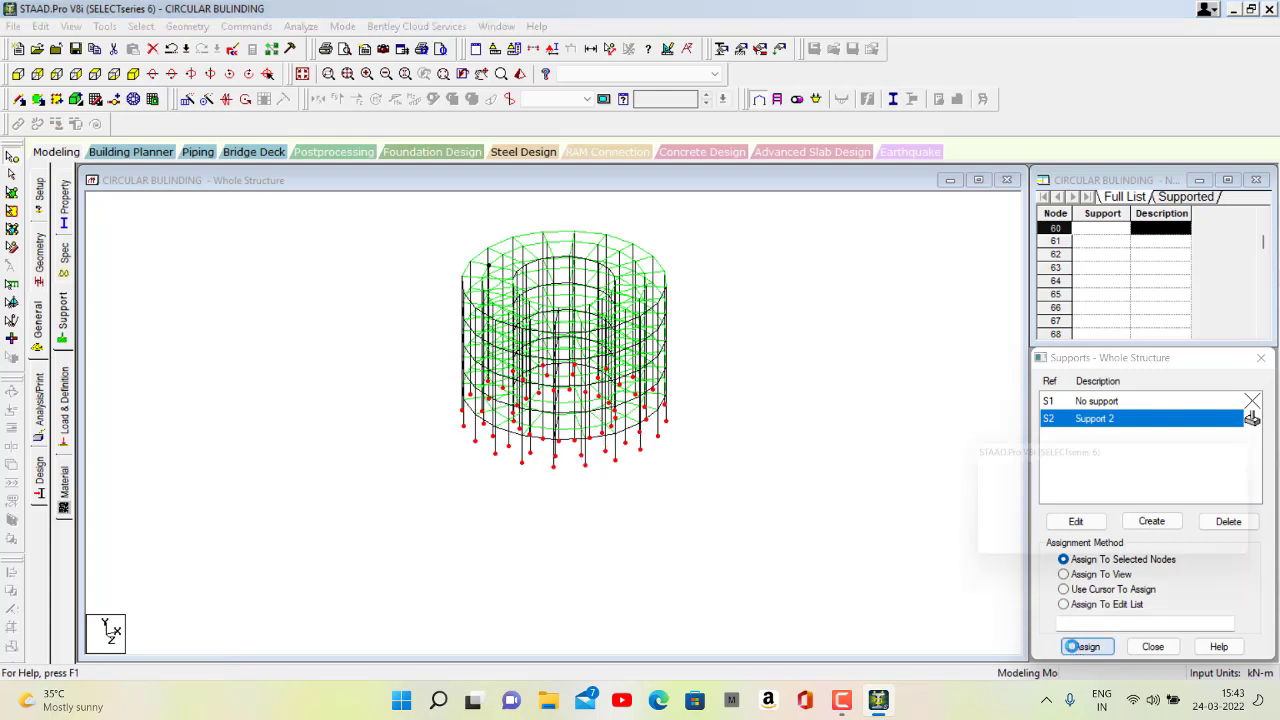
click(1160, 550)
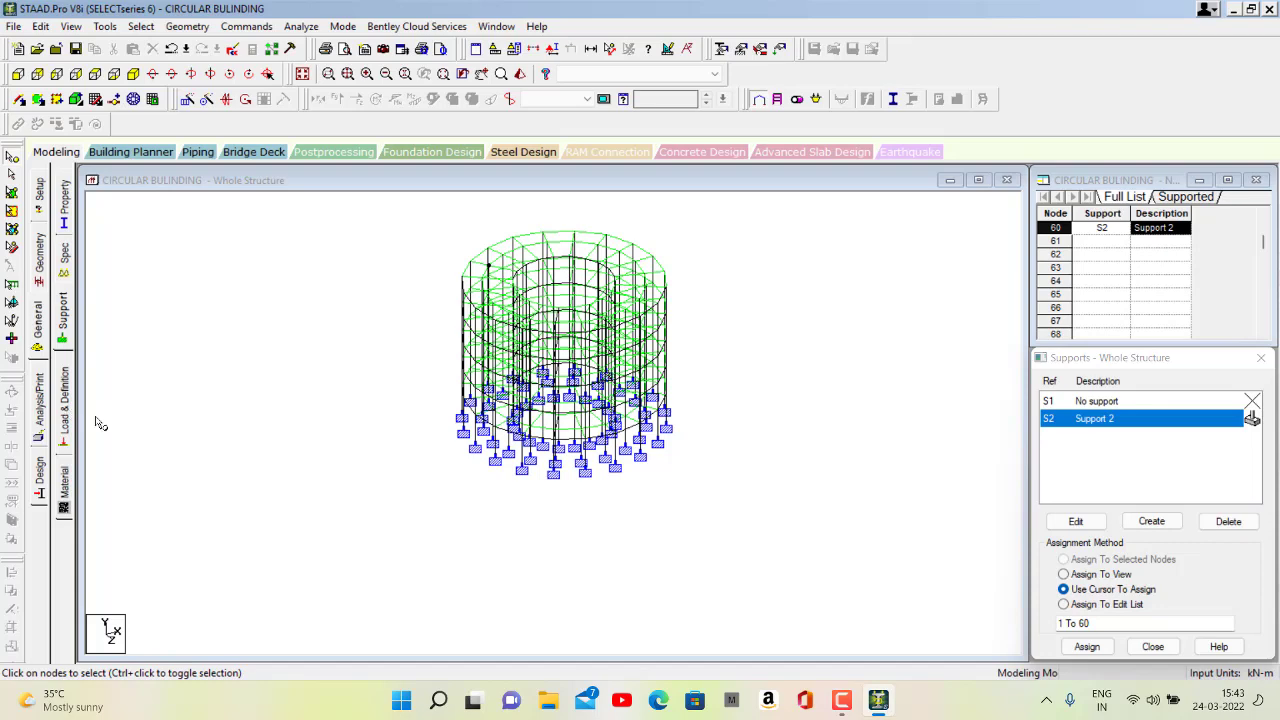
Create primary load case 1 with loading type Dead and the title DL
click(64, 405)
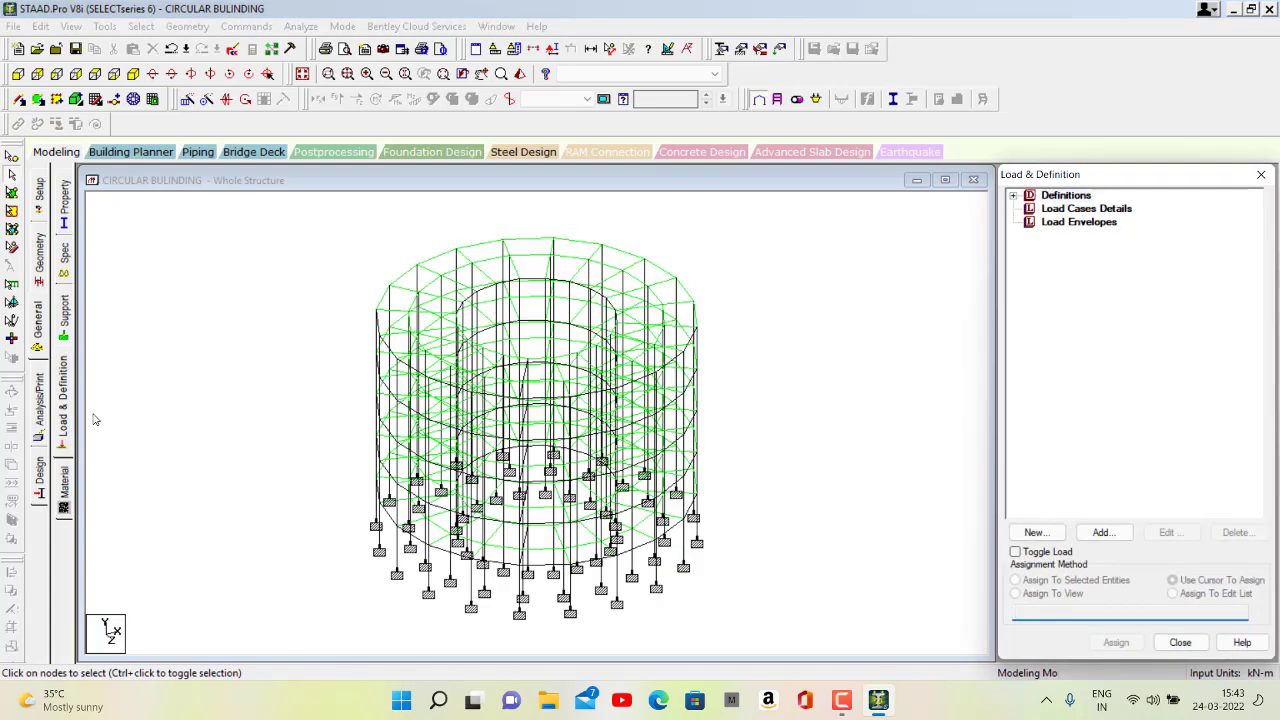
click(842, 702)
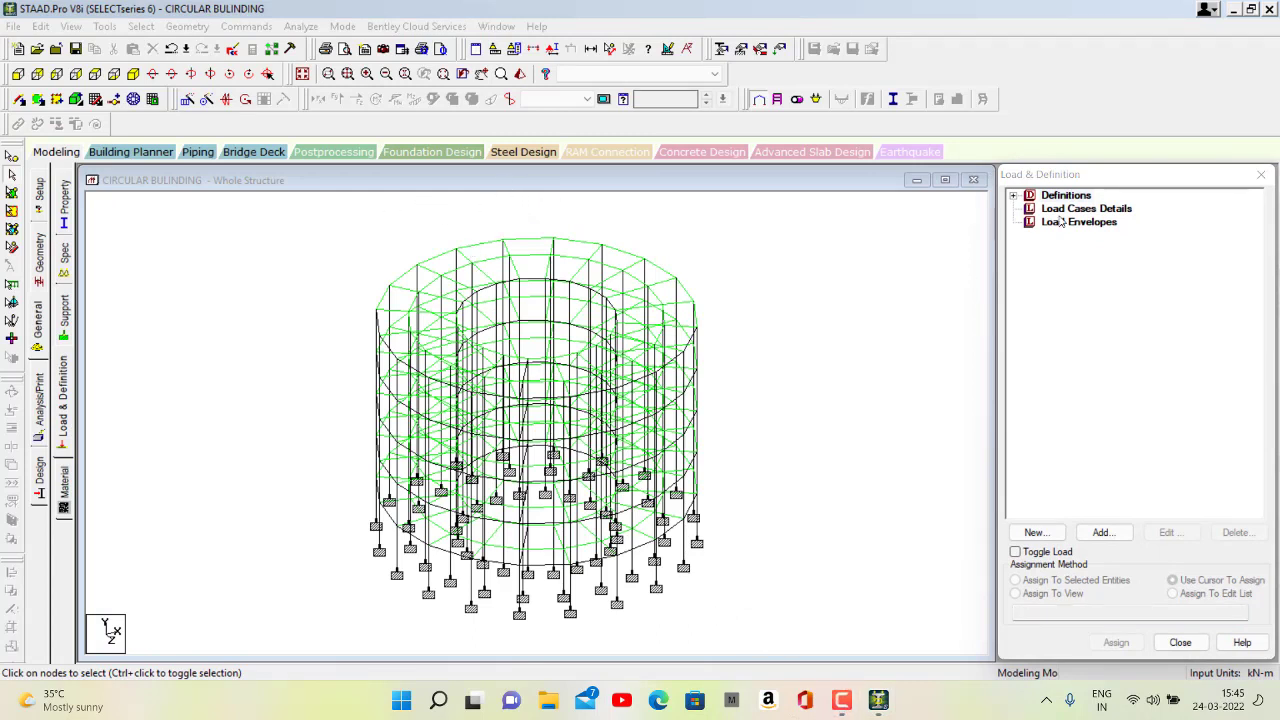
click(1063, 210)
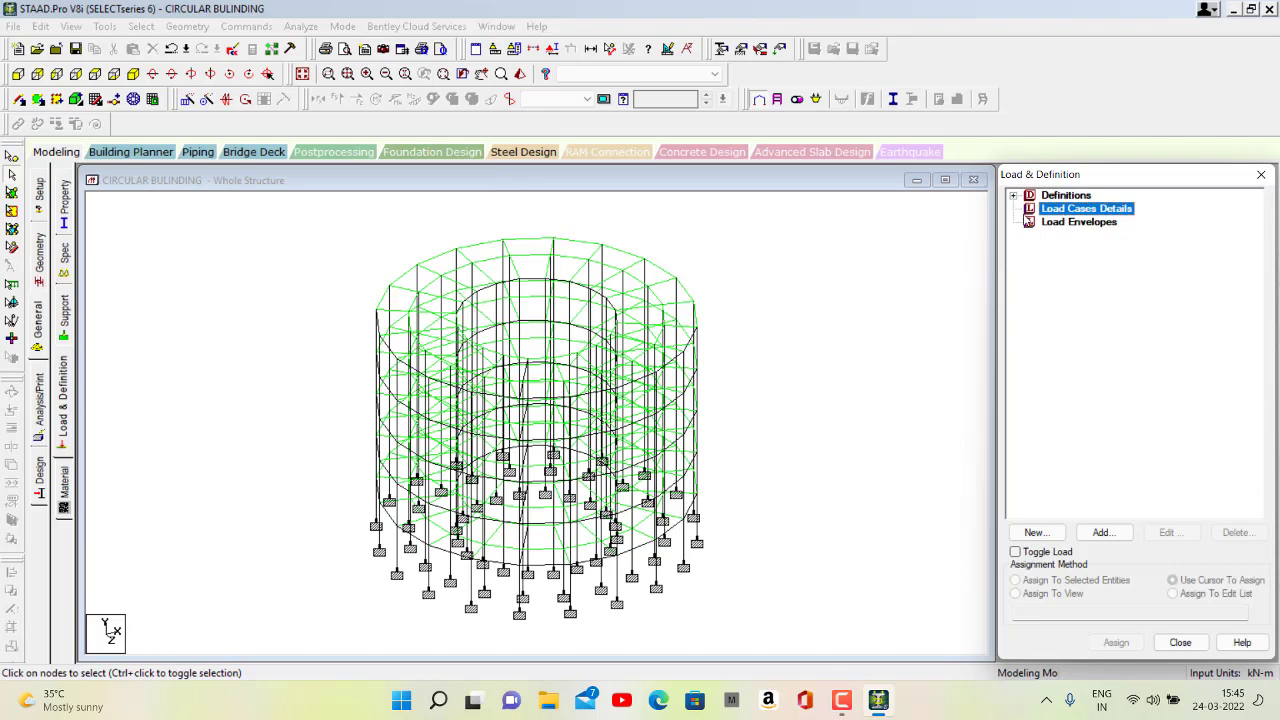
click(1120, 536)
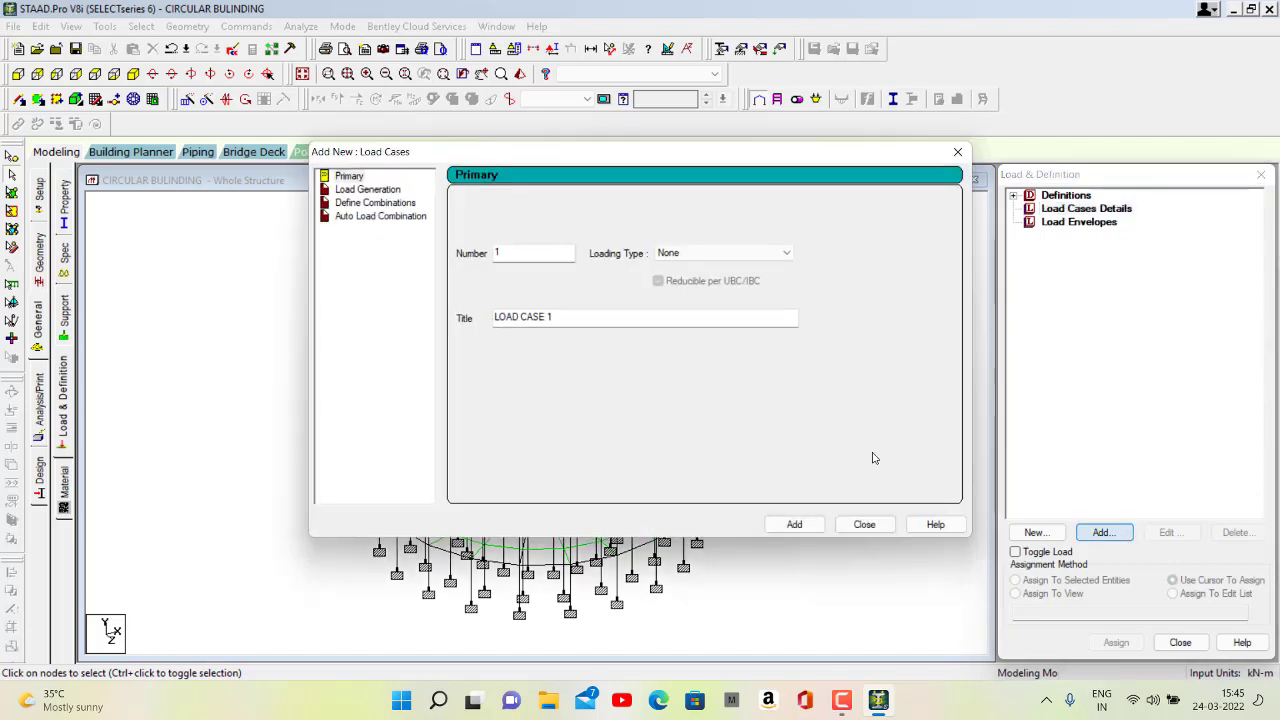
click(720, 253)
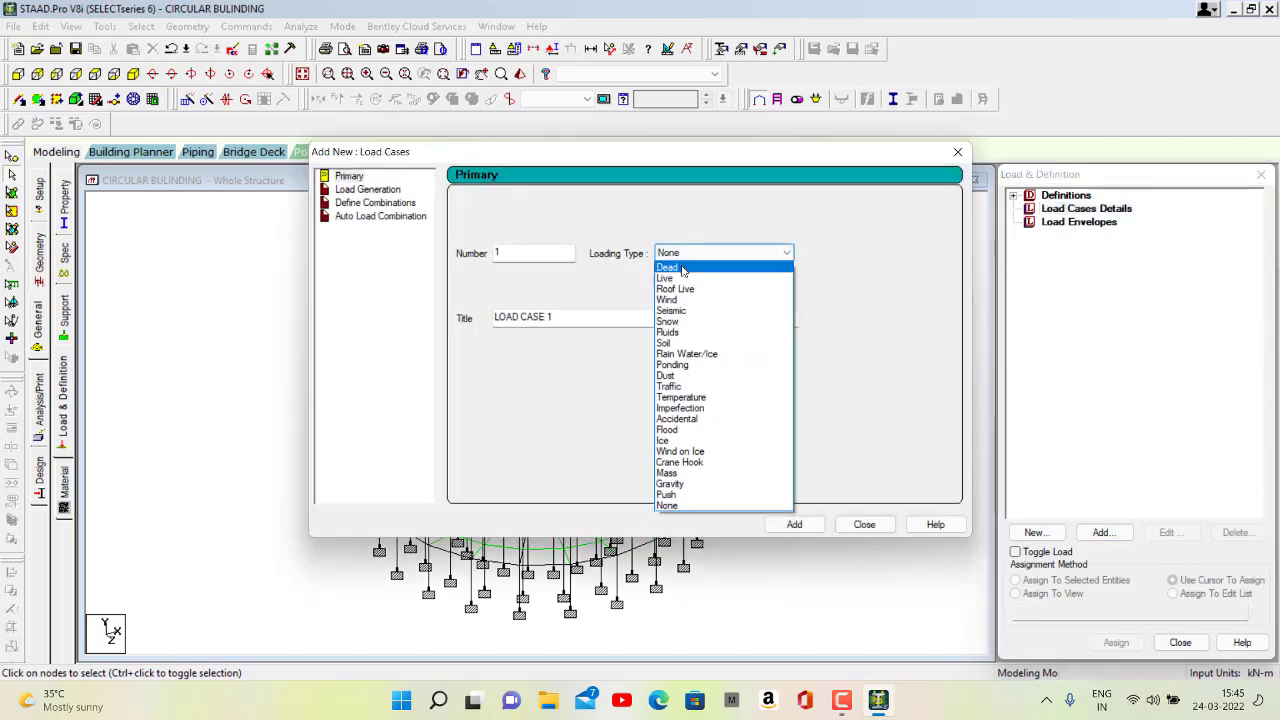
click(685, 267)
drag(599, 323, 423, 320)
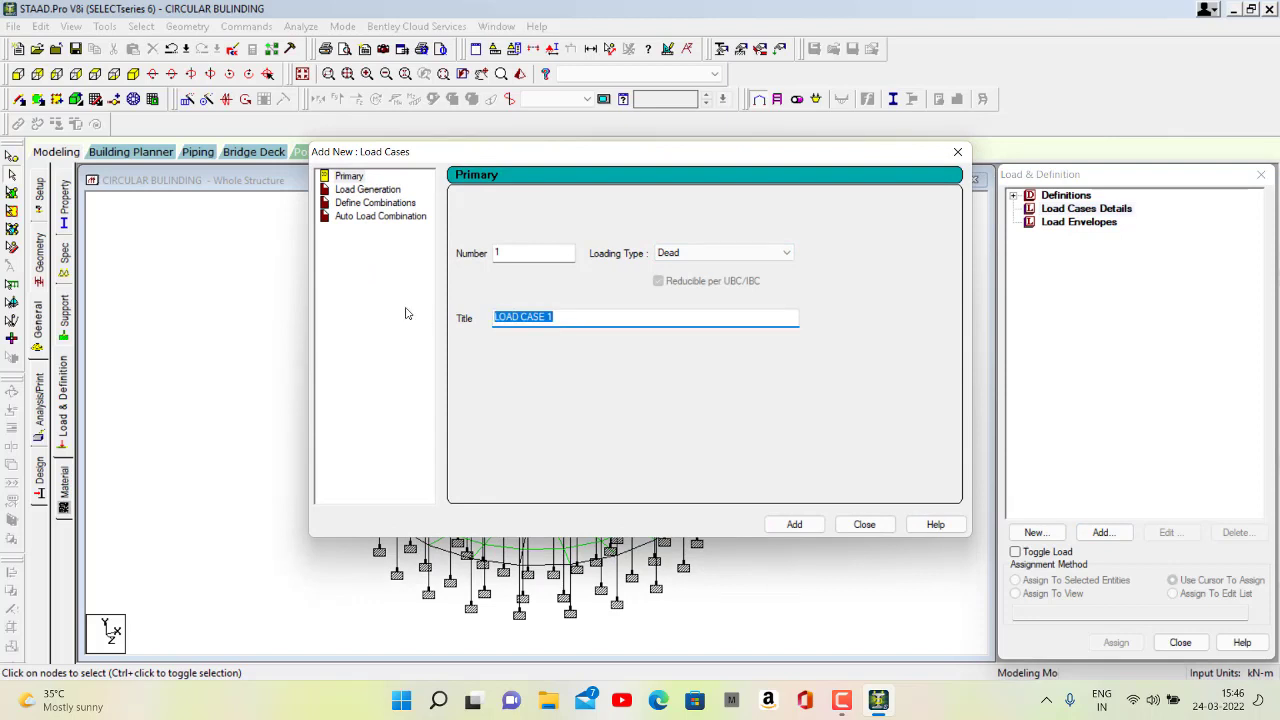
key(BackSpace)
key(Return)
Create primary load case 2 with loading type Live and the title LL
click(733, 254)
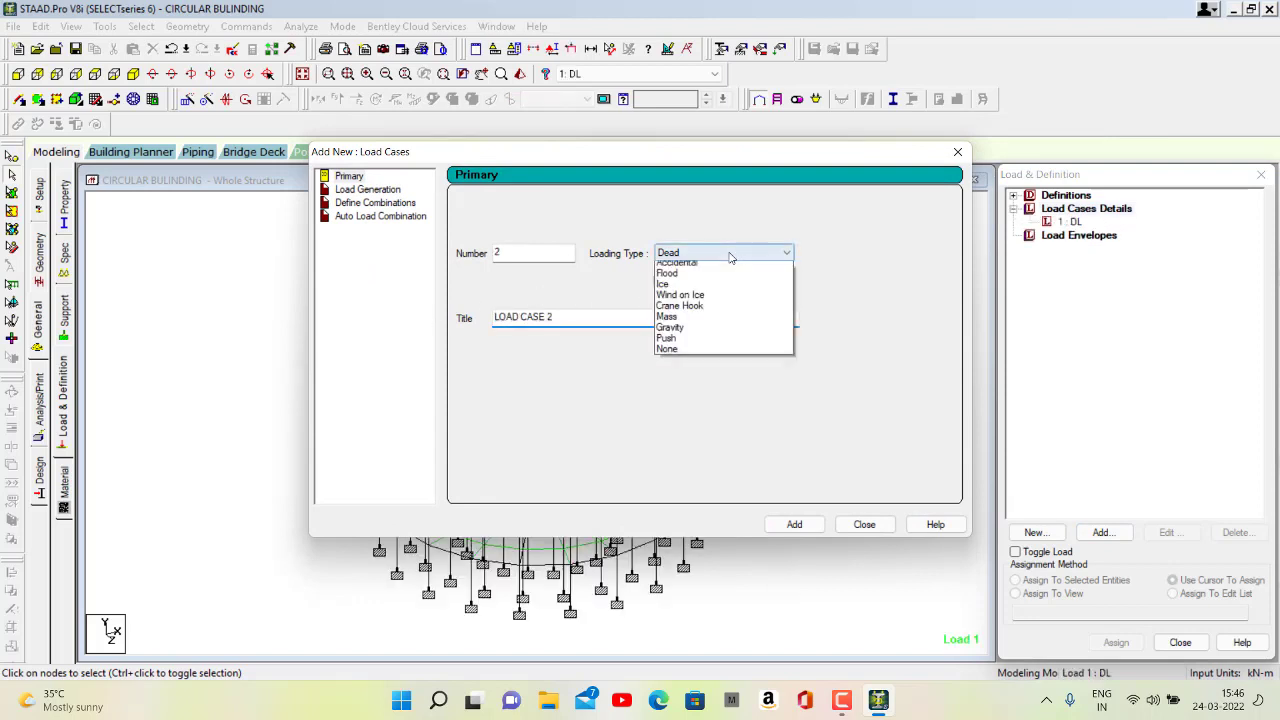
click(728, 278)
click(591, 325)
drag(591, 325, 351, 322)
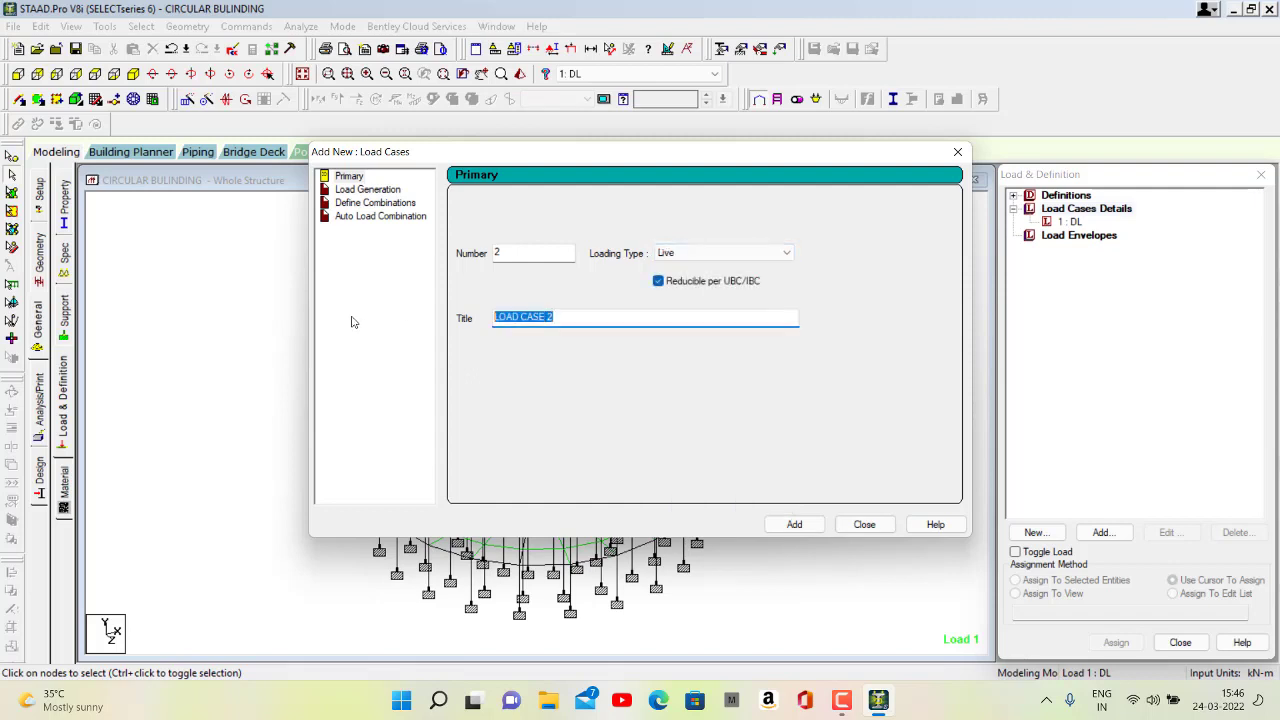
text(LL)
key(Return)
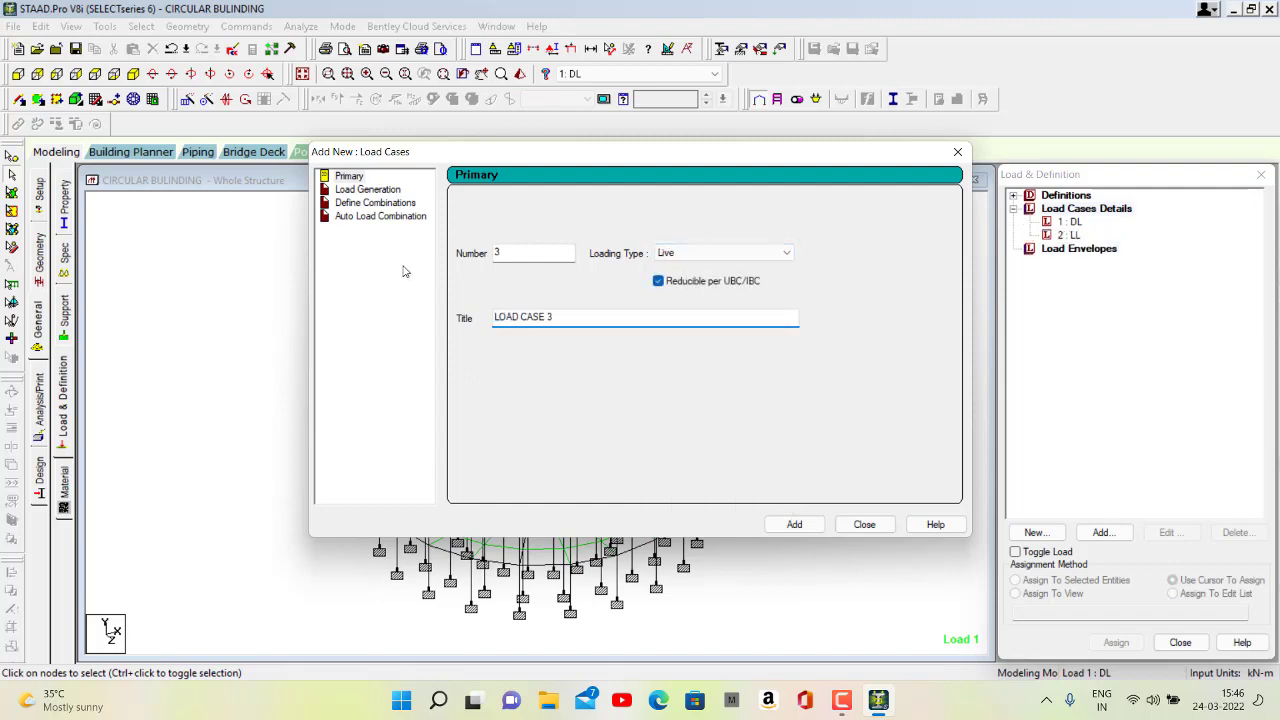
Create primary load case 3 with loading type Roof Live and the title FL, and finish adding load cases
click(787, 253)
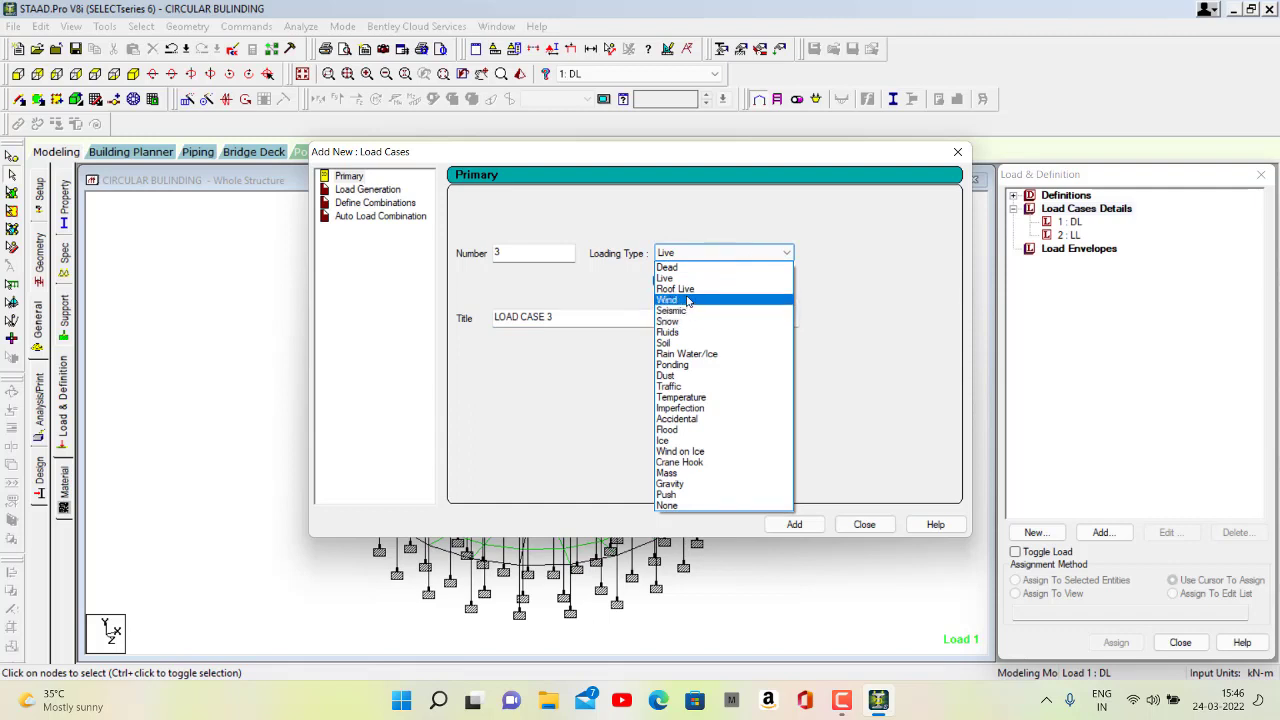
click(686, 300)
click(686, 255)
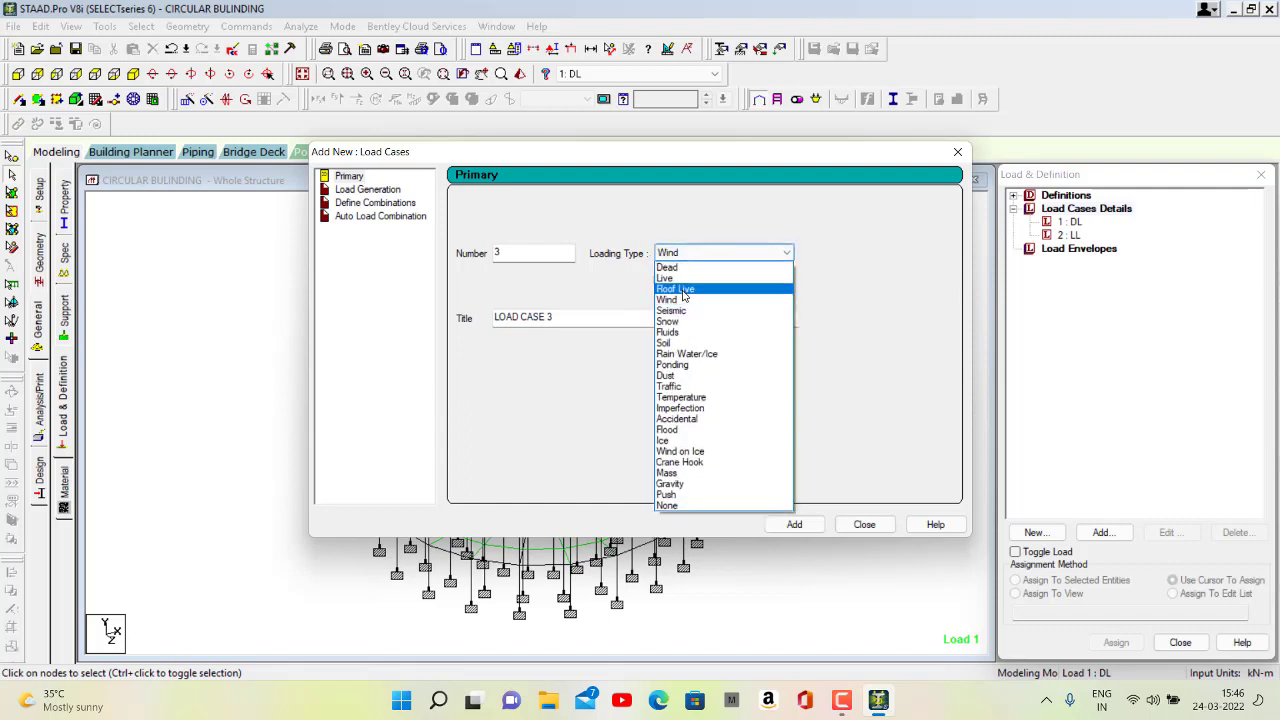
click(686, 290)
drag(580, 318, 305, 347)
key(BackSpace)
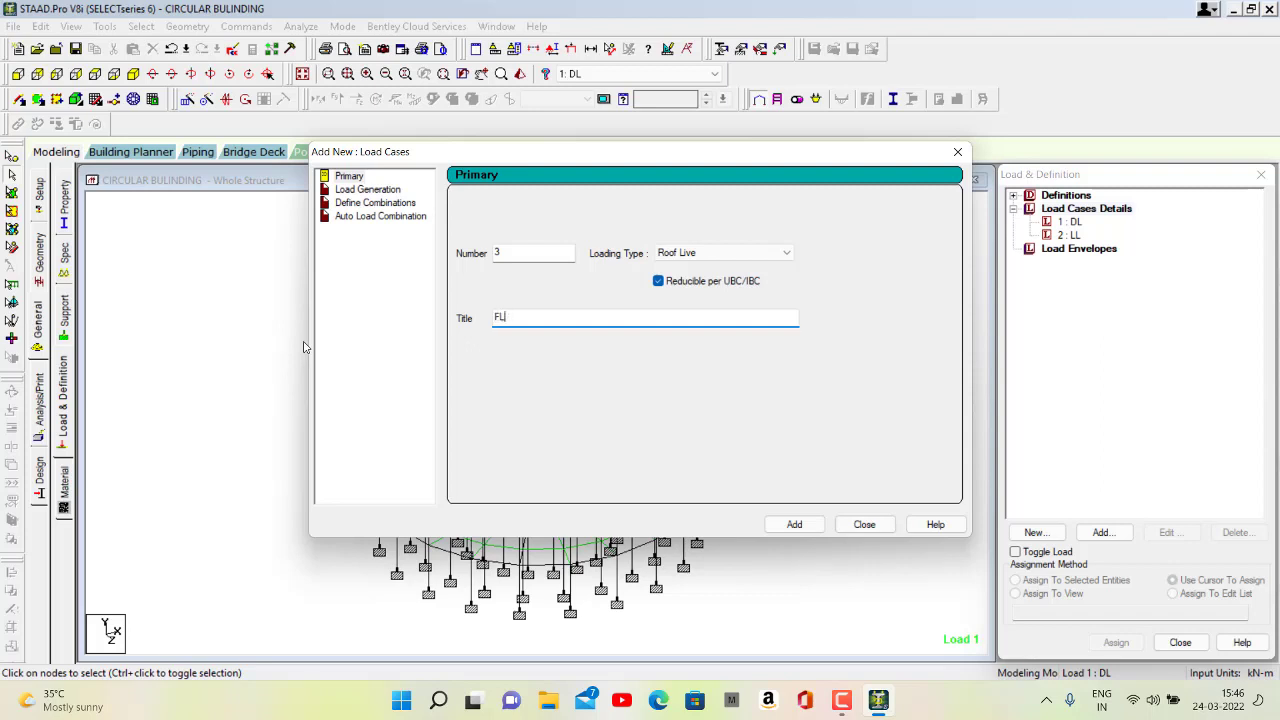
text(FL)
key(Return)
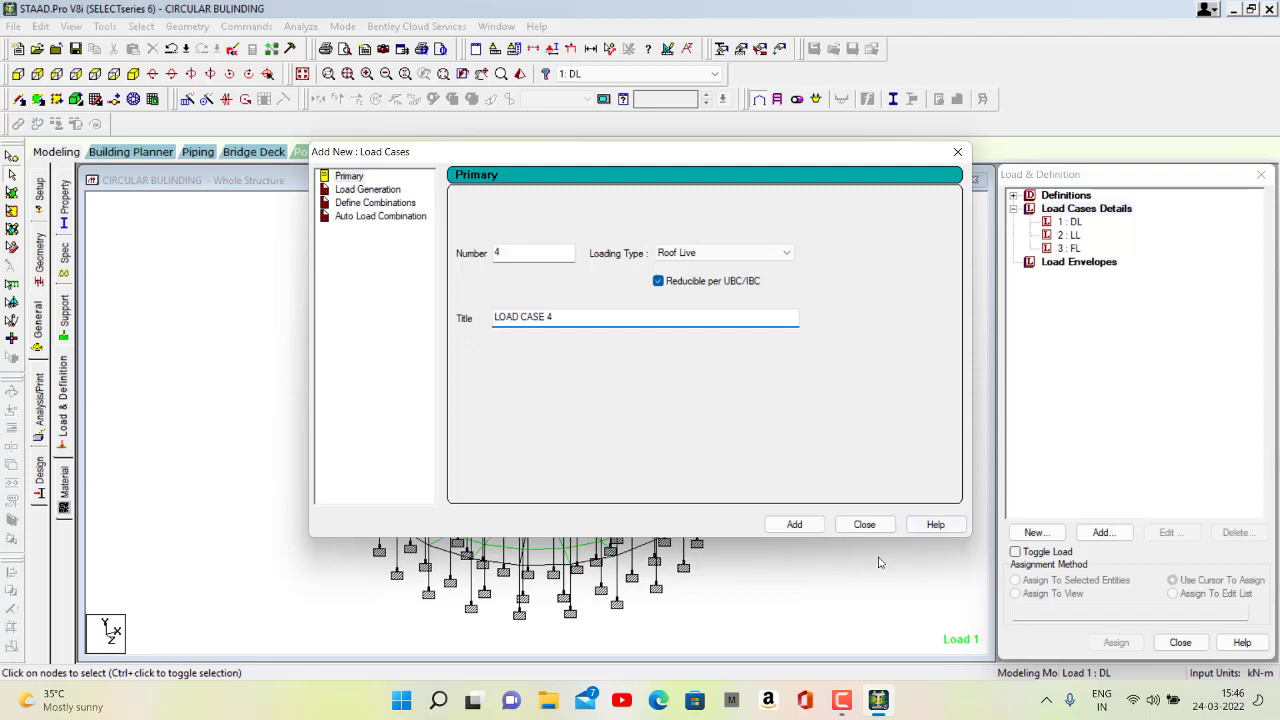
click(864, 526)
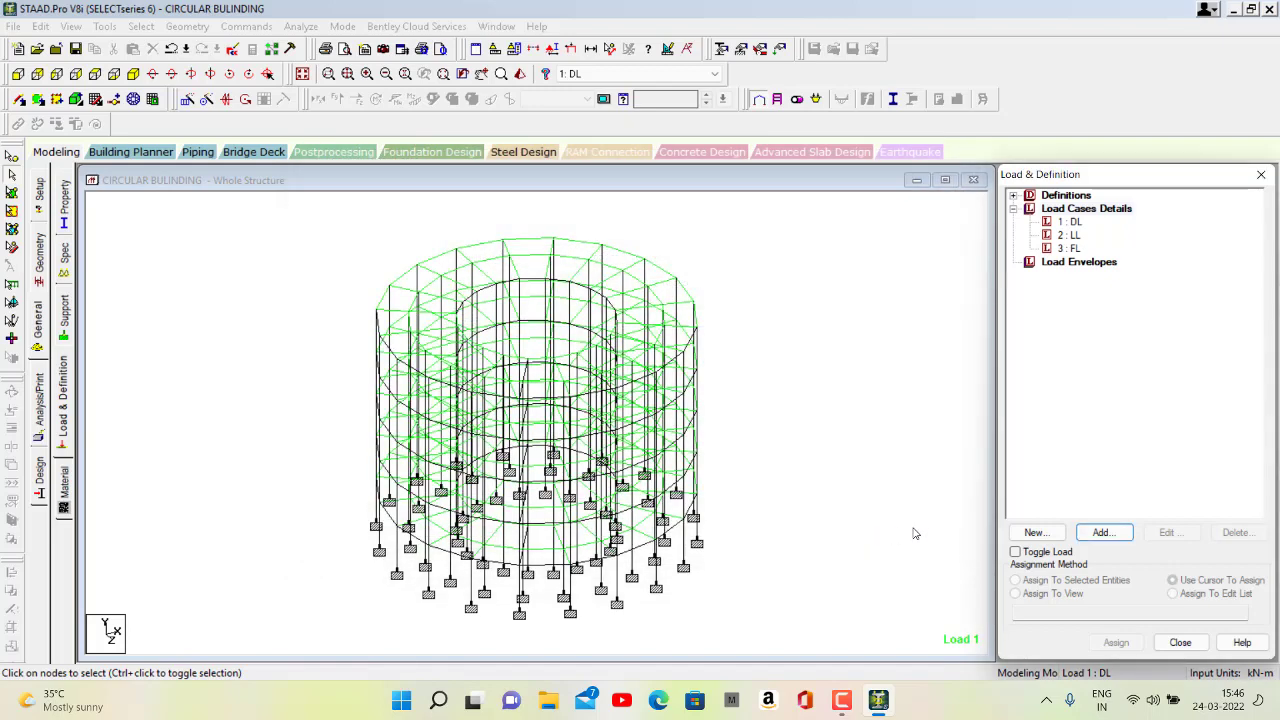
Add a selfweight load in the Y direction with factor -1 to load case DL
click(1076, 224)
click(1108, 535)
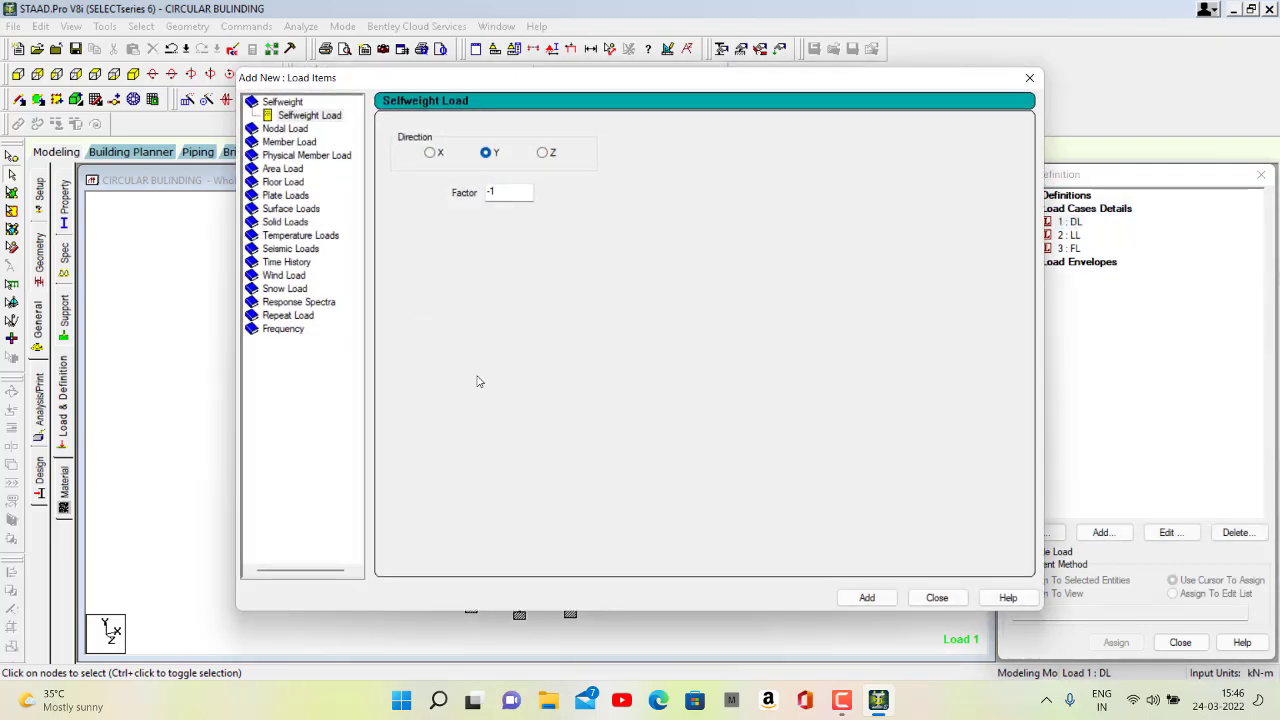
click(936, 598)
Start a YRANGE floor load for load case LL with a pressure of -5 kN/m2 in Global Y
click(1069, 249)
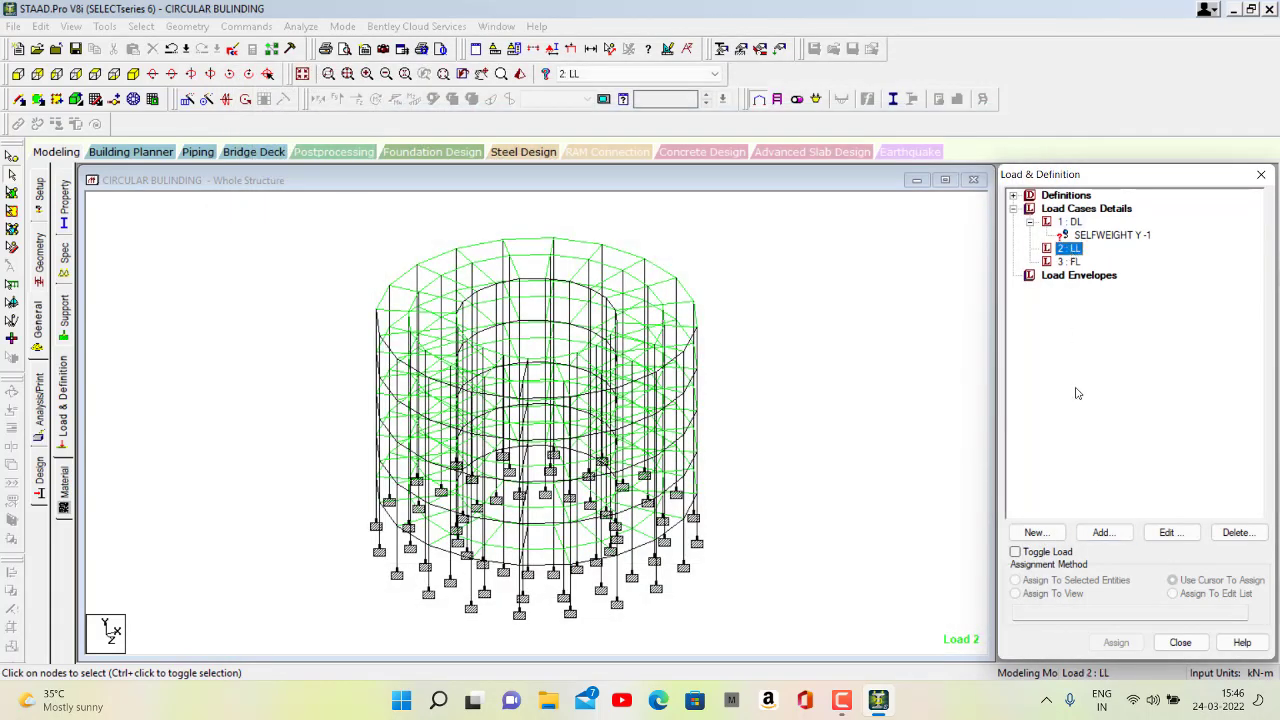
click(1101, 532)
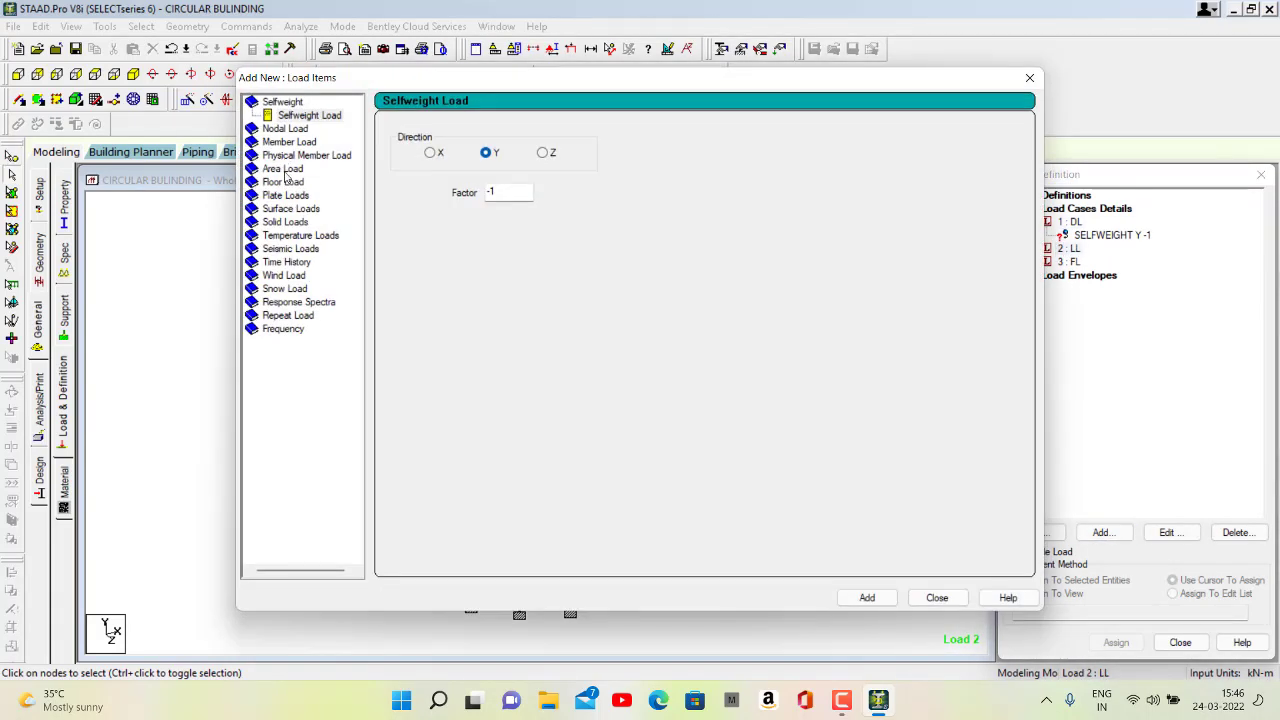
click(287, 182)
click(464, 208)
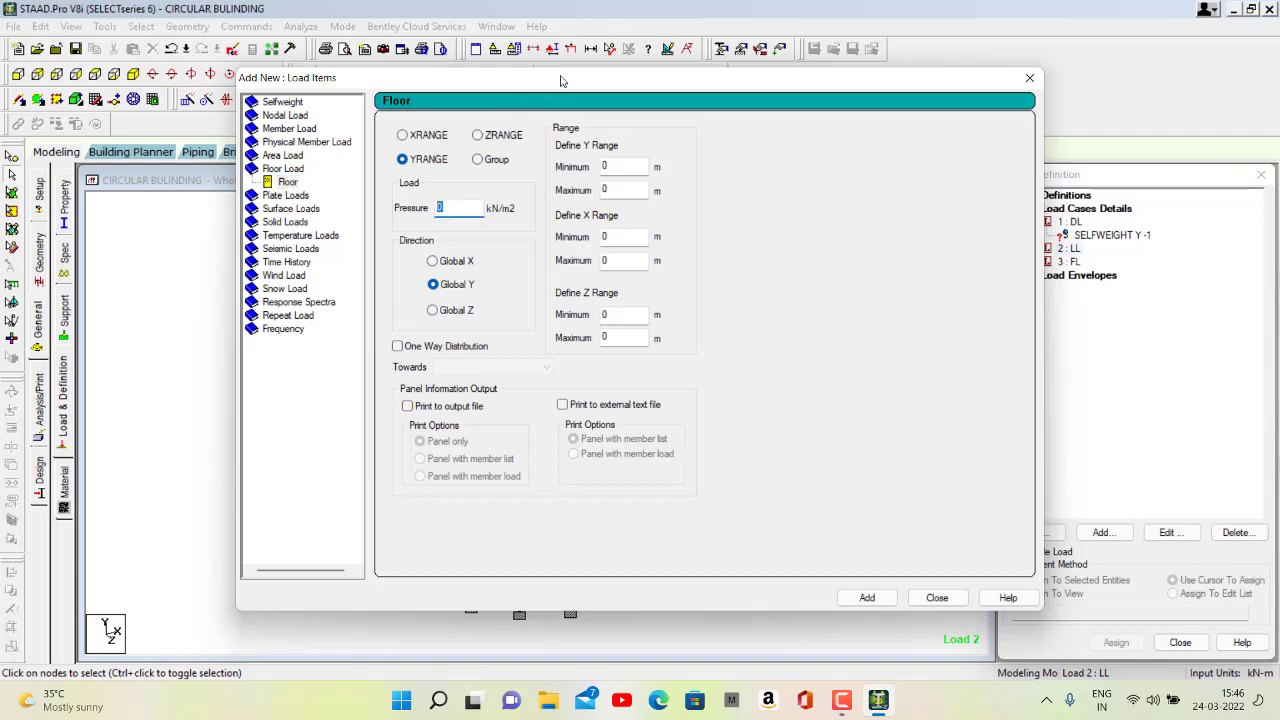
drag(562, 82, 814, 89)
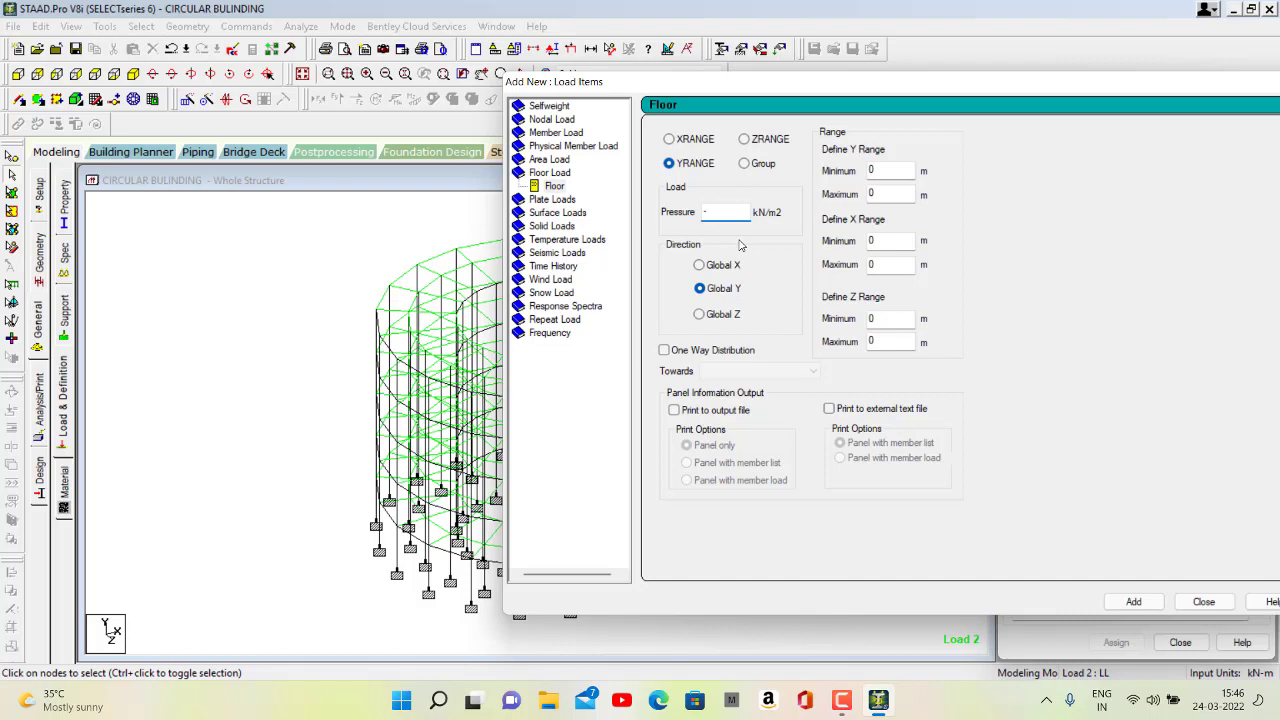
click(834, 693)
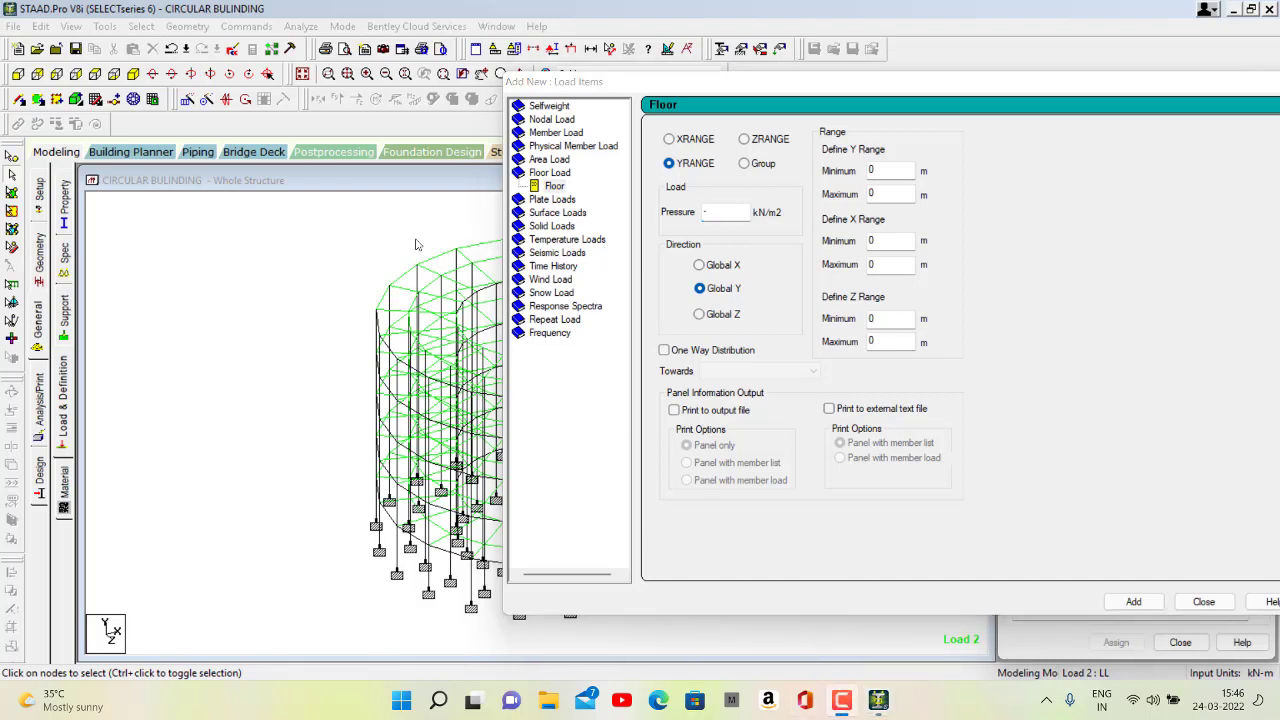
click(429, 288)
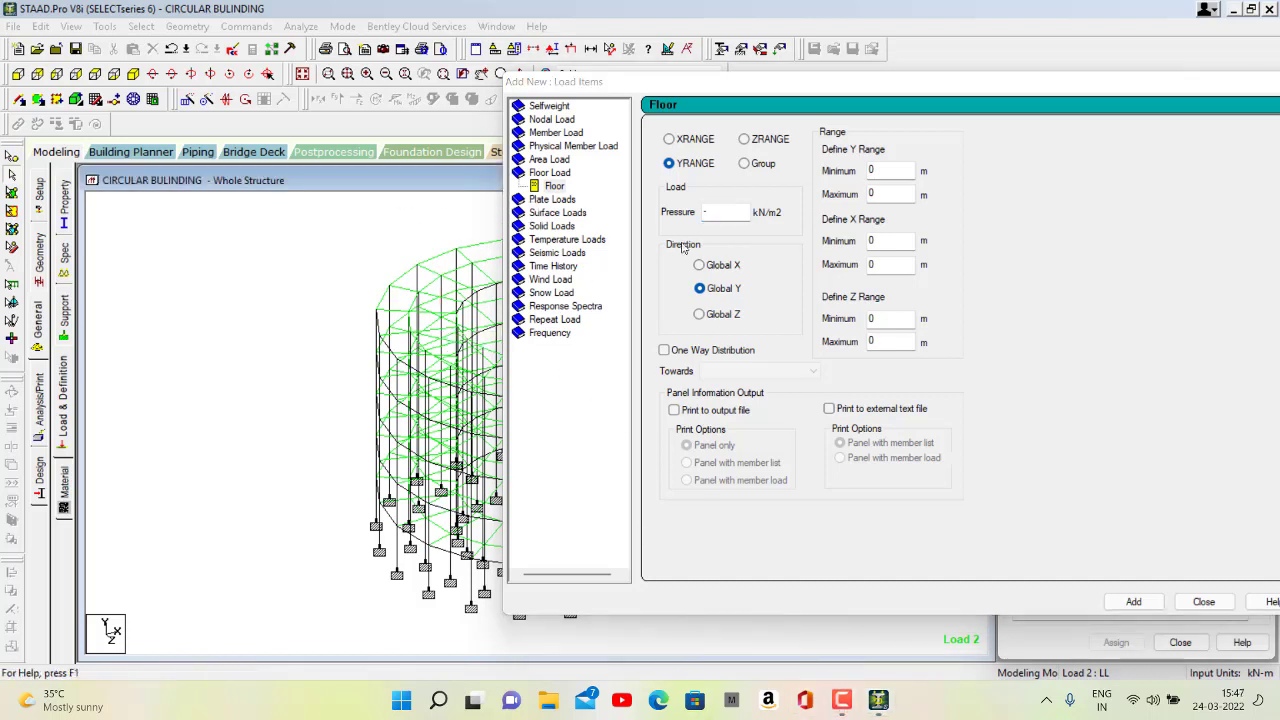
click(726, 213)
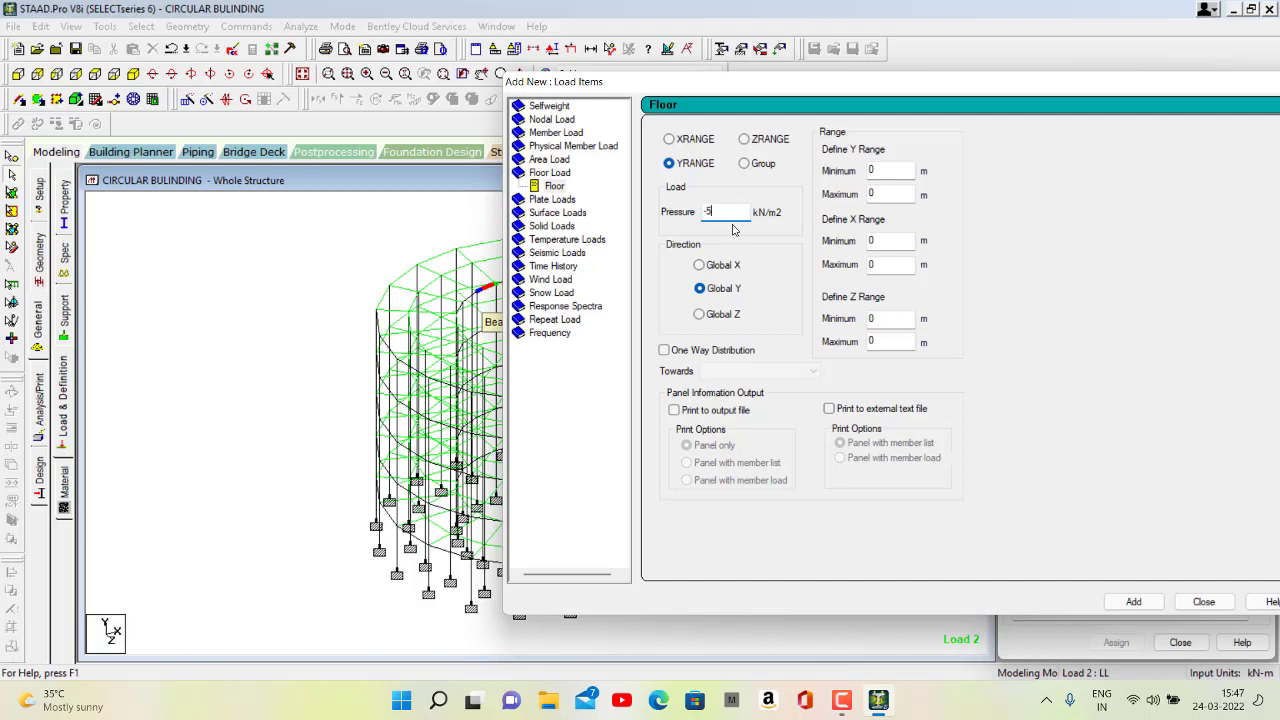
text(5)
Set the floor load's Y range from 3 to 15 m and add it to load case LL
click(889, 172)
click(872, 195)
click(1134, 601)
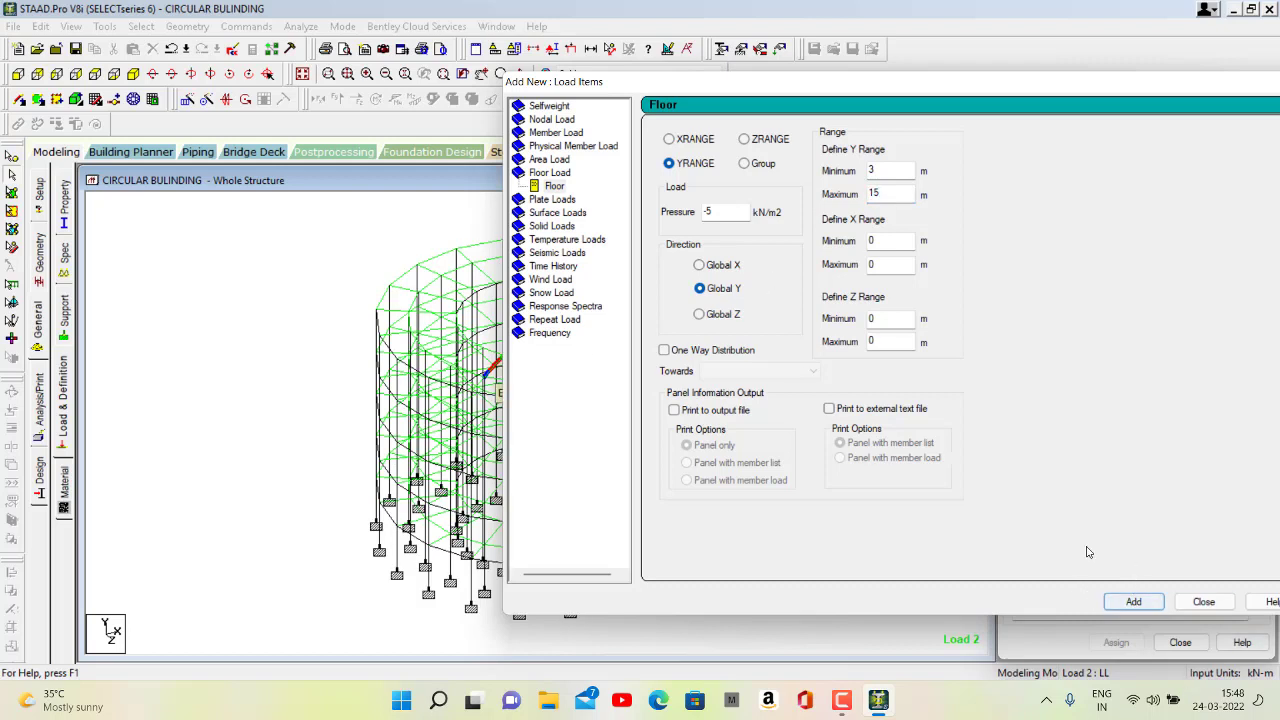
drag(846, 86, 421, 145)
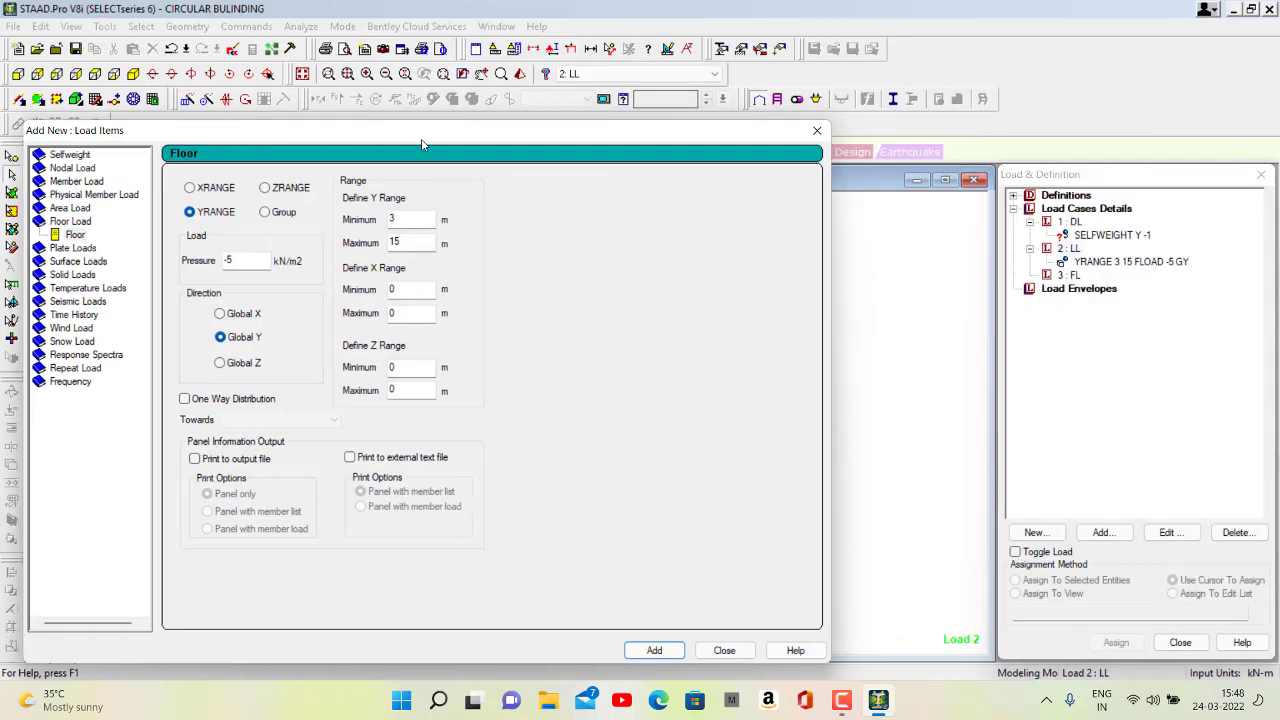
click(817, 130)
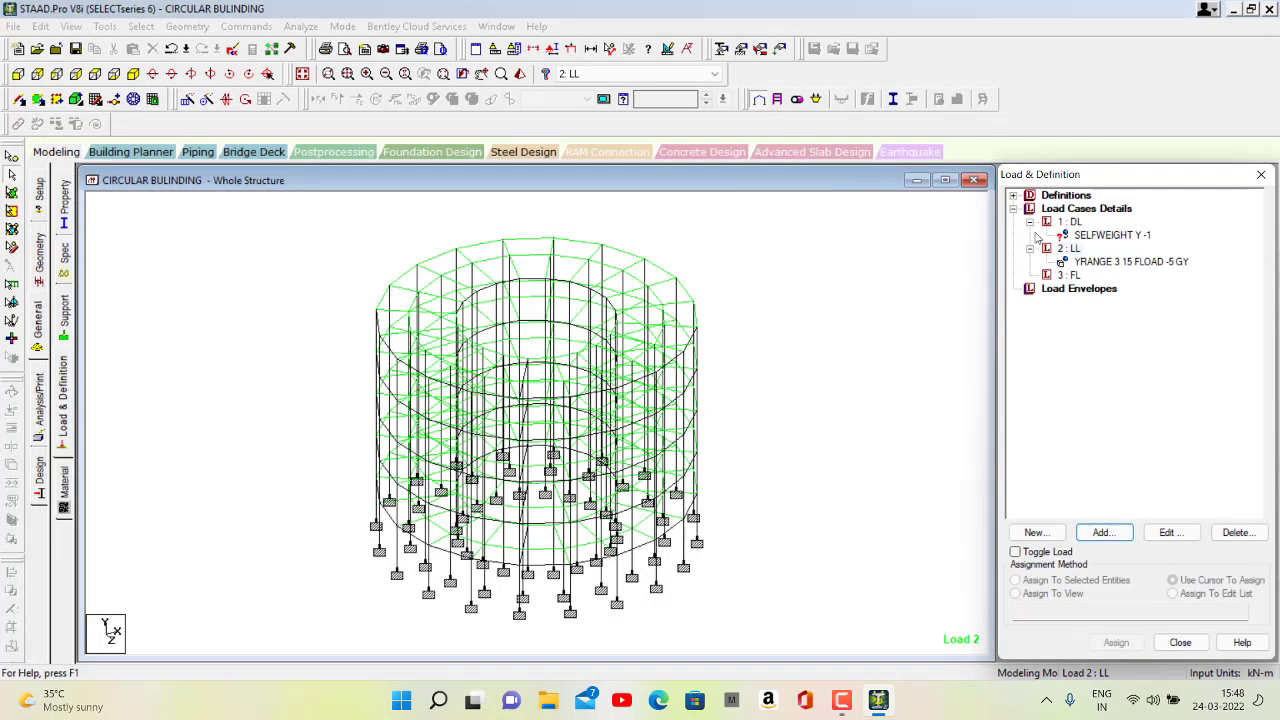
Add a floor load of -2 kN/m2 in Global Y over the Y range 3 to 15 m to load case FL
click(1066, 276)
click(1104, 532)
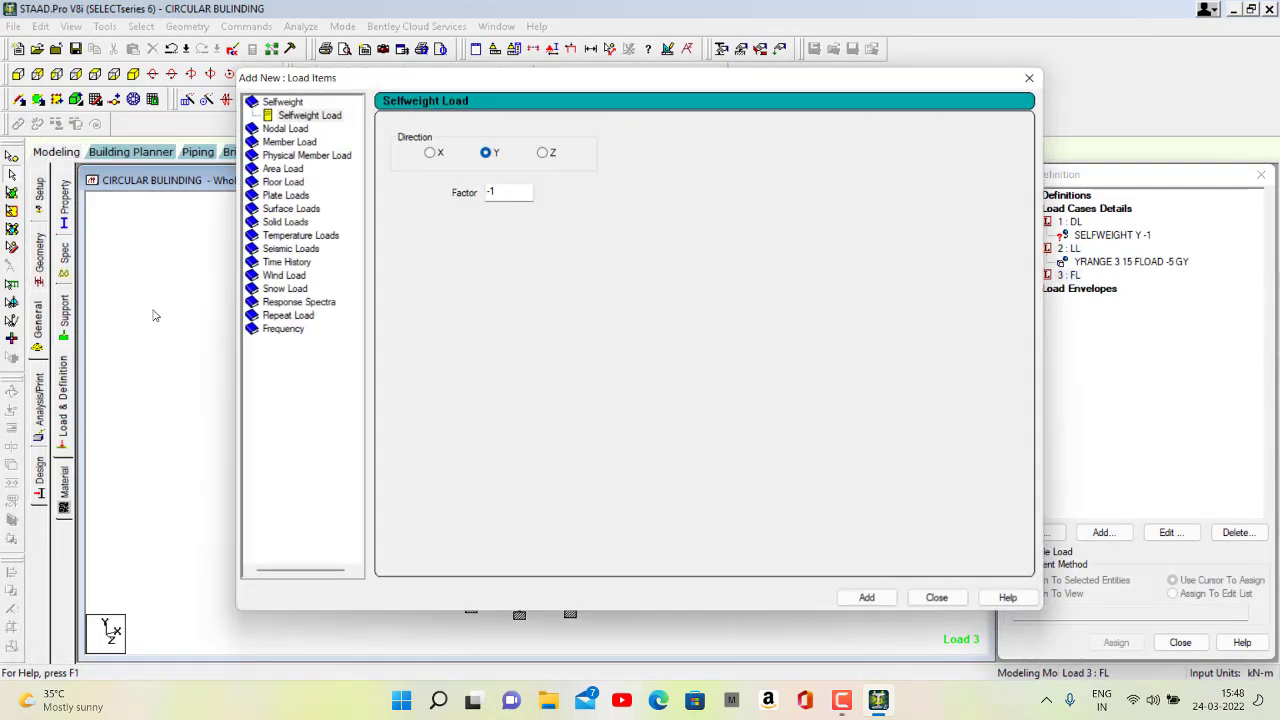
click(285, 182)
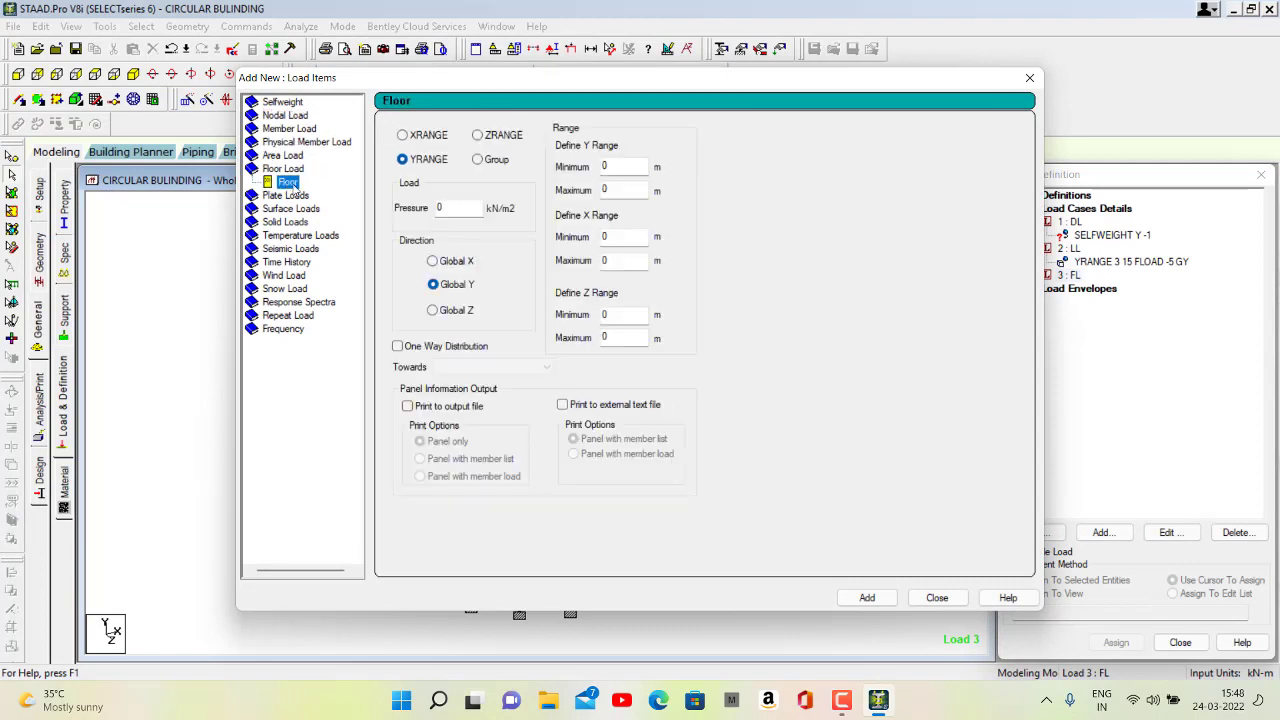
click(474, 206)
key(Tab)
key(Tab)
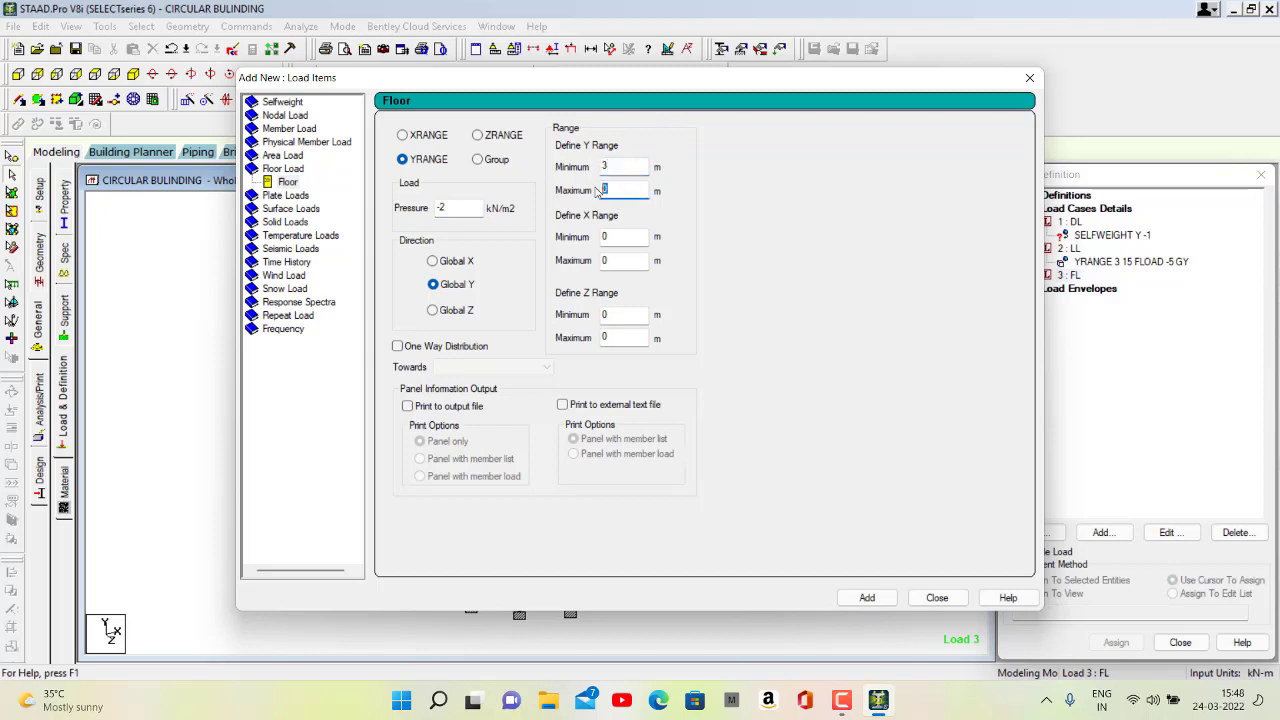
click(862, 600)
click(937, 598)
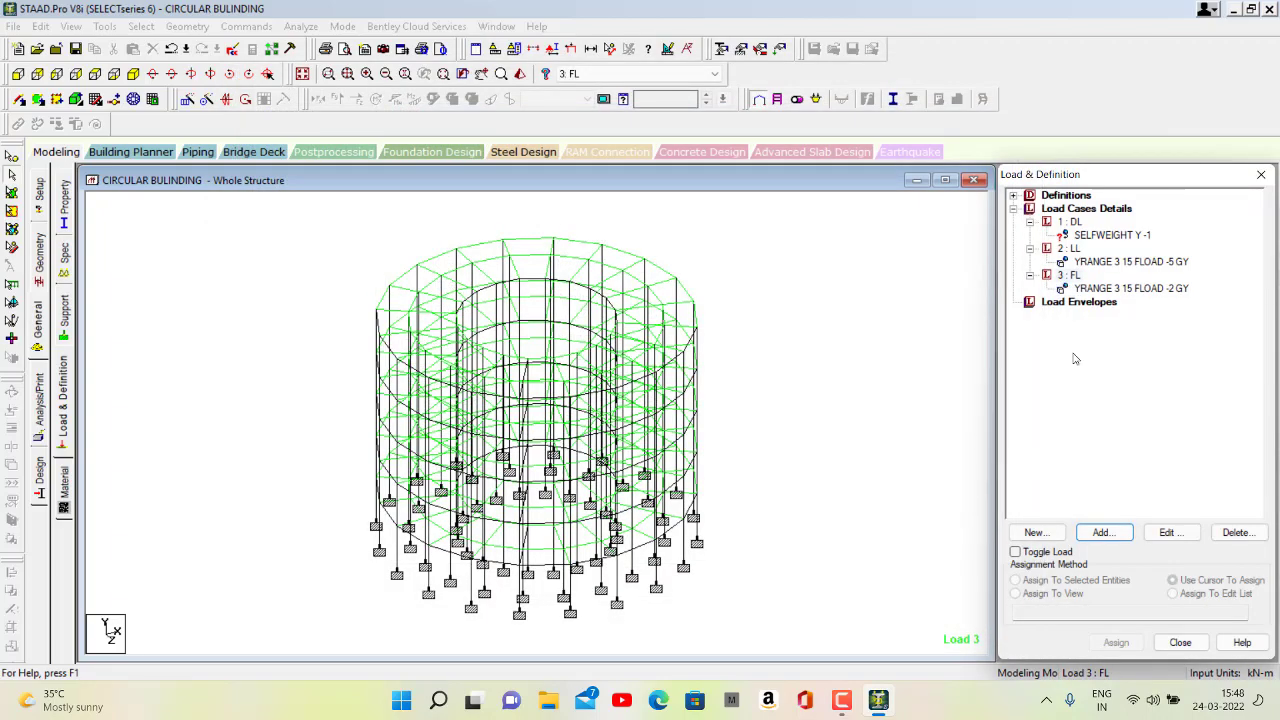
Display the LL and FL floor loads on the model, and assign the DL selfweight to the whole structure using Assign To View
click(1092, 260)
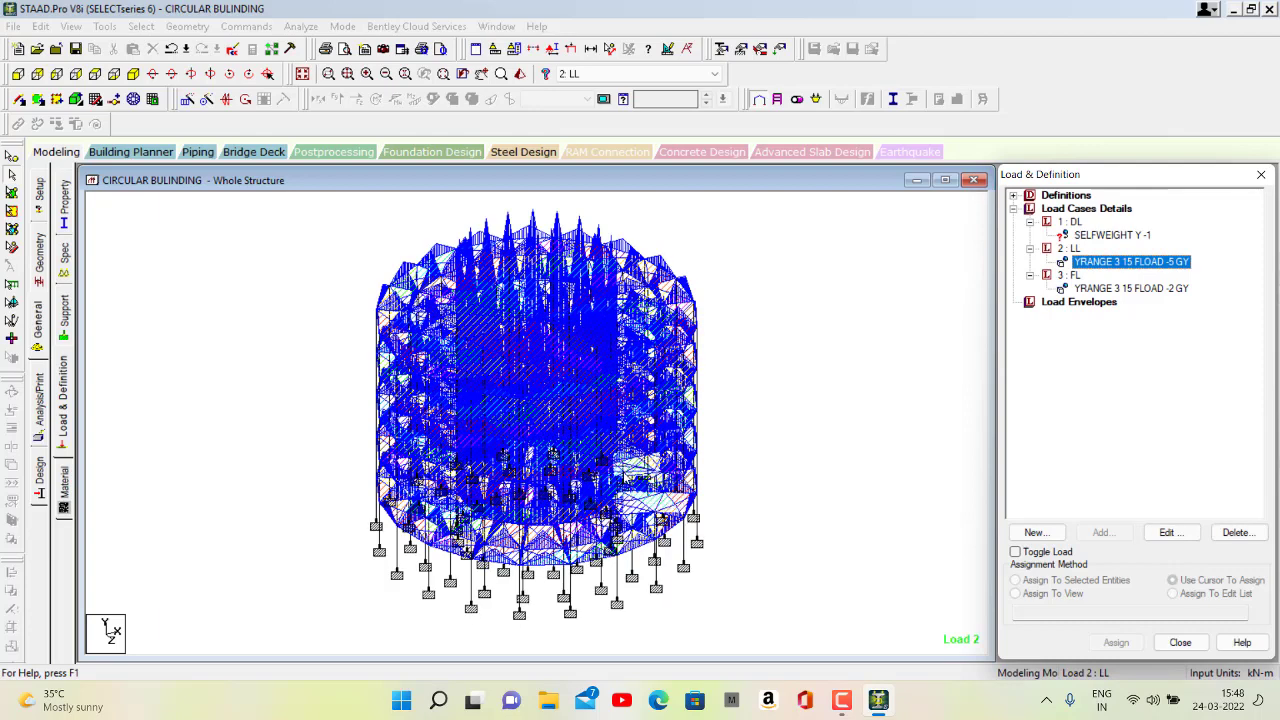
click(1150, 290)
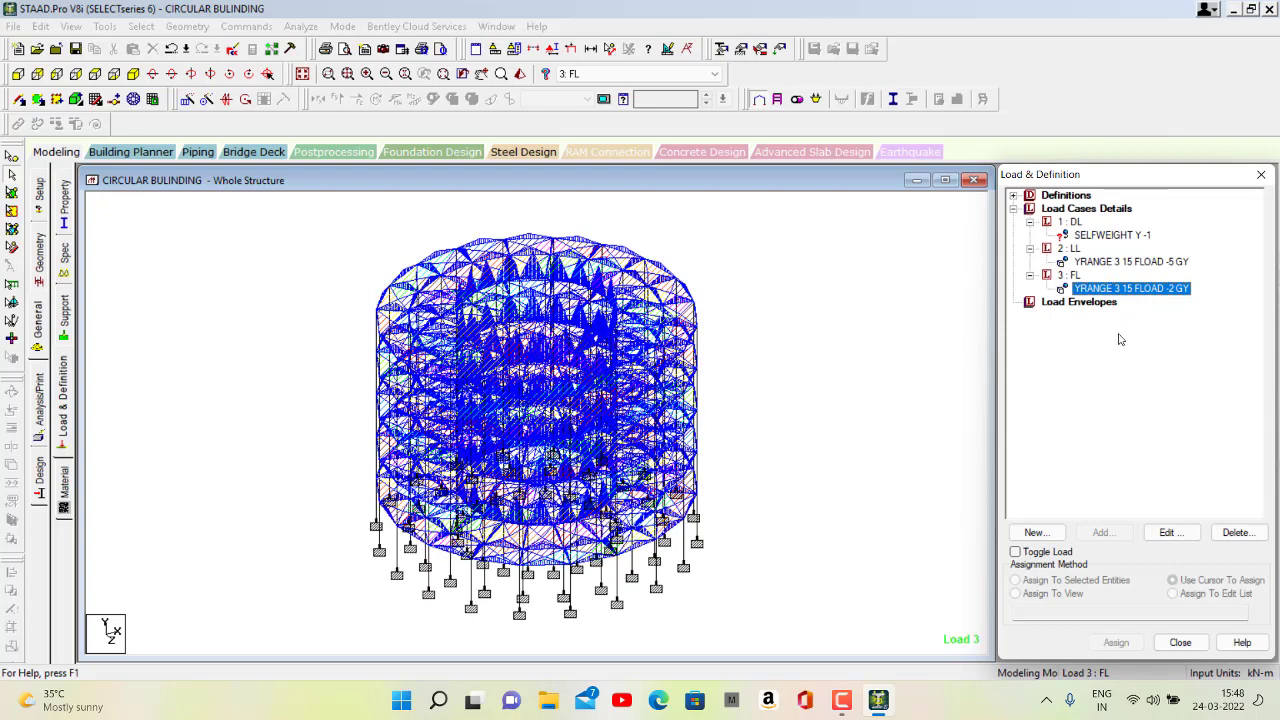
click(1072, 236)
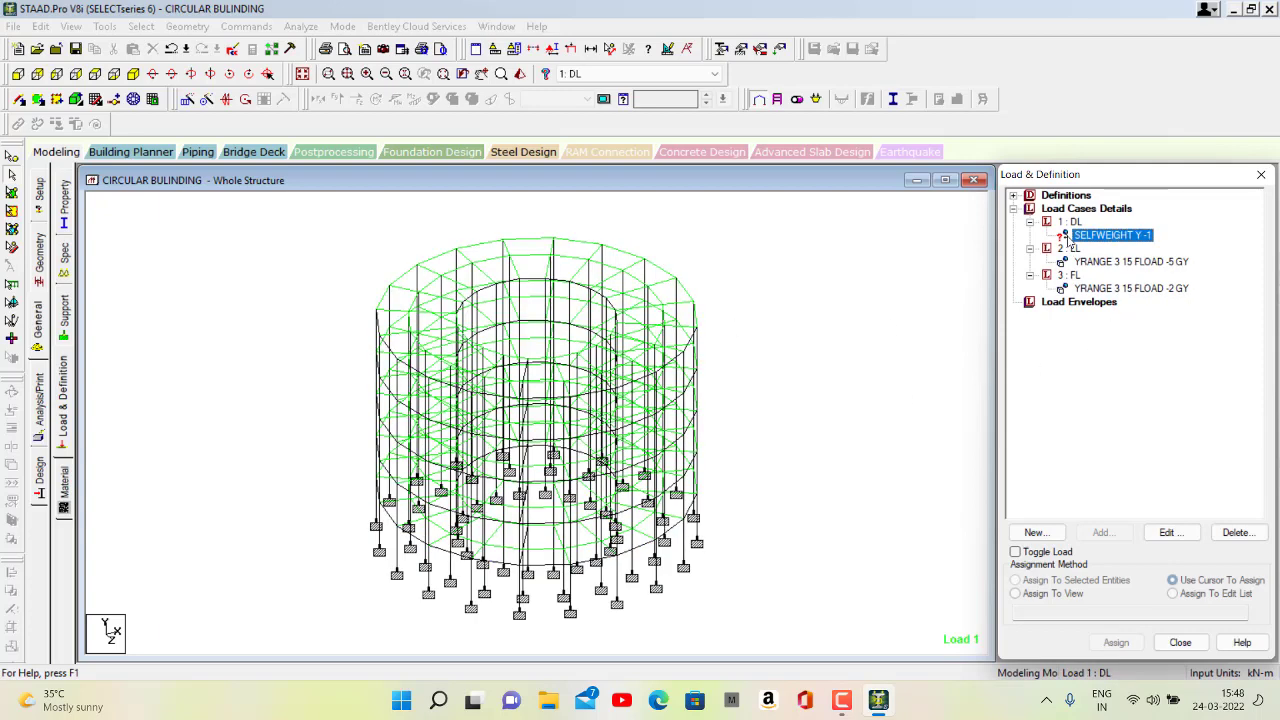
click(1055, 594)
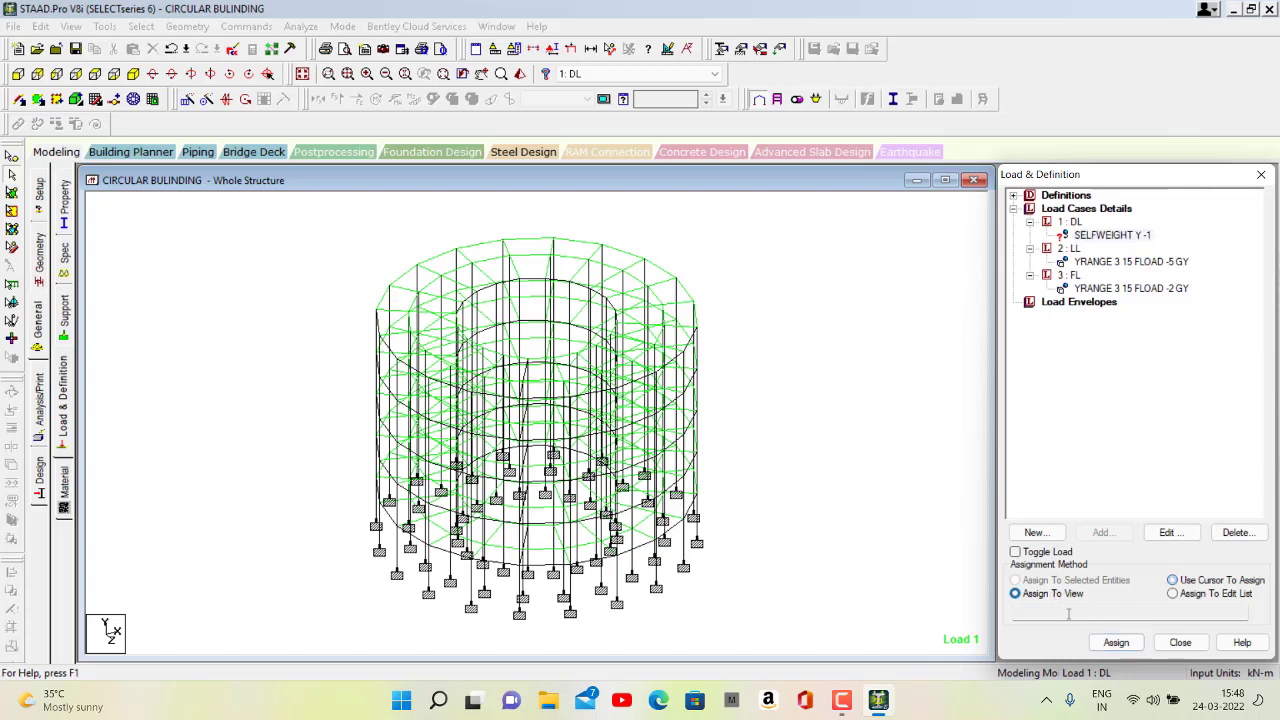
click(1112, 643)
click(1165, 456)
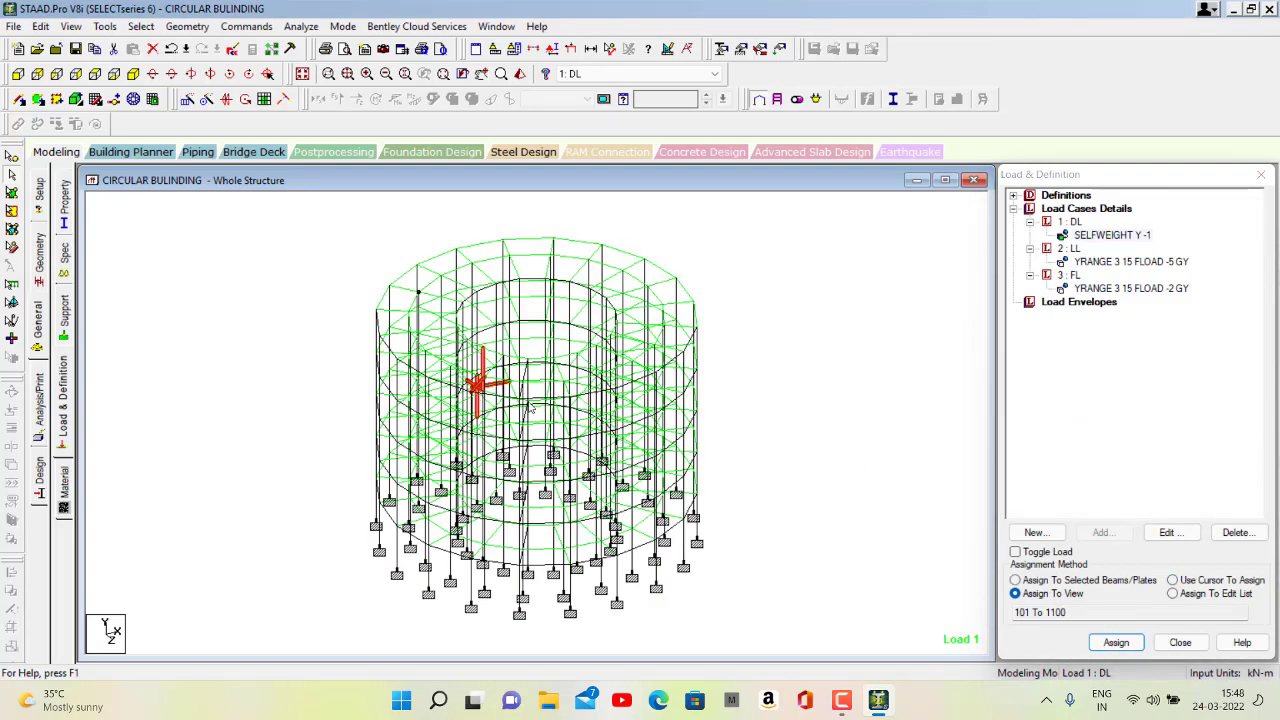
Add a Perform Analysis command with the No Print option
click(35, 411)
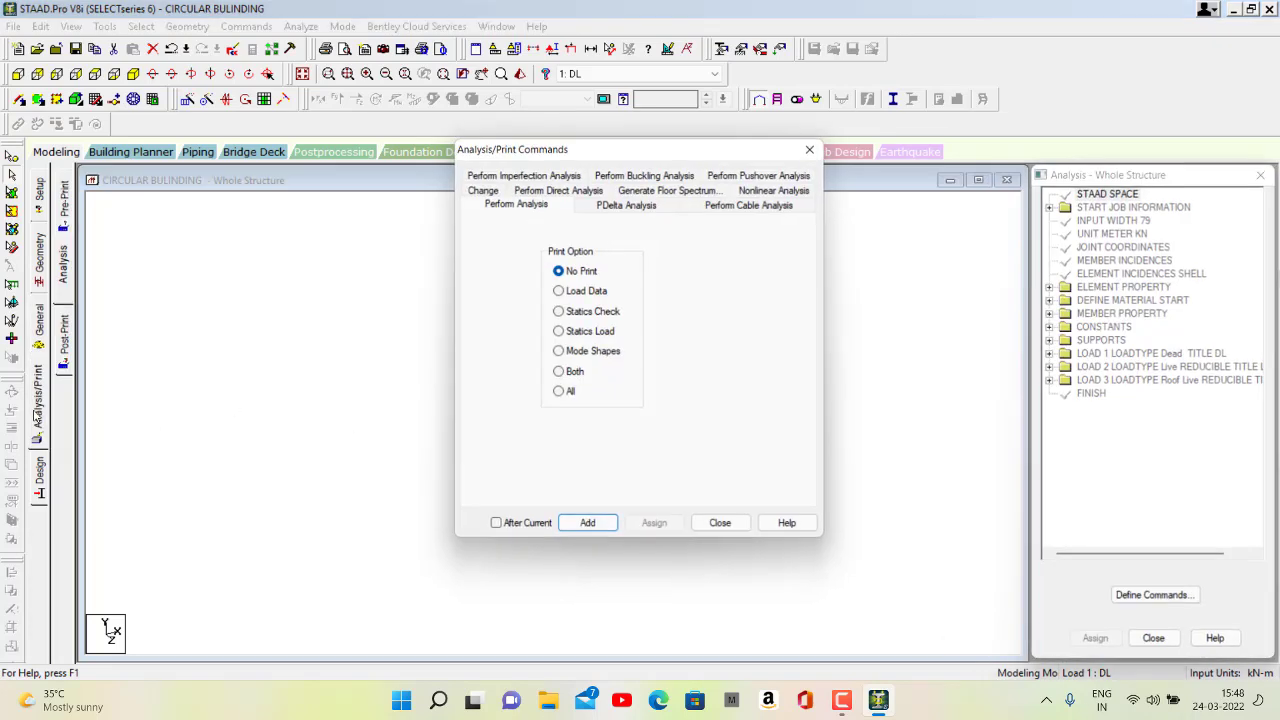
click(587, 526)
click(722, 526)
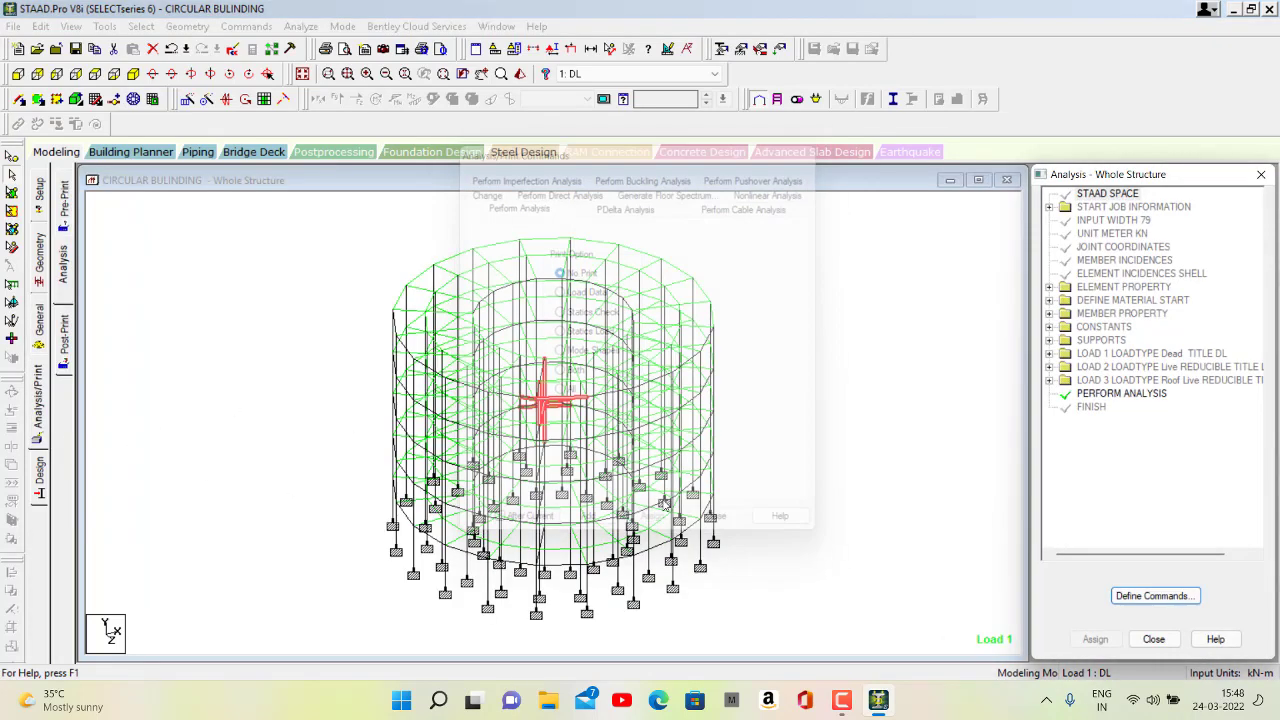
Run the analysis of the structure and finish it with Stay in Modeling Mode
click(300, 26)
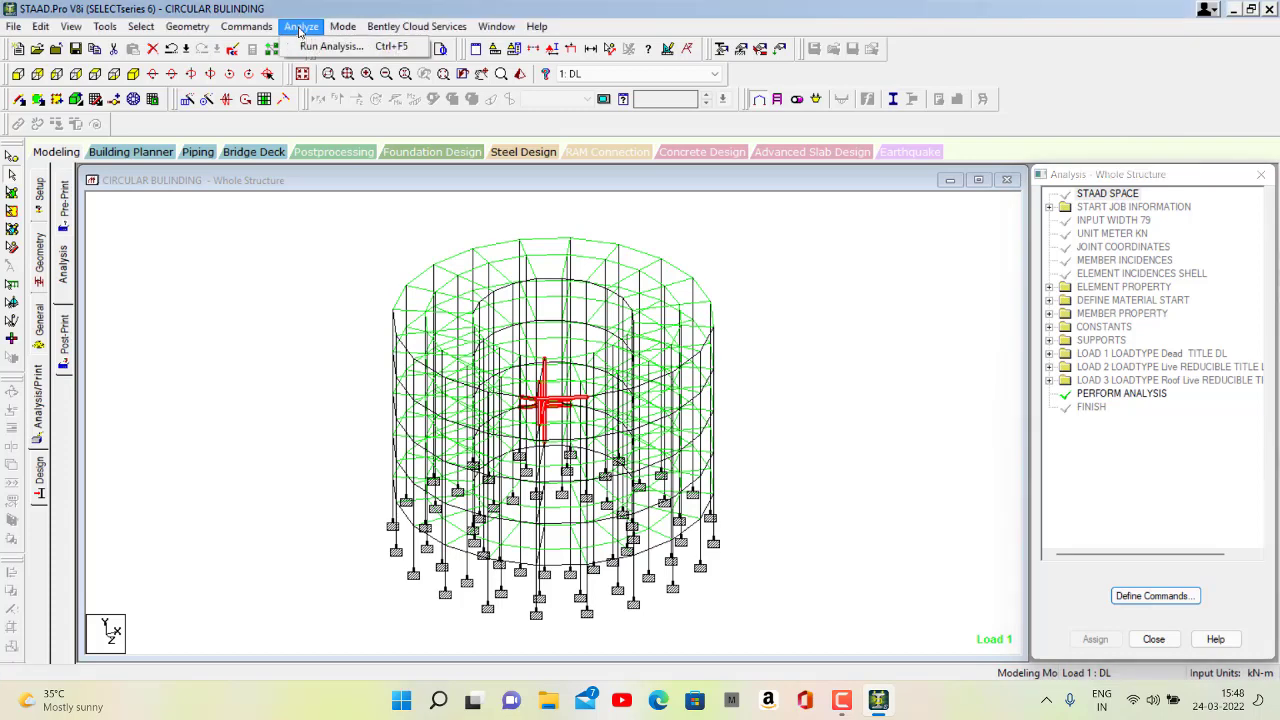
click(310, 35)
click(535, 371)
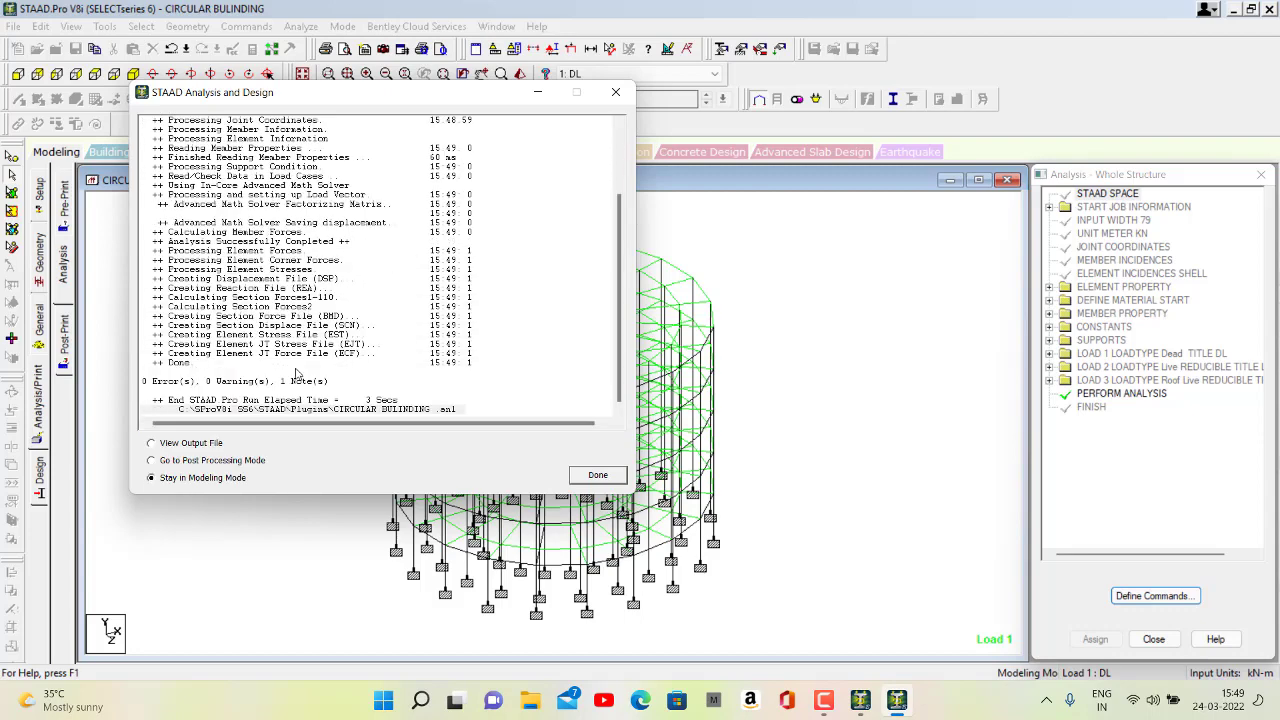
click(597, 476)
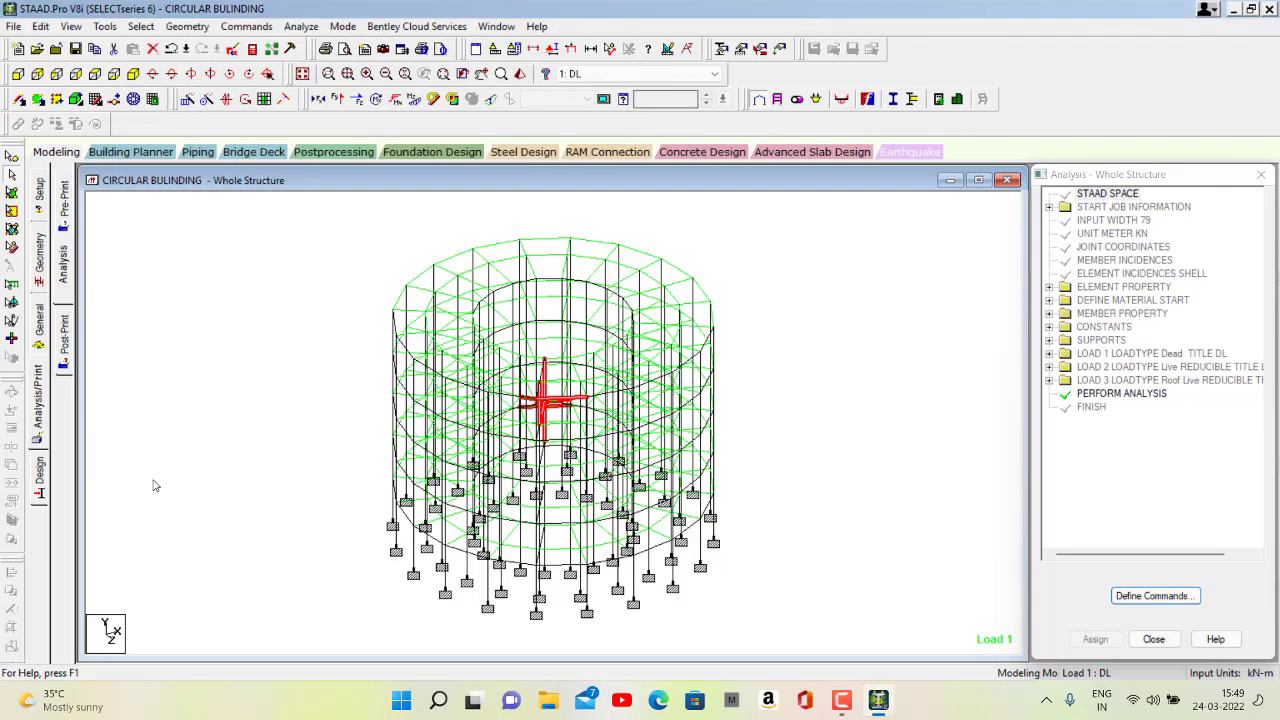
Open the design settings for the structure
click(40, 484)
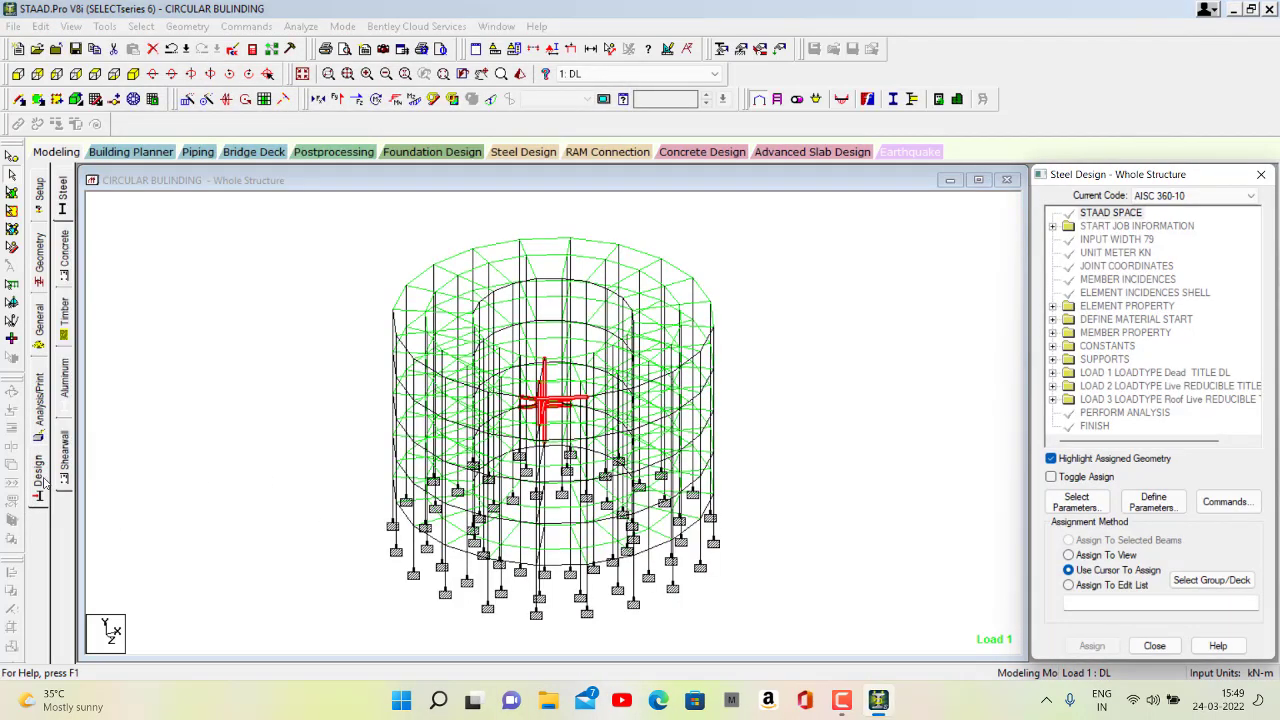